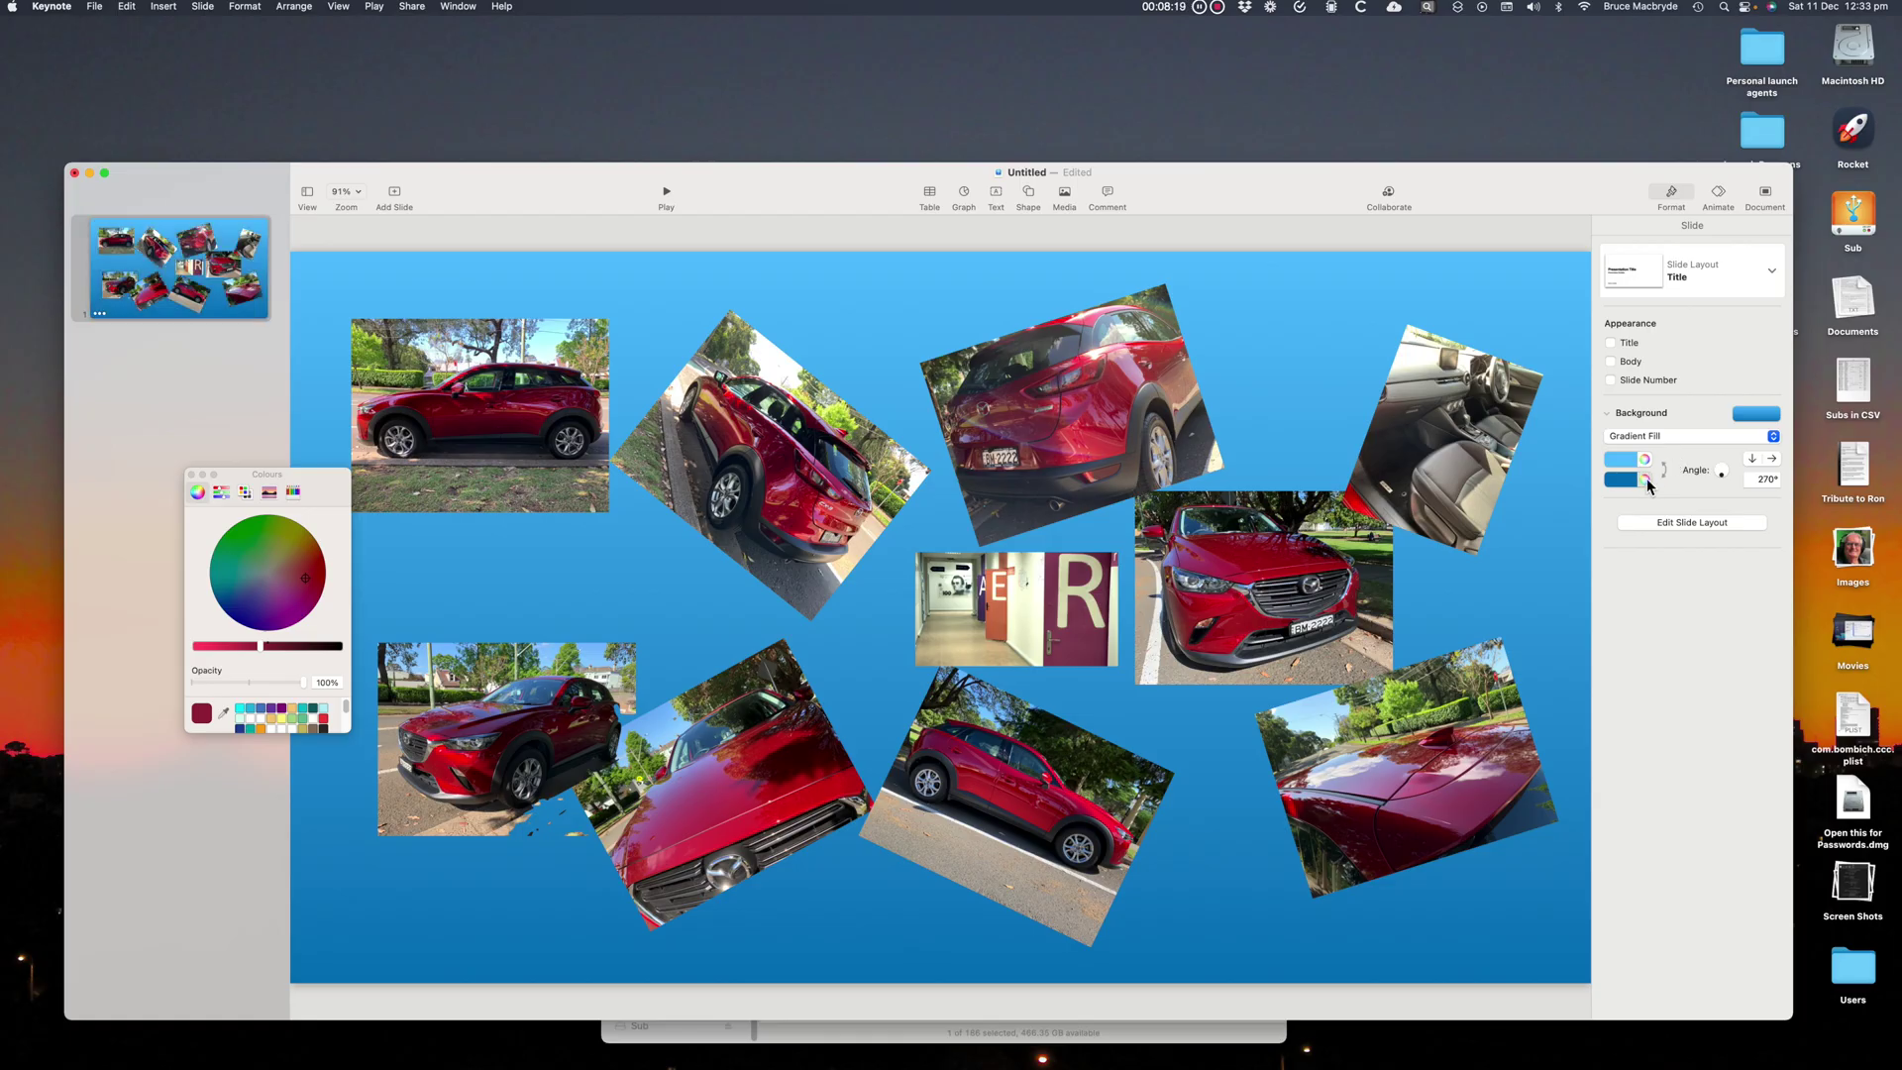
Set the gradient's second colour to orange, so the background runs from light blue to orange.
left_click(1624, 479)
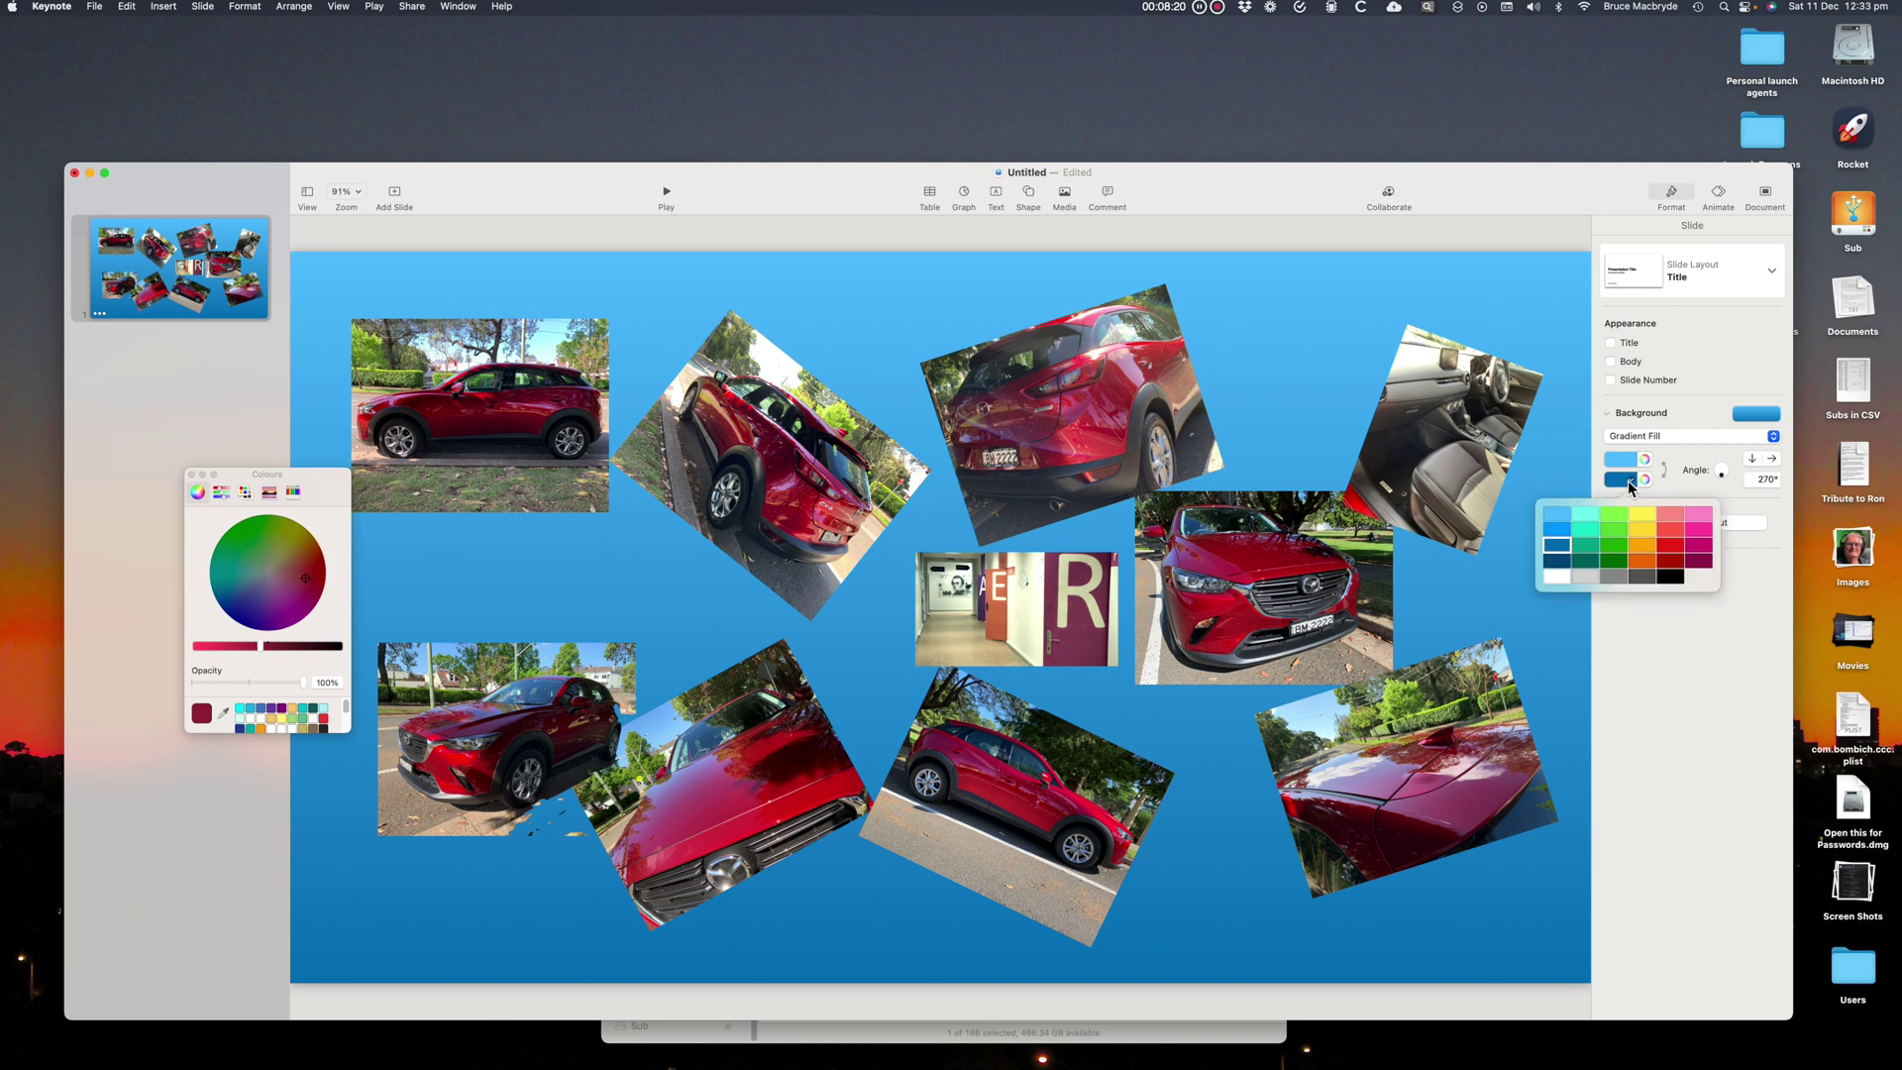
left_click(1643, 543)
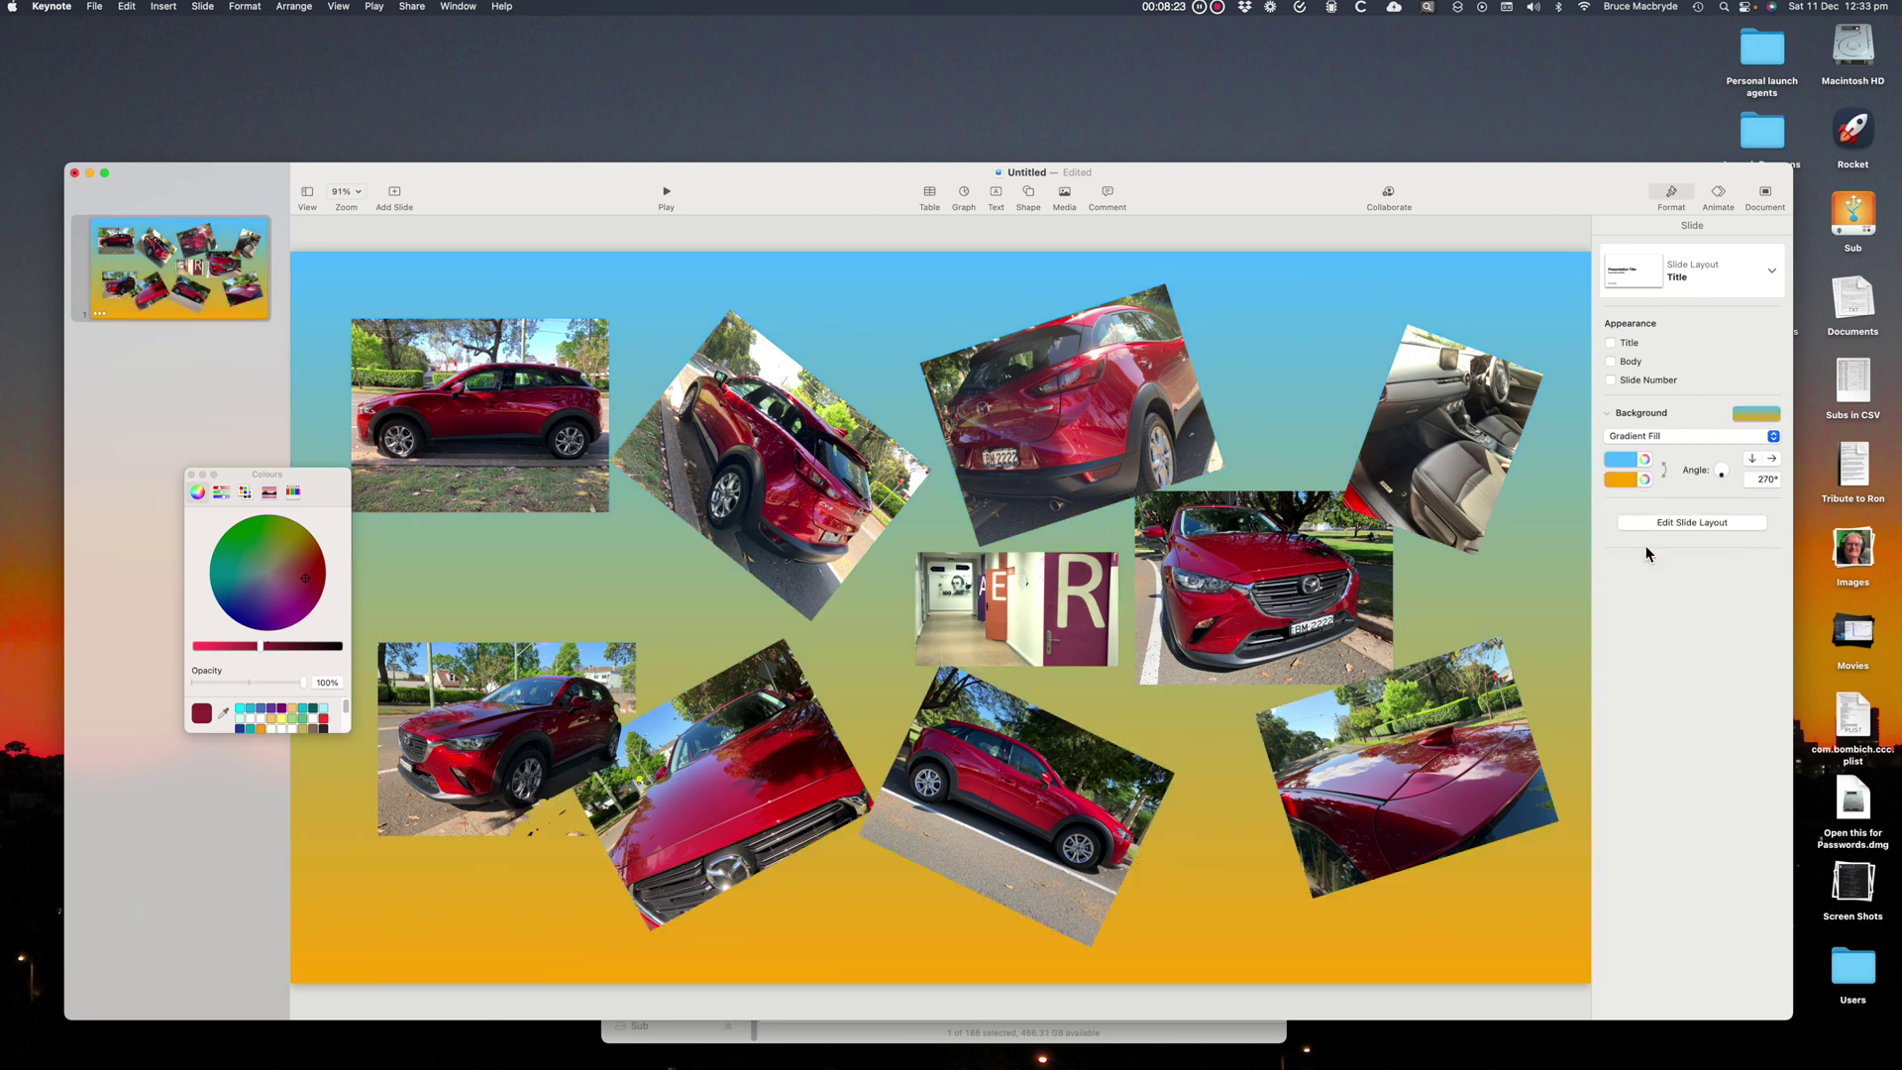
Preview the iMovie project from the start, with the car collage over the underwater clip.
left_click(1666, 437)
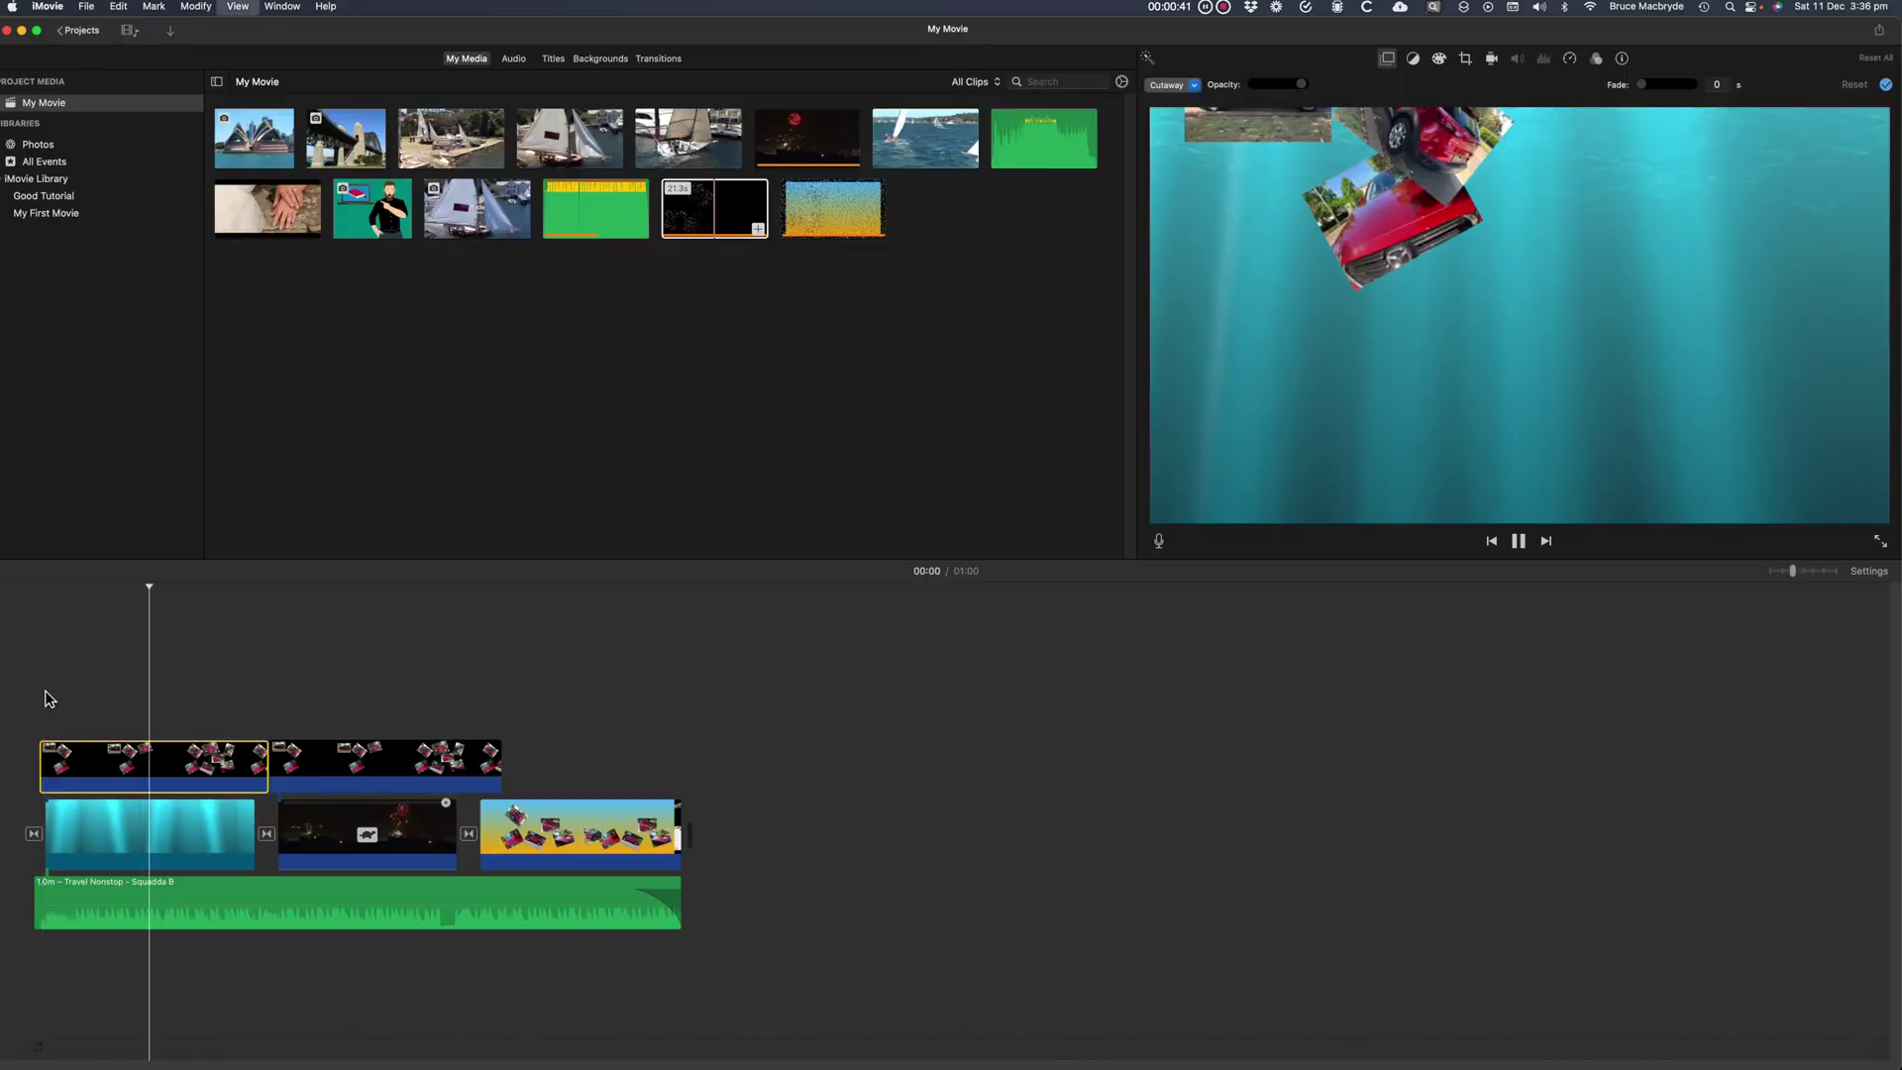
left_click(47, 696)
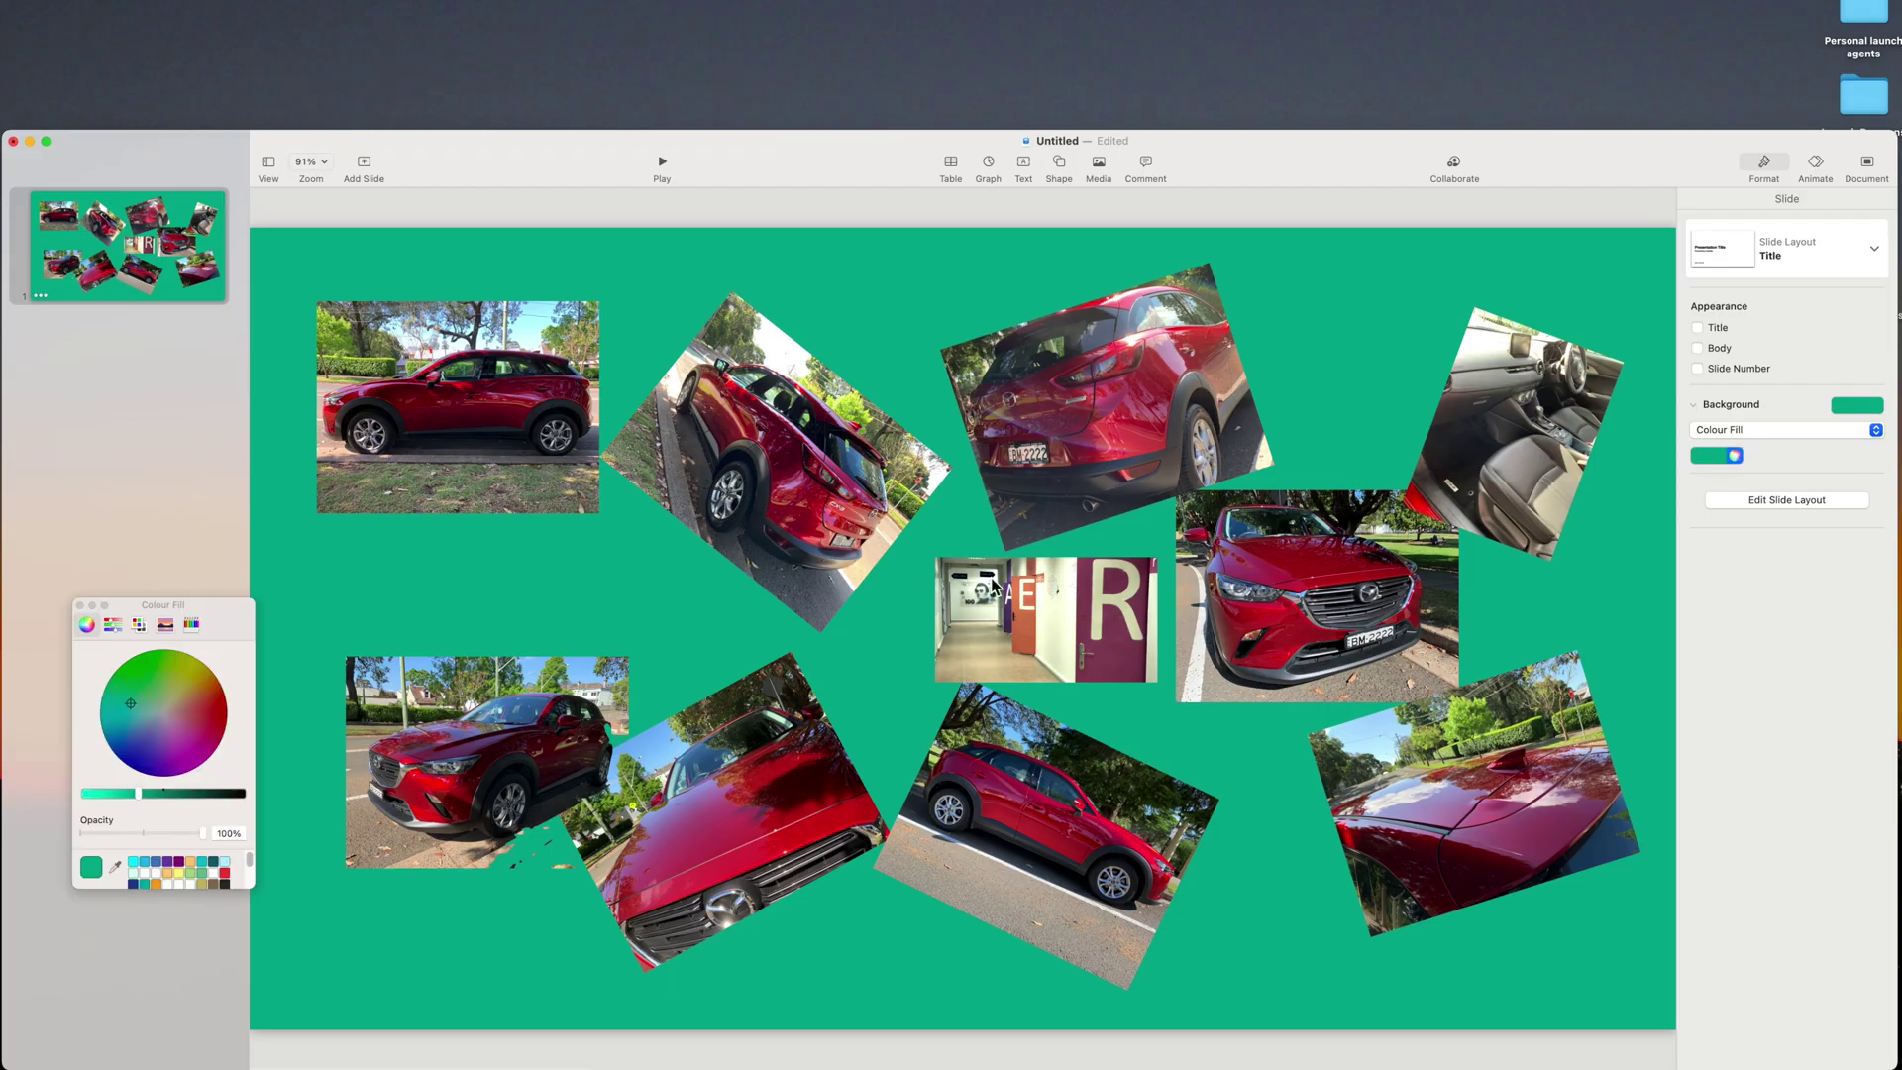
Try crimson, purple and the car's sampled red as solid backgrounds, then restore the gradient fill.
left_click_drag(225, 632, 287, 499)
left_click(265, 592)
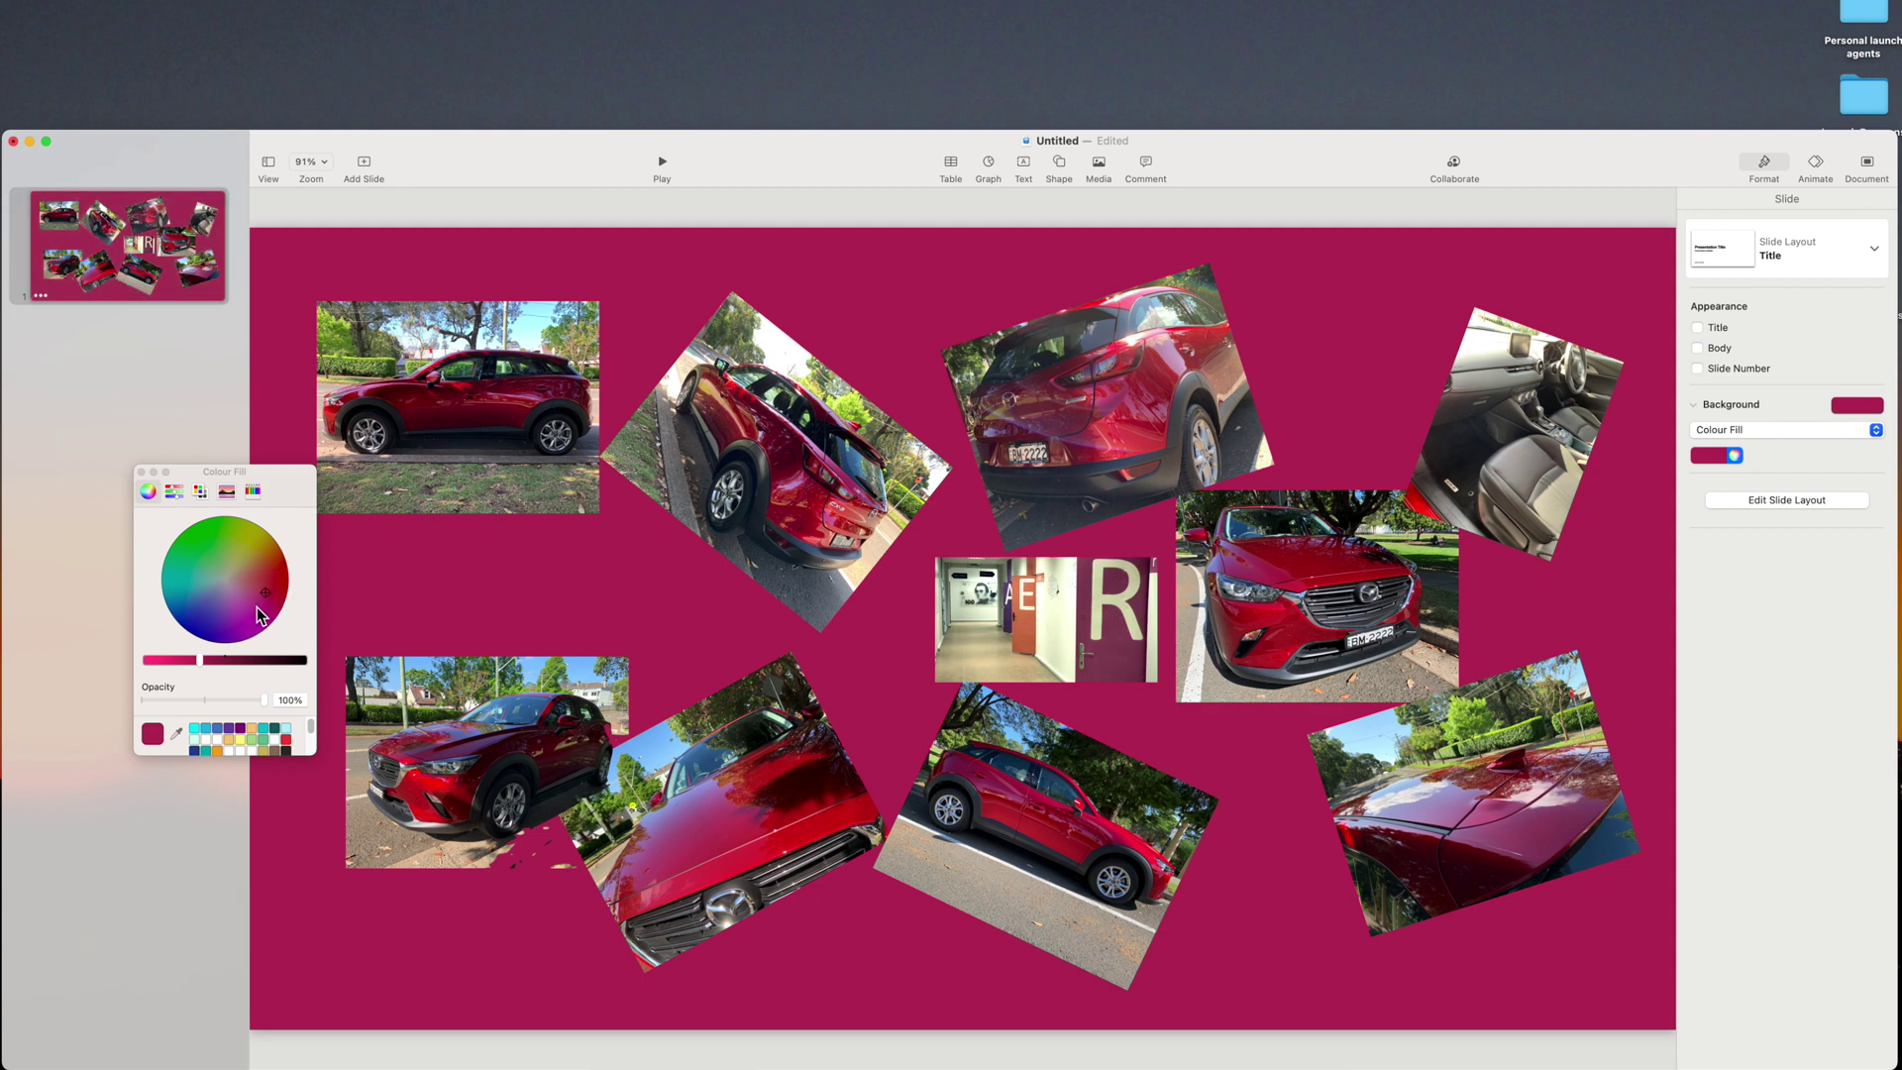
left_click(251, 613)
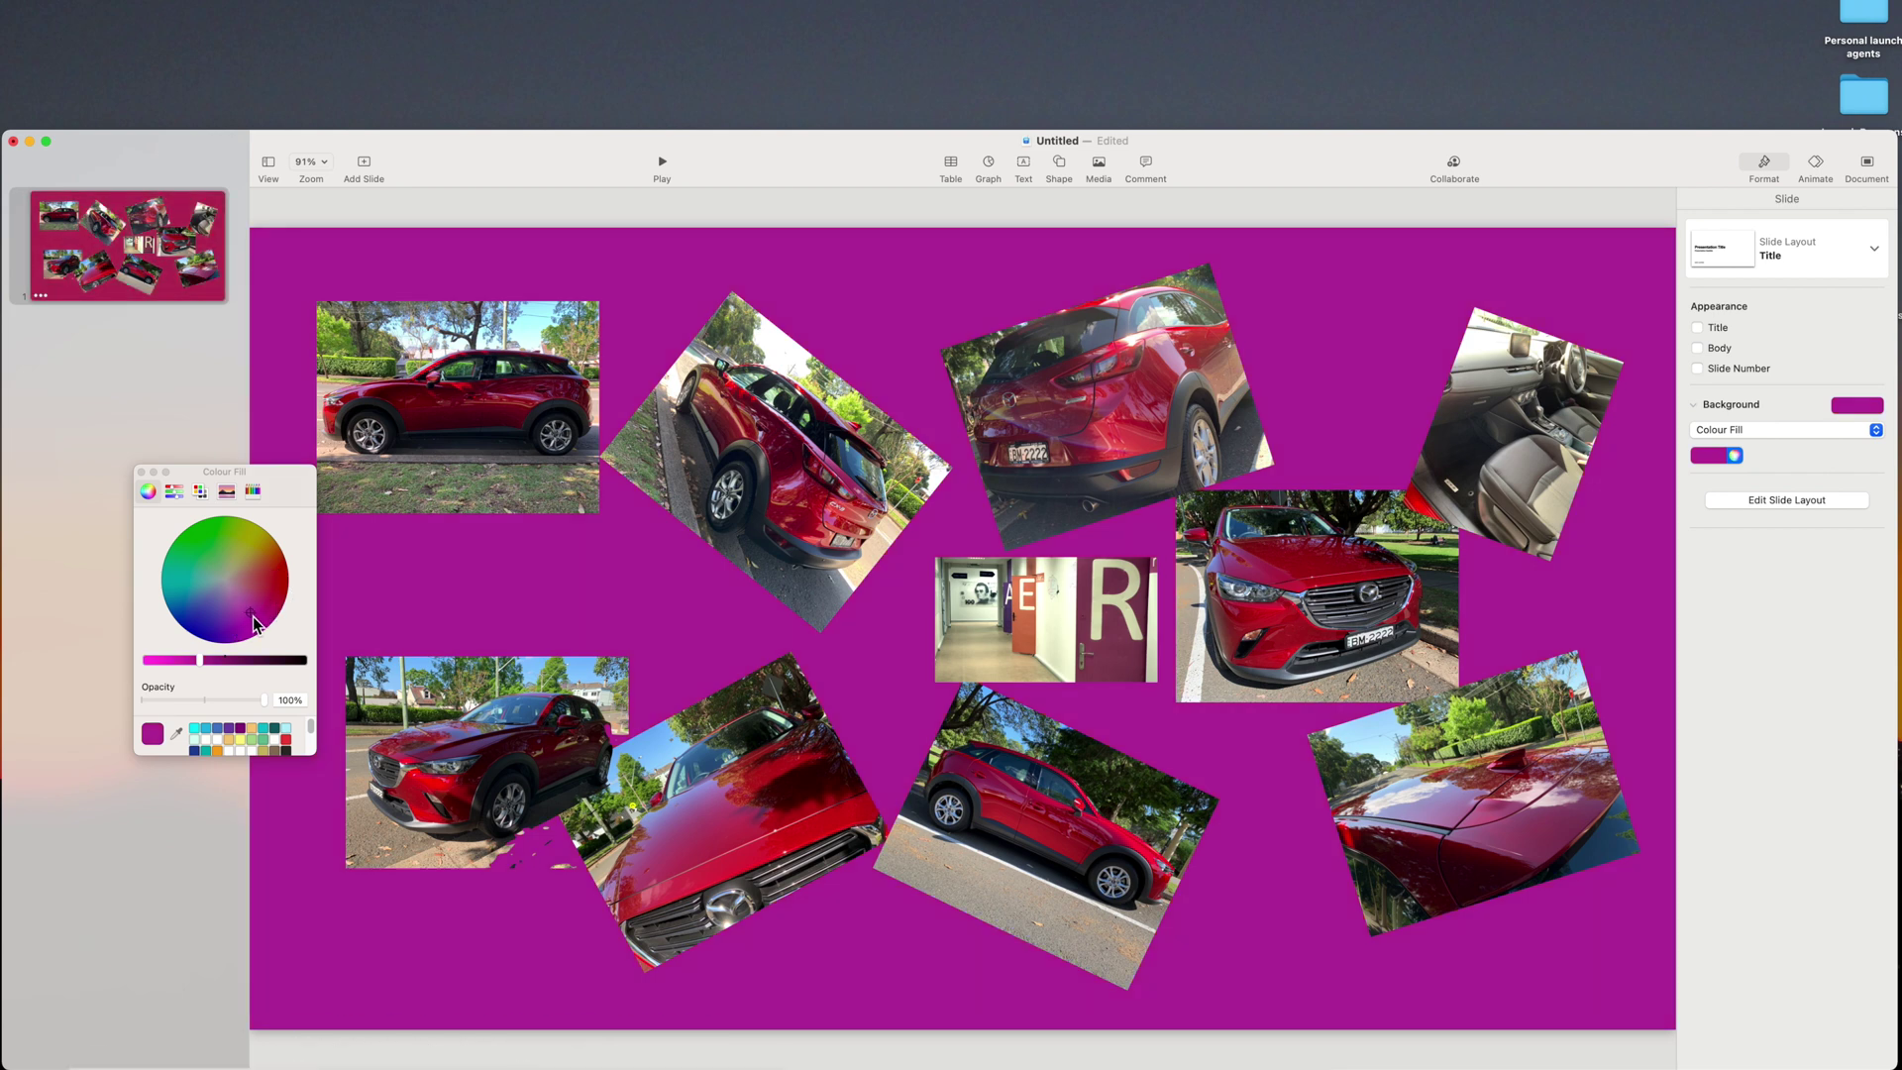
left_click(178, 734)
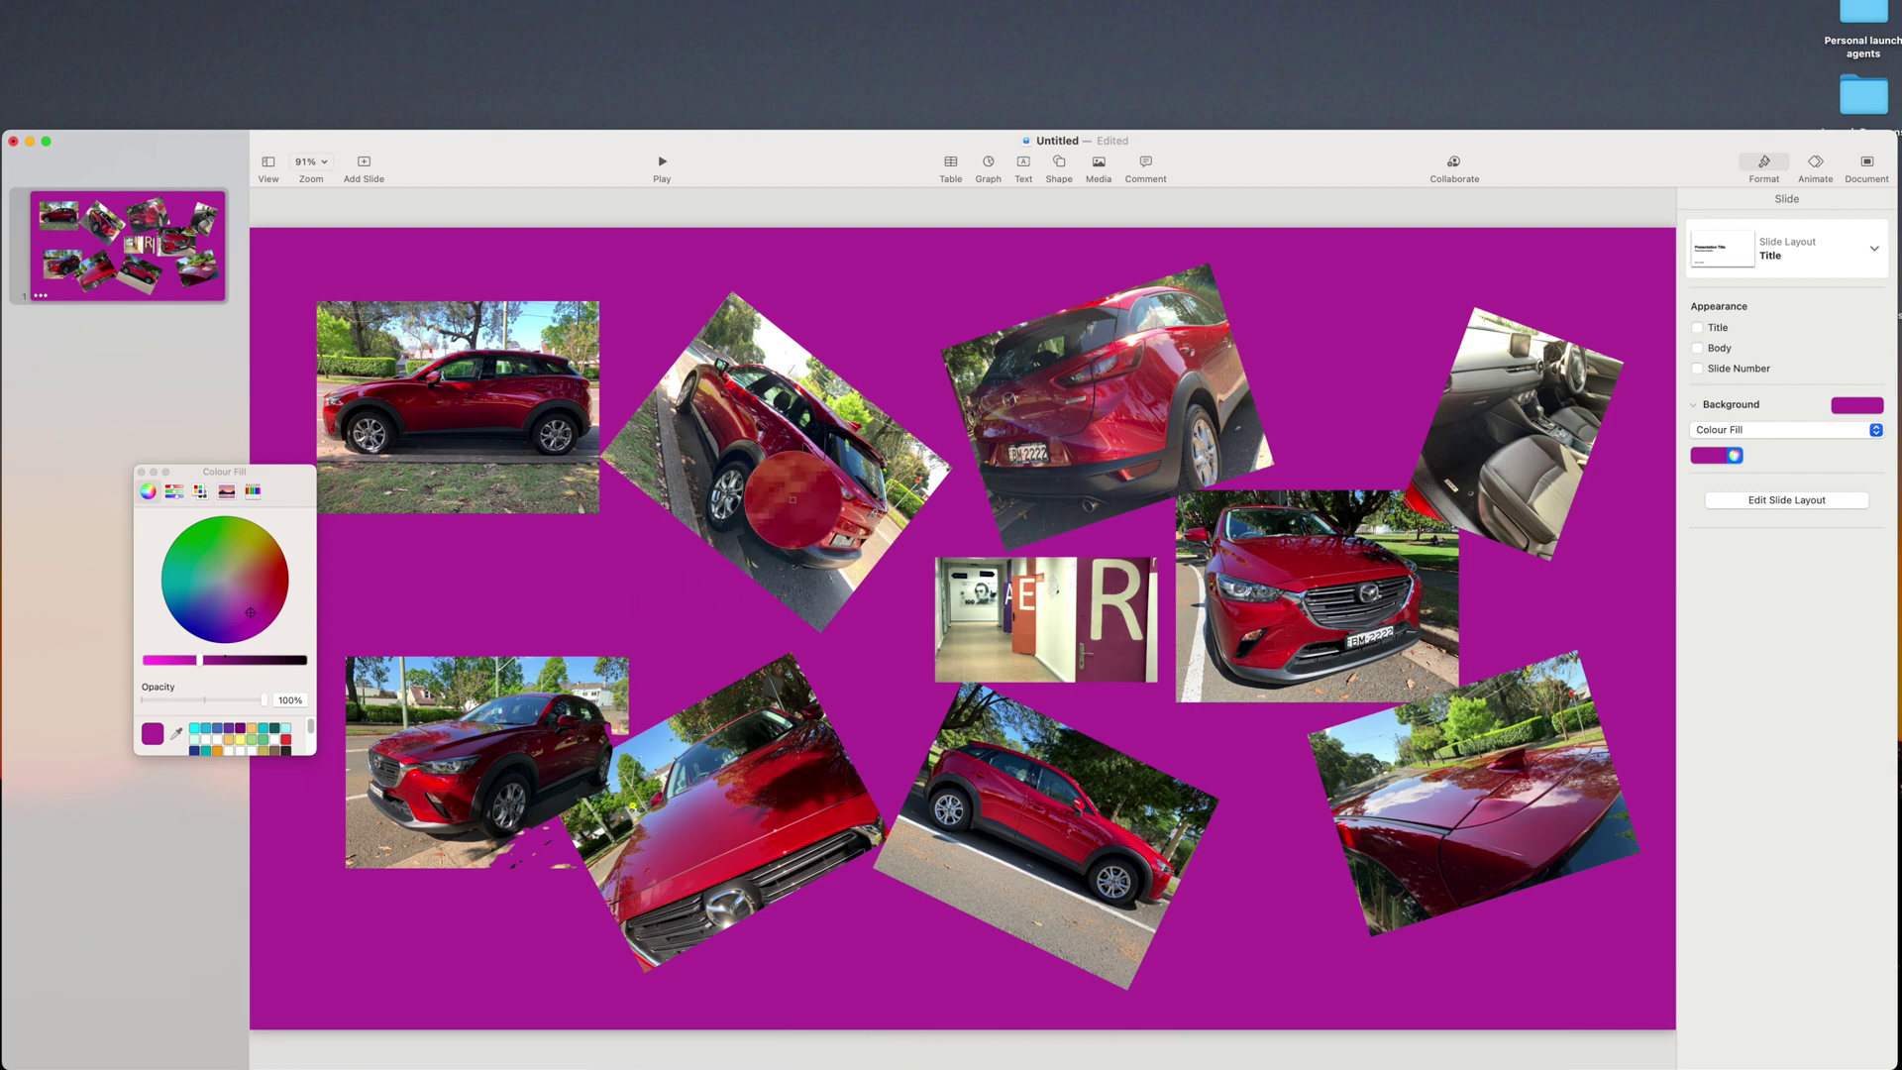
left_click(796, 511)
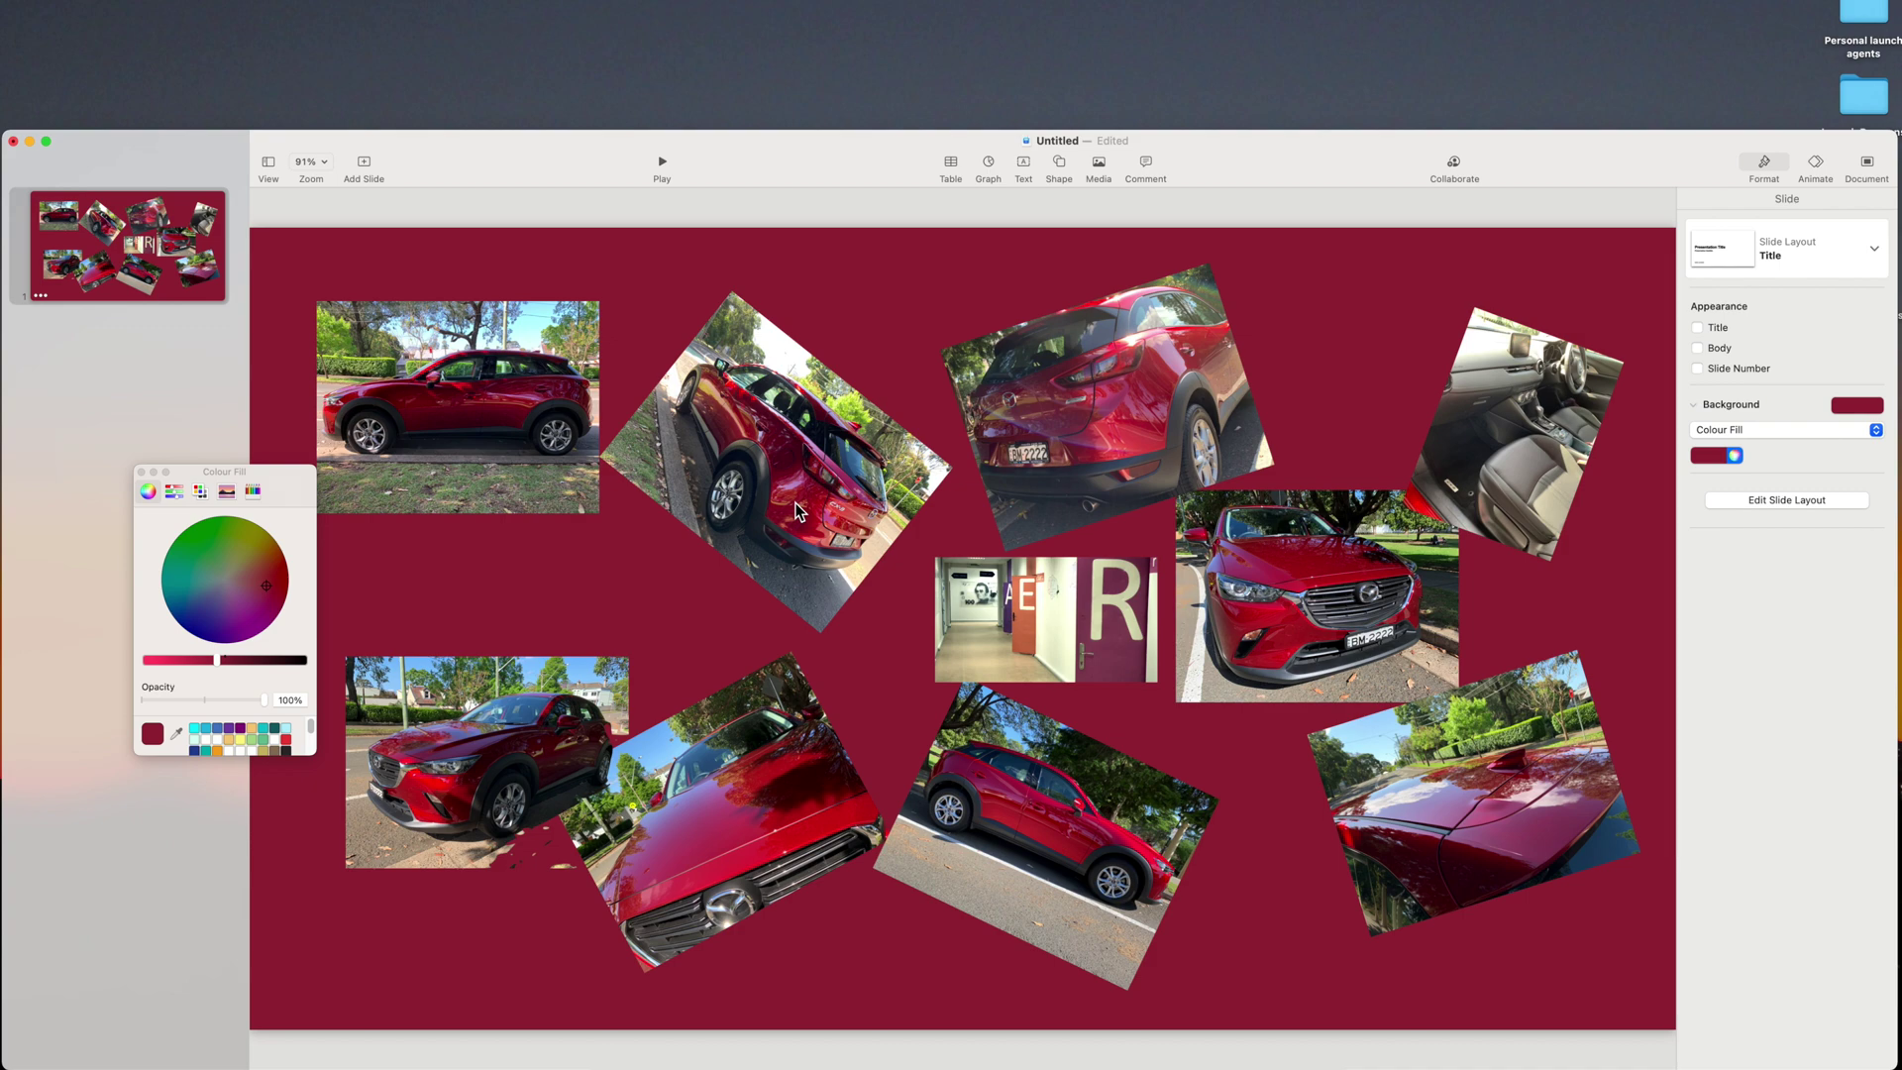
left_click(1759, 430)
left_click(1759, 448)
left_click(1760, 430)
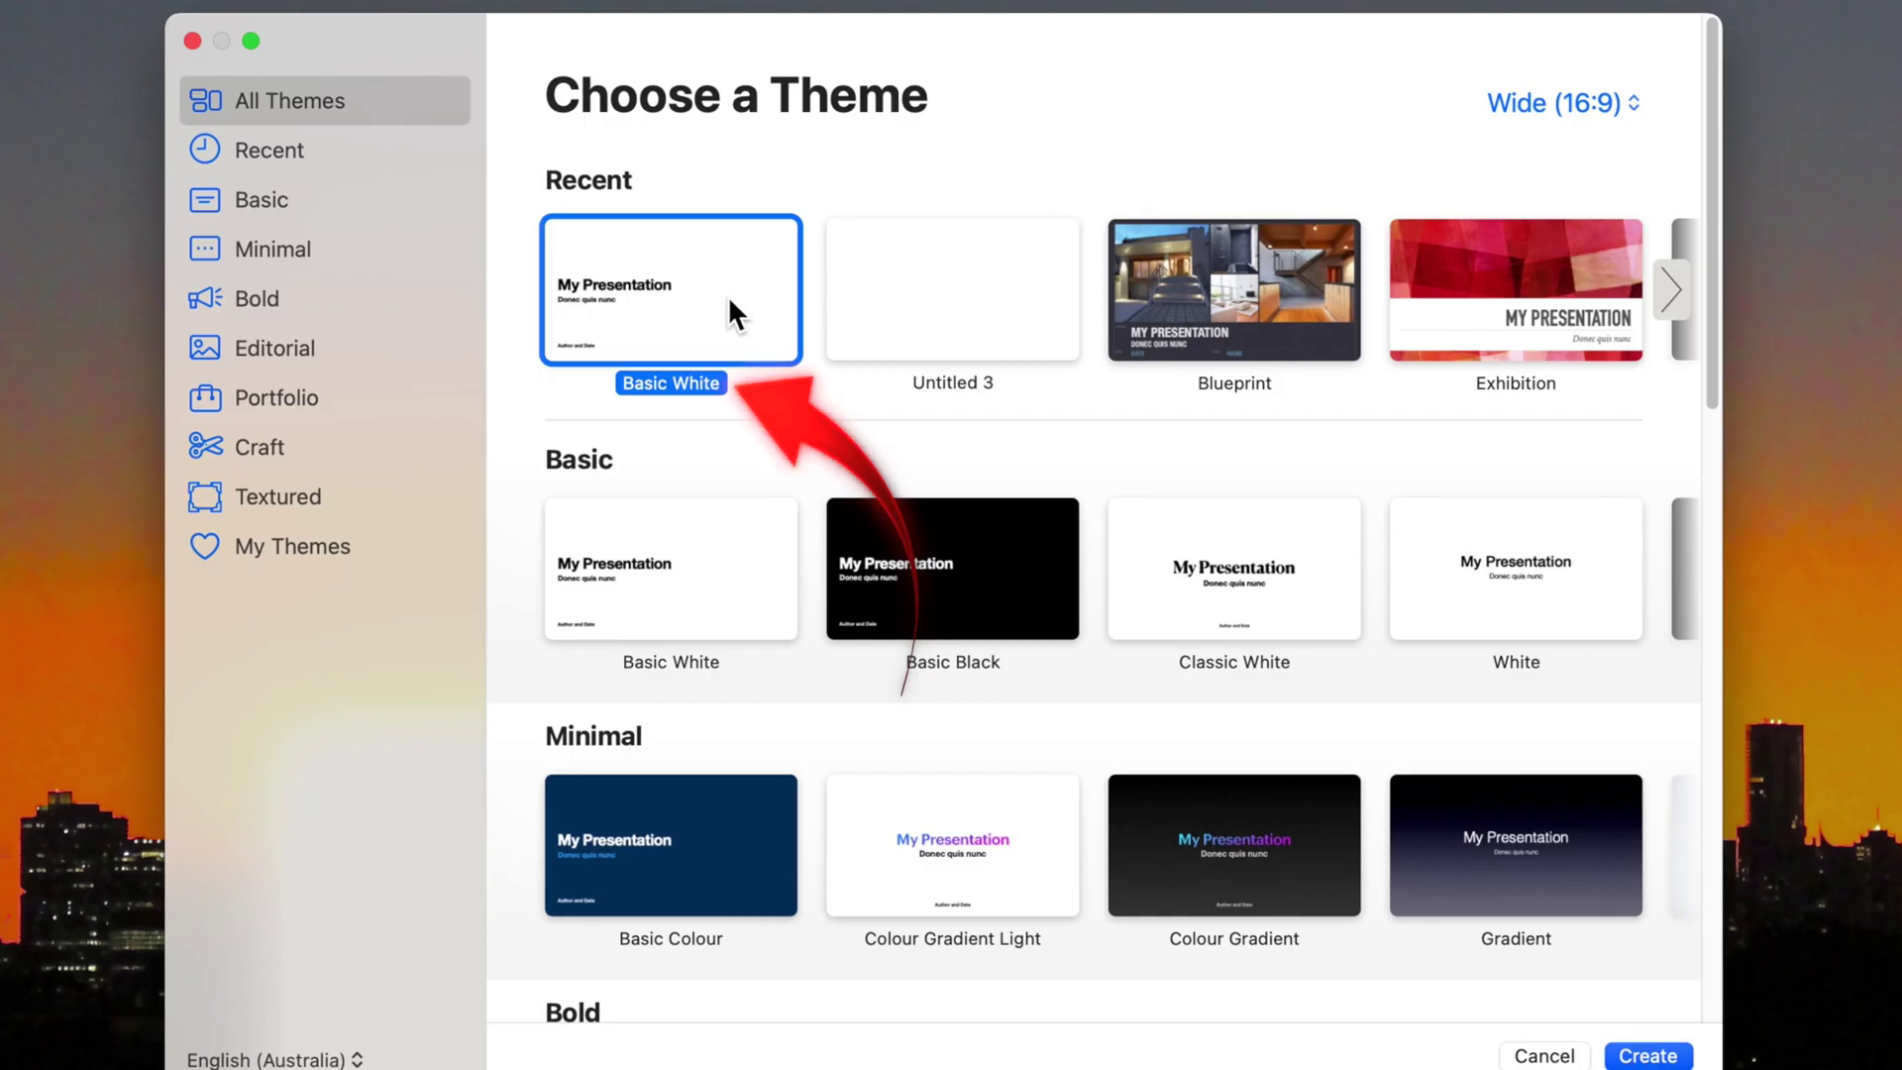
Create a Basic White presentation and delete its title, subtitle and author boxes.
double_click(725, 293)
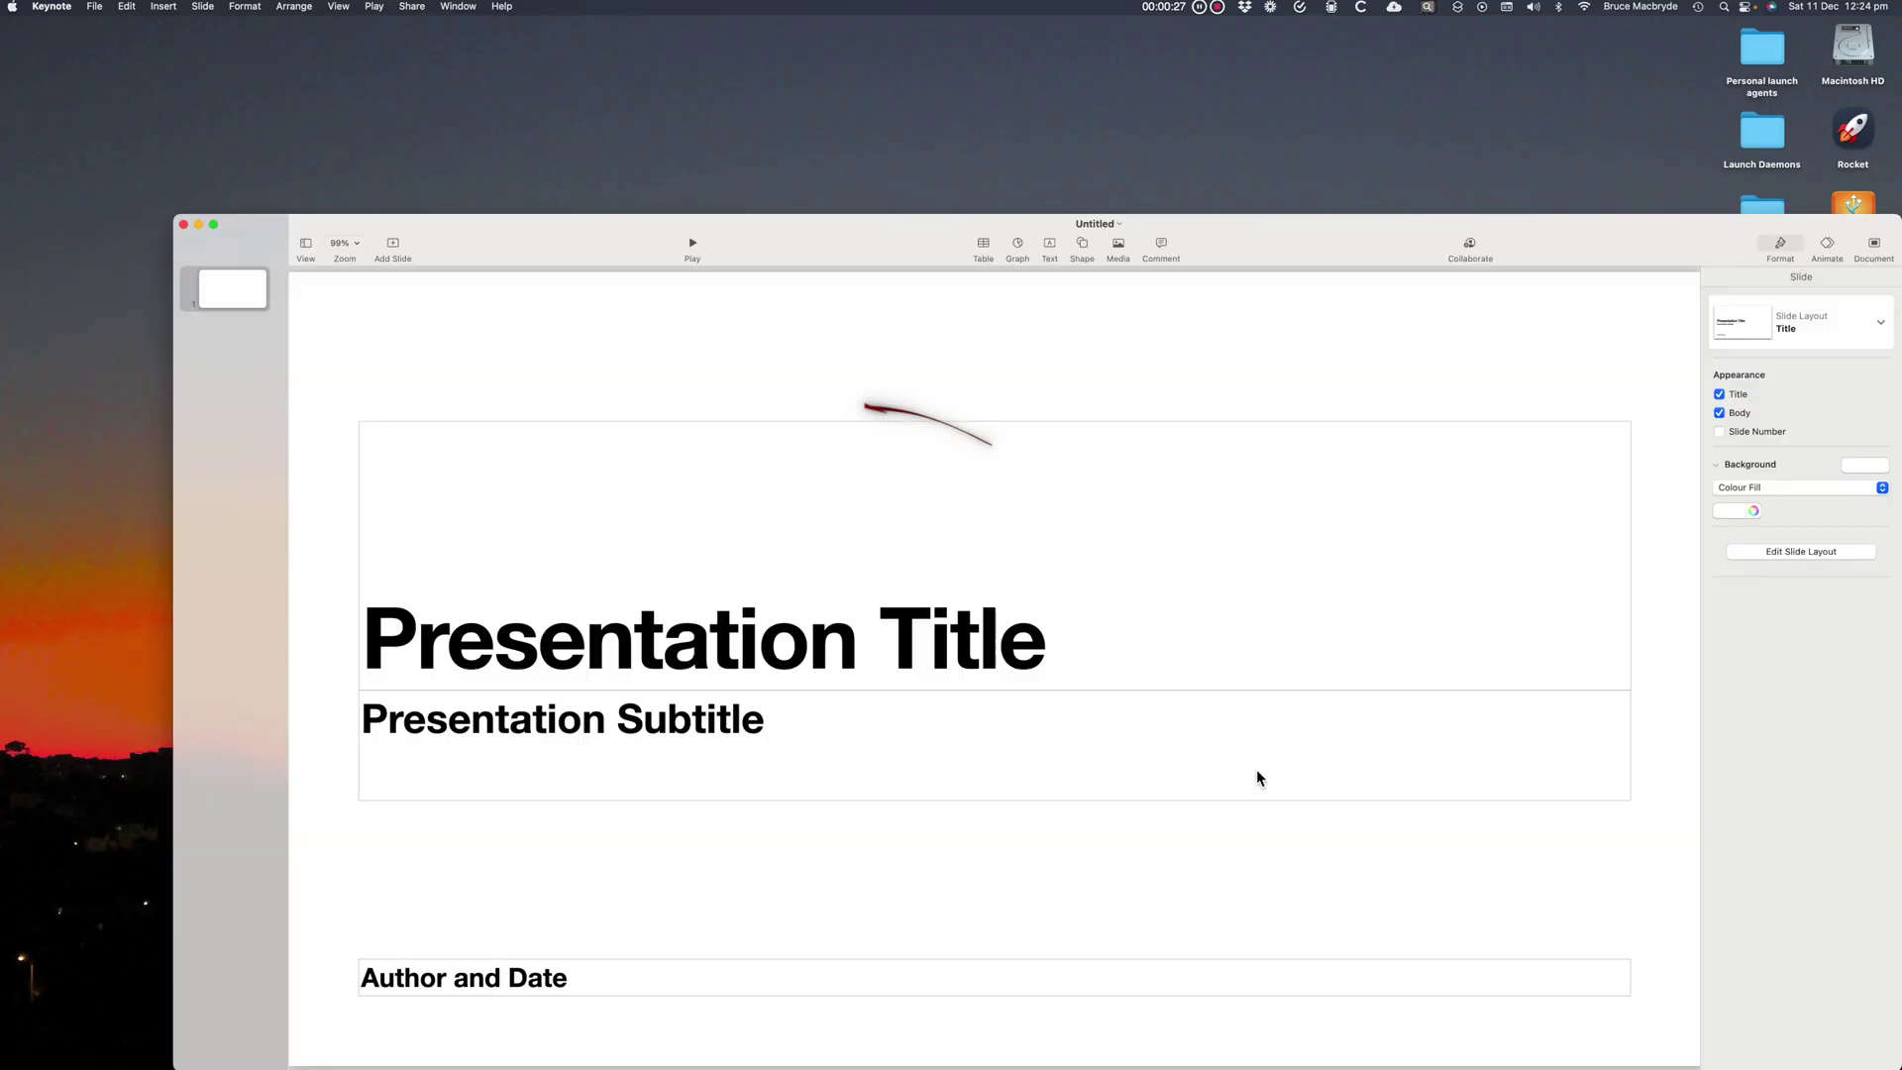
left_click_drag(373, 382, 526, 1019)
key("Delete")
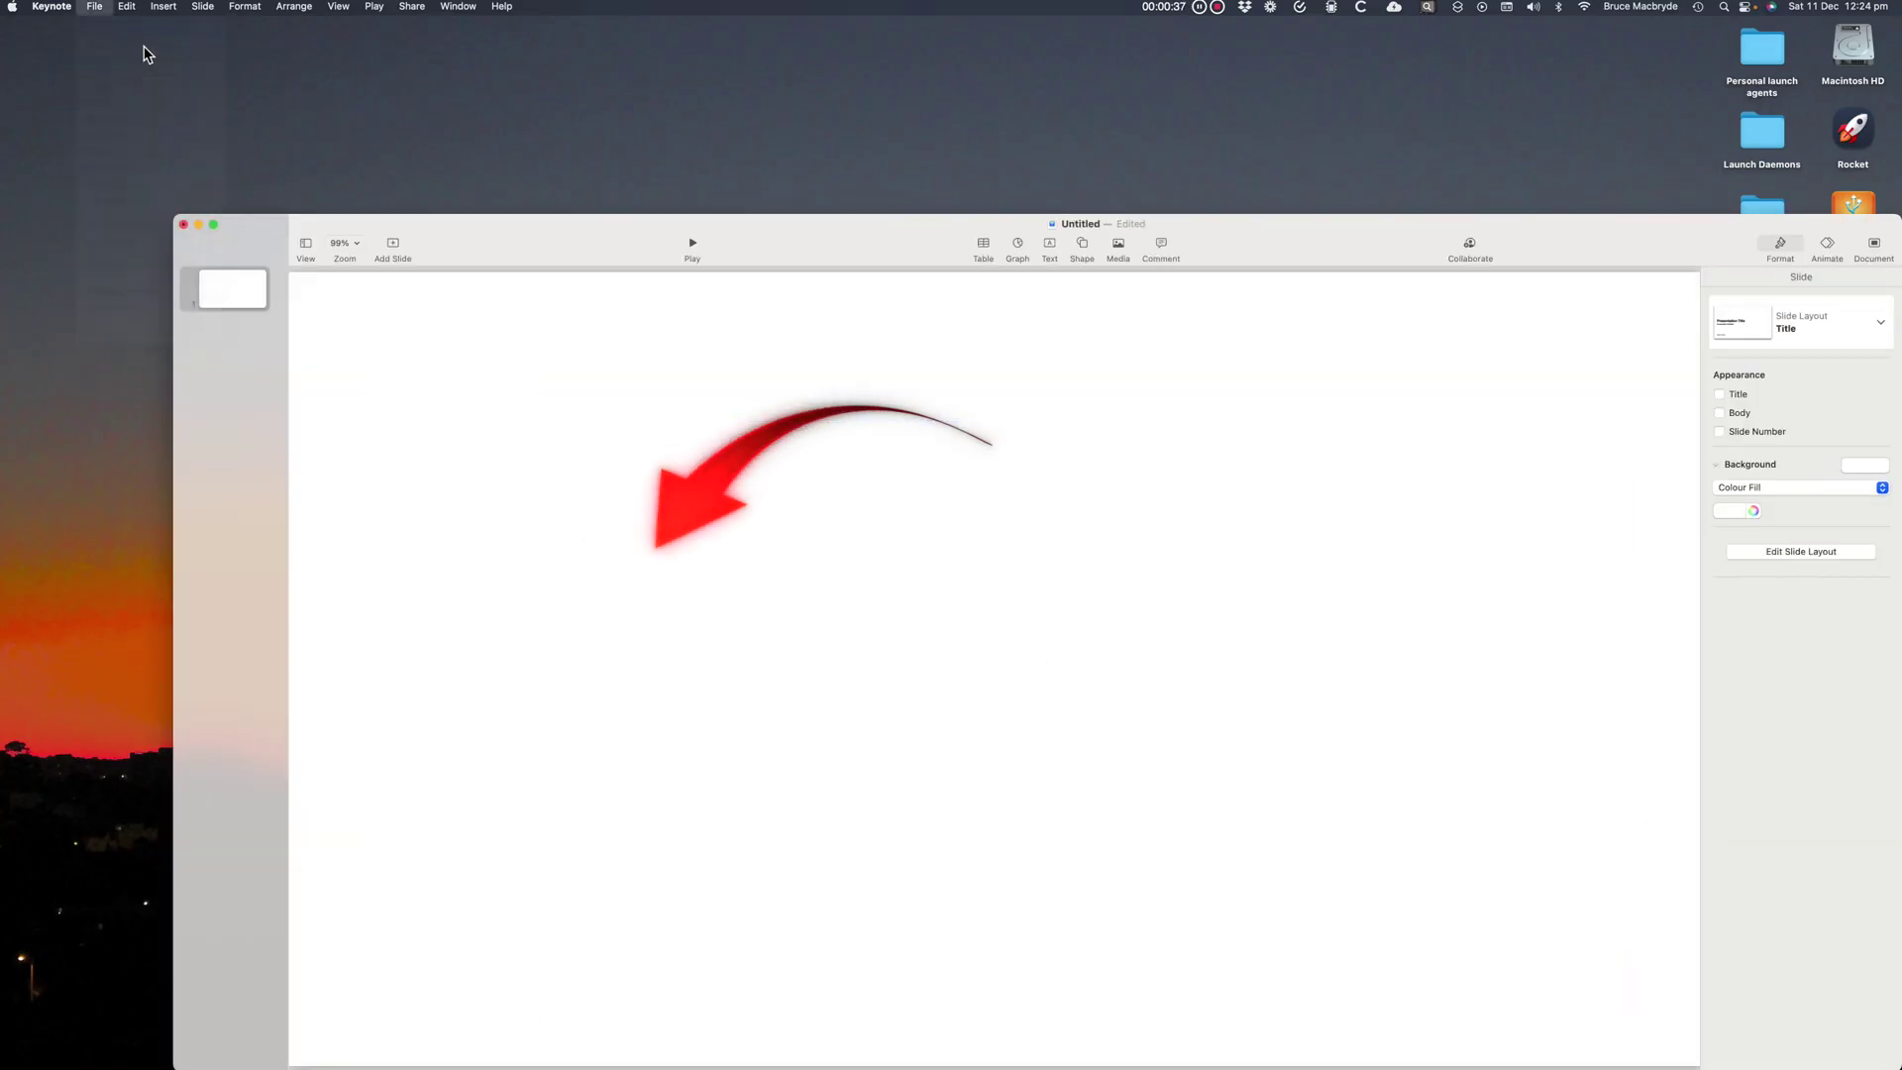
key("super+n")
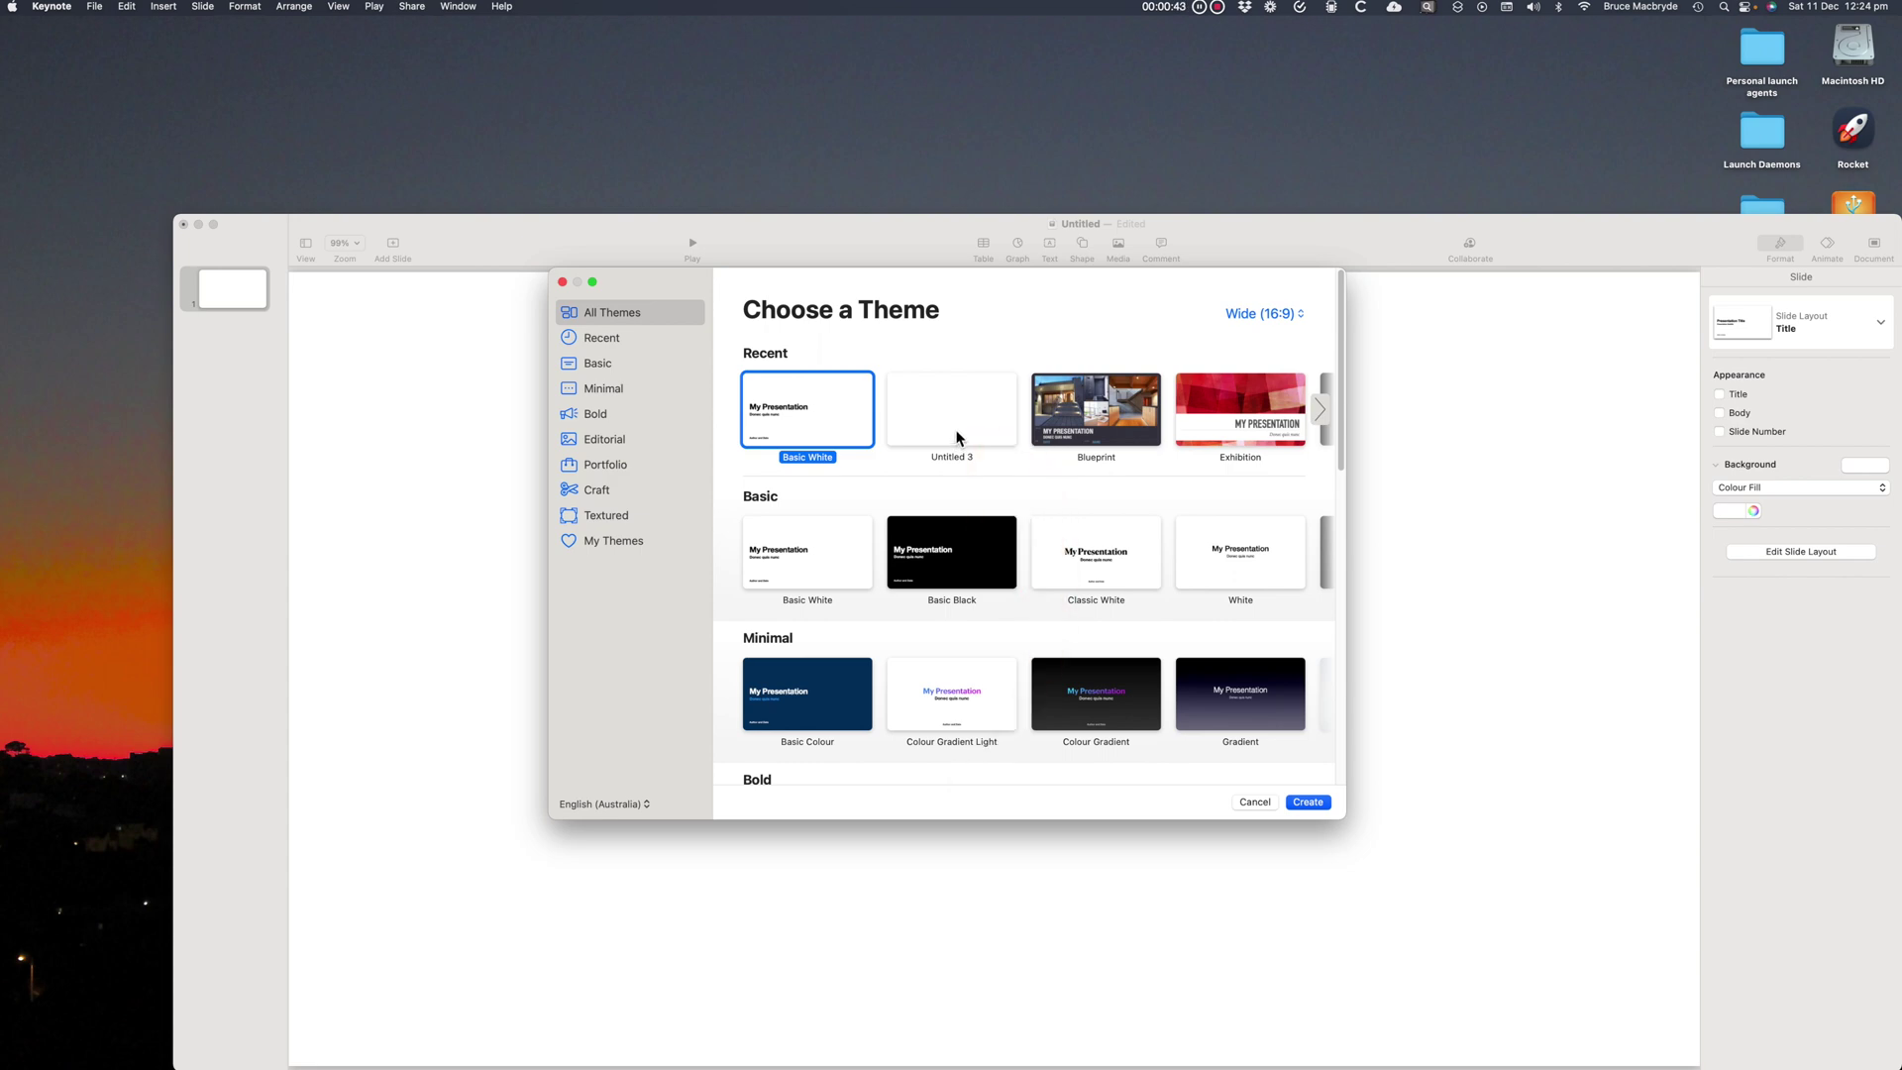
Dismiss the theme chooser and choose File > Save Theme for the blank presentation.
left_click(1262, 803)
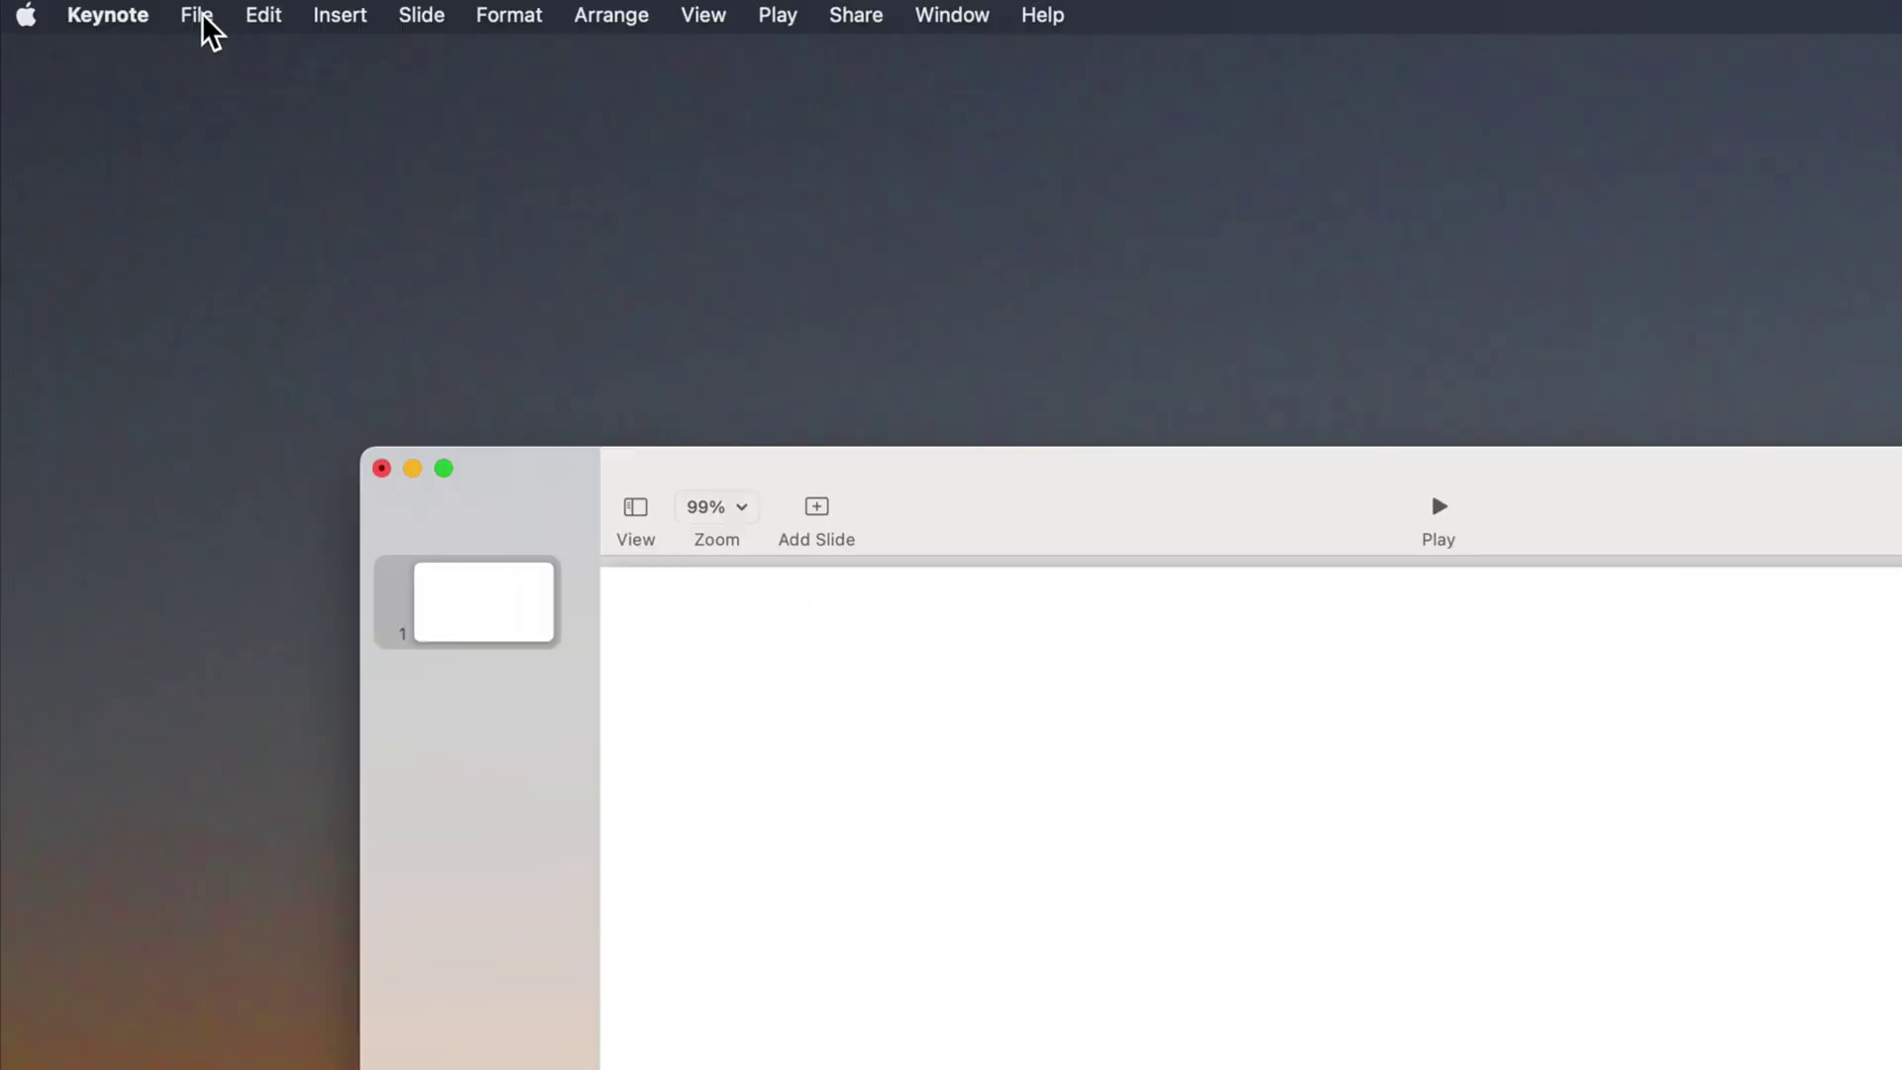
left_click(98, 9)
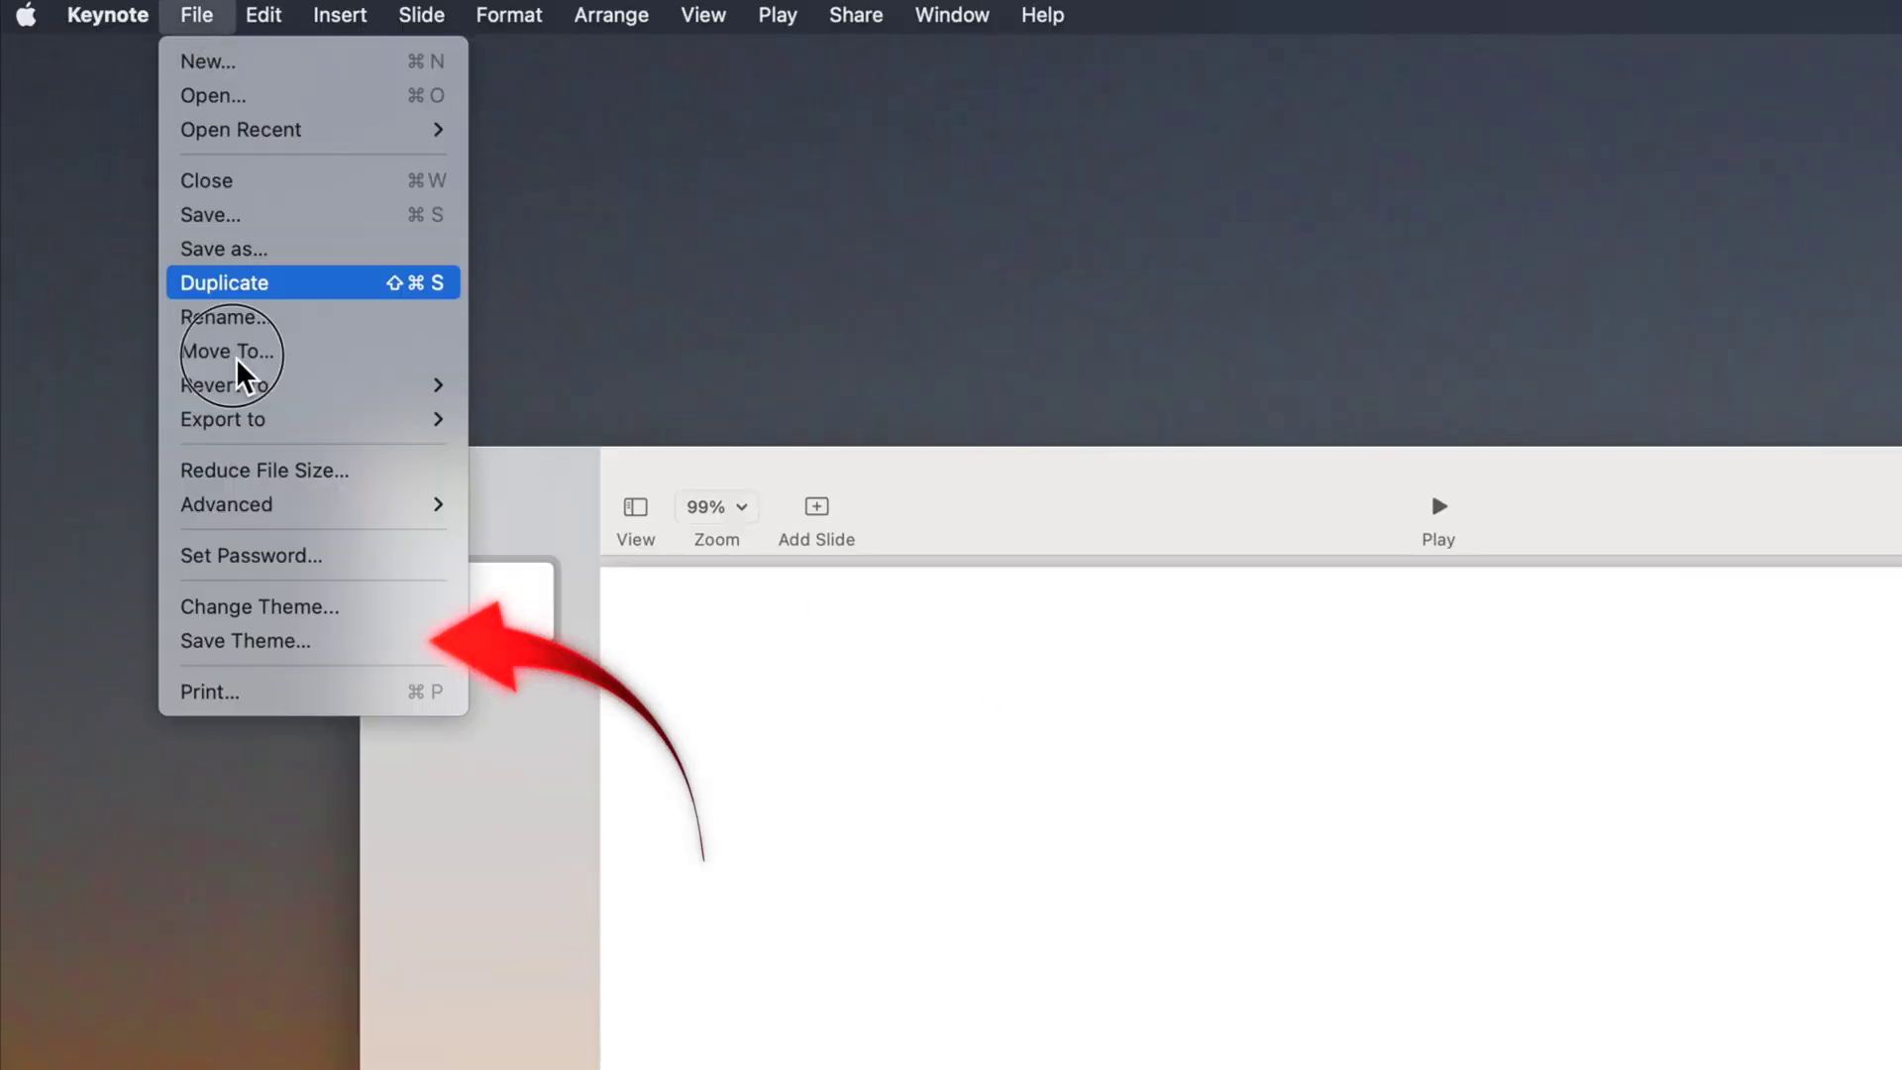
left_click(293, 652)
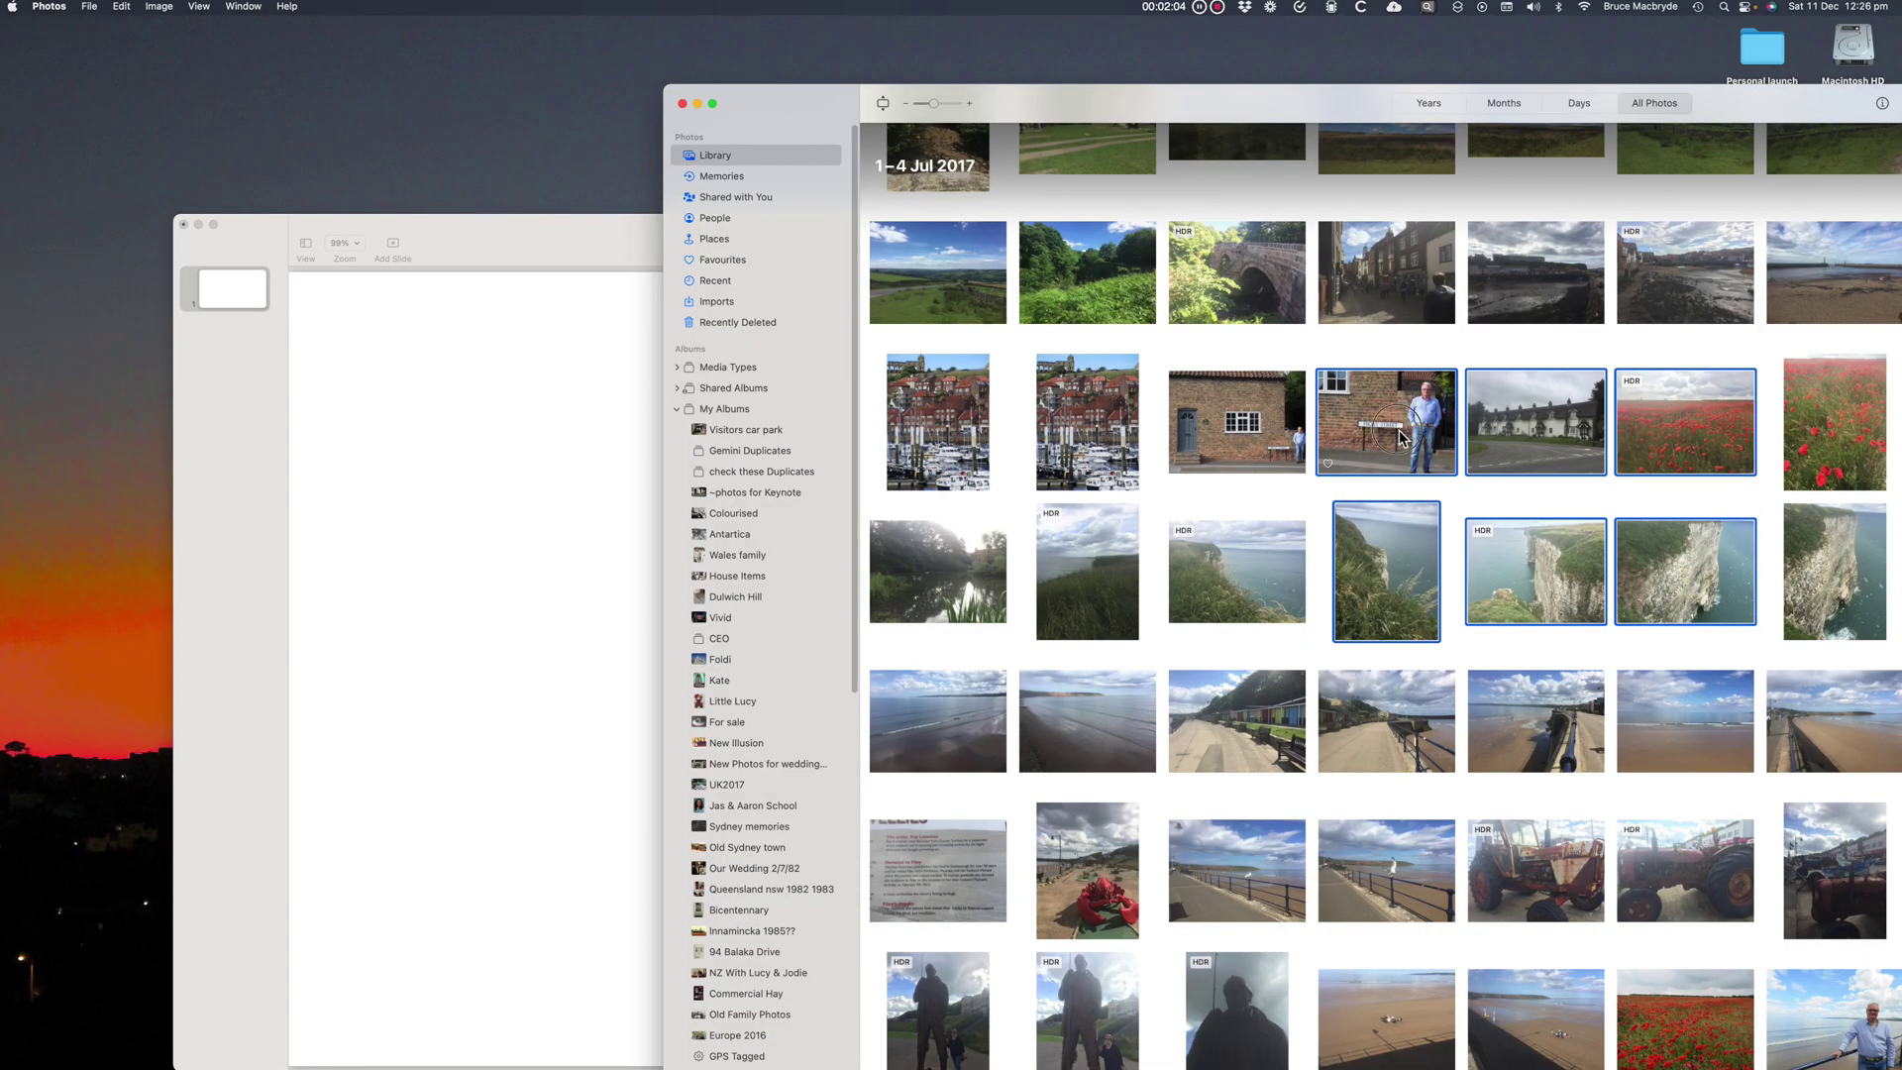
Drag the nine HEIC car photos from Downloads onto the blank slide and select them.
left_click_drag(1400, 436, 515, 519)
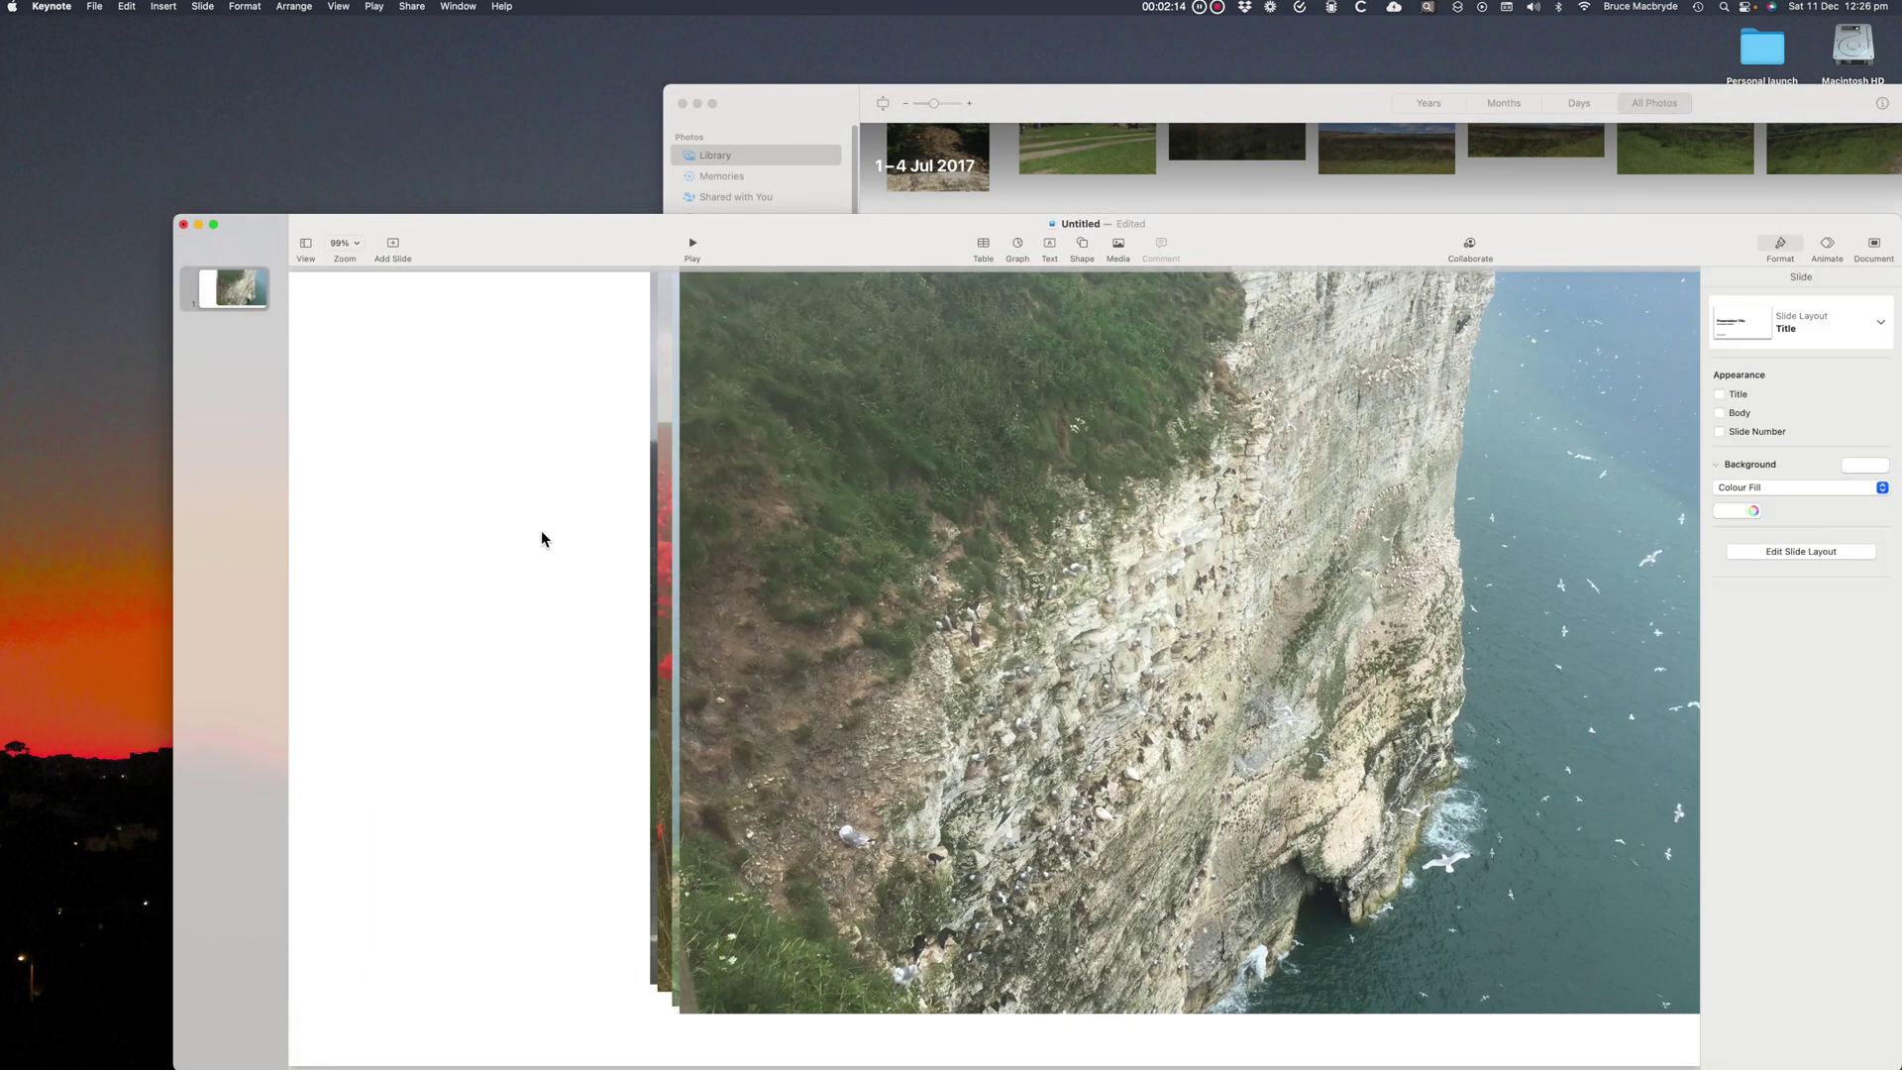
left_click_drag(544, 535, 1357, 630)
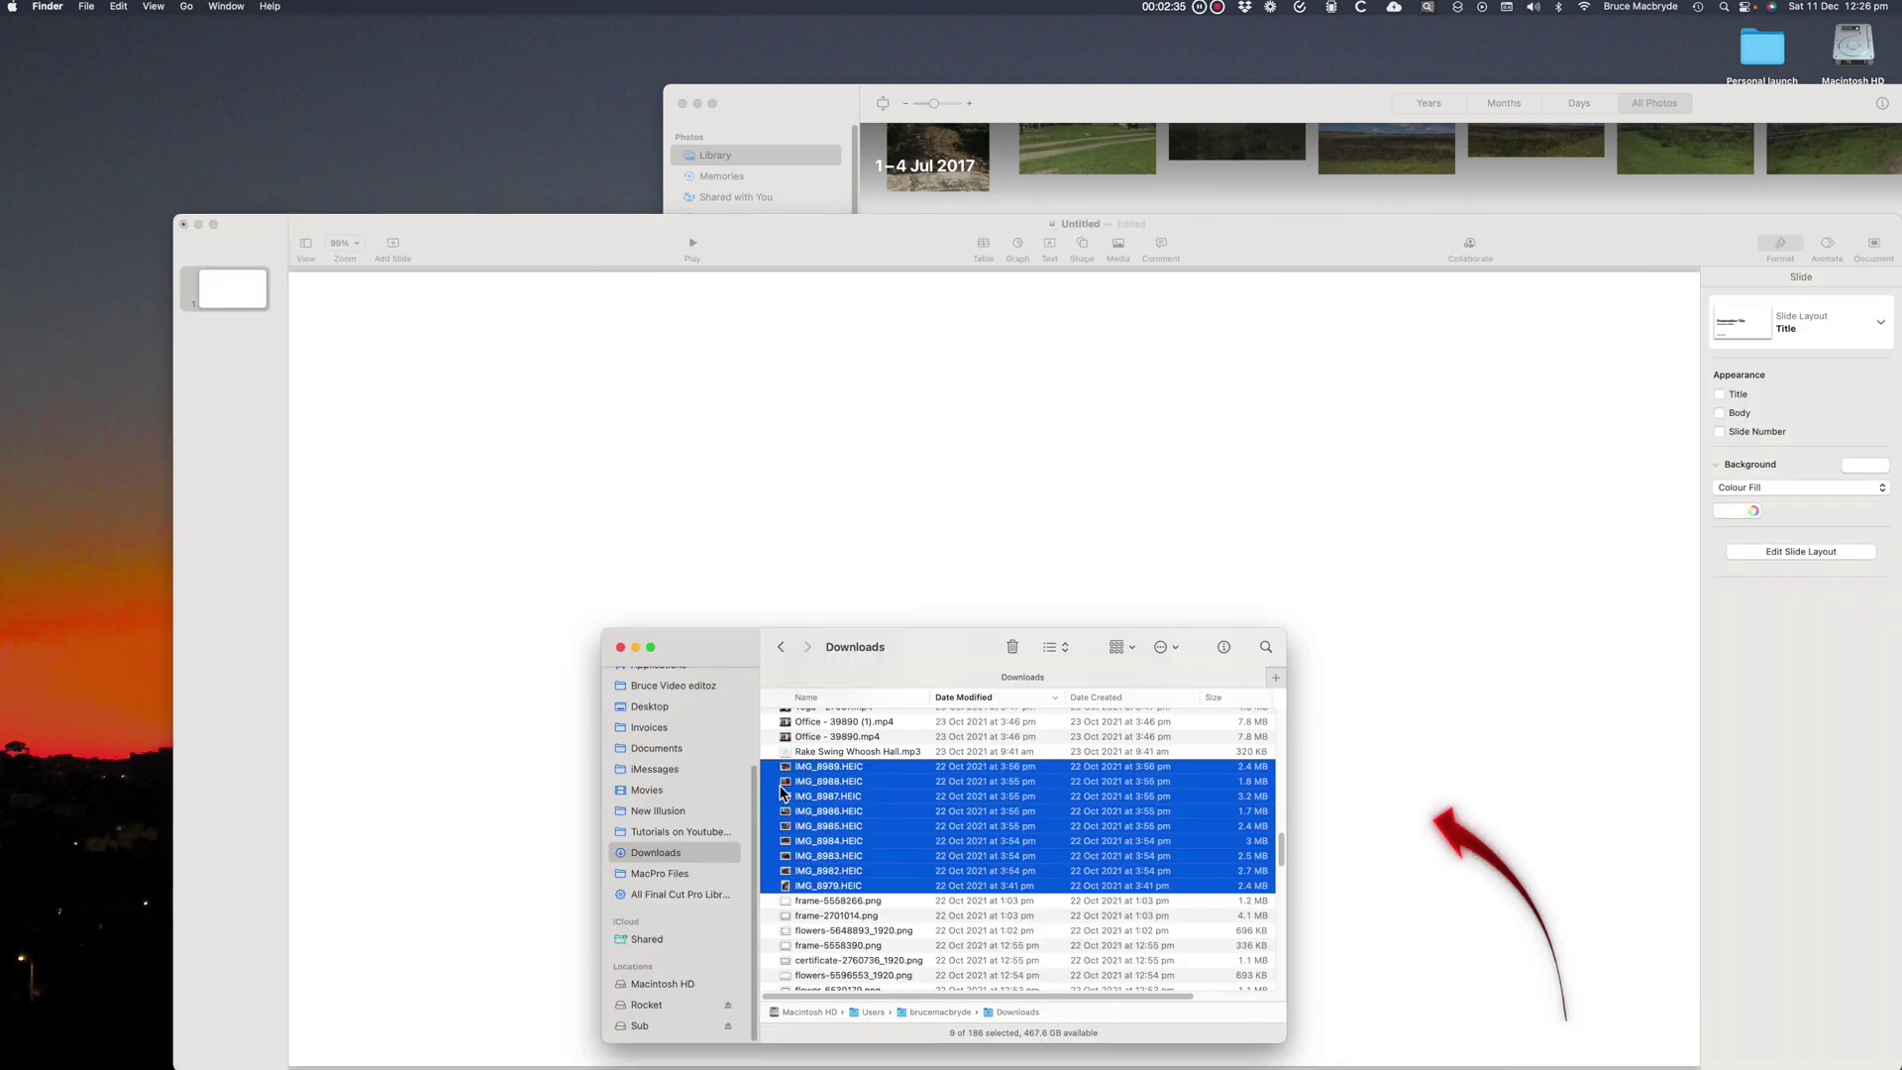
left_click_drag(788, 790, 561, 502)
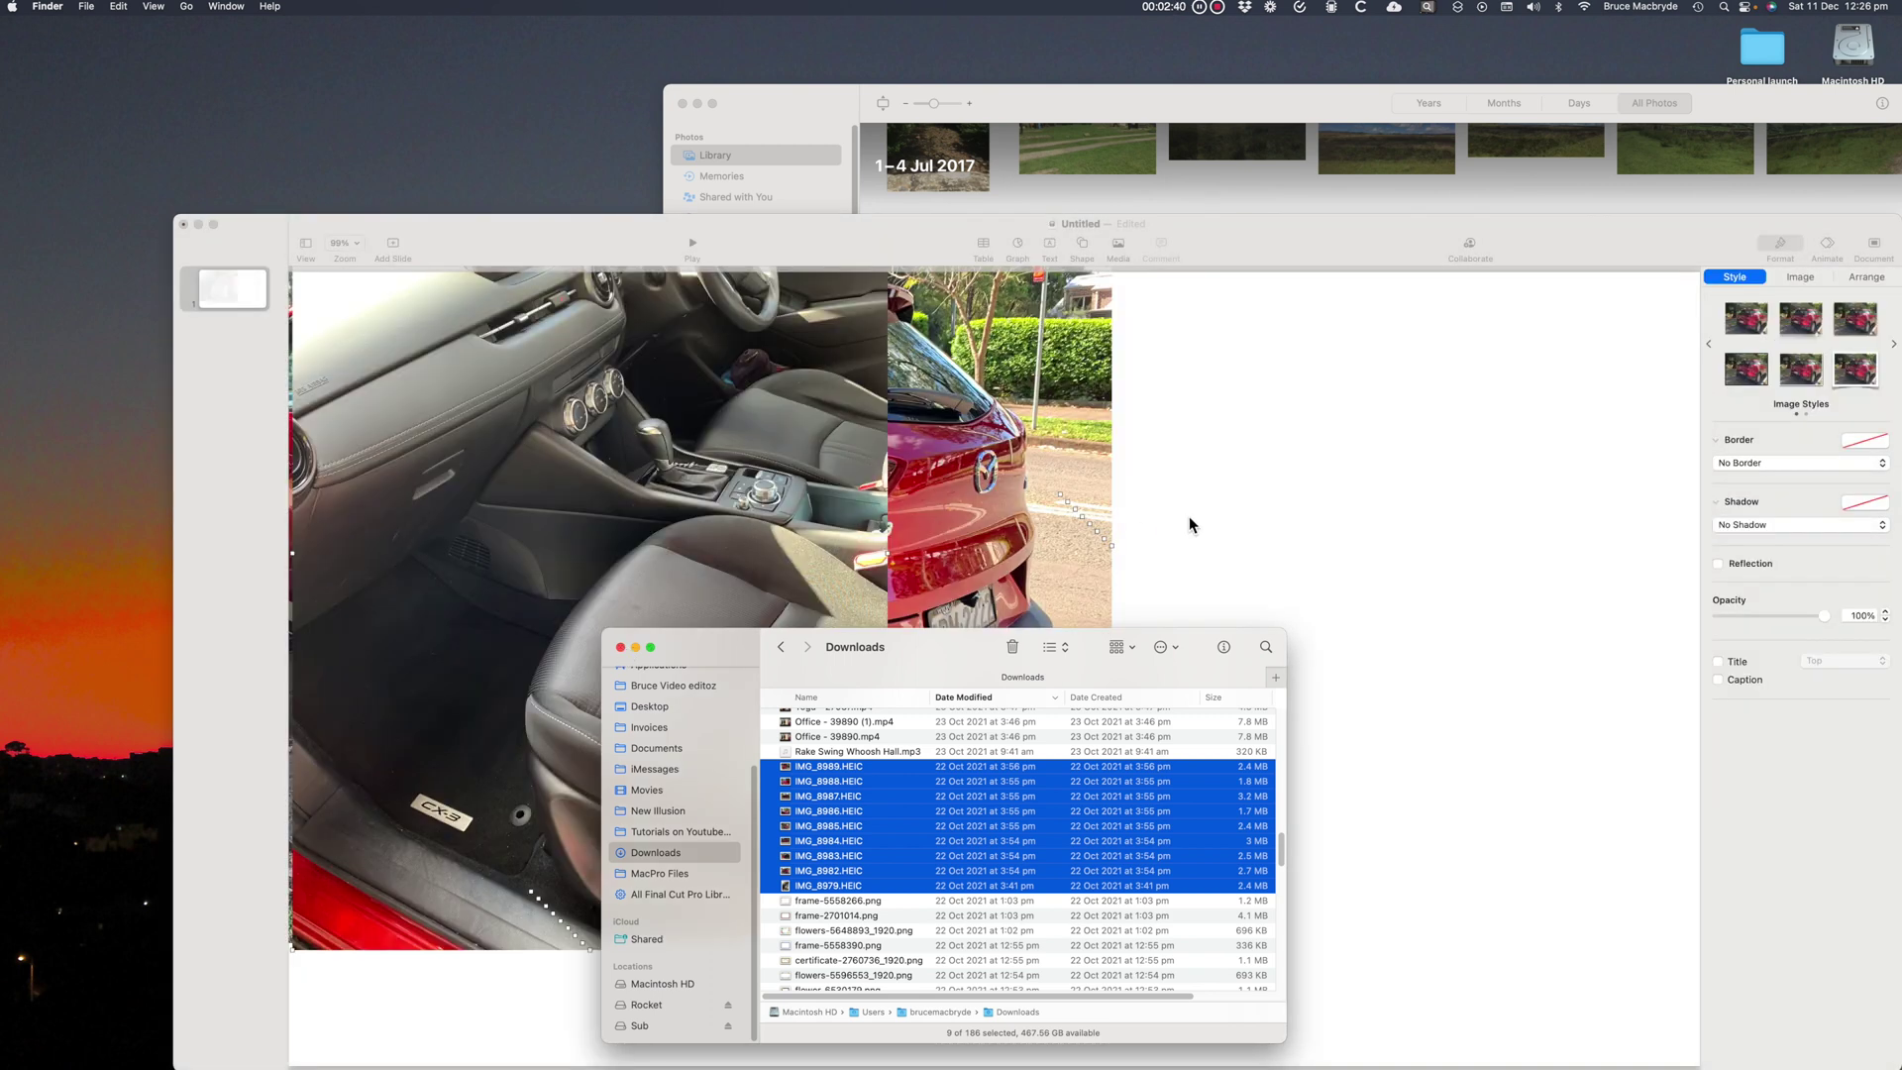
left_click(1190, 524)
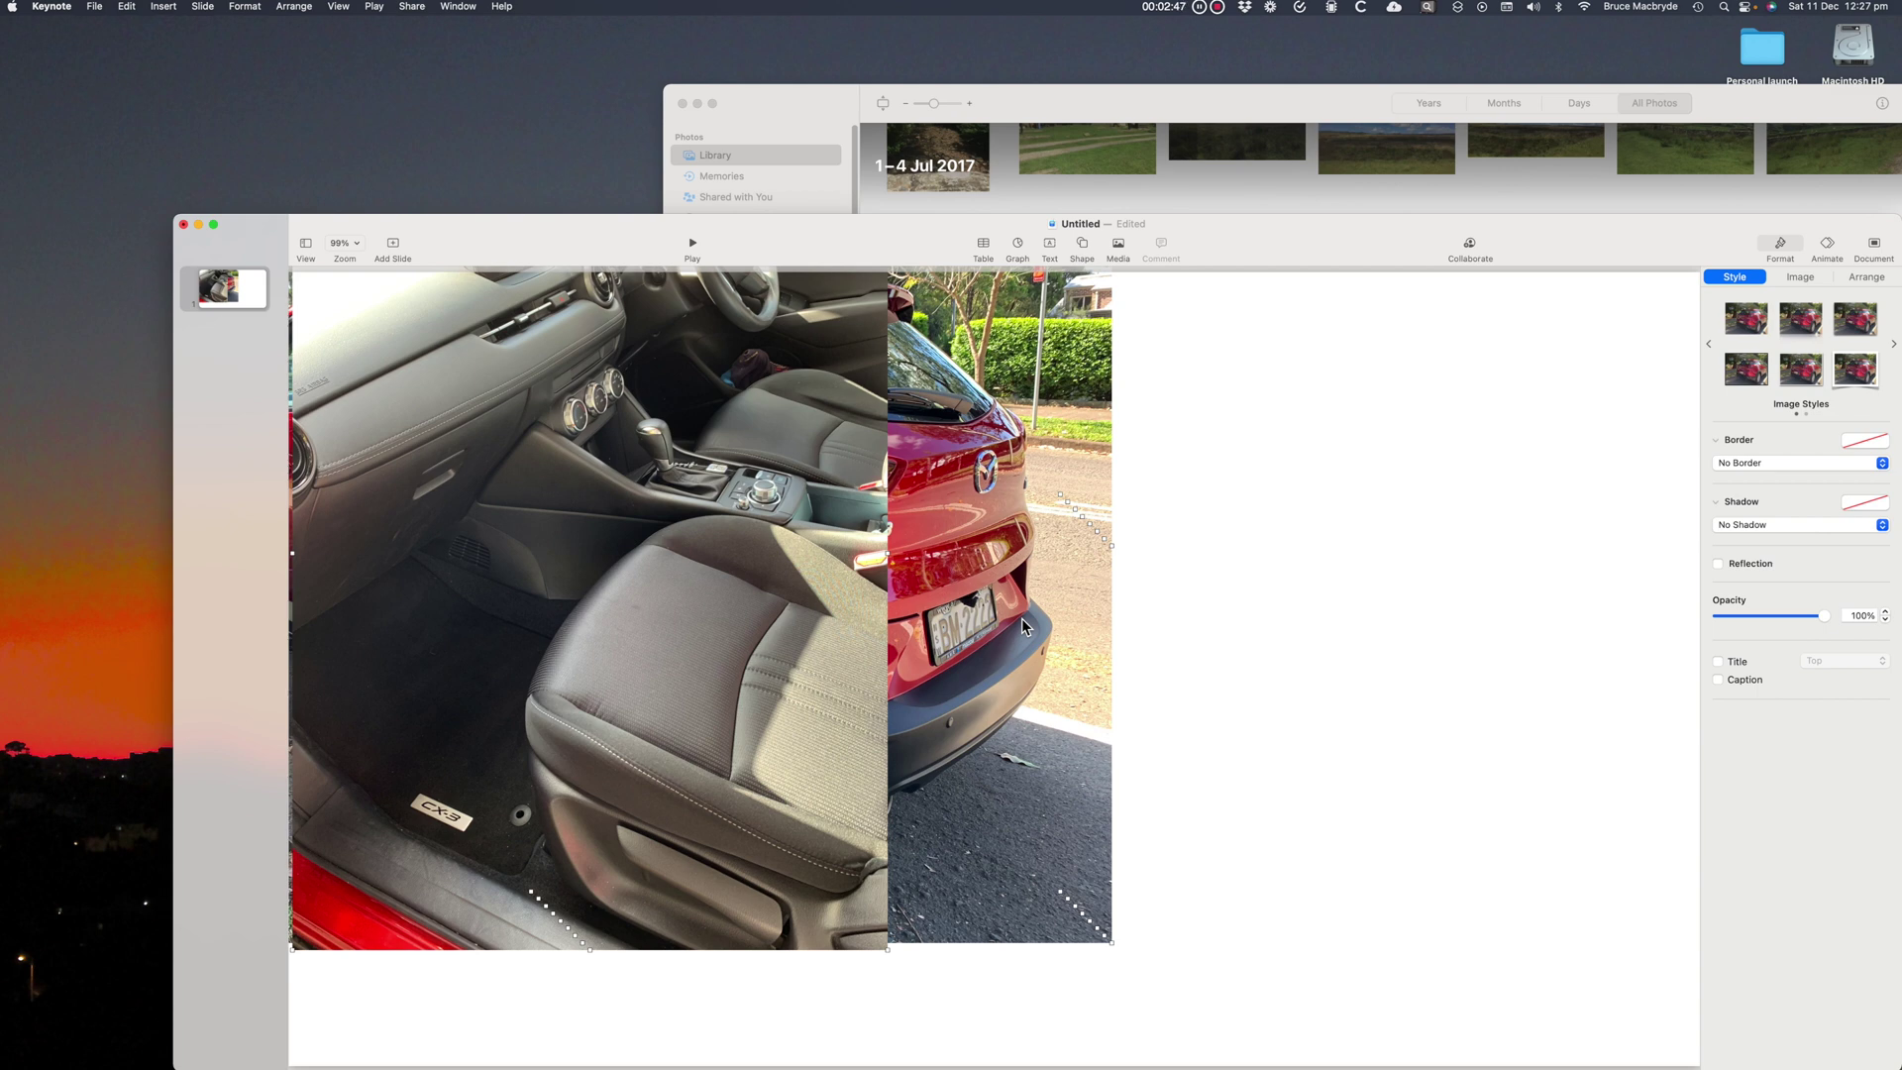
left_click_drag(1283, 600, 523, 436)
Group the photos, shrink the group to 882 by 678 pt, then ungroup them.
left_click(293, 6)
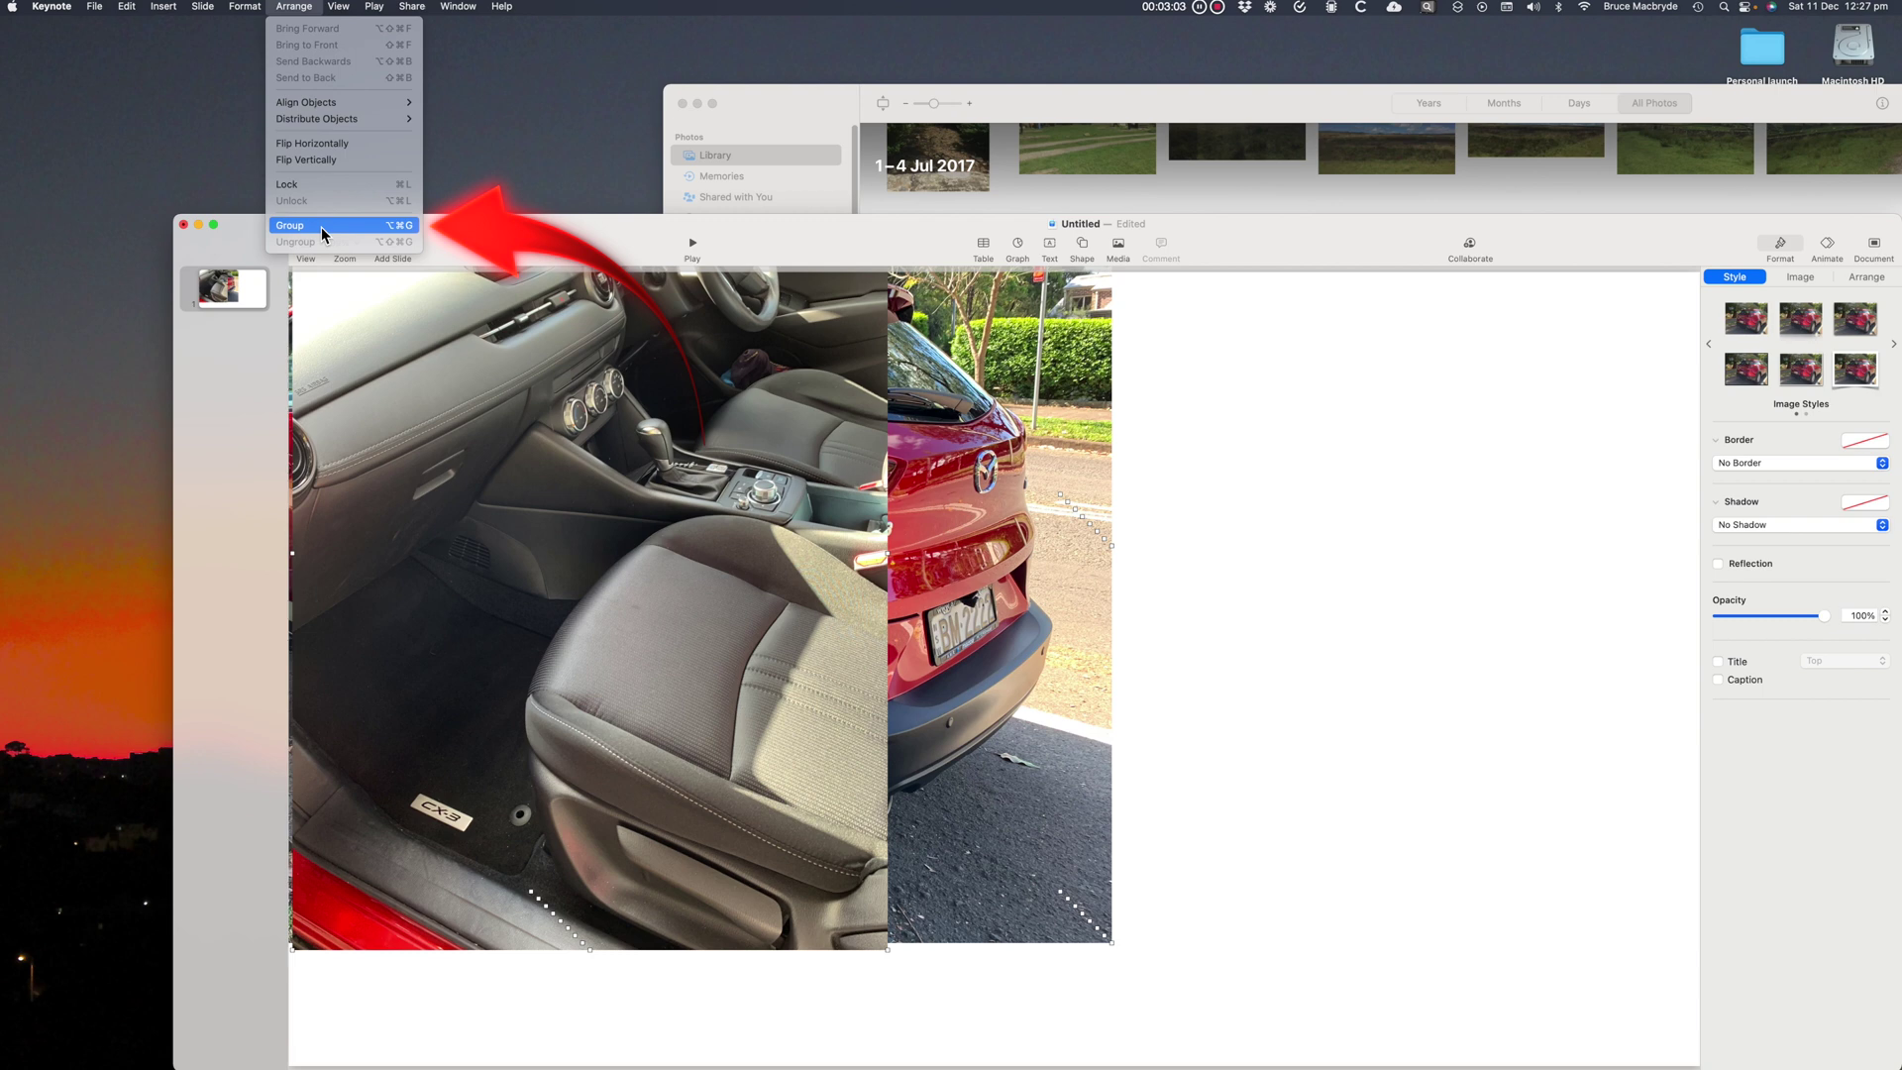
left_click(322, 234)
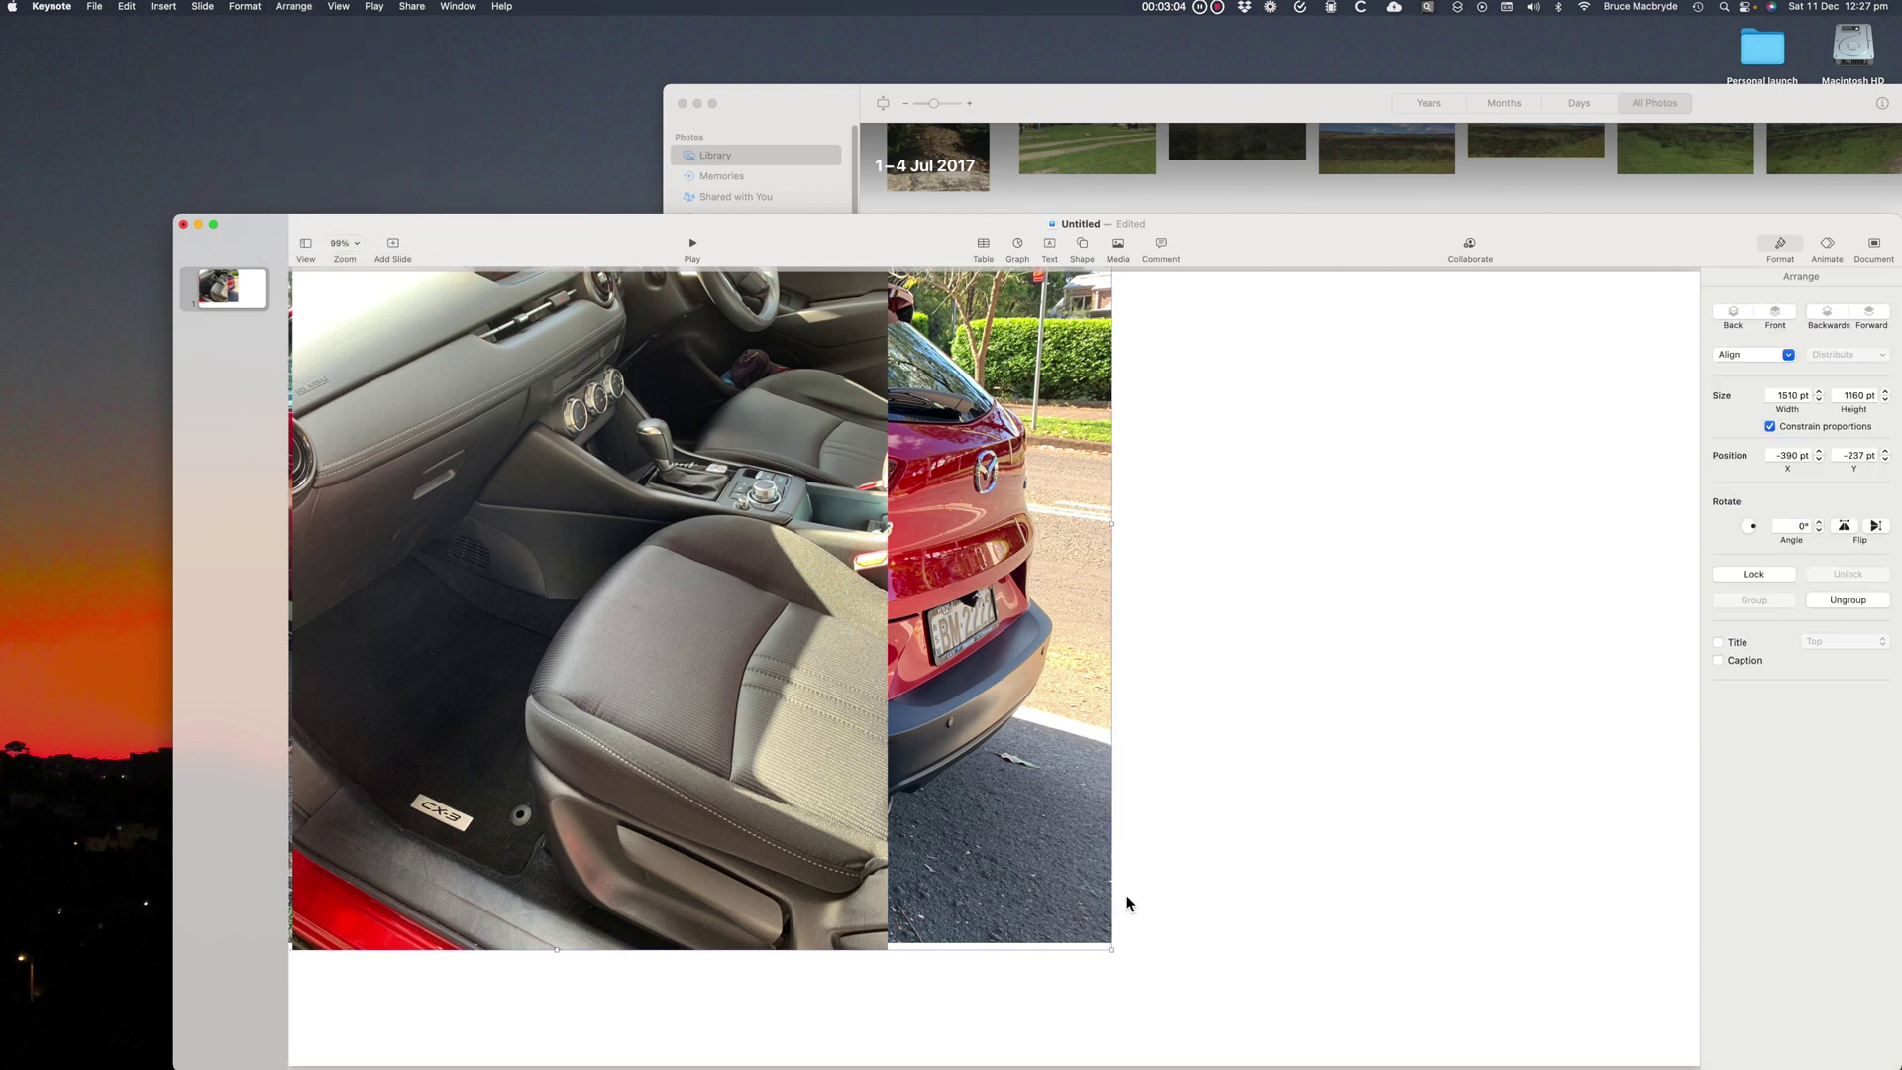
left_click_drag(1115, 951, 649, 594)
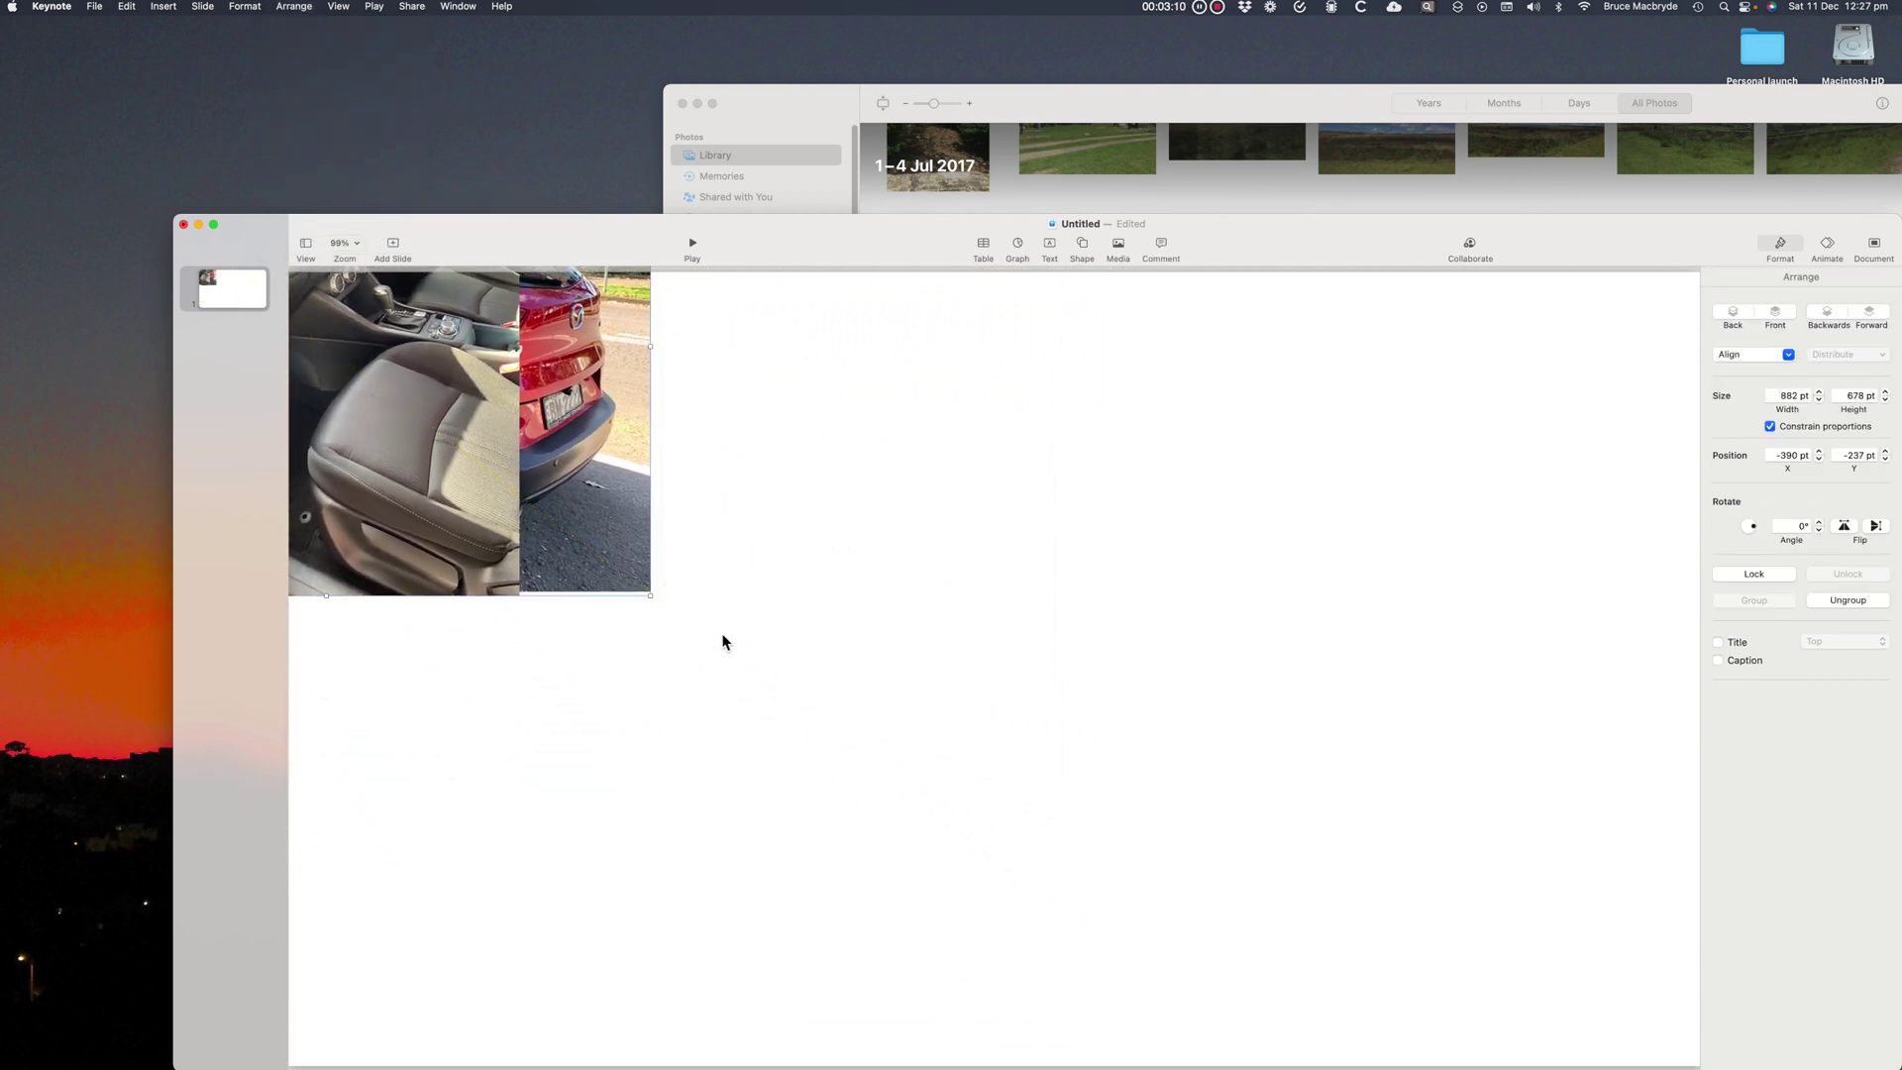
left_click(294, 6)
left_click(318, 243)
Spread the photos across the slide, tilting the bottom, right-hand, centre, roof and interior photos.
left_click_drag(465, 436, 1179, 512)
left_click_drag(518, 433, 1100, 879)
left_click_drag(518, 433, 859, 492)
left_click_drag(1241, 983, 1184, 1034)
left_click_drag(1320, 616, 1224, 680)
left_click_drag(999, 596, 1024, 551)
left_click_drag(515, 433, 1495, 828)
left_click_drag(1637, 936, 1664, 888)
left_click(1530, 555)
left_click_drag(1608, 660, 1545, 628)
left_click_drag(515, 433, 799, 530)
left_click_drag(624, 416, 977, 726)
Fine-tune the hood, interior, rear and side-view photos' positions and angles, and place the hallway movie centrally.
left_click_drag(1119, 871, 1171, 864)
left_click_drag(513, 430, 1344, 635)
left_click_drag(1178, 515, 1167, 475)
left_click_drag(1513, 511, 1549, 482)
left_click_drag(1169, 470, 496, 459)
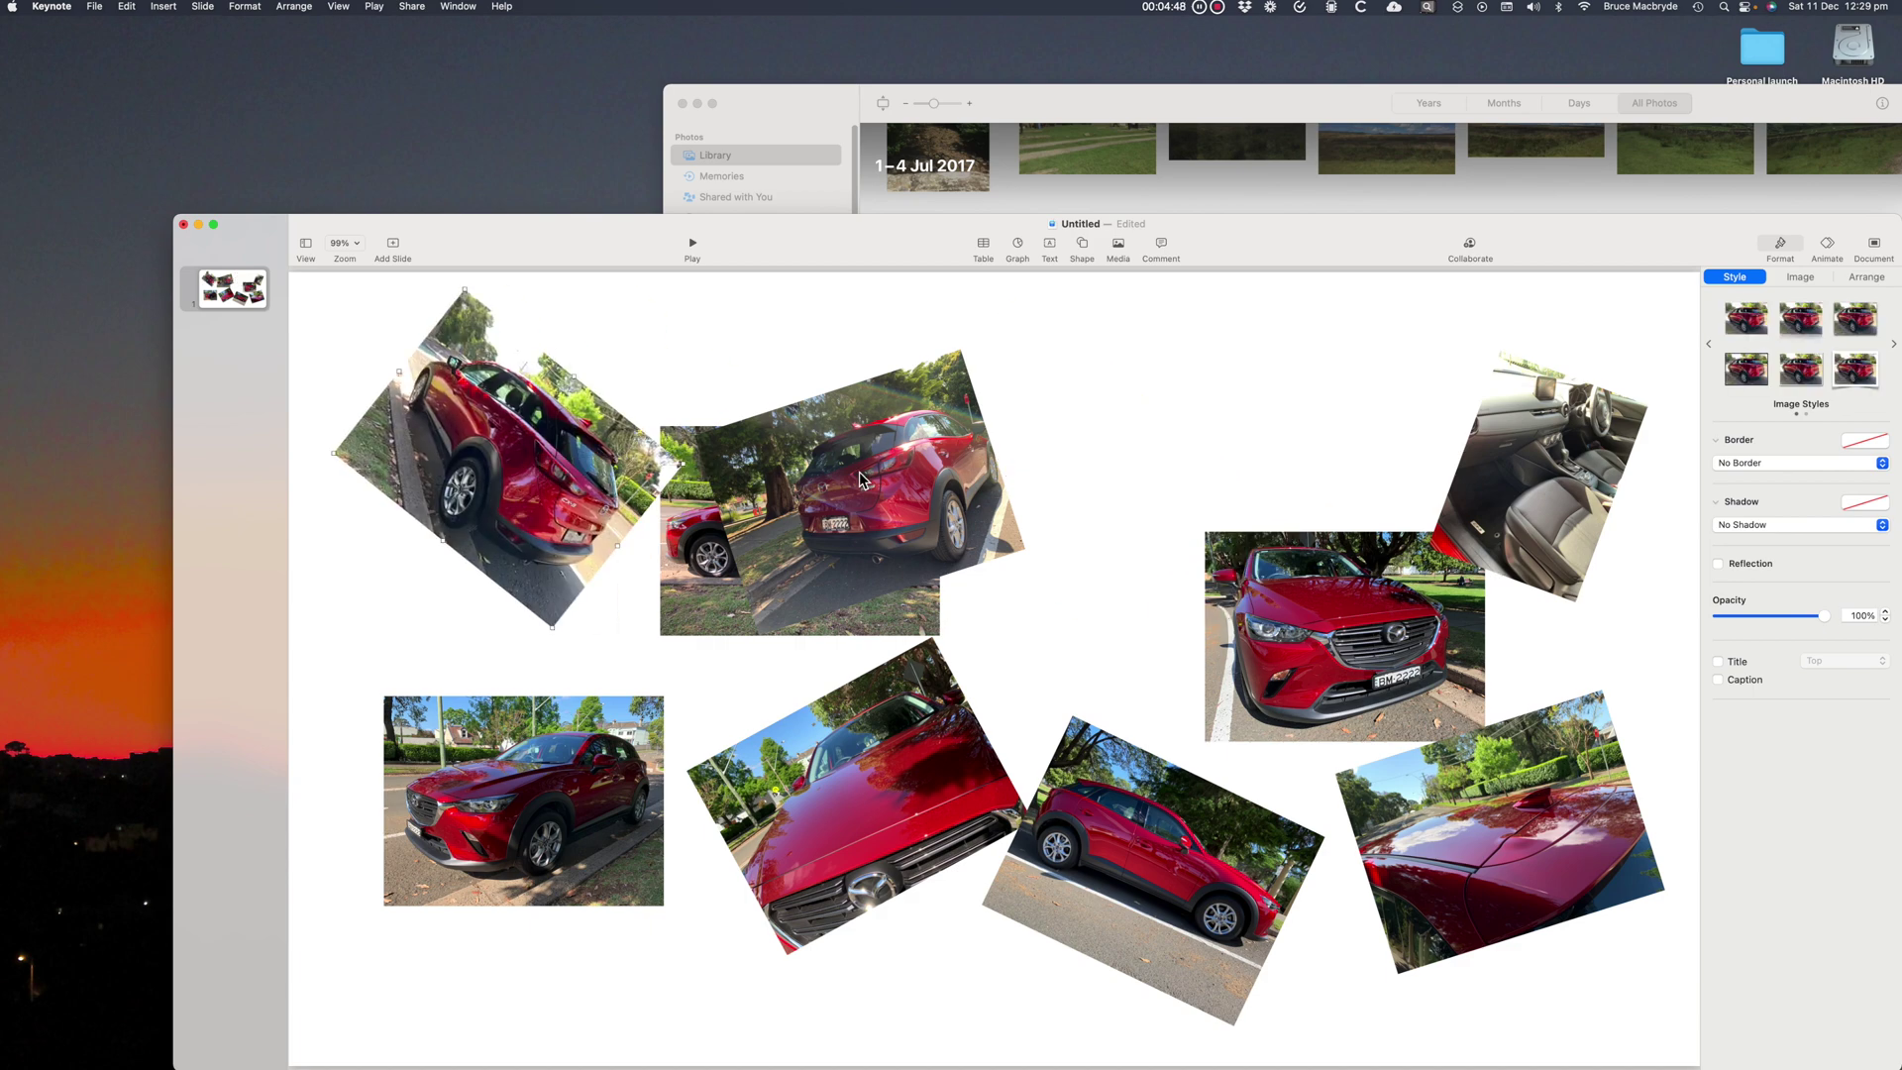
left_click_drag(862, 466, 1155, 416)
left_click_drag(496, 459, 1020, 531)
left_click_drag(706, 509, 495, 449)
left_click_drag(1019, 531, 795, 504)
left_click(942, 779)
left_click_drag(942, 780, 952, 775)
left_click_drag(757, 561, 772, 562)
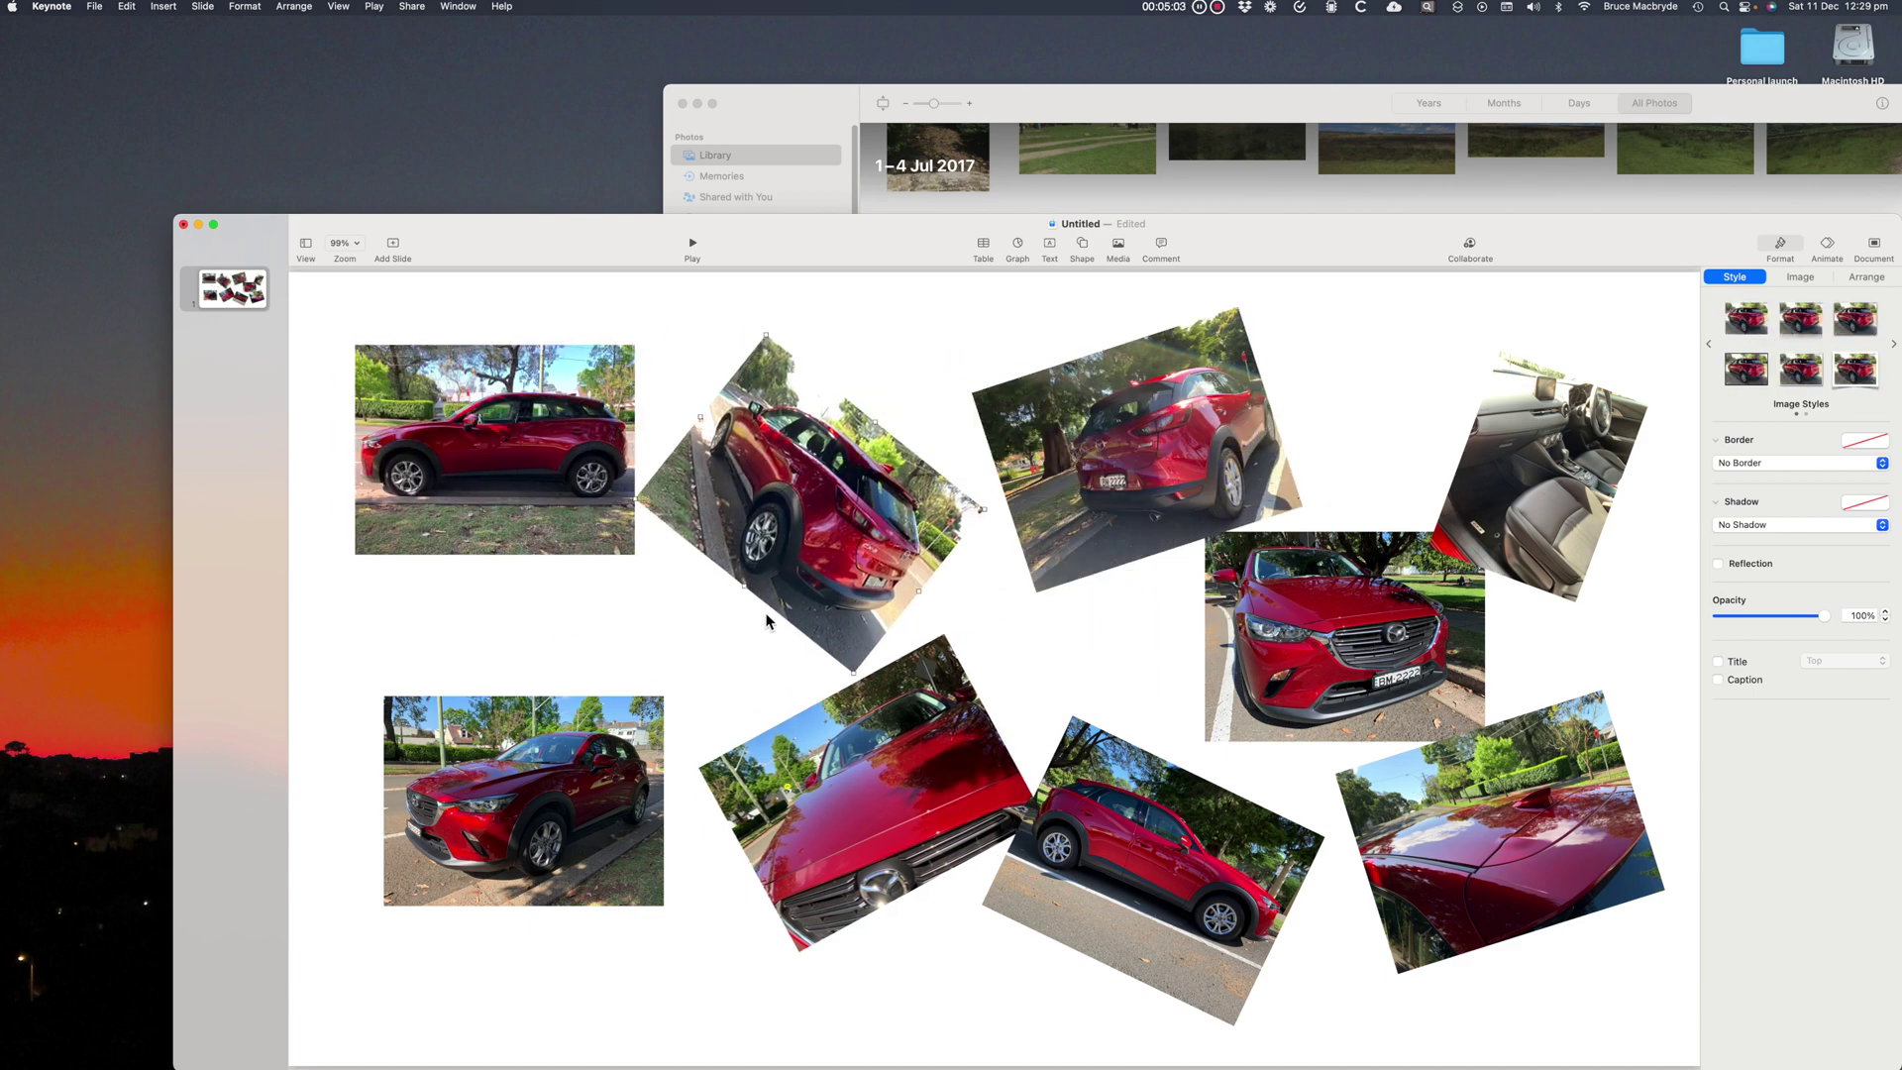
left_click_drag(1019, 760, 993, 584)
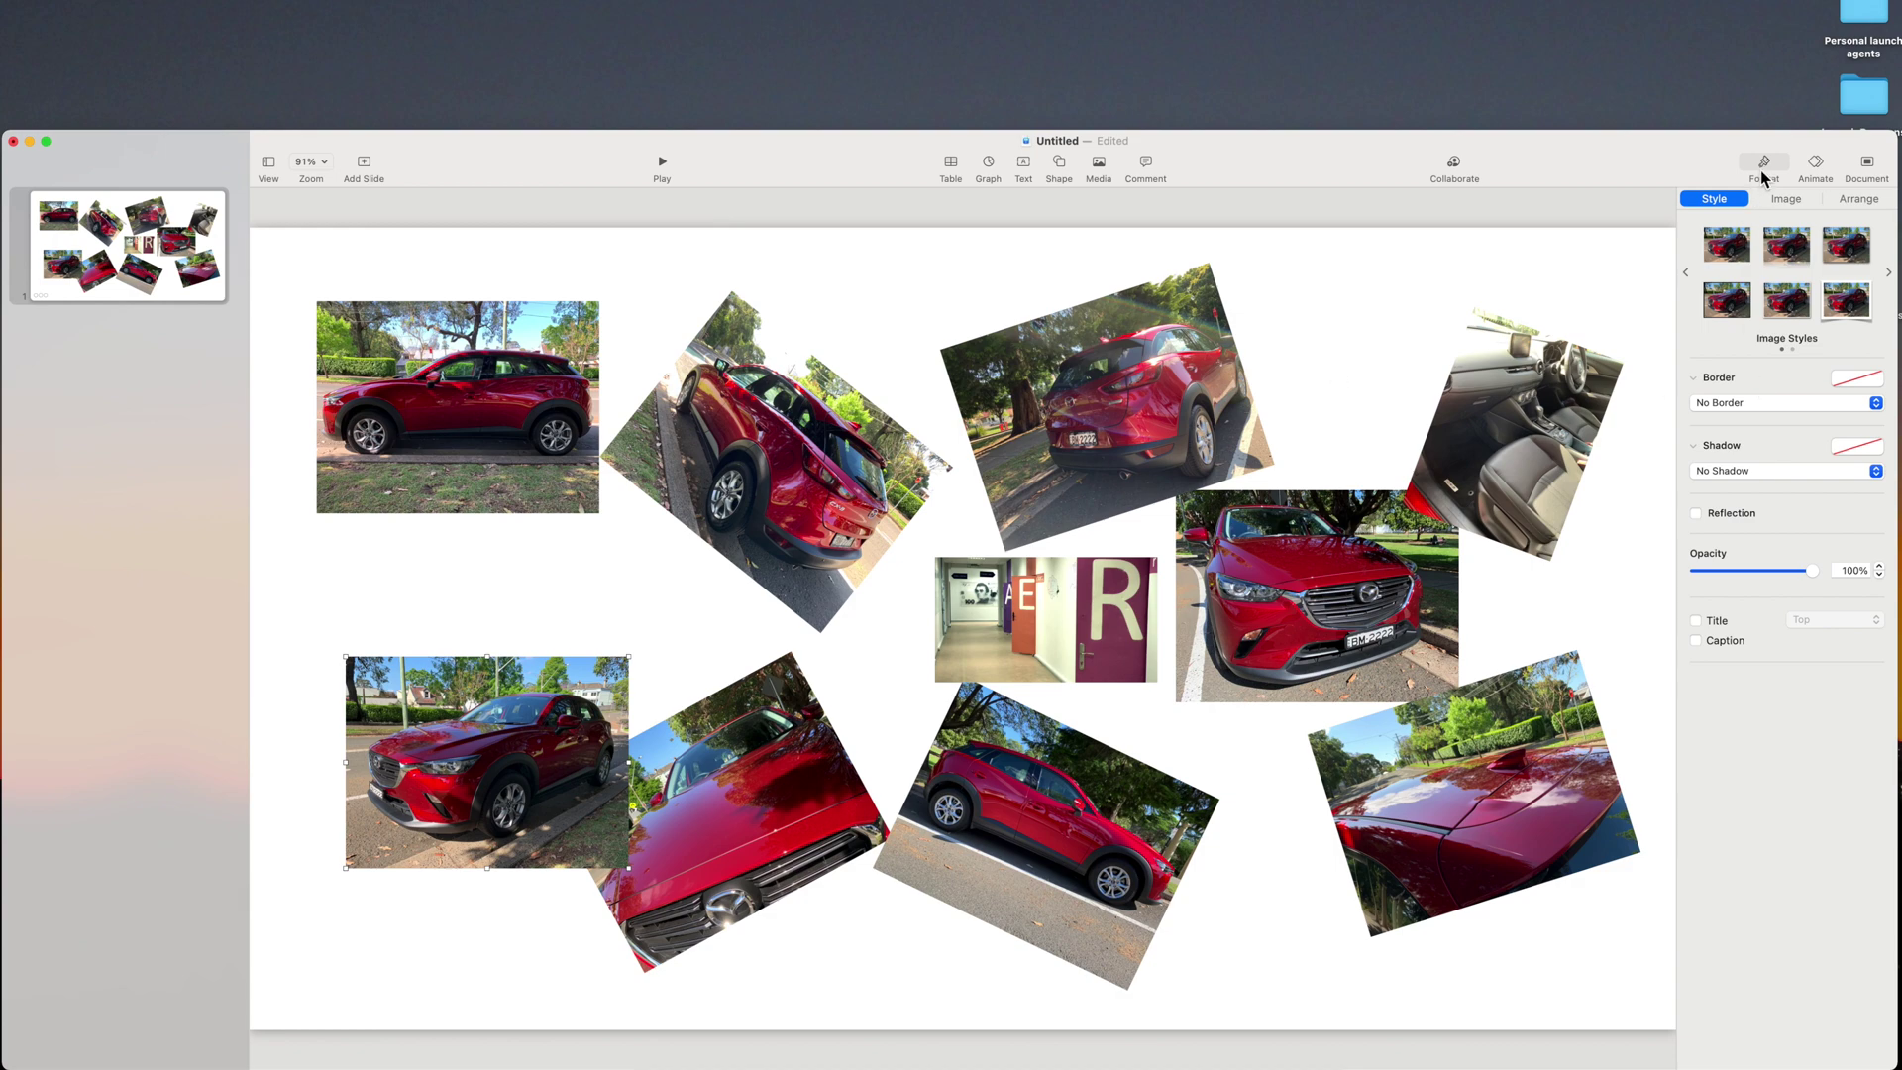
Use Instant Alpha on the lower-left photo to make its grass patch transparent.
left_click(1762, 174)
left_click(1764, 169)
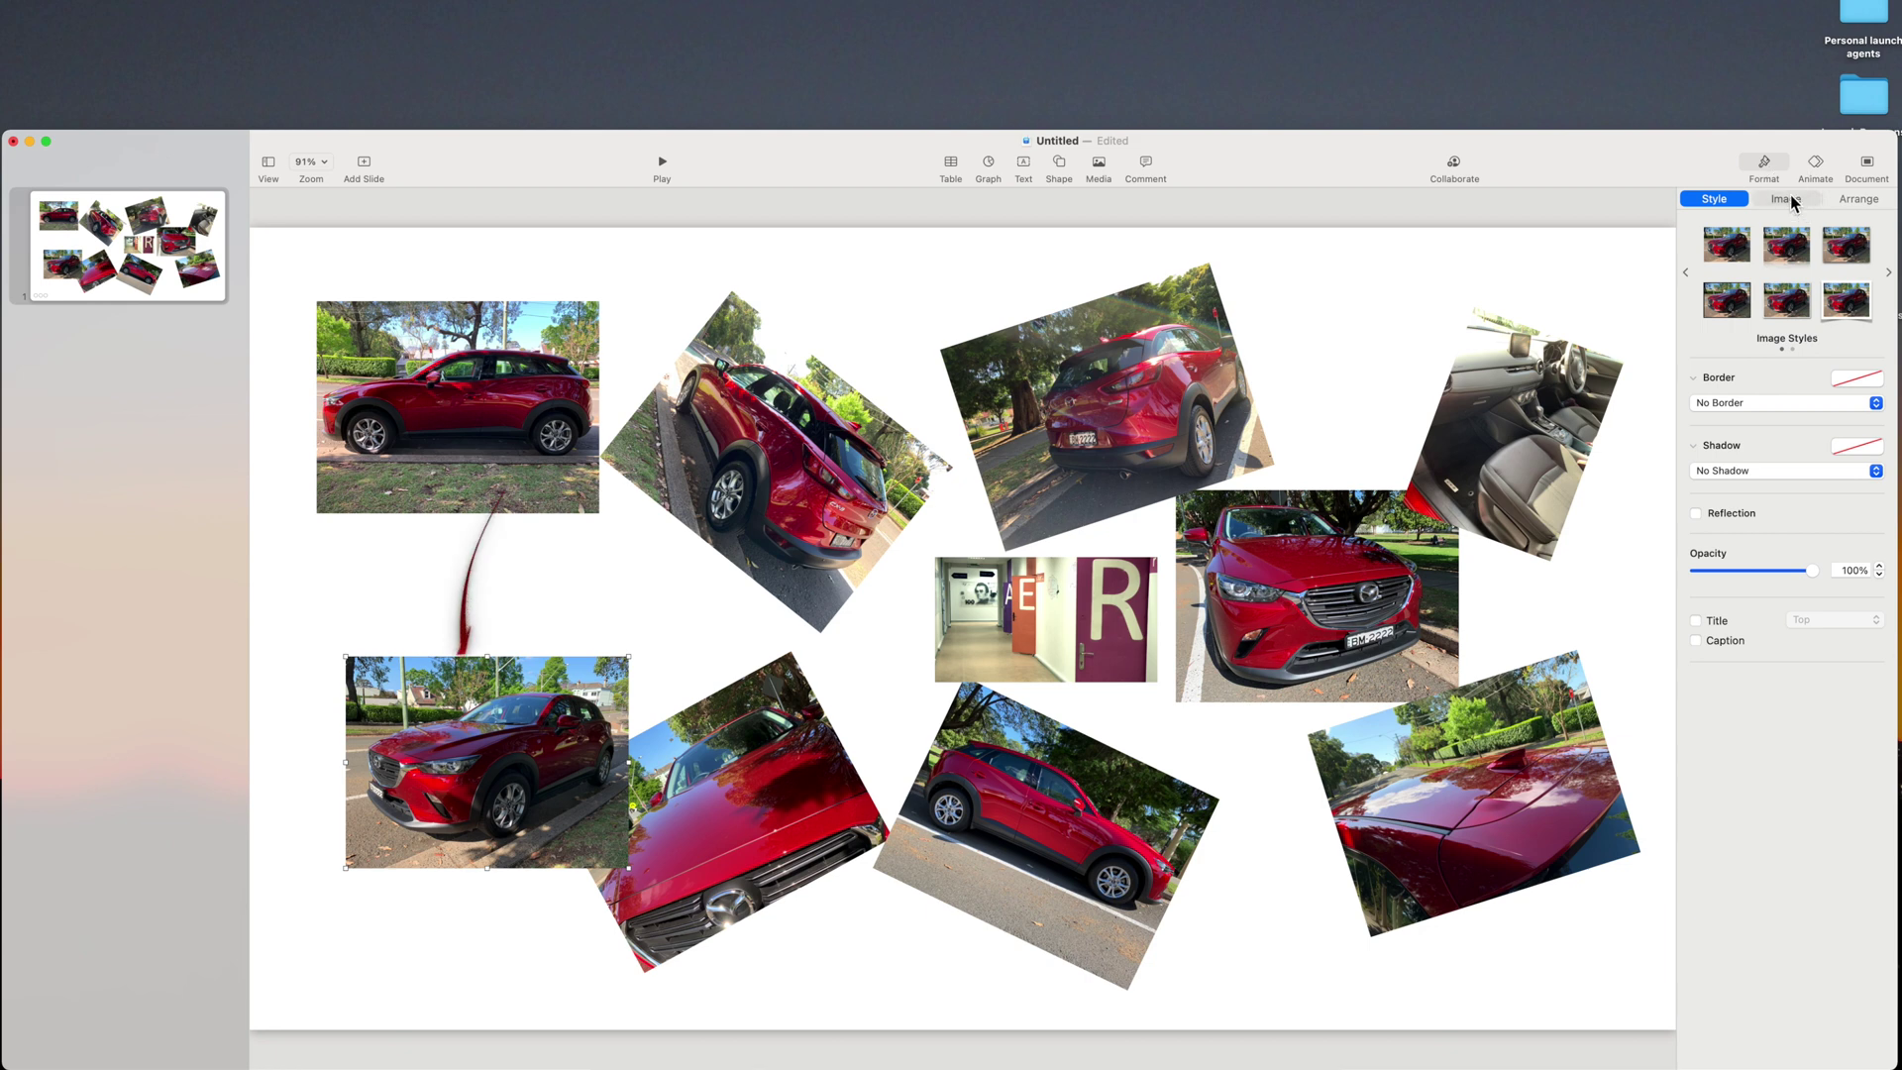
left_click(1786, 199)
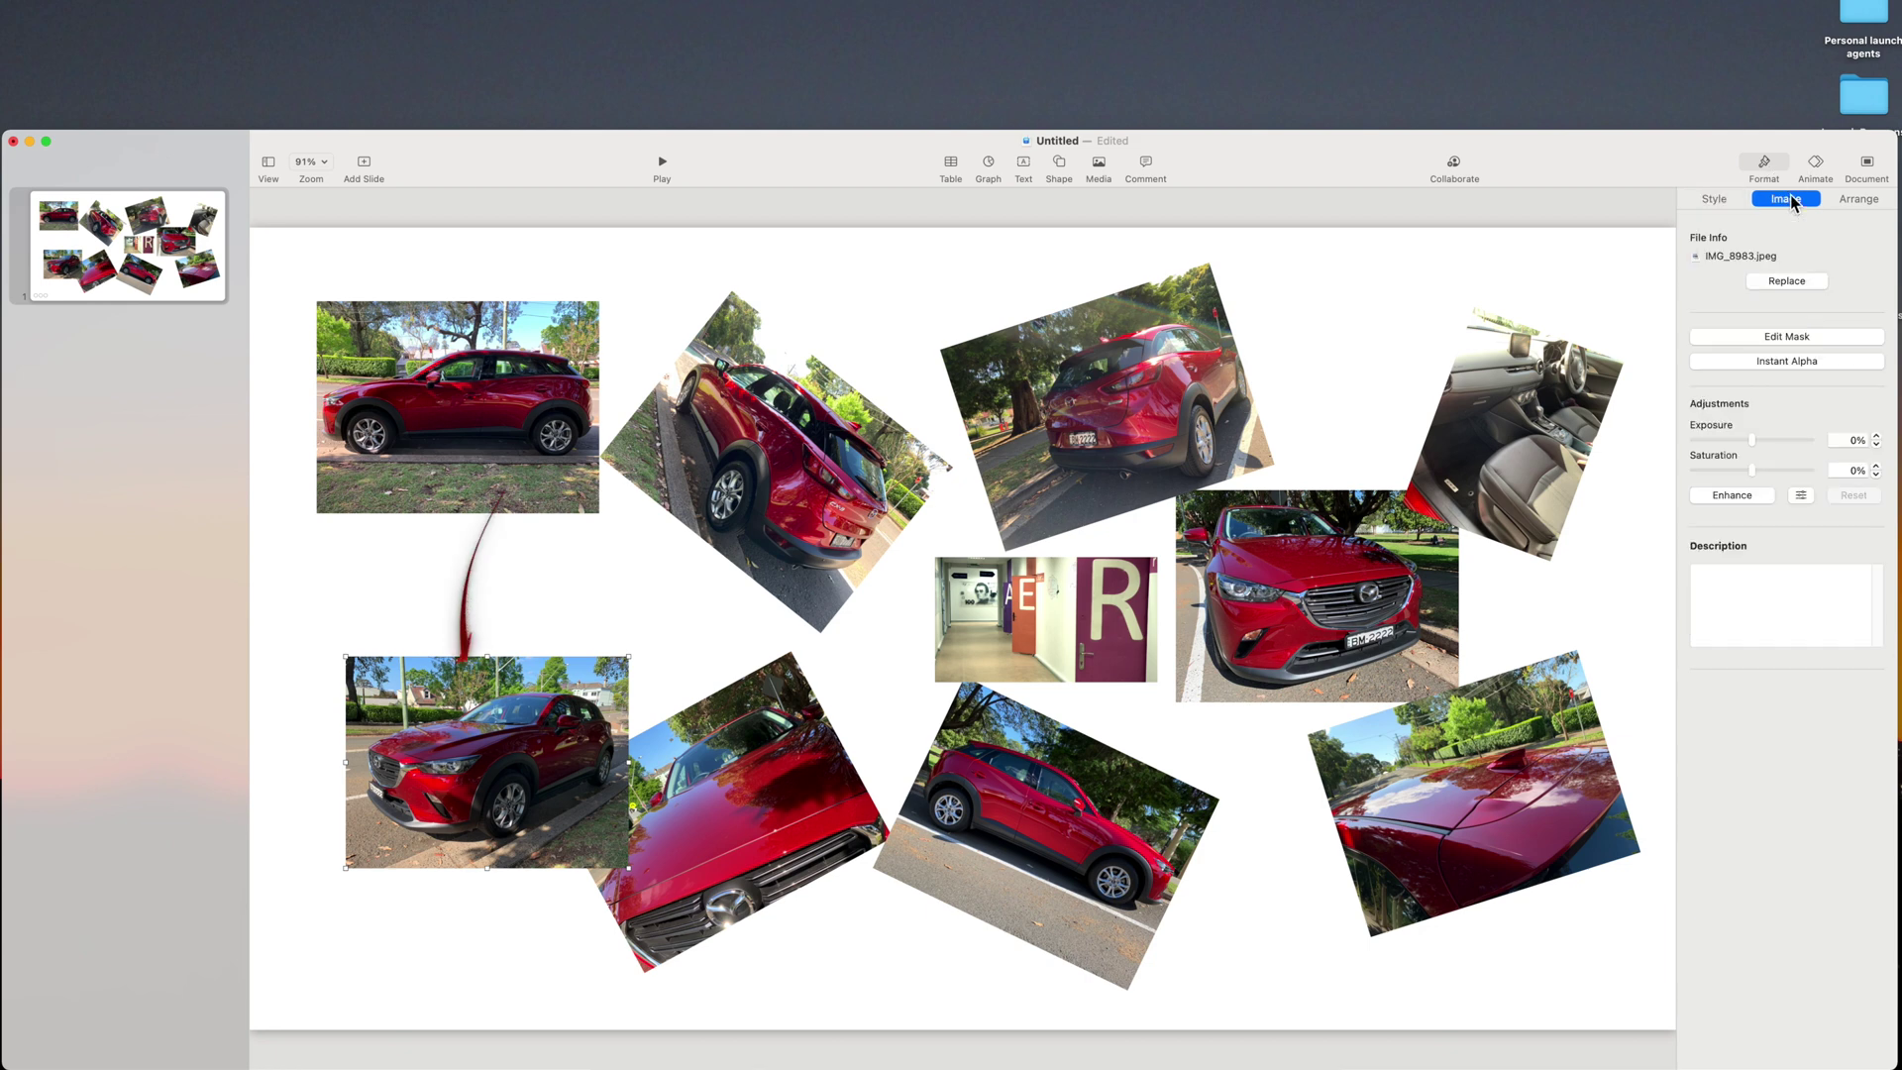
left_click(1795, 362)
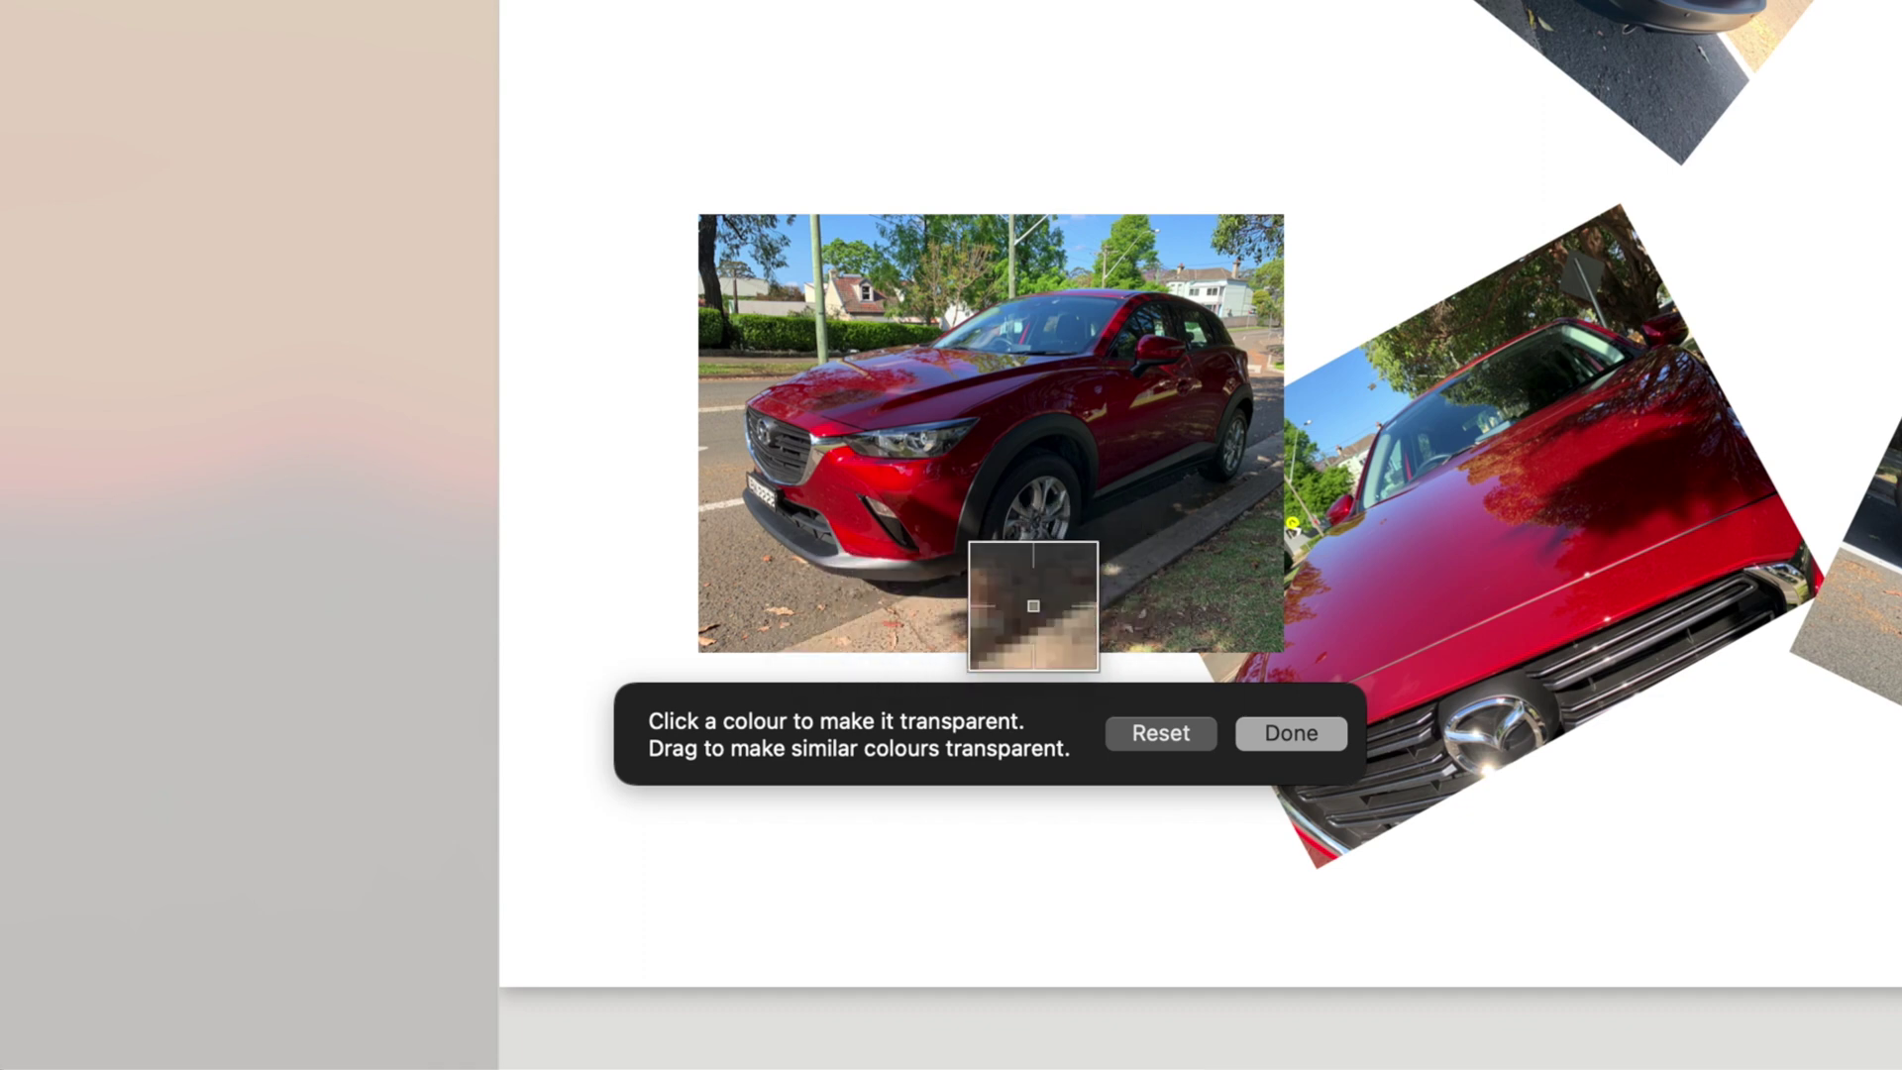
mouse_move(1193, 599)
left_mouse_down()
mouse_move(1228, 594)
mouse_move(1214, 575)
left_mouse_up()
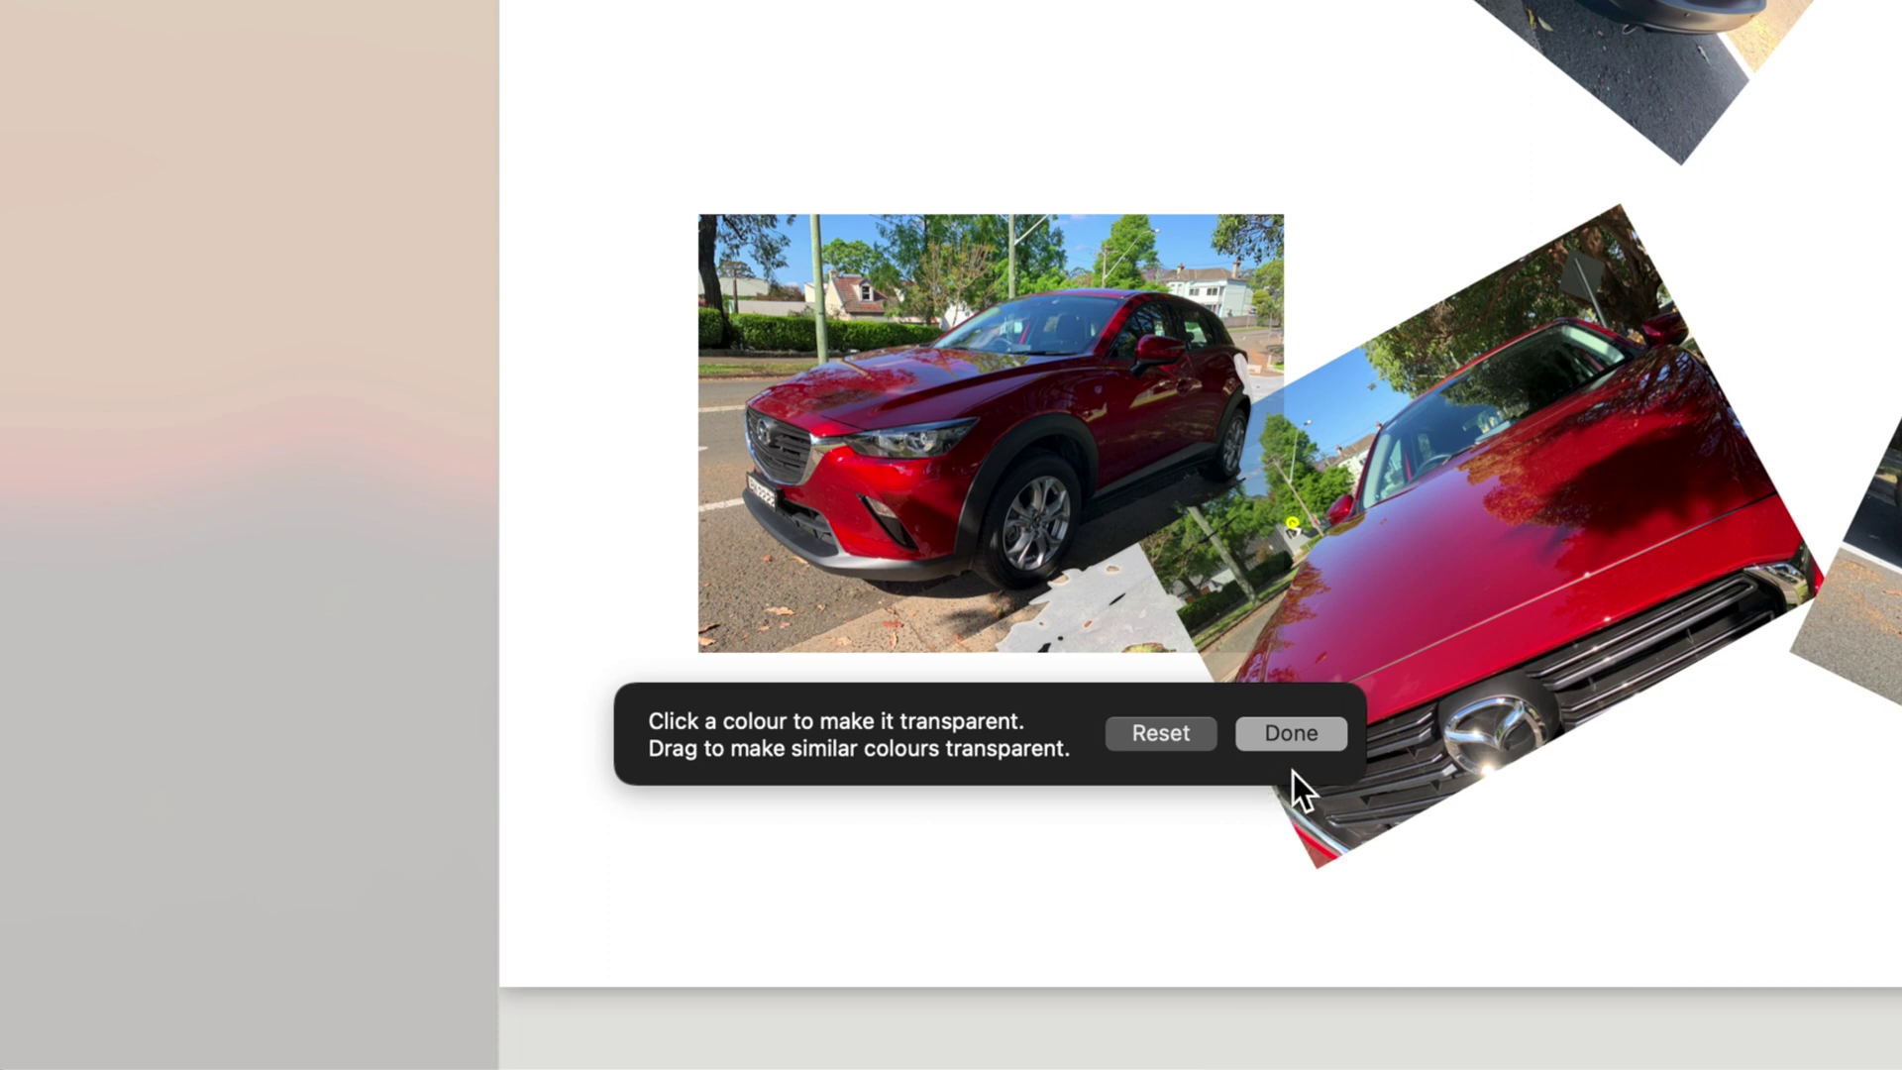
left_click(1315, 741)
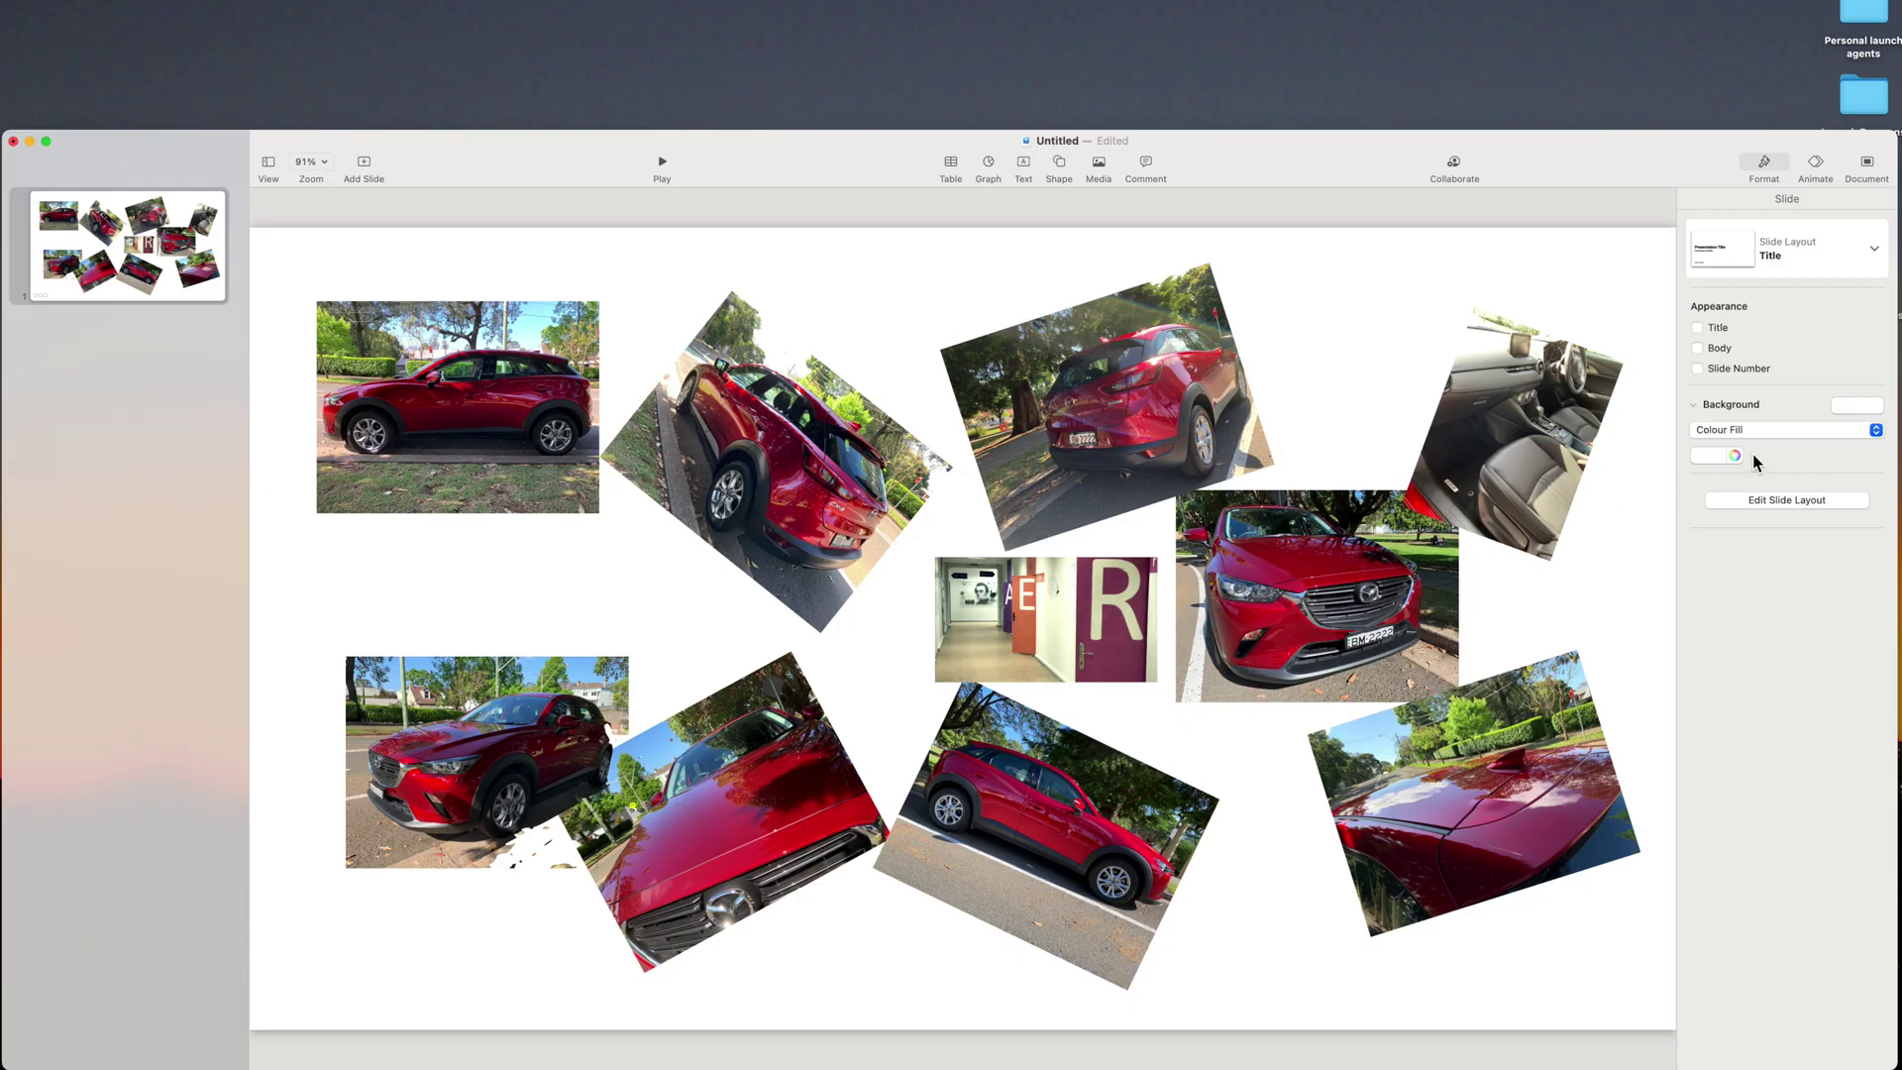
Edit the mask of the top-centre photo for a closer crop of the car's rear.
left_click(1154, 399)
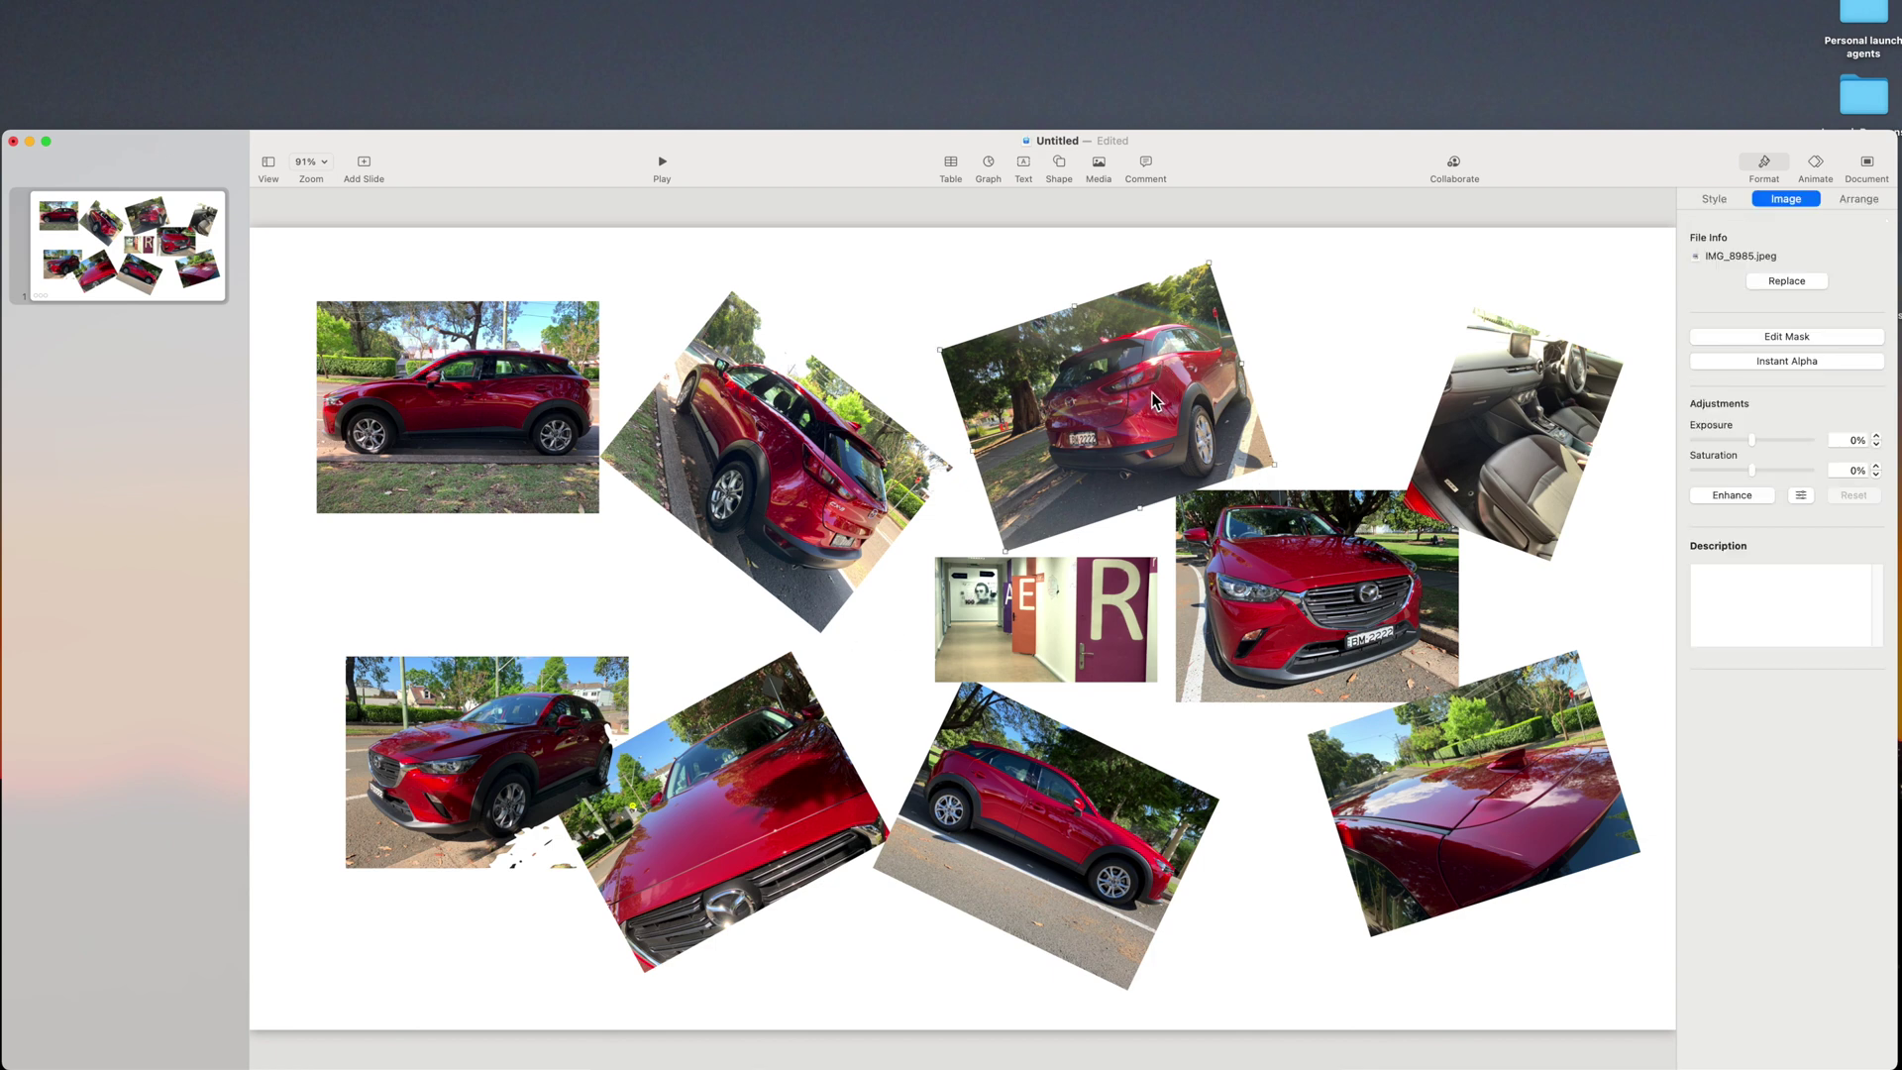
left_click(1805, 339)
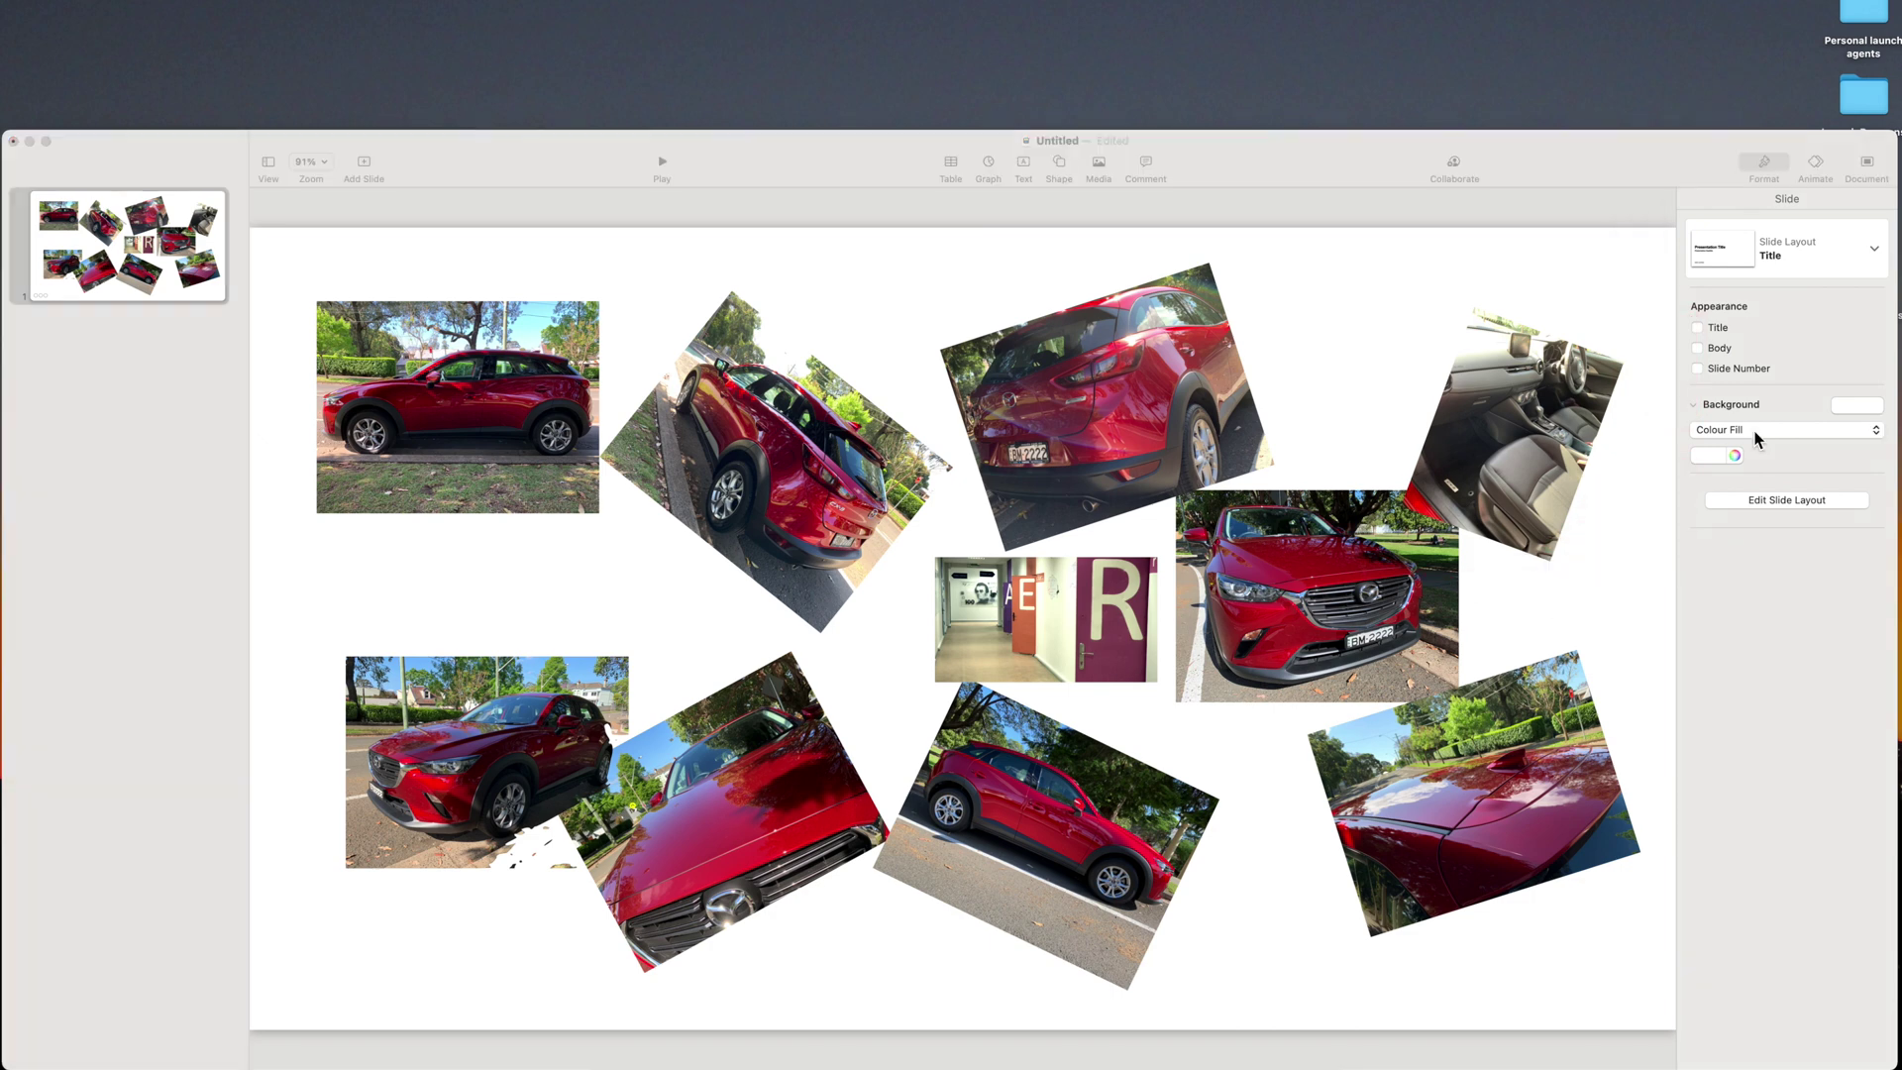
Switch the slide background to Colour Fill and make it green.
left_click(1756, 432)
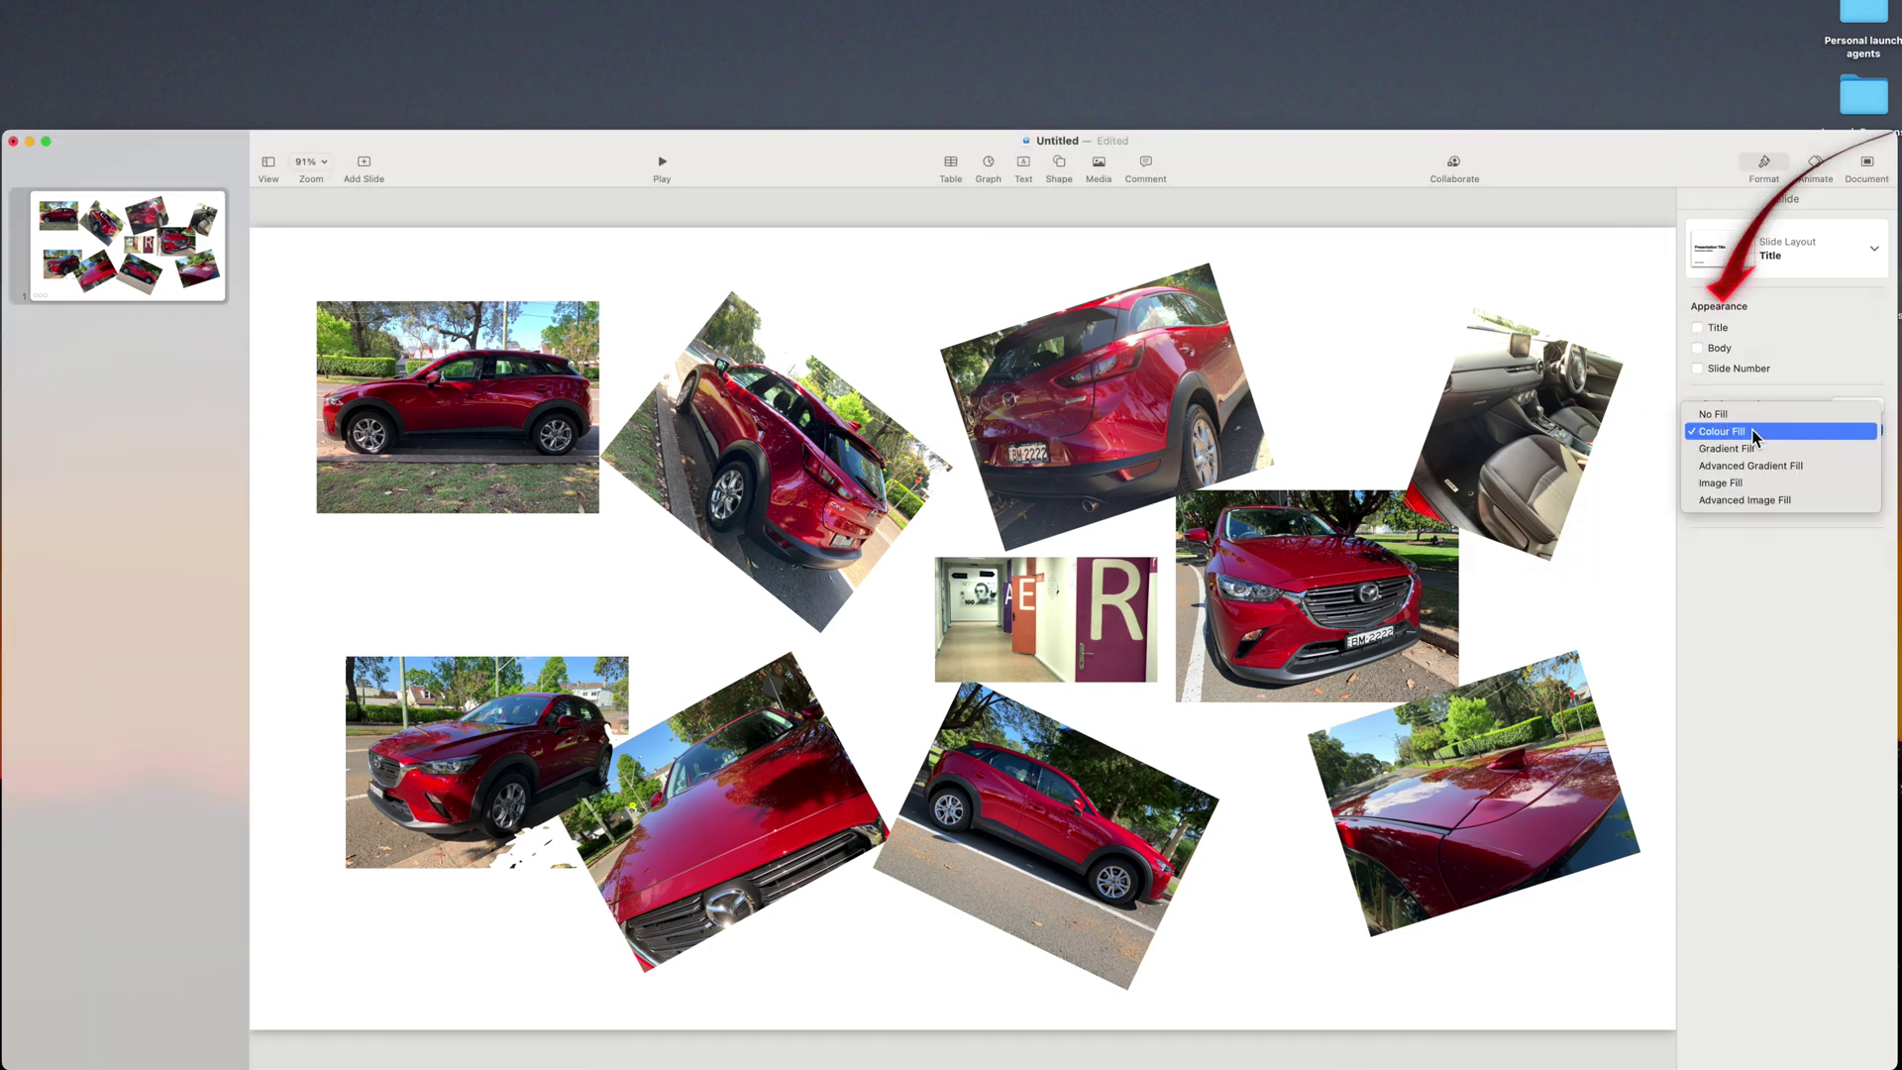
left_click(1709, 455)
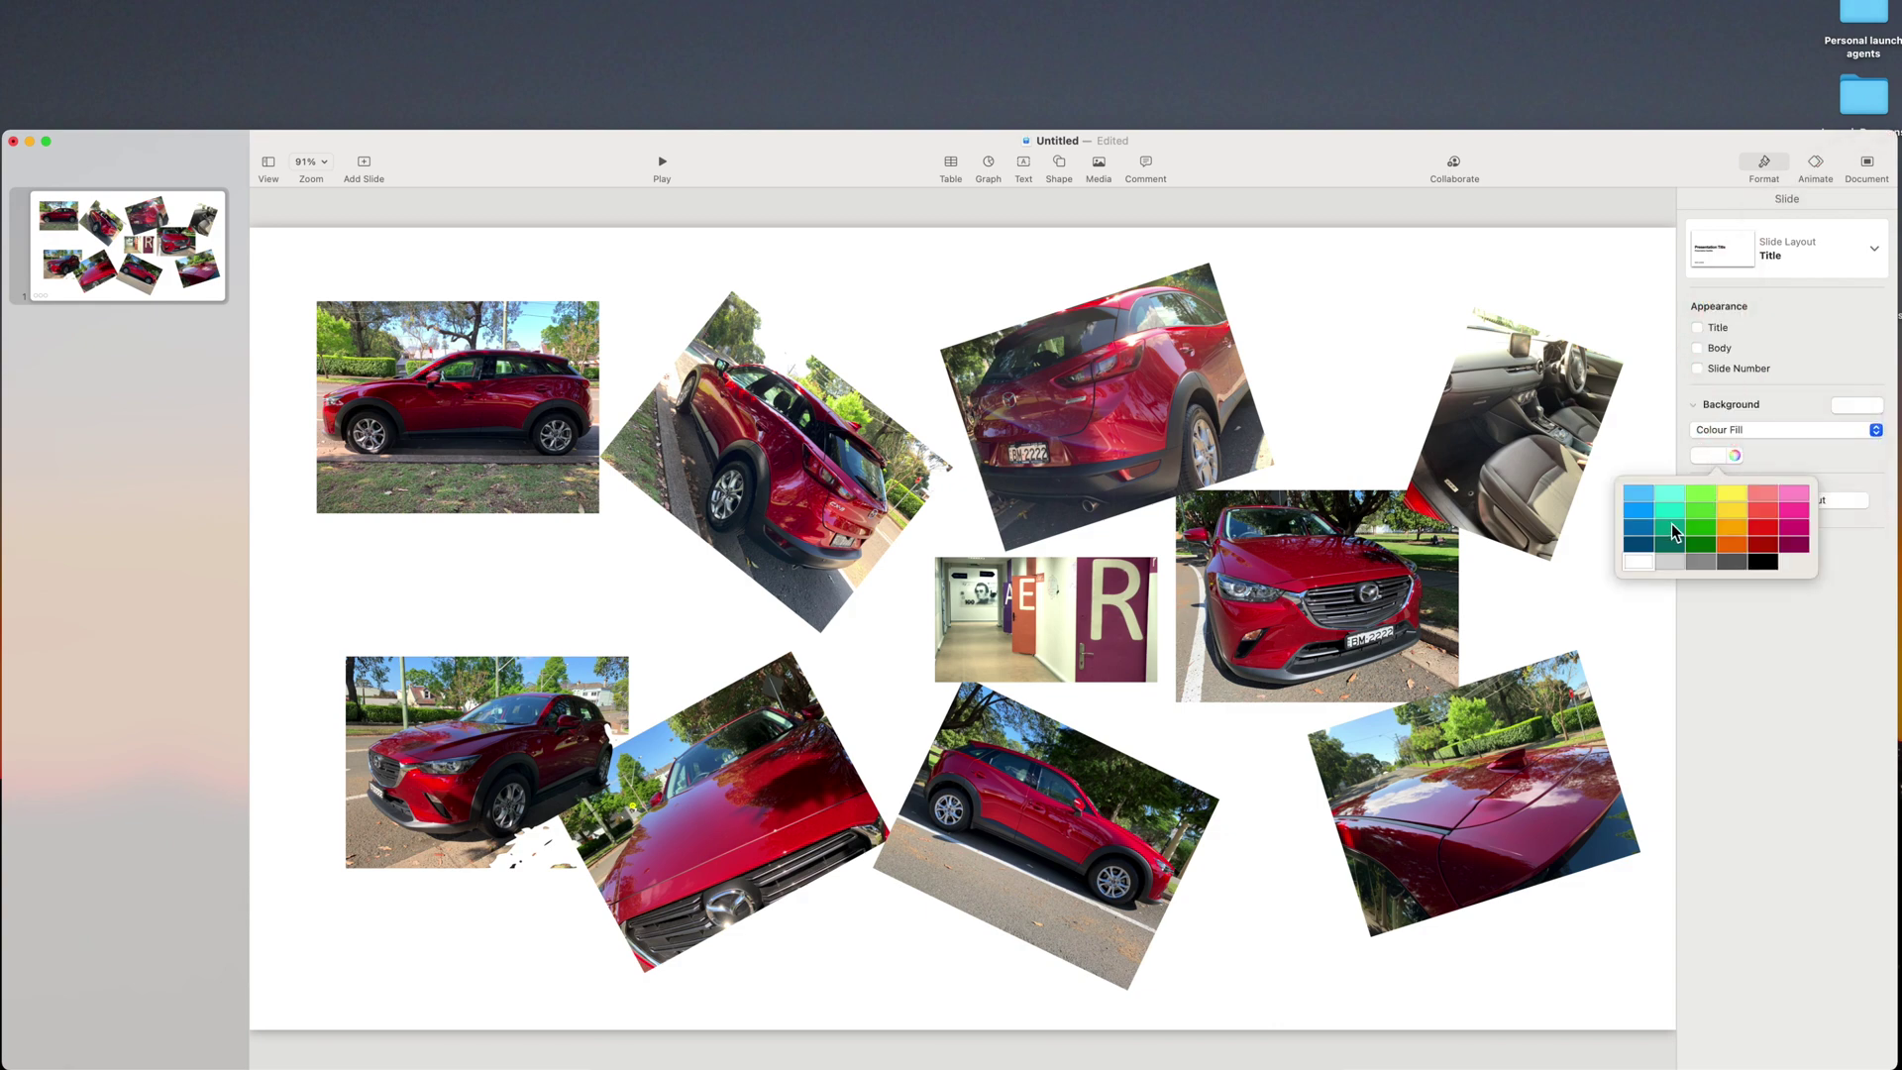
left_click(1672, 523)
Try magenta and purple in the Colours window, then eyedrop the car's red paint for the background.
left_click(1735, 456)
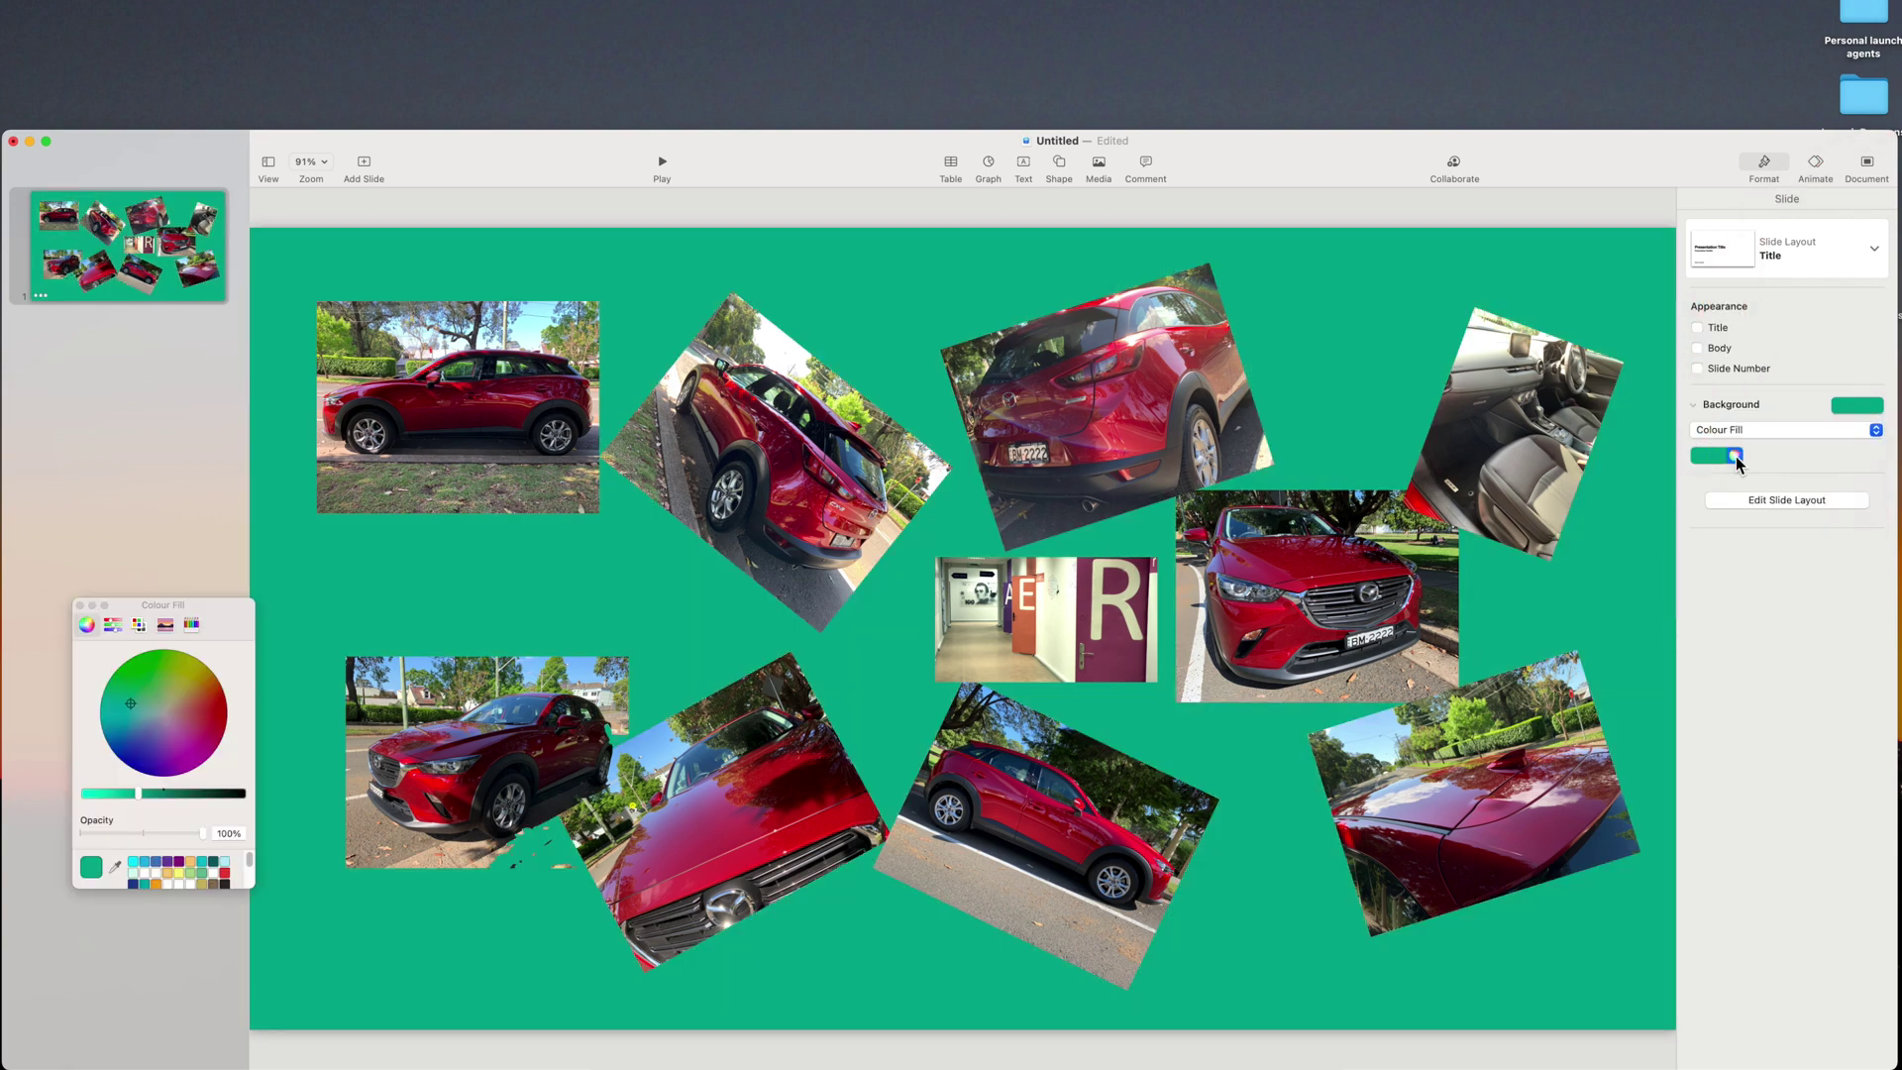
left_click_drag(227, 632, 289, 498)
left_click(269, 596)
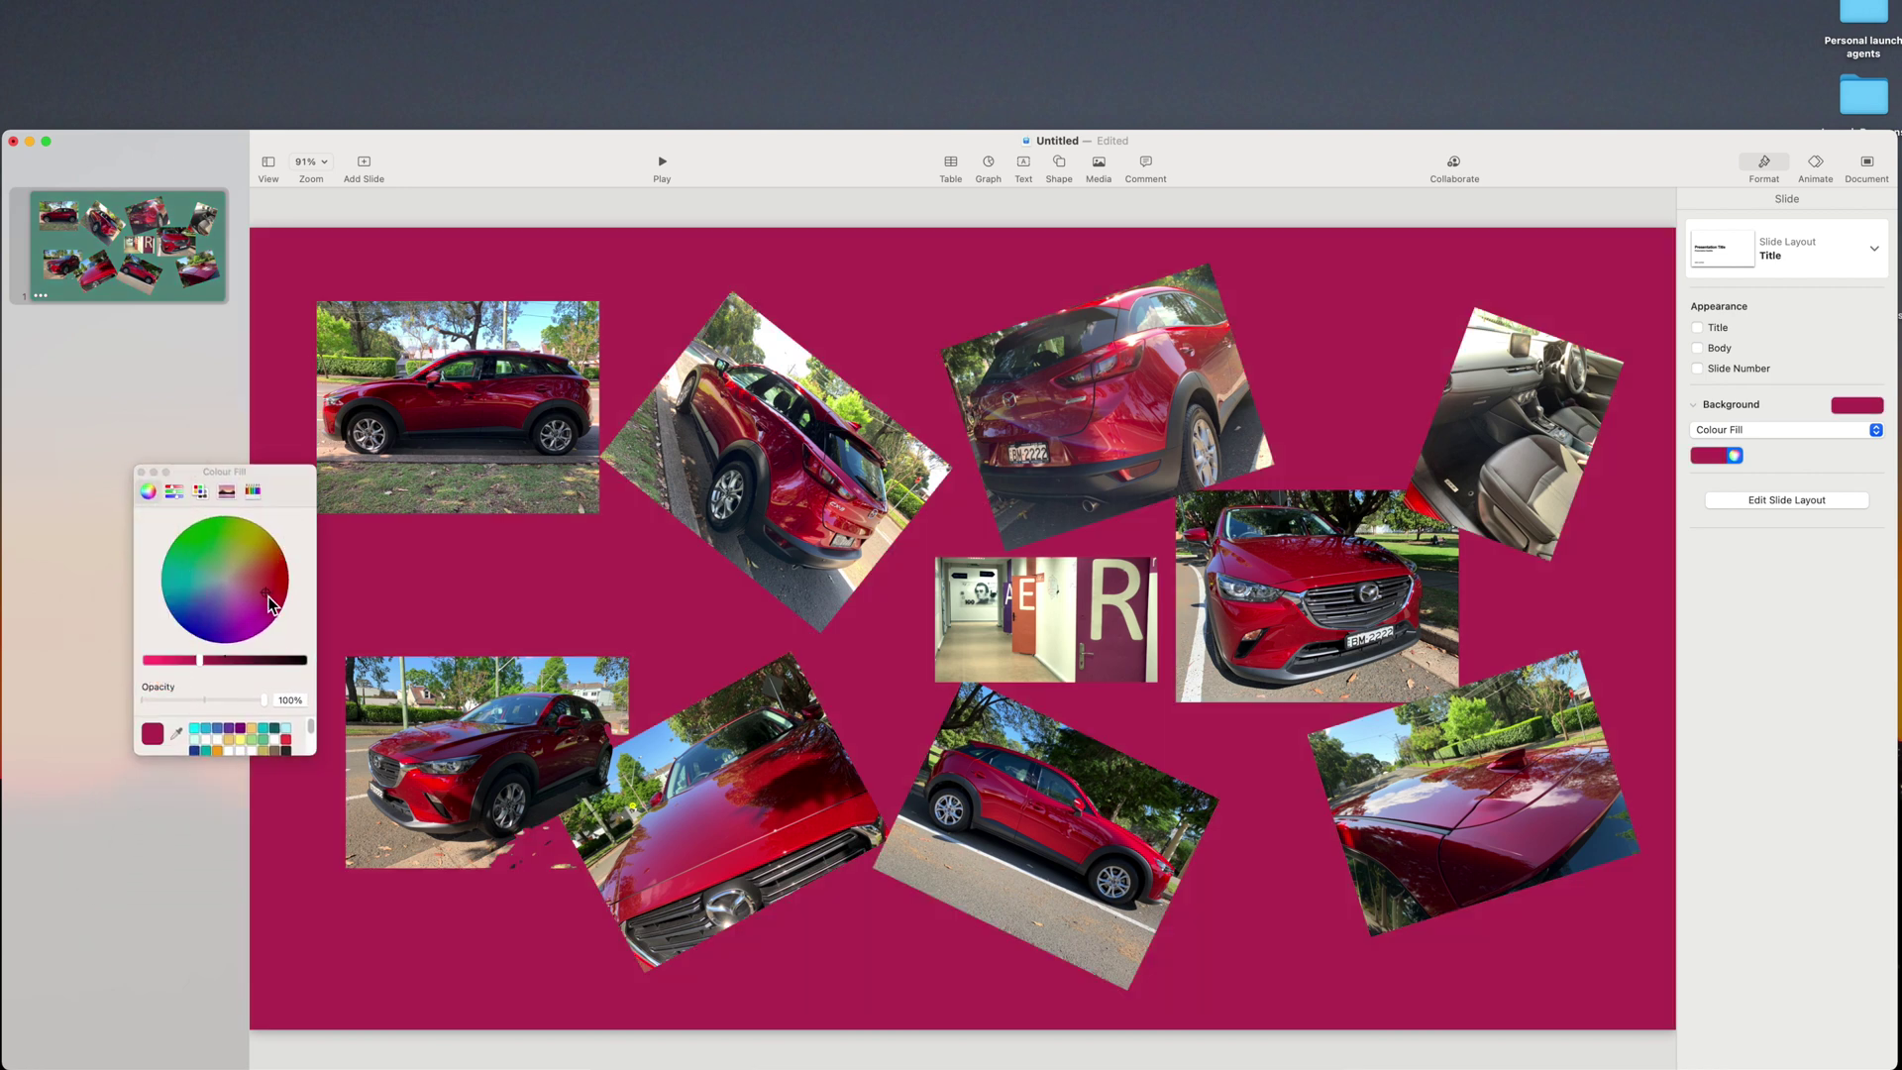
left_click(253, 616)
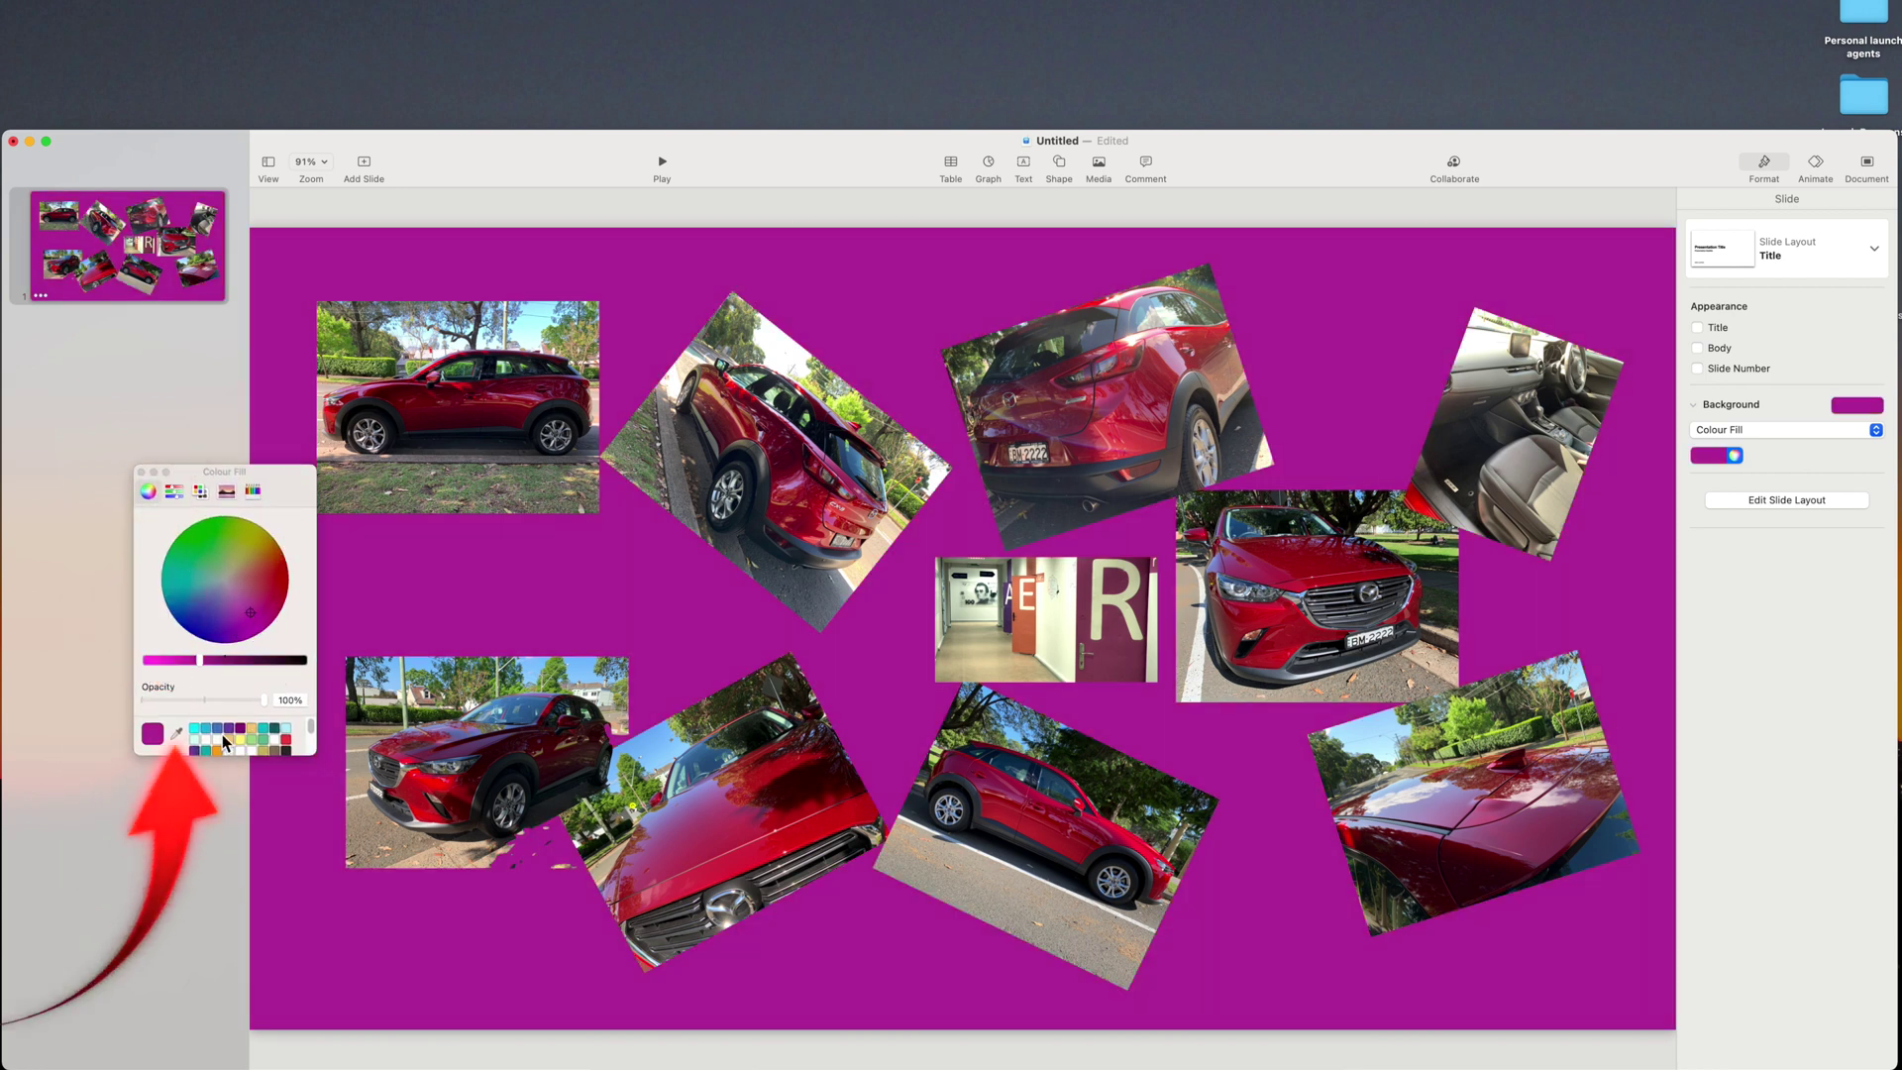
left_click(177, 733)
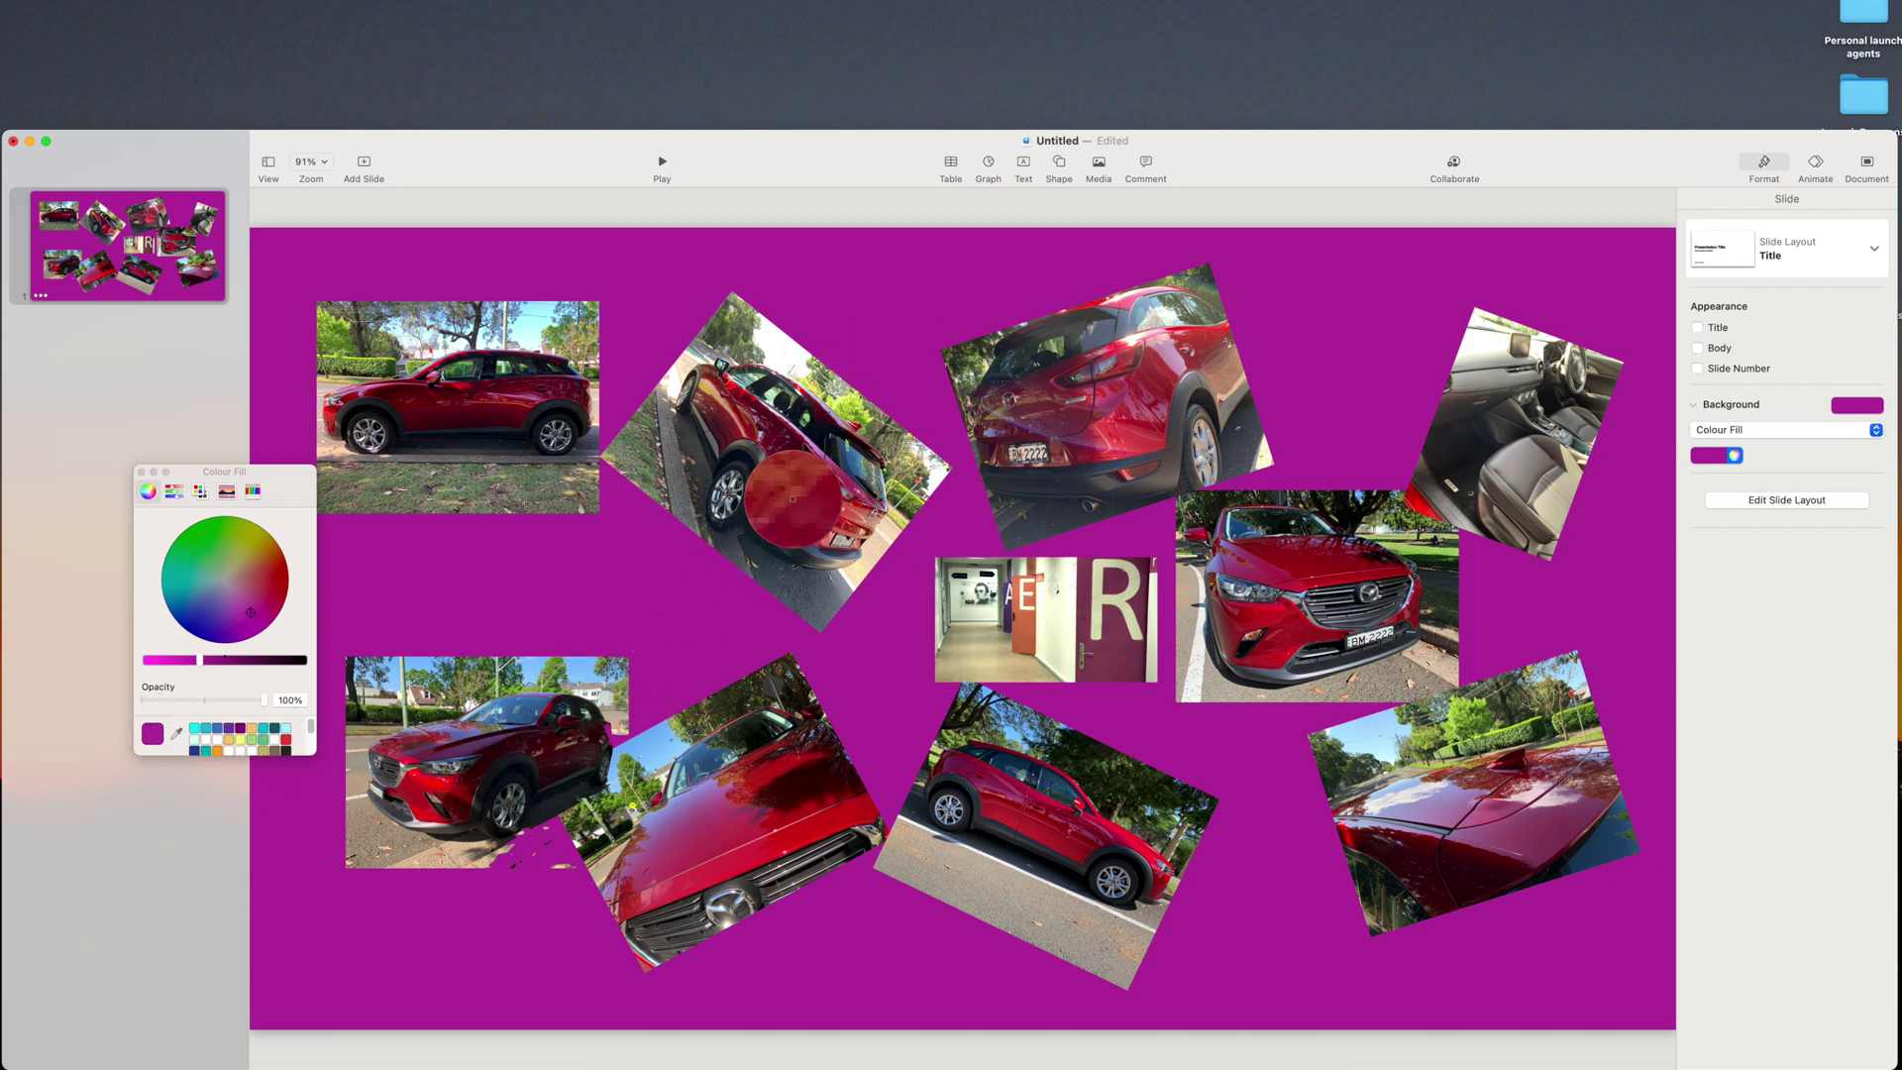
left_click(793, 500)
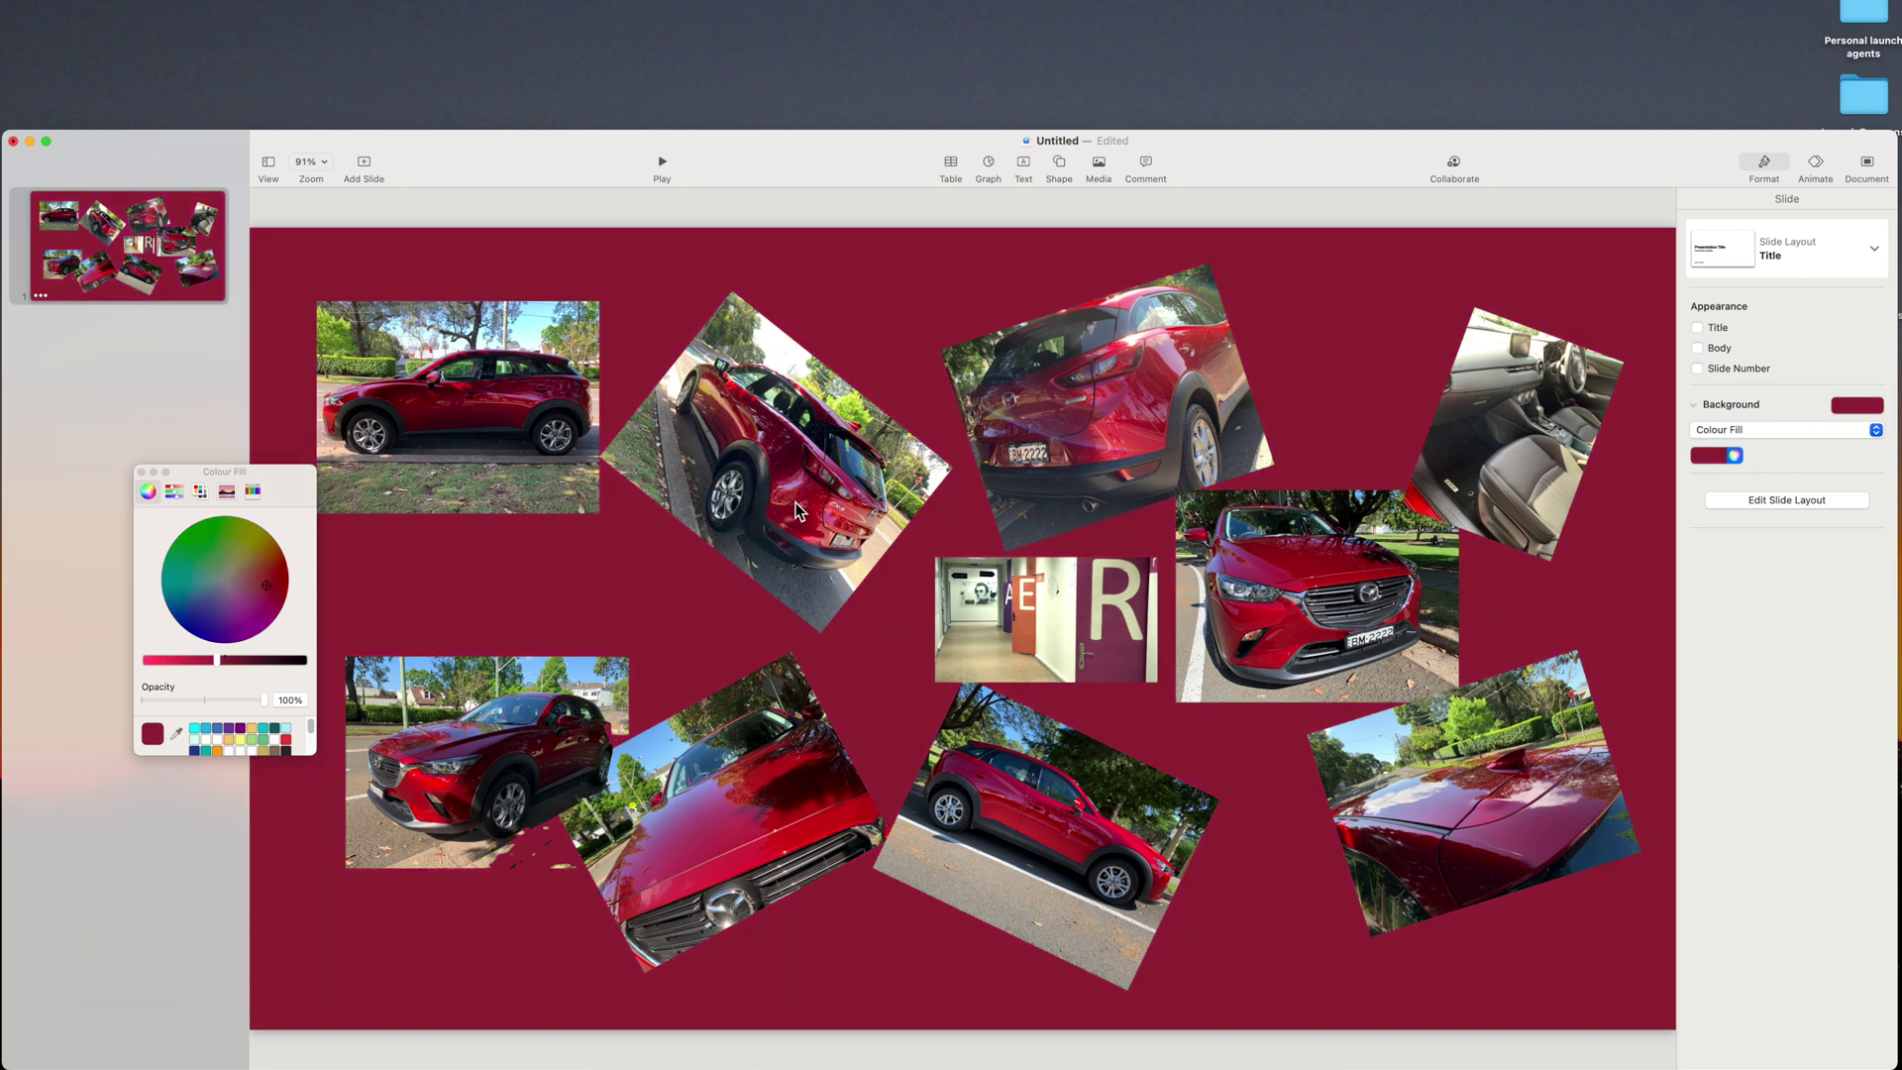
Set the slide background to a gradient fill ending in orange, and nudge the overlay clip later.
left_click(1783, 429)
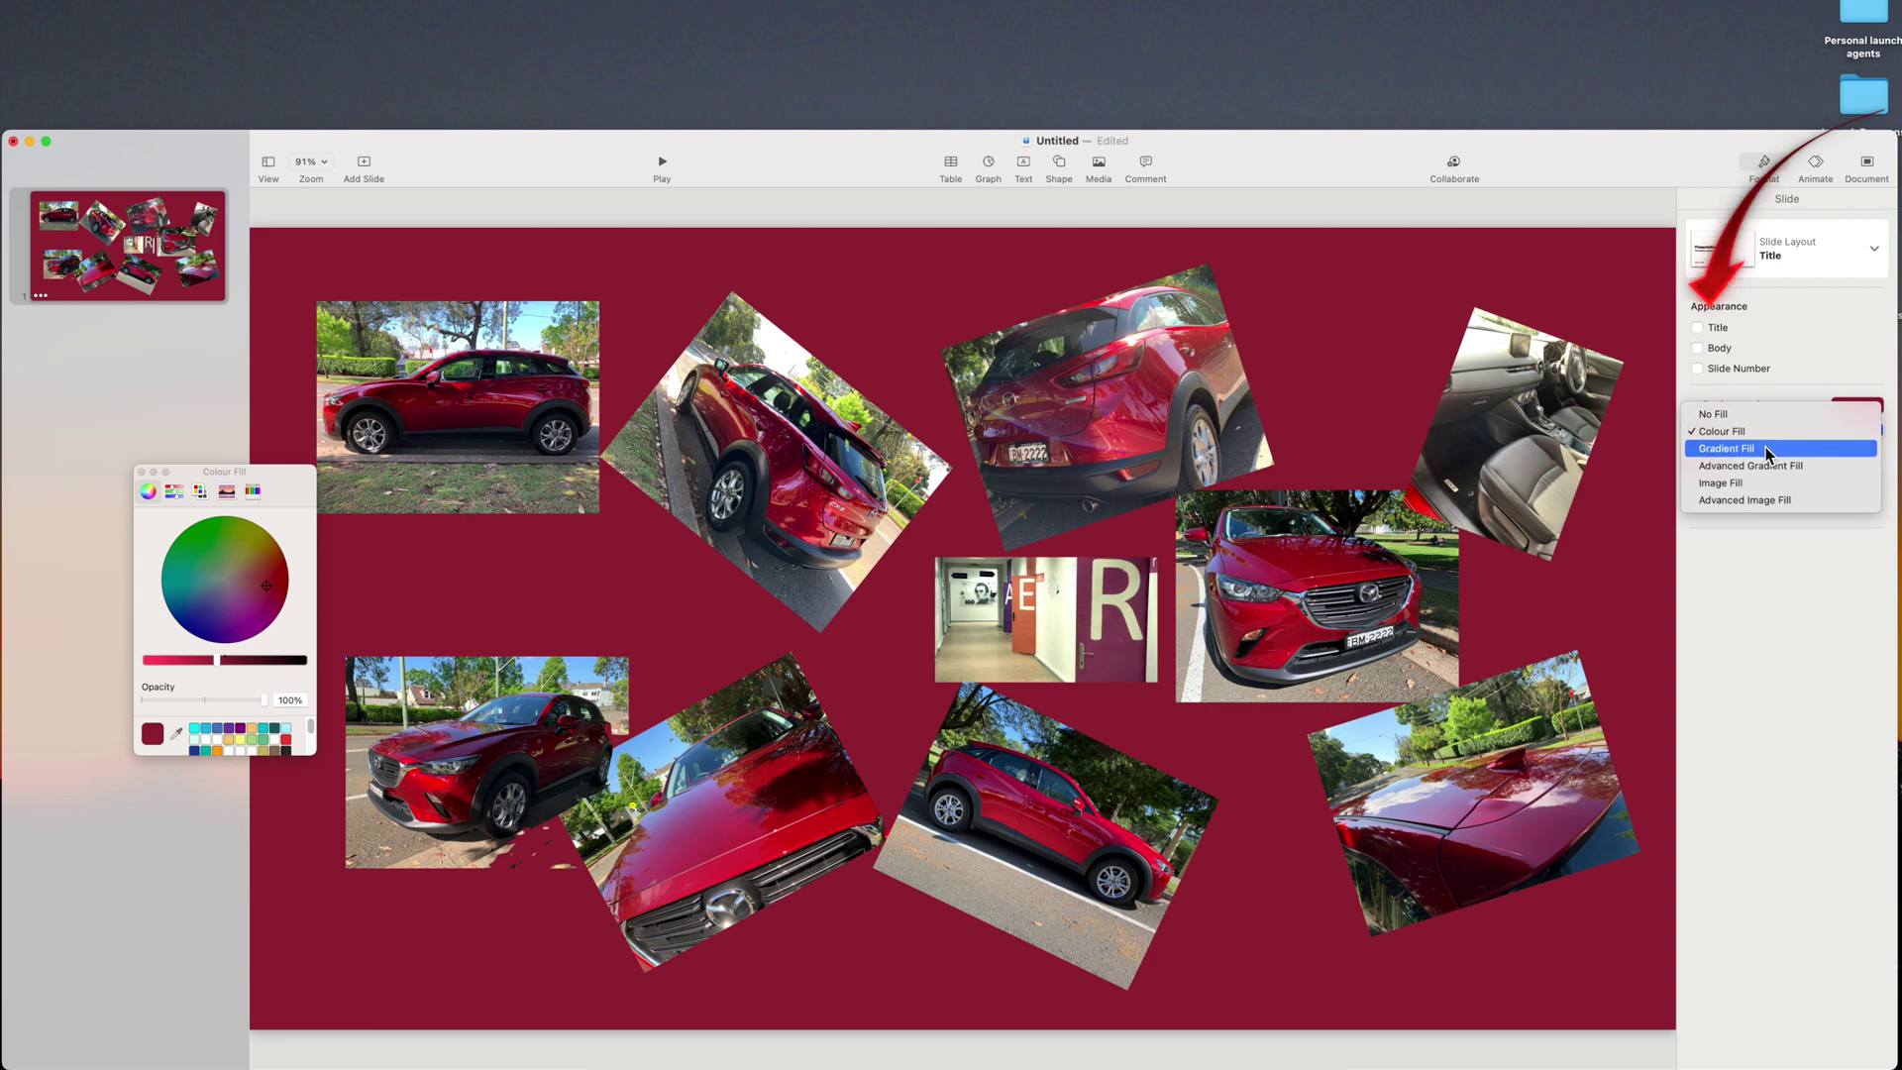
left_click(1772, 447)
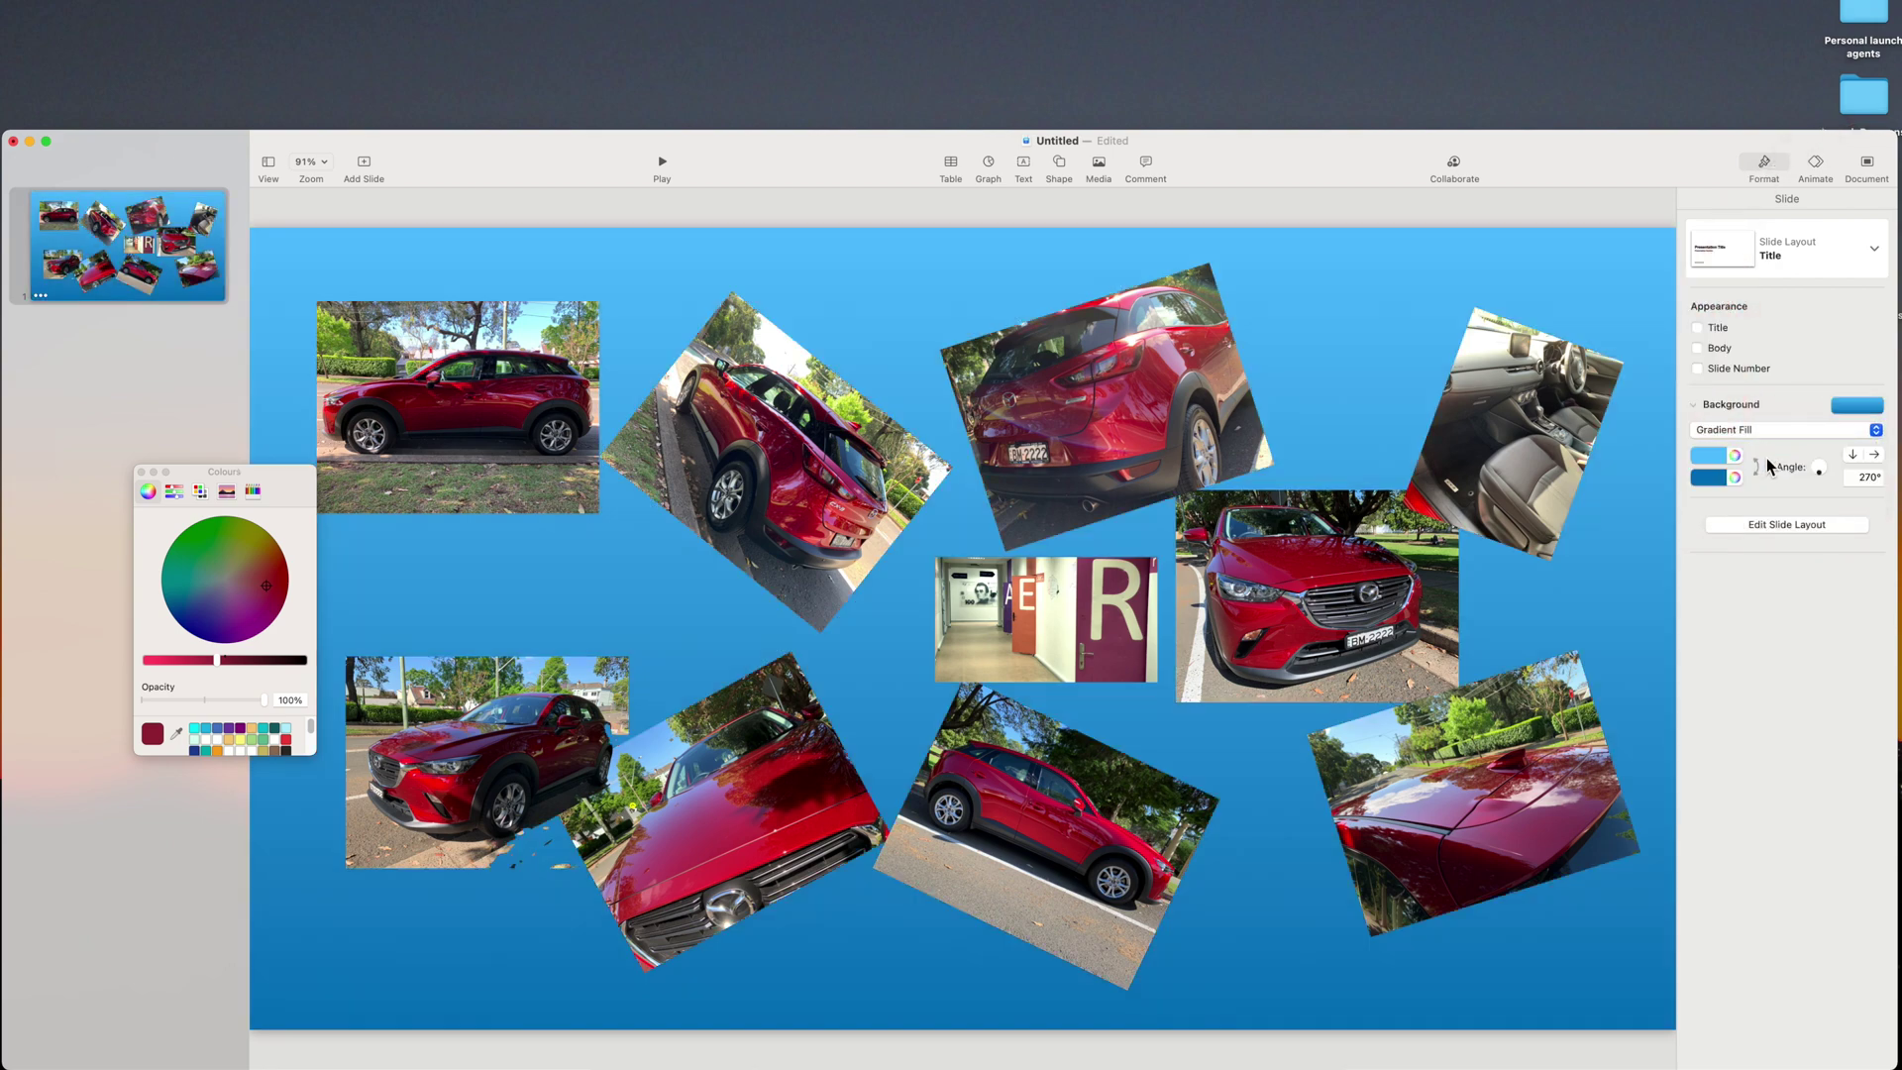
left_click(1716, 480)
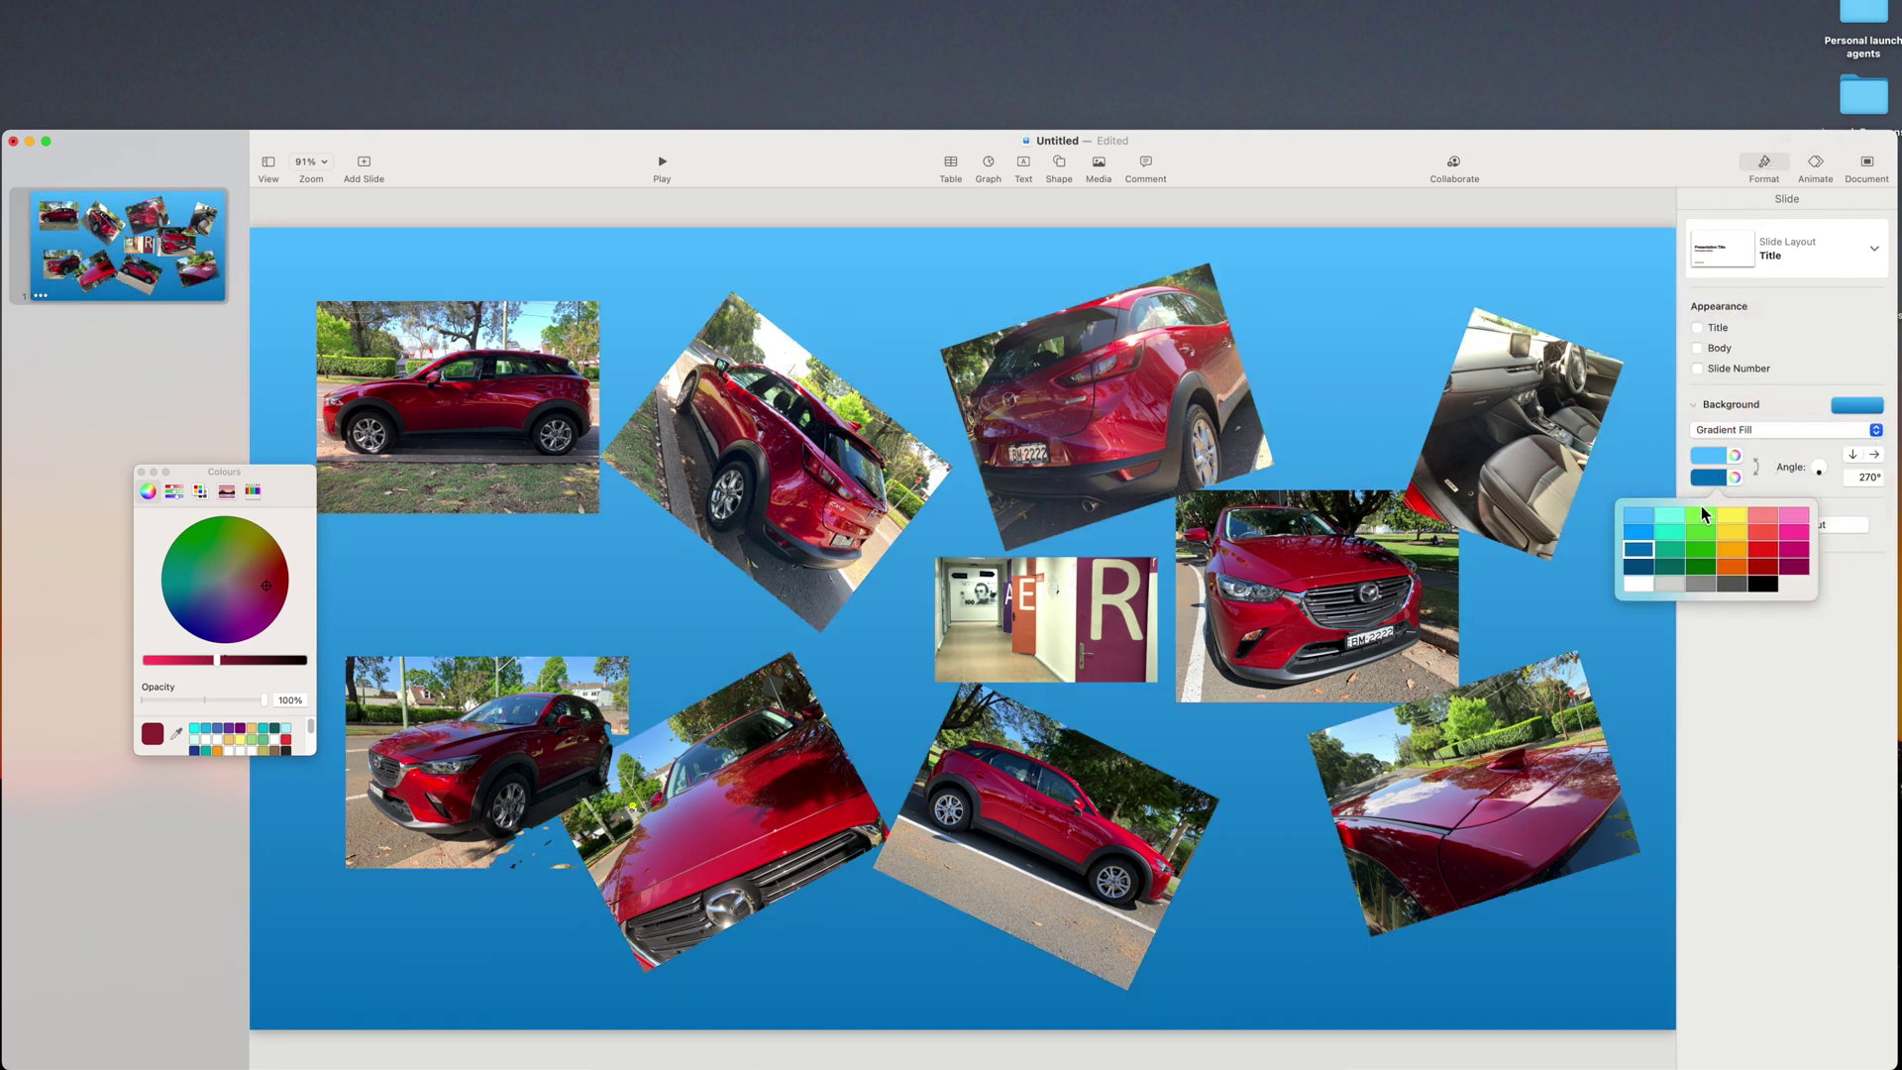
left_click(1736, 550)
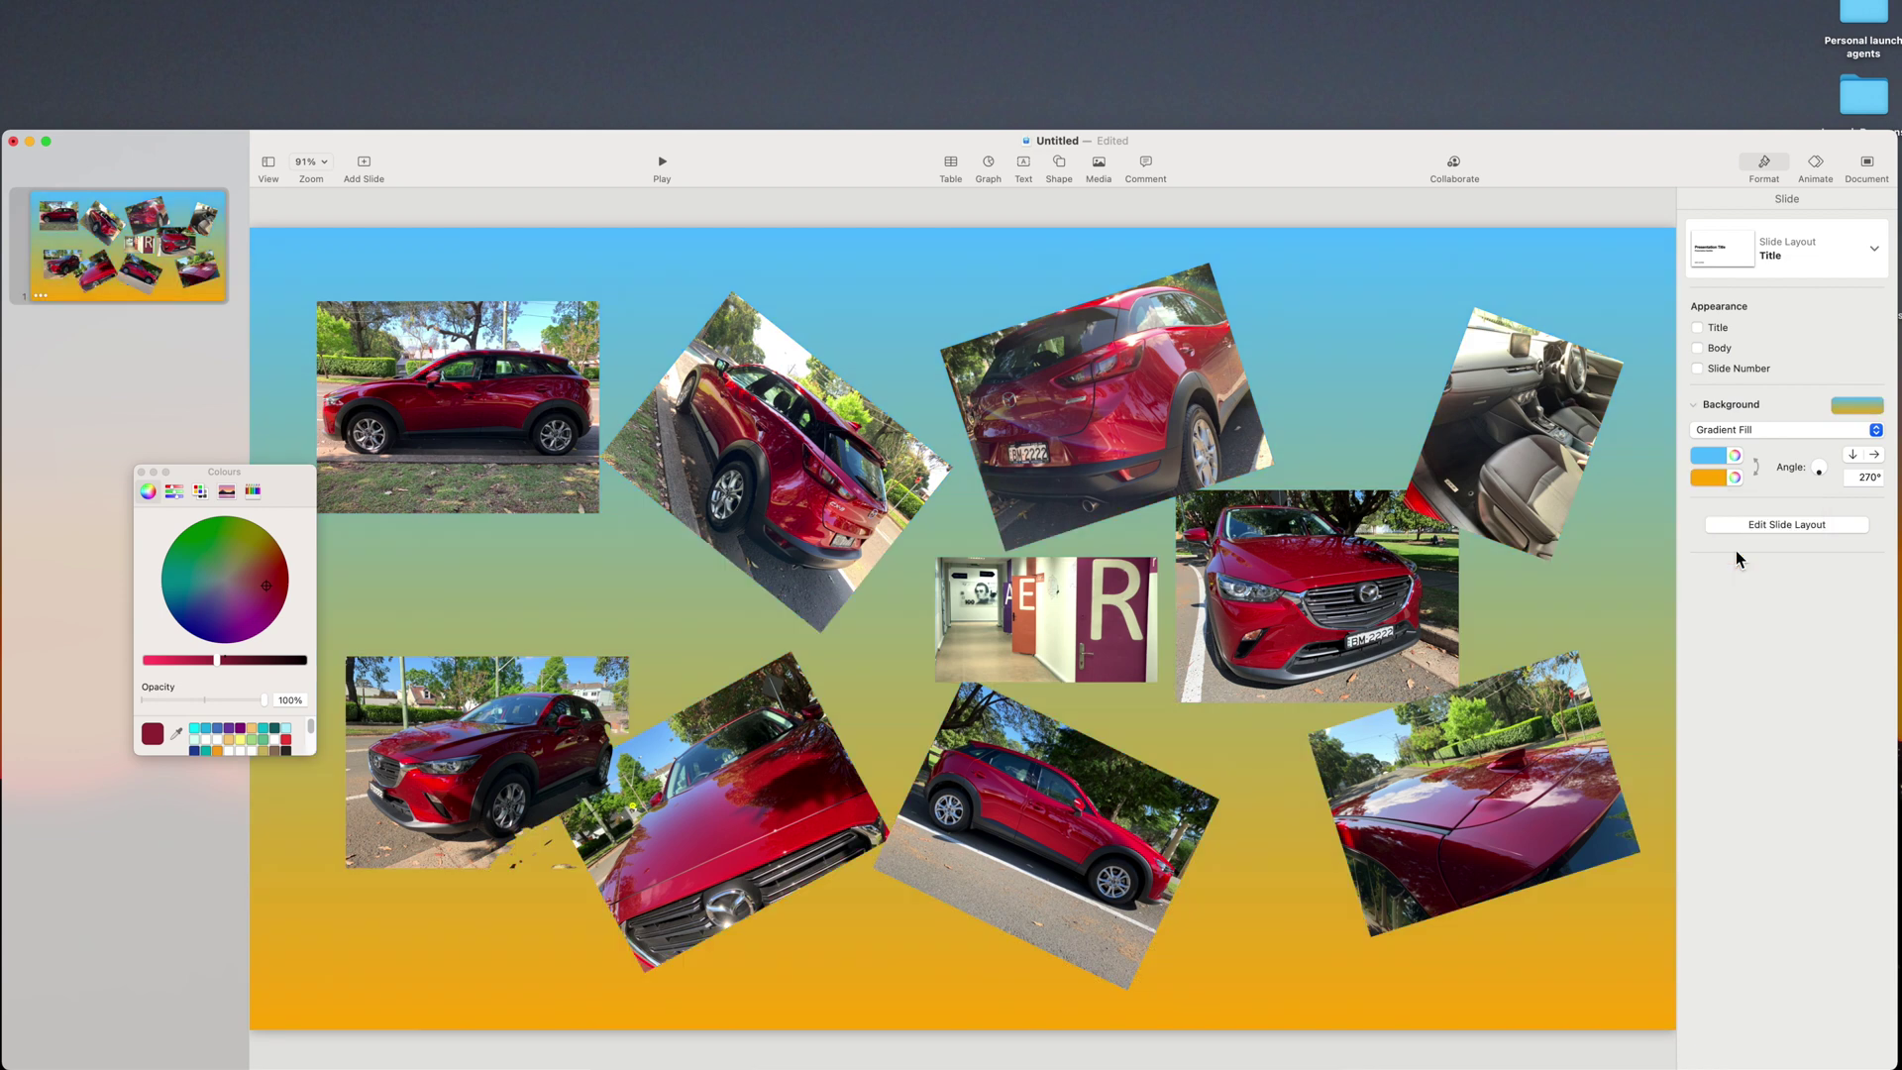
left_click(1758, 430)
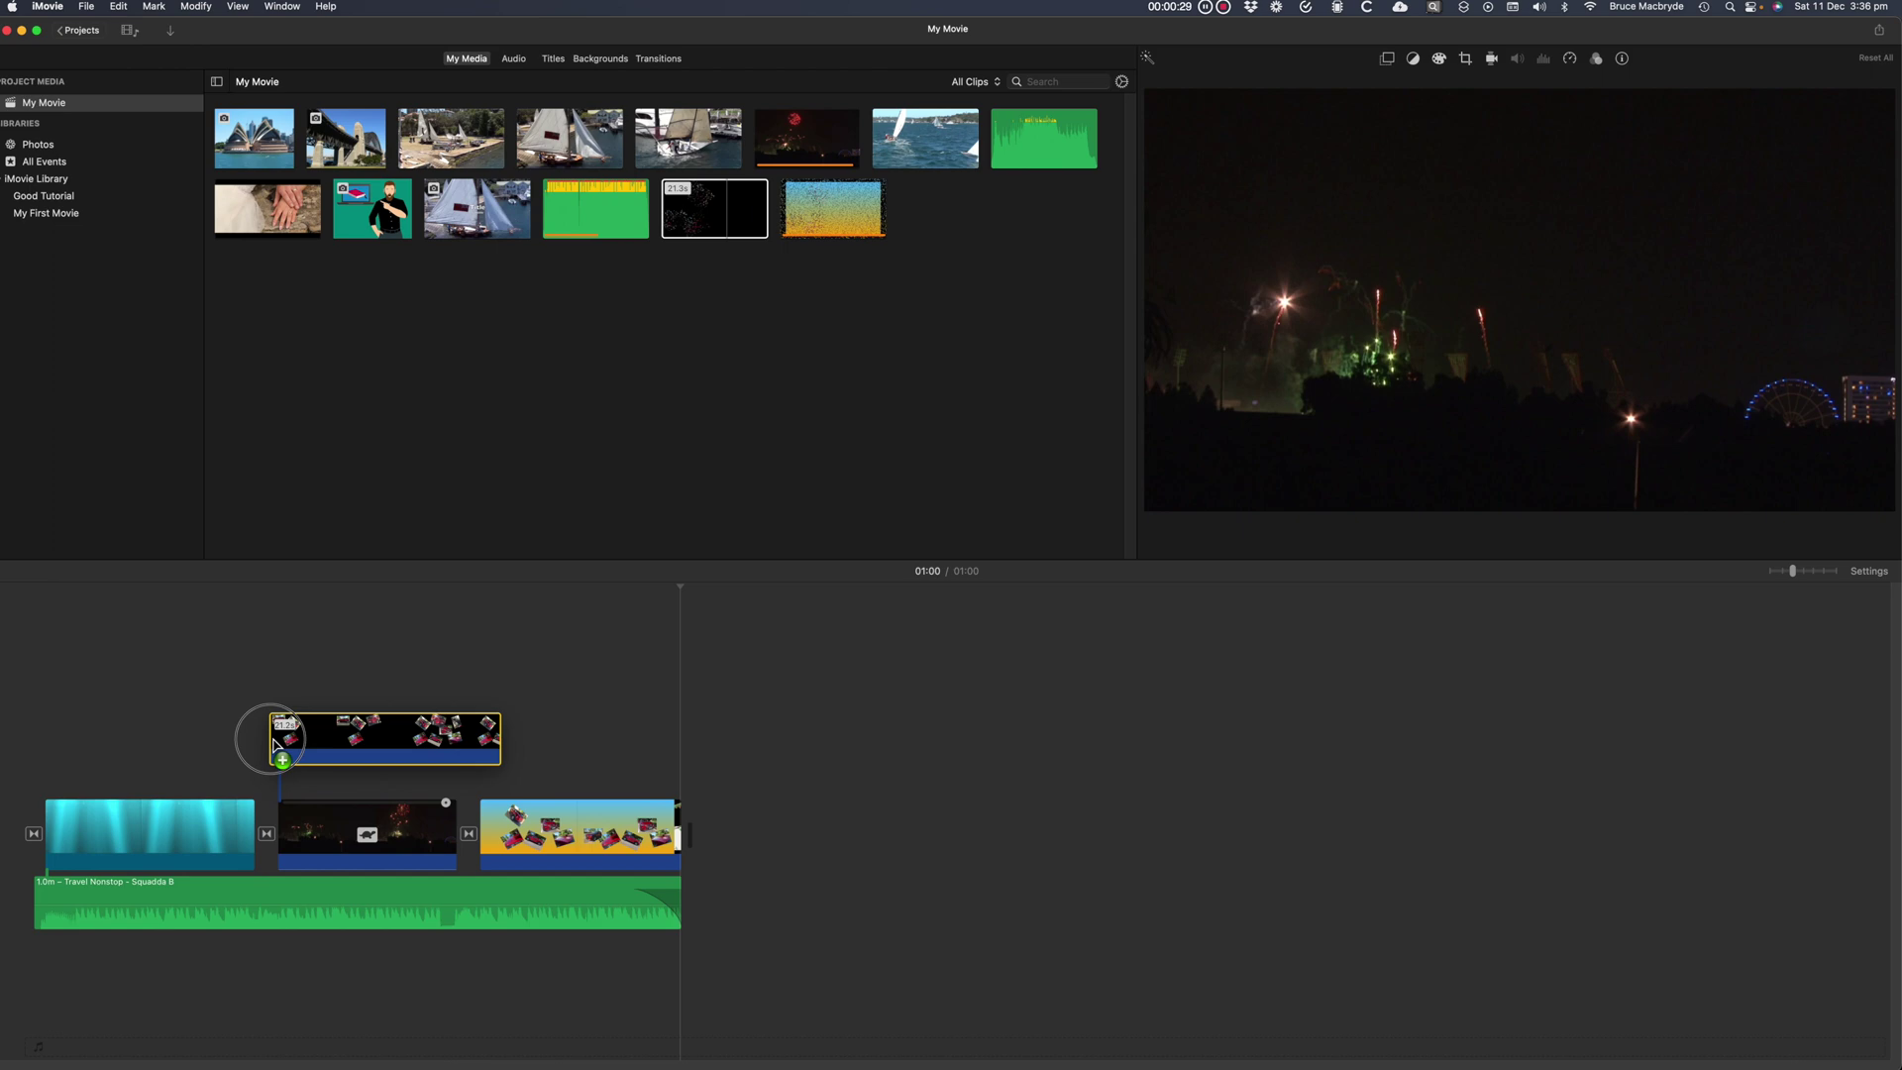
left_click_drag(263, 730, 294, 733)
Preview the overlay movie, set the slide background to No Fill, and close the Colours window.
key("space")
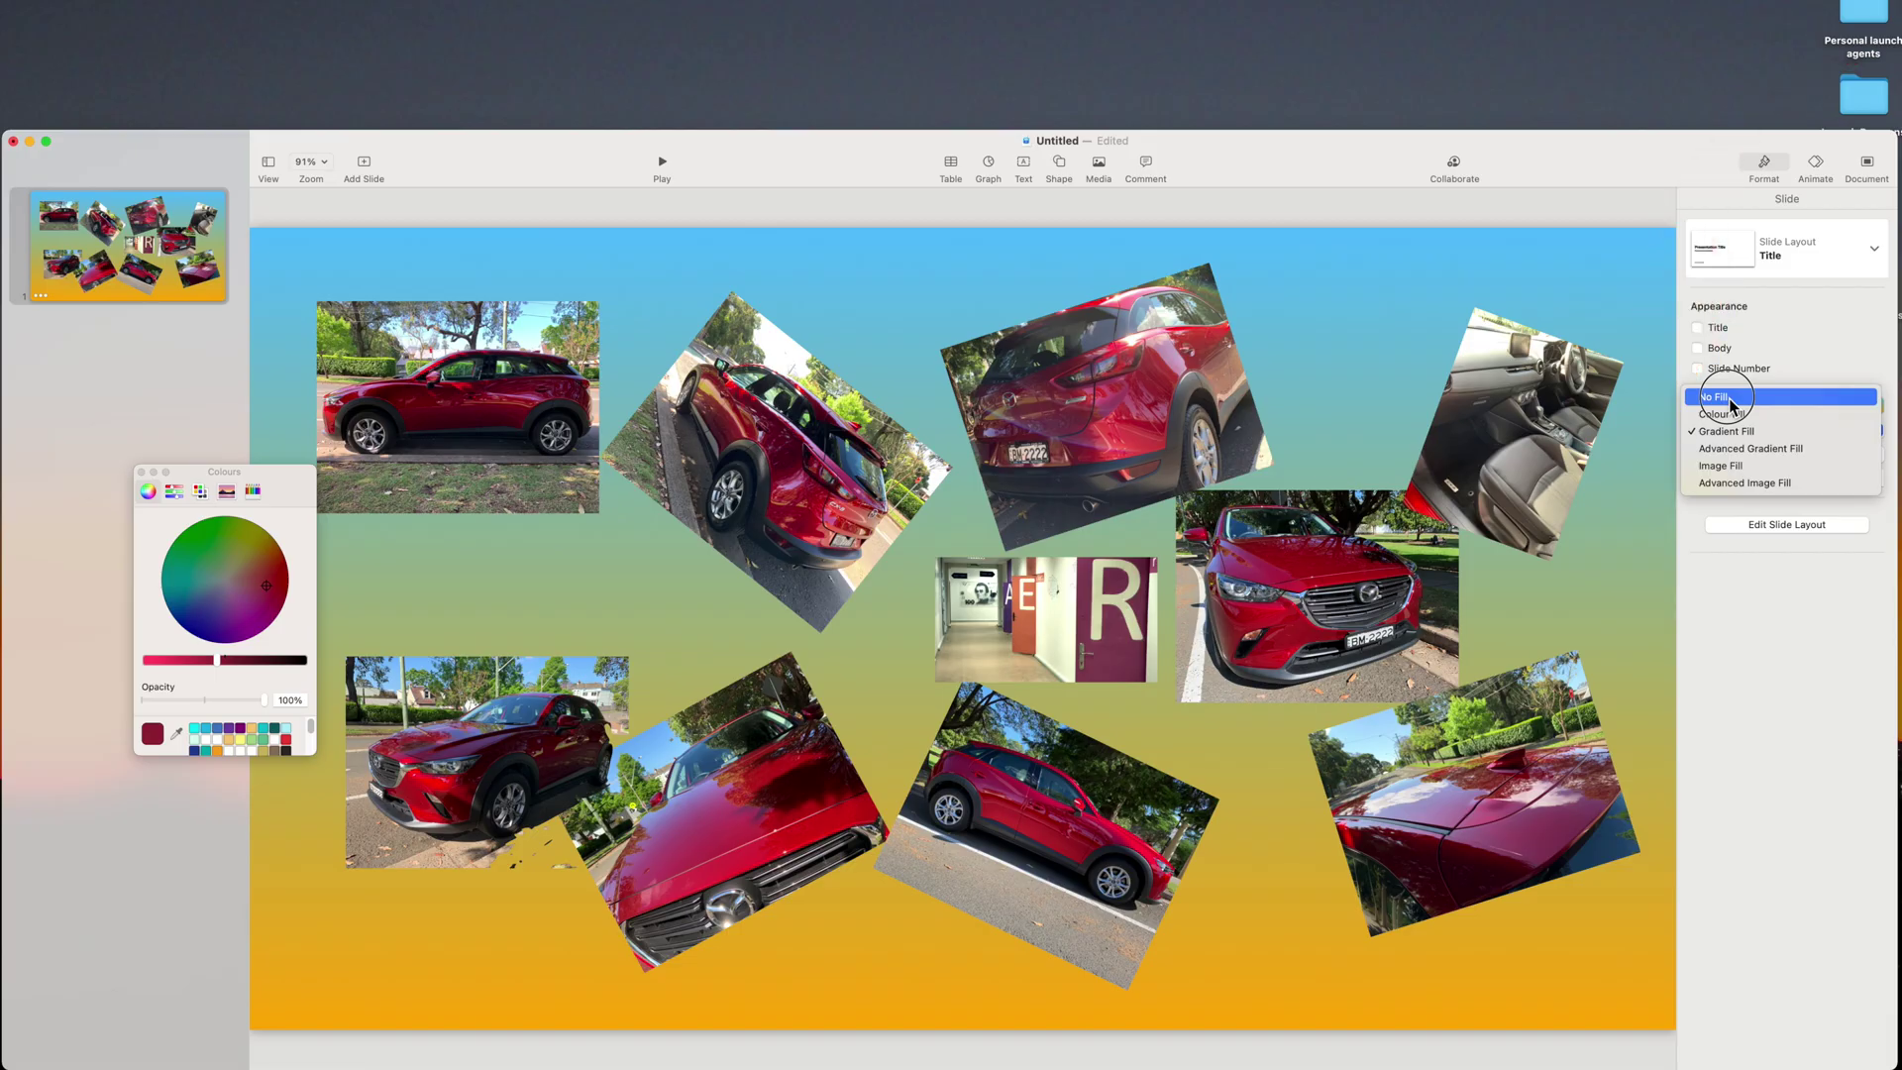
left_click(1730, 399)
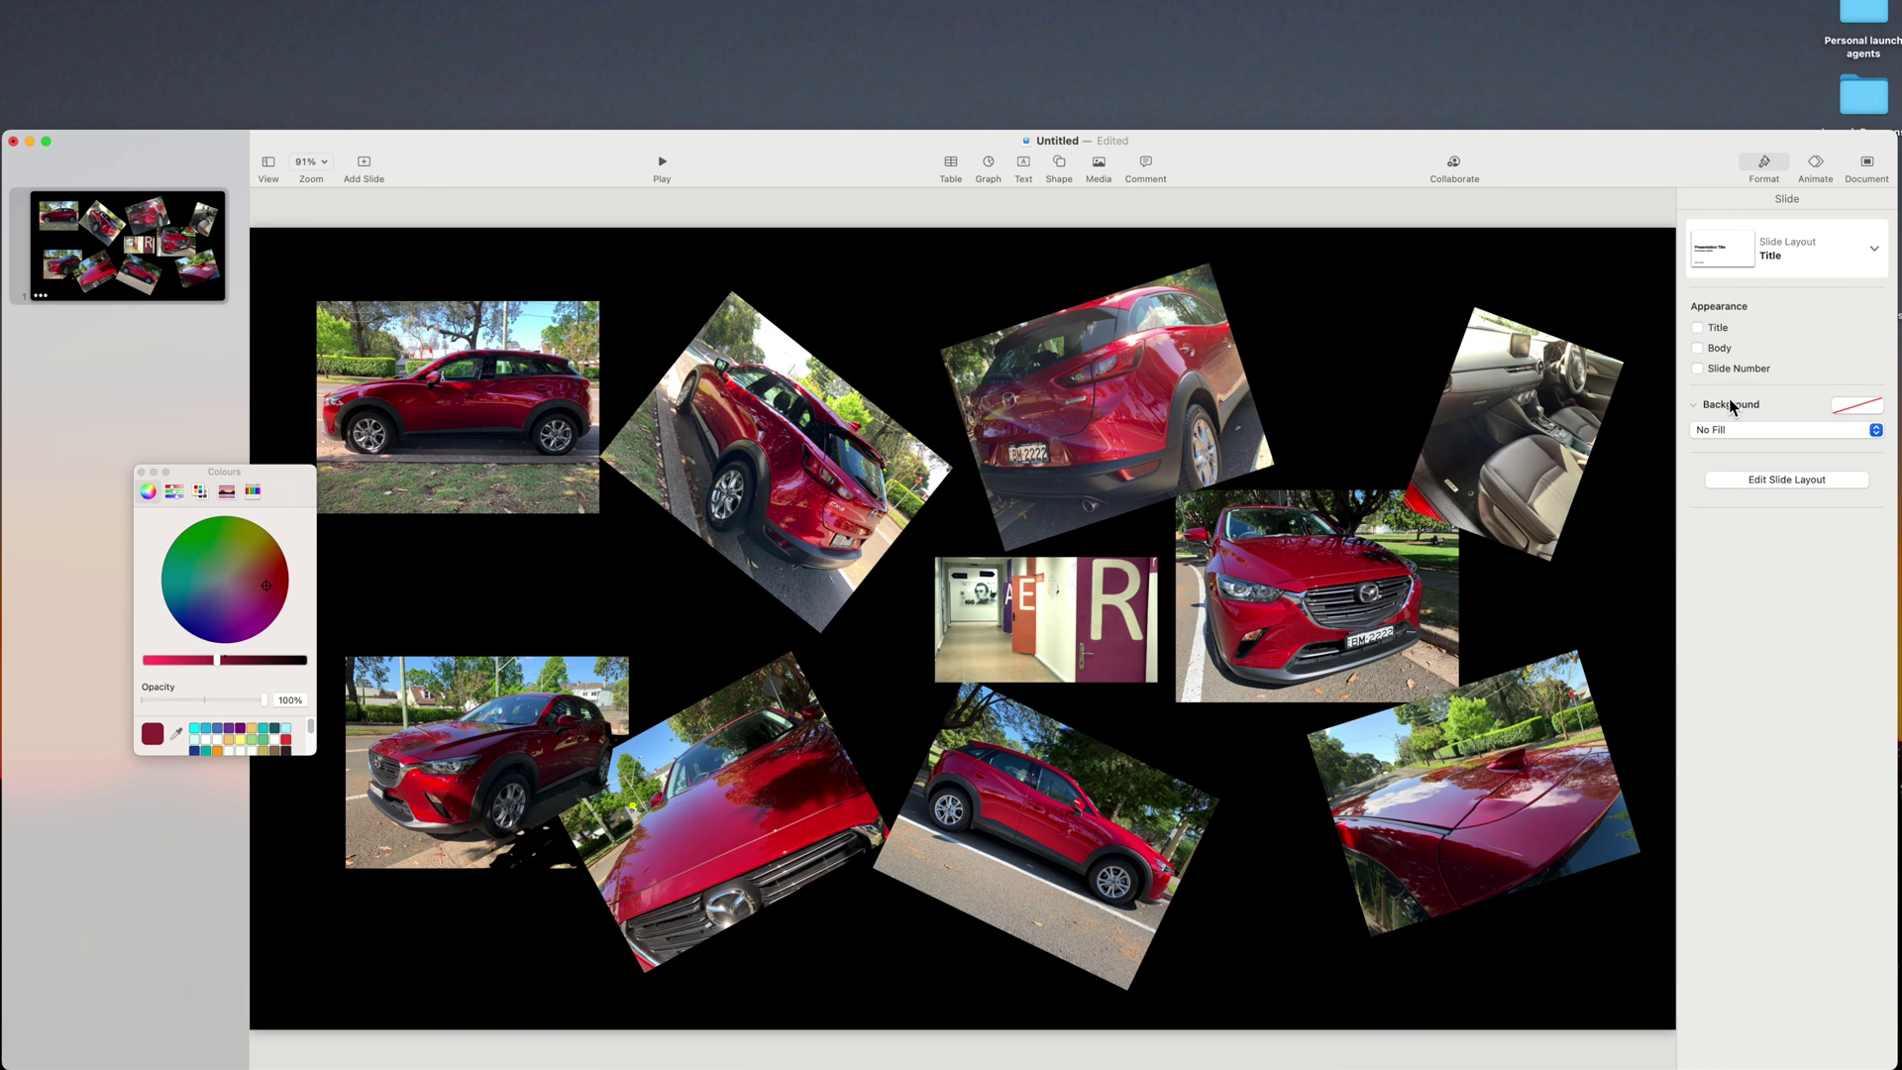
left_click(141, 472)
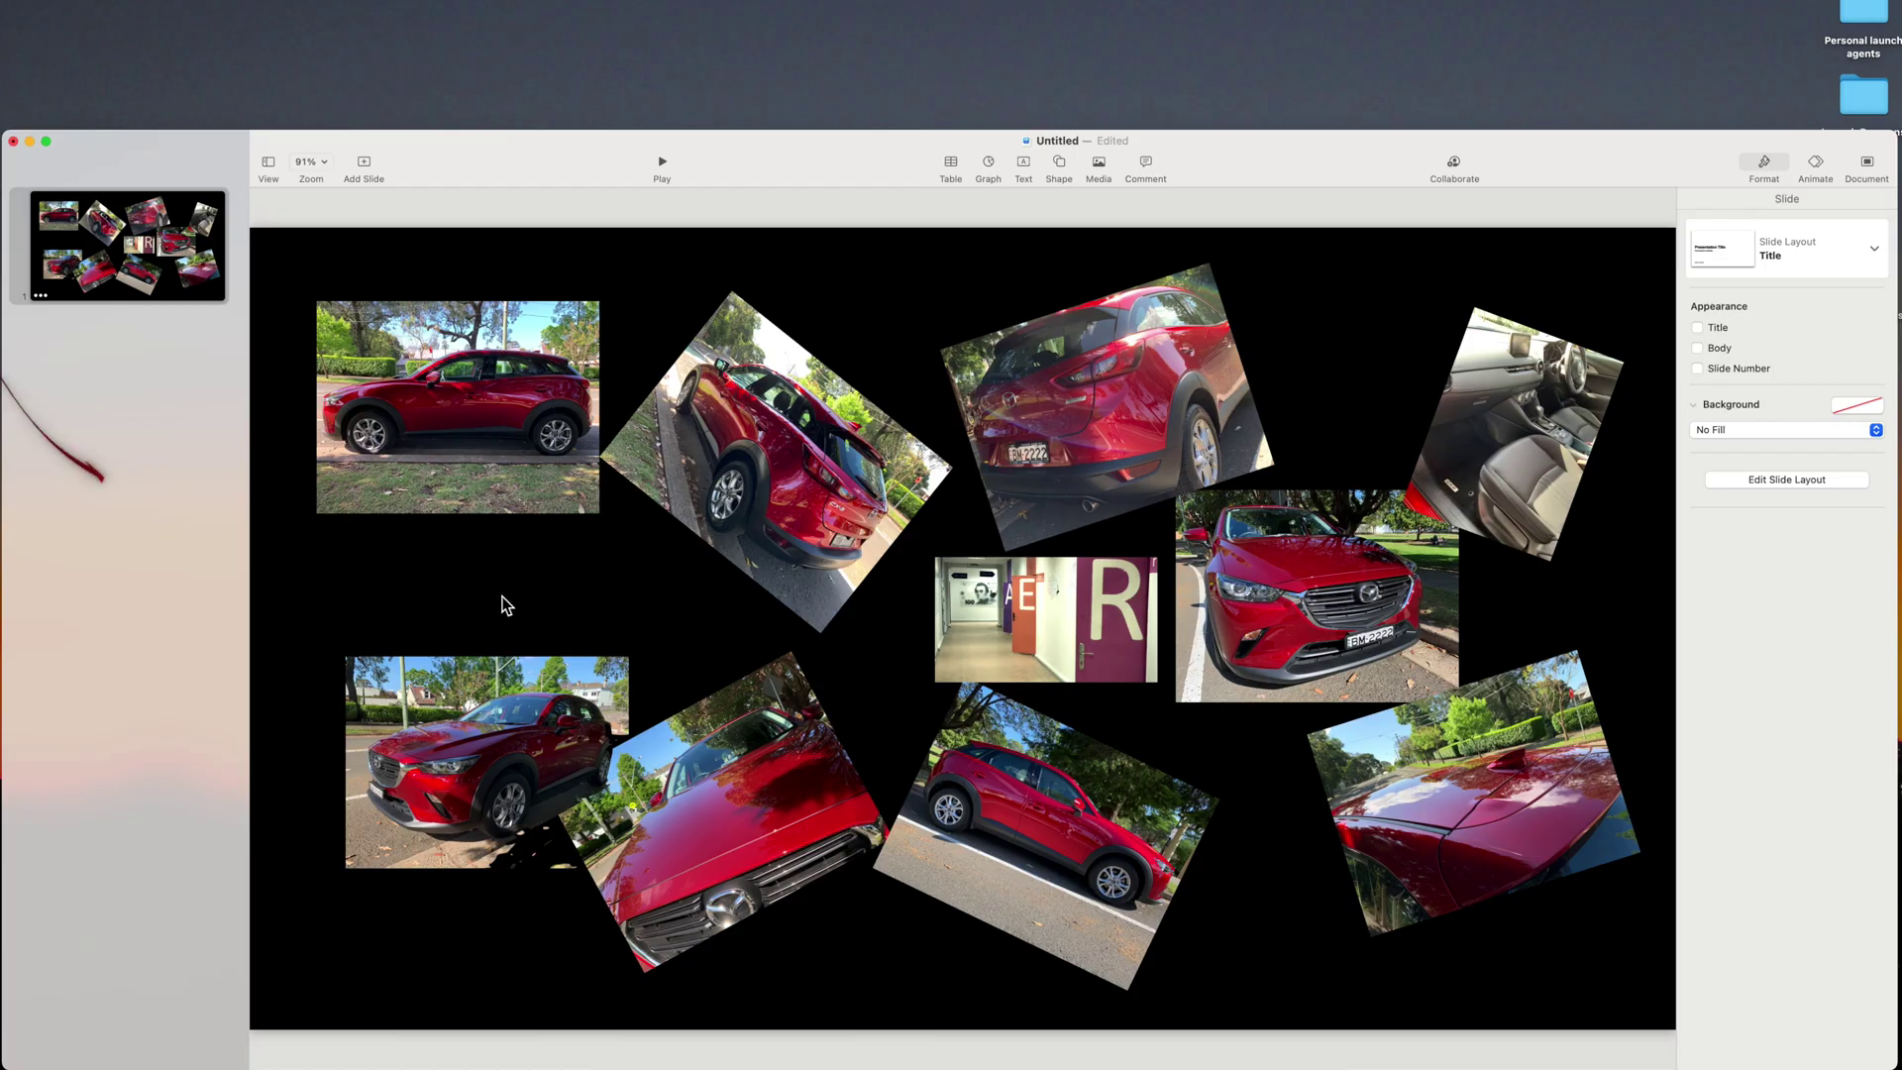
Select the top-left car photo and view its Build In, Build Out and Action animation tabs.
left_click(495, 418)
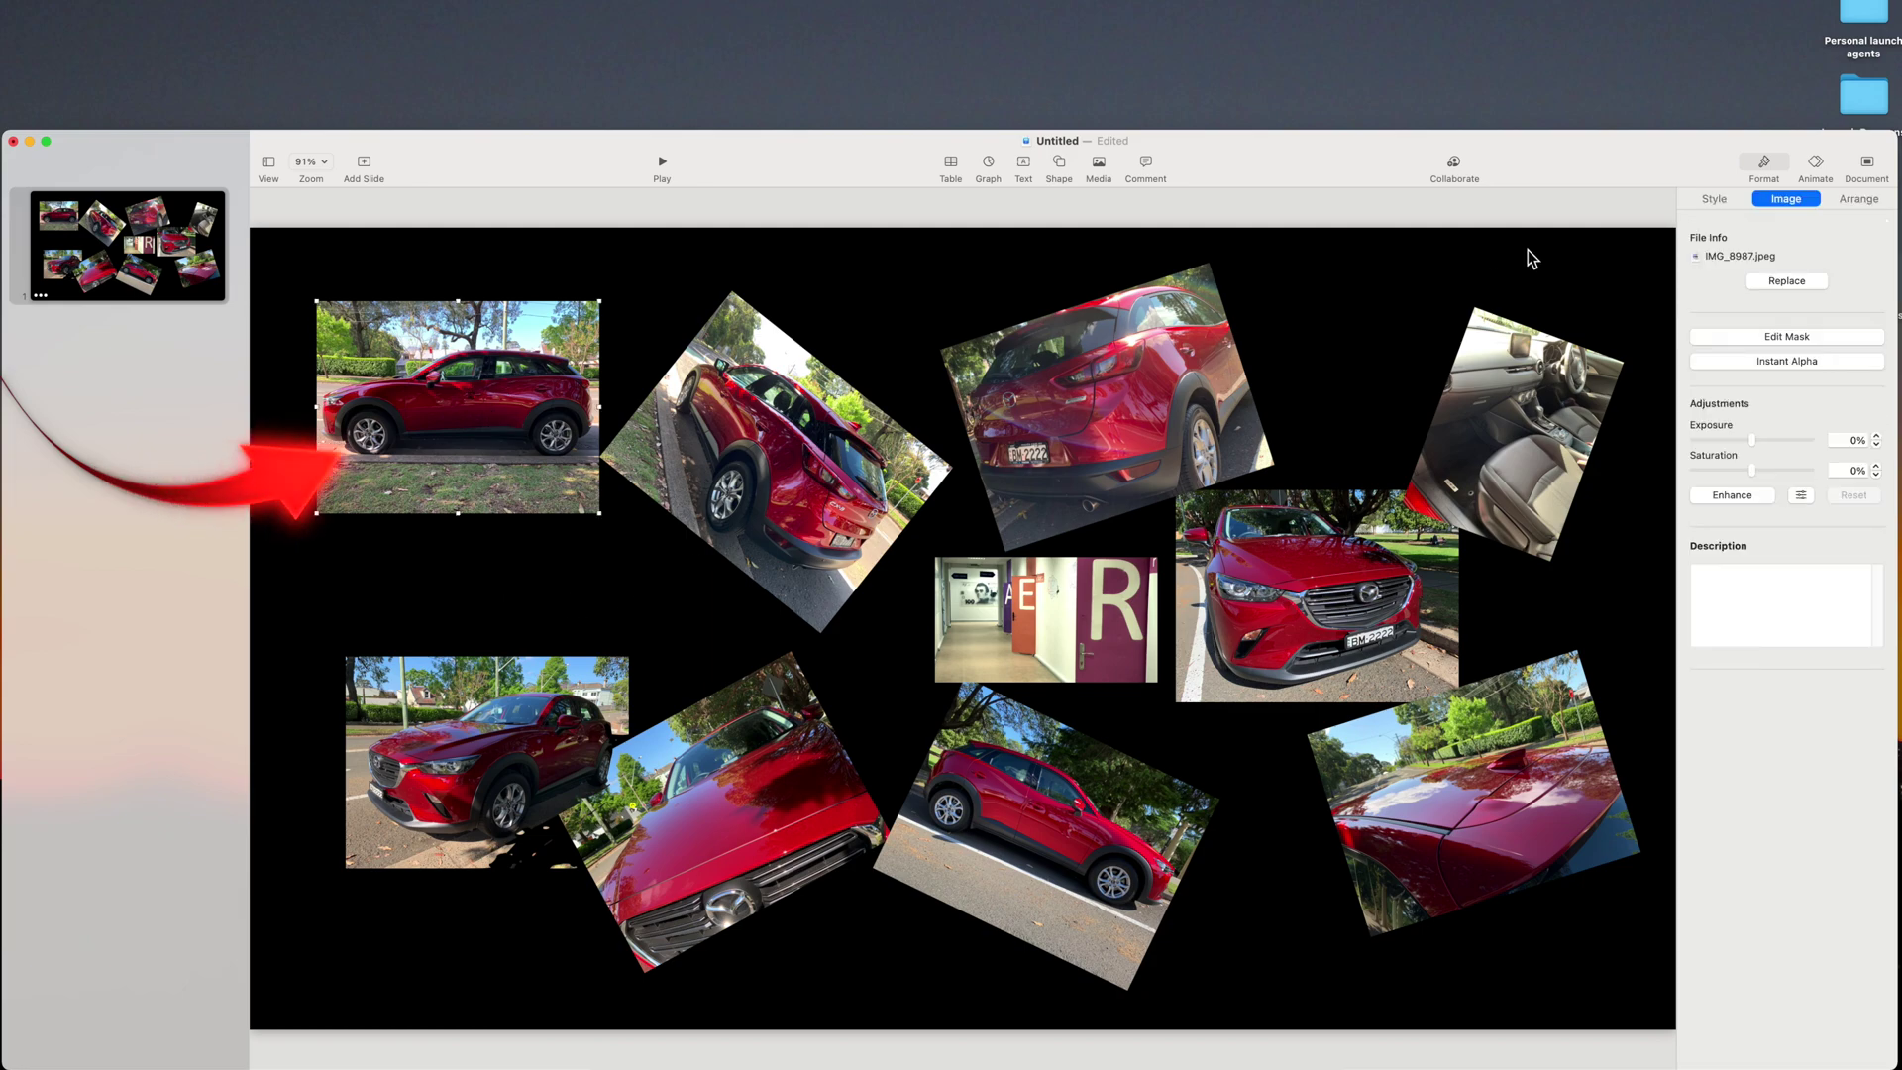
left_click(1815, 166)
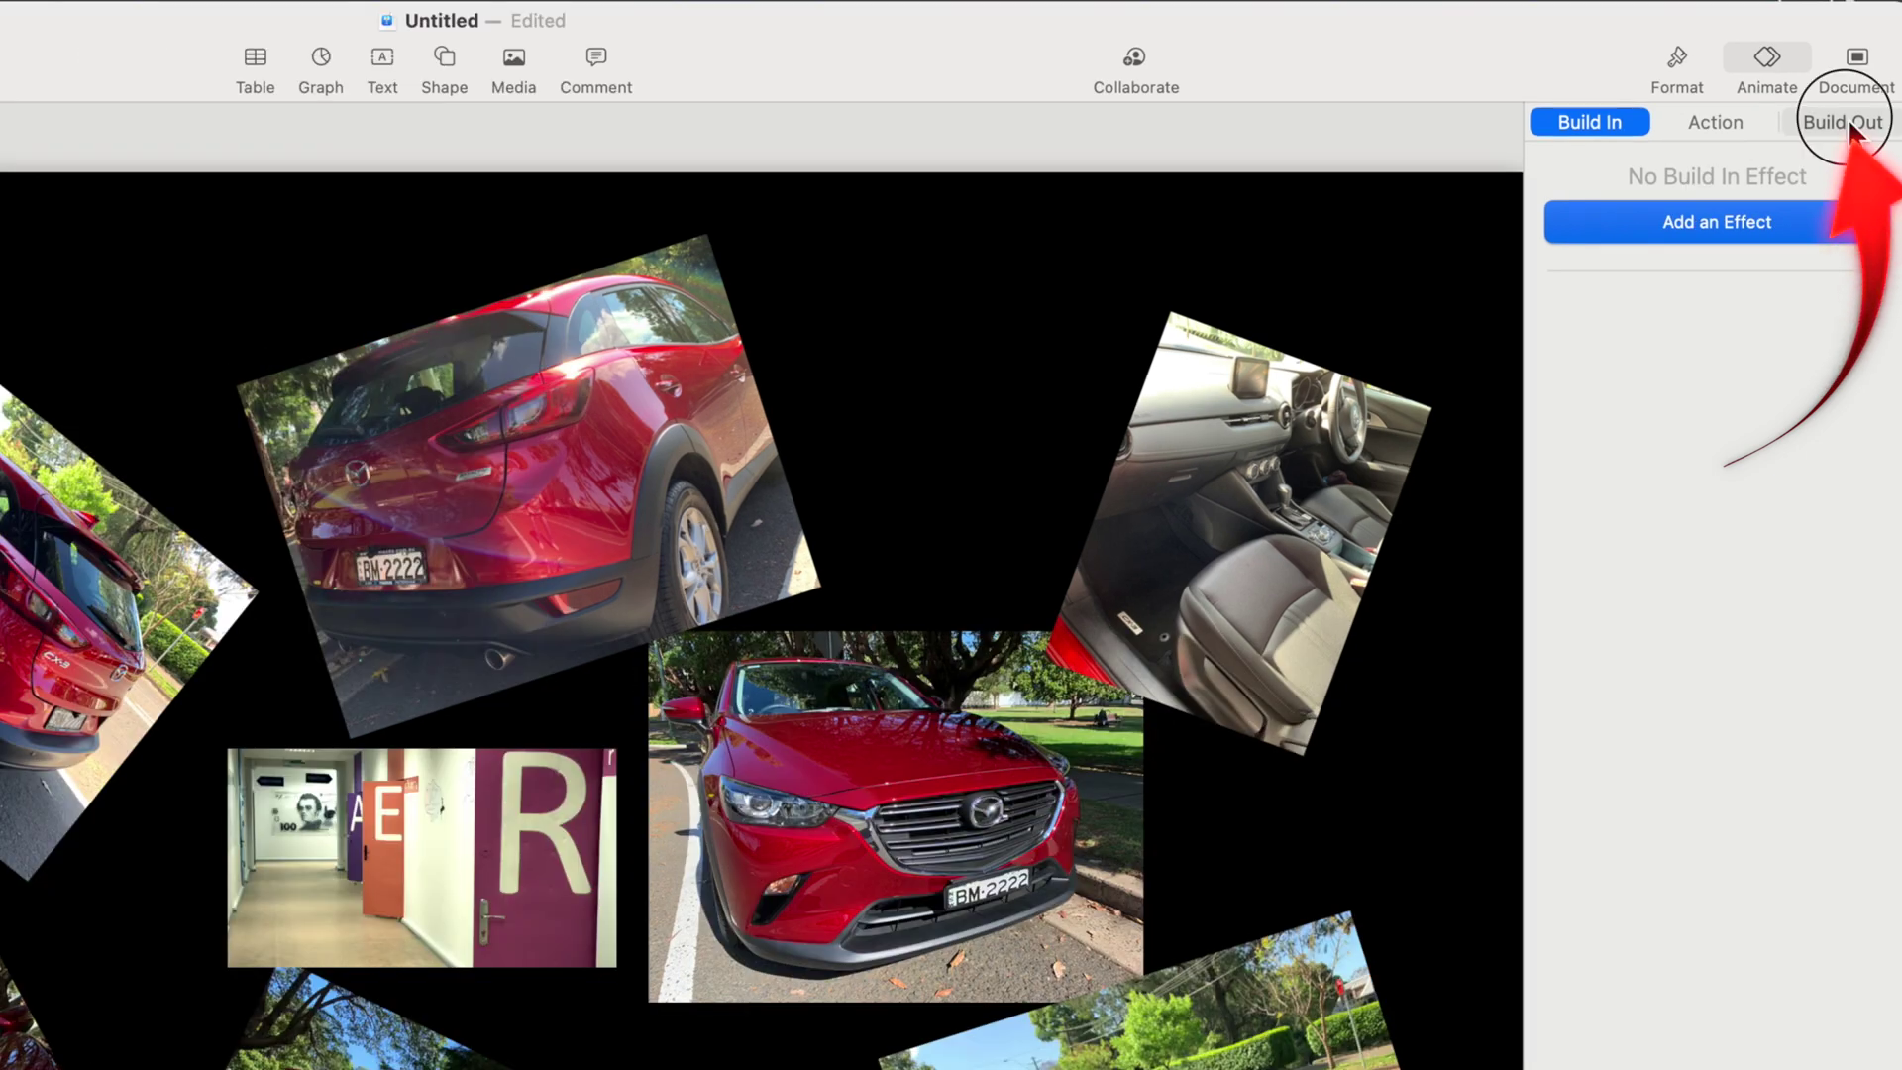
left_click(1847, 119)
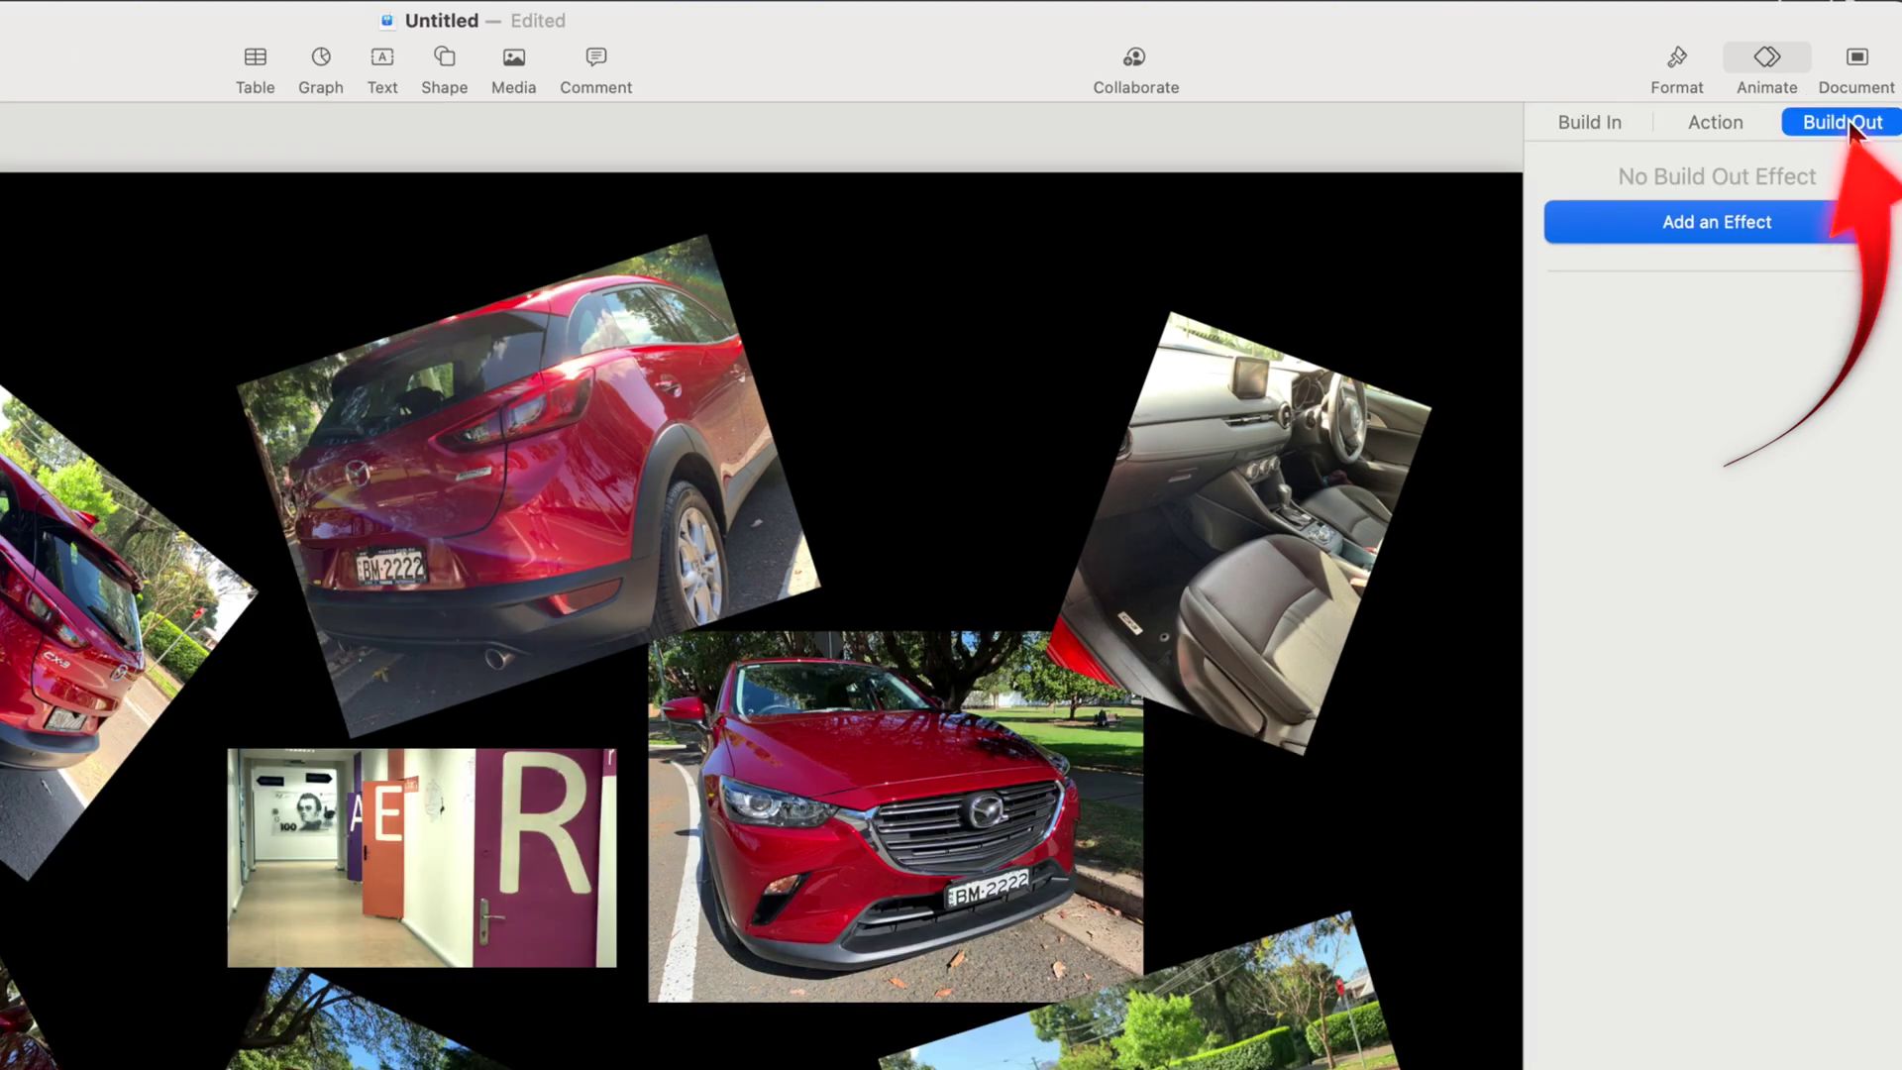
left_click(1724, 126)
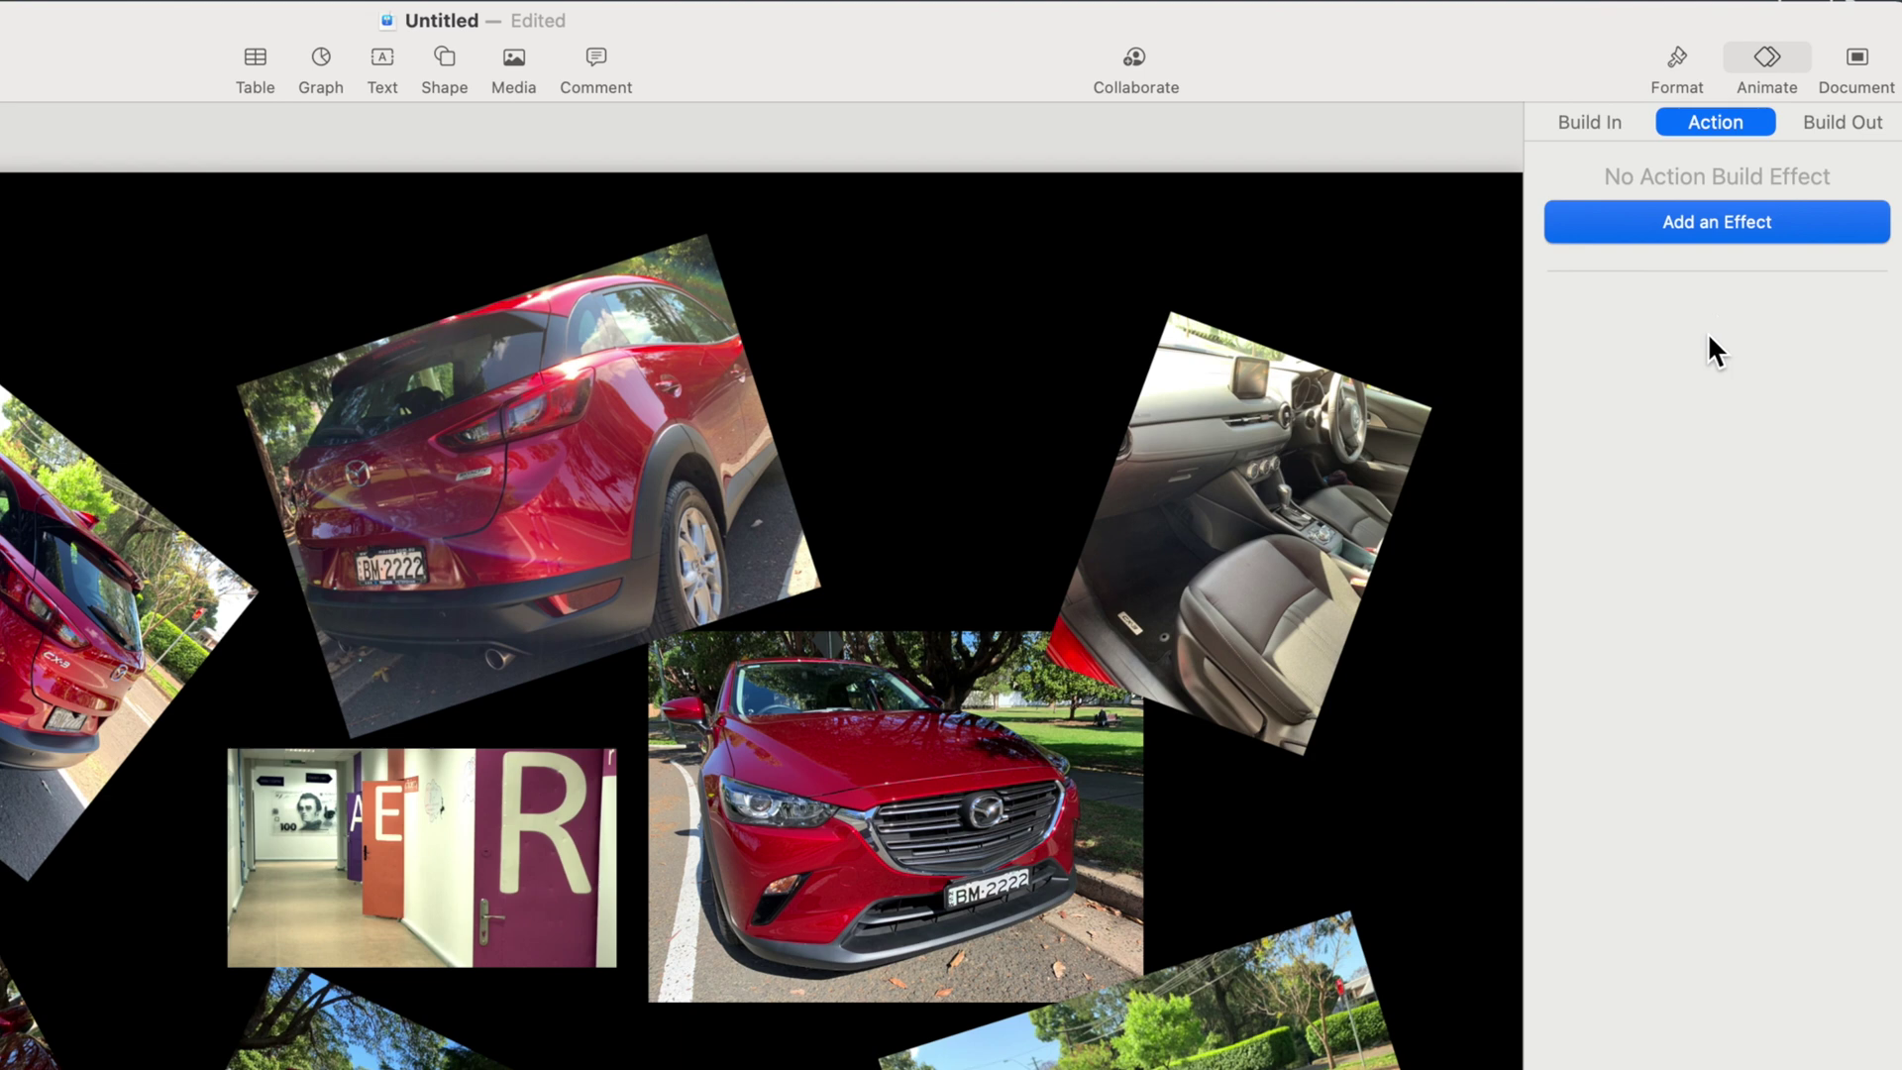
Give the top-left car photo a Drop build-in with duration shortened to 0.5 s.
left_click(1580, 123)
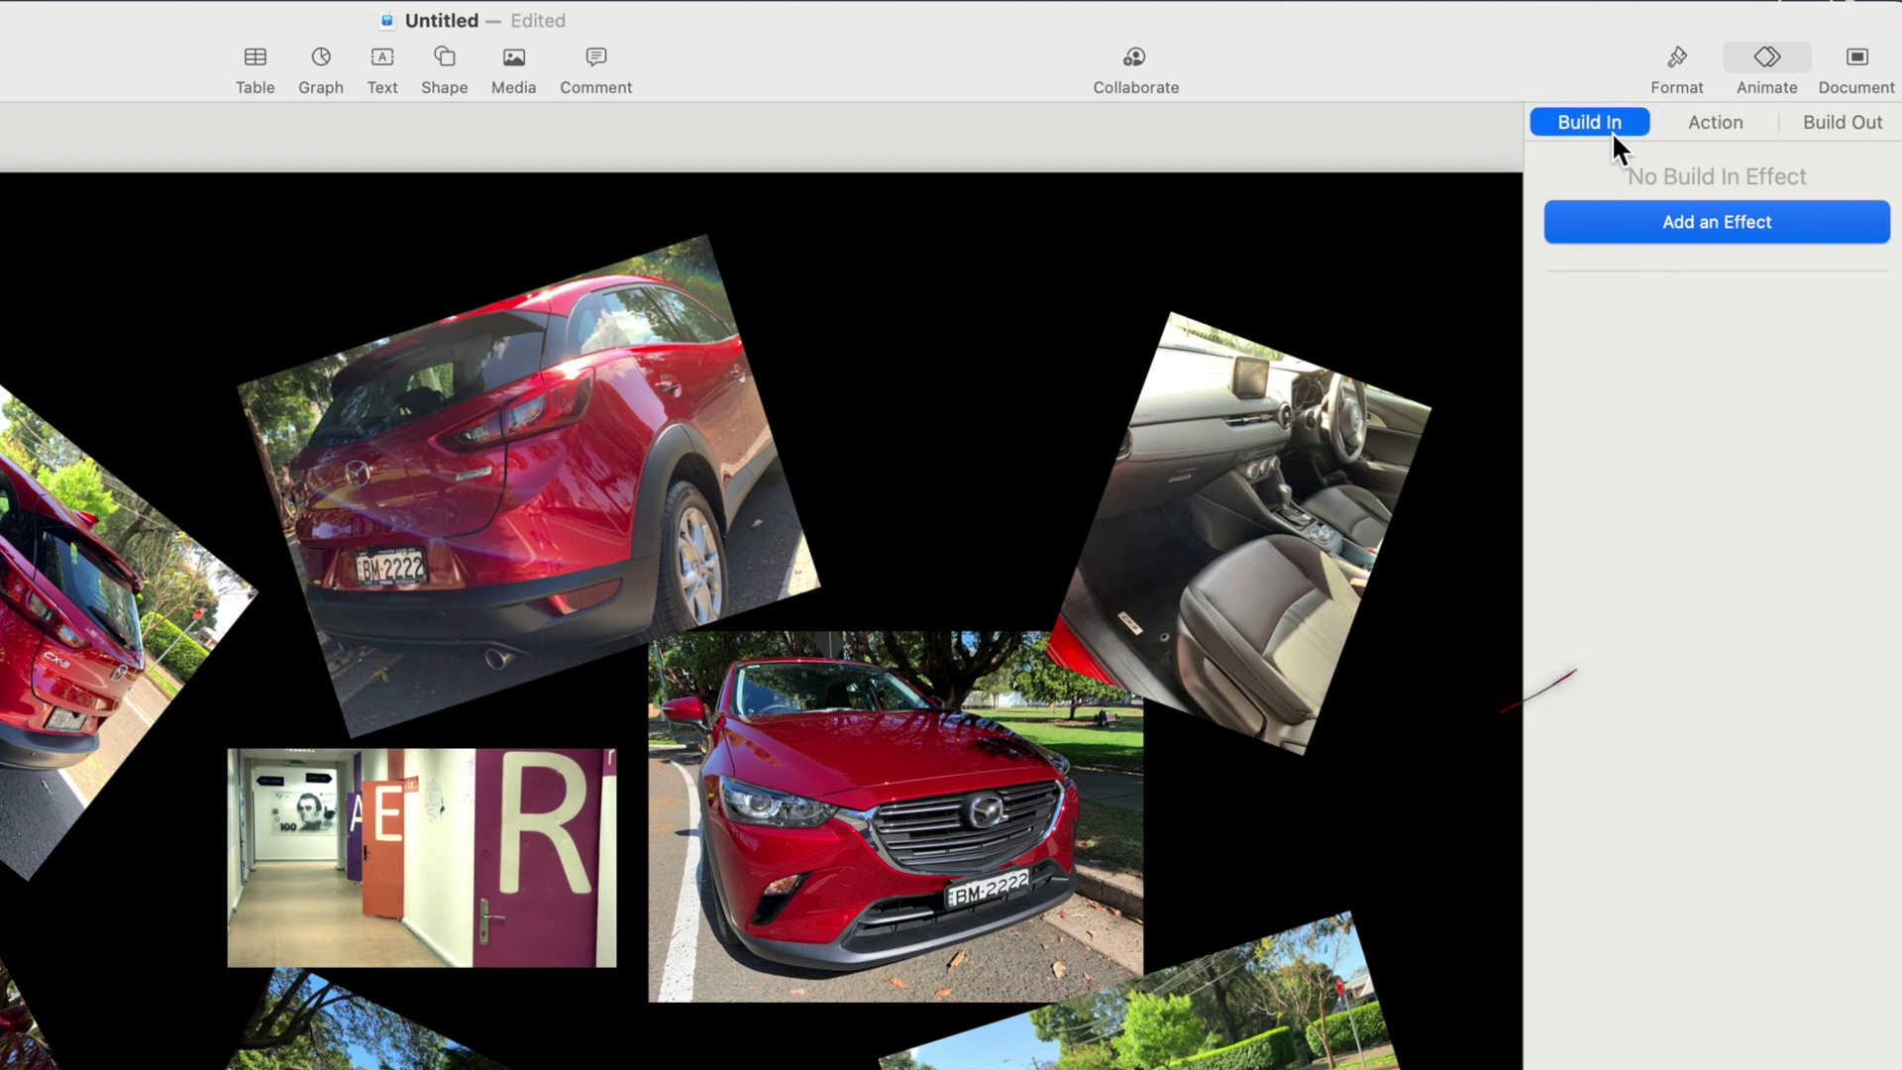
left_click(1696, 220)
left_click(1651, 364)
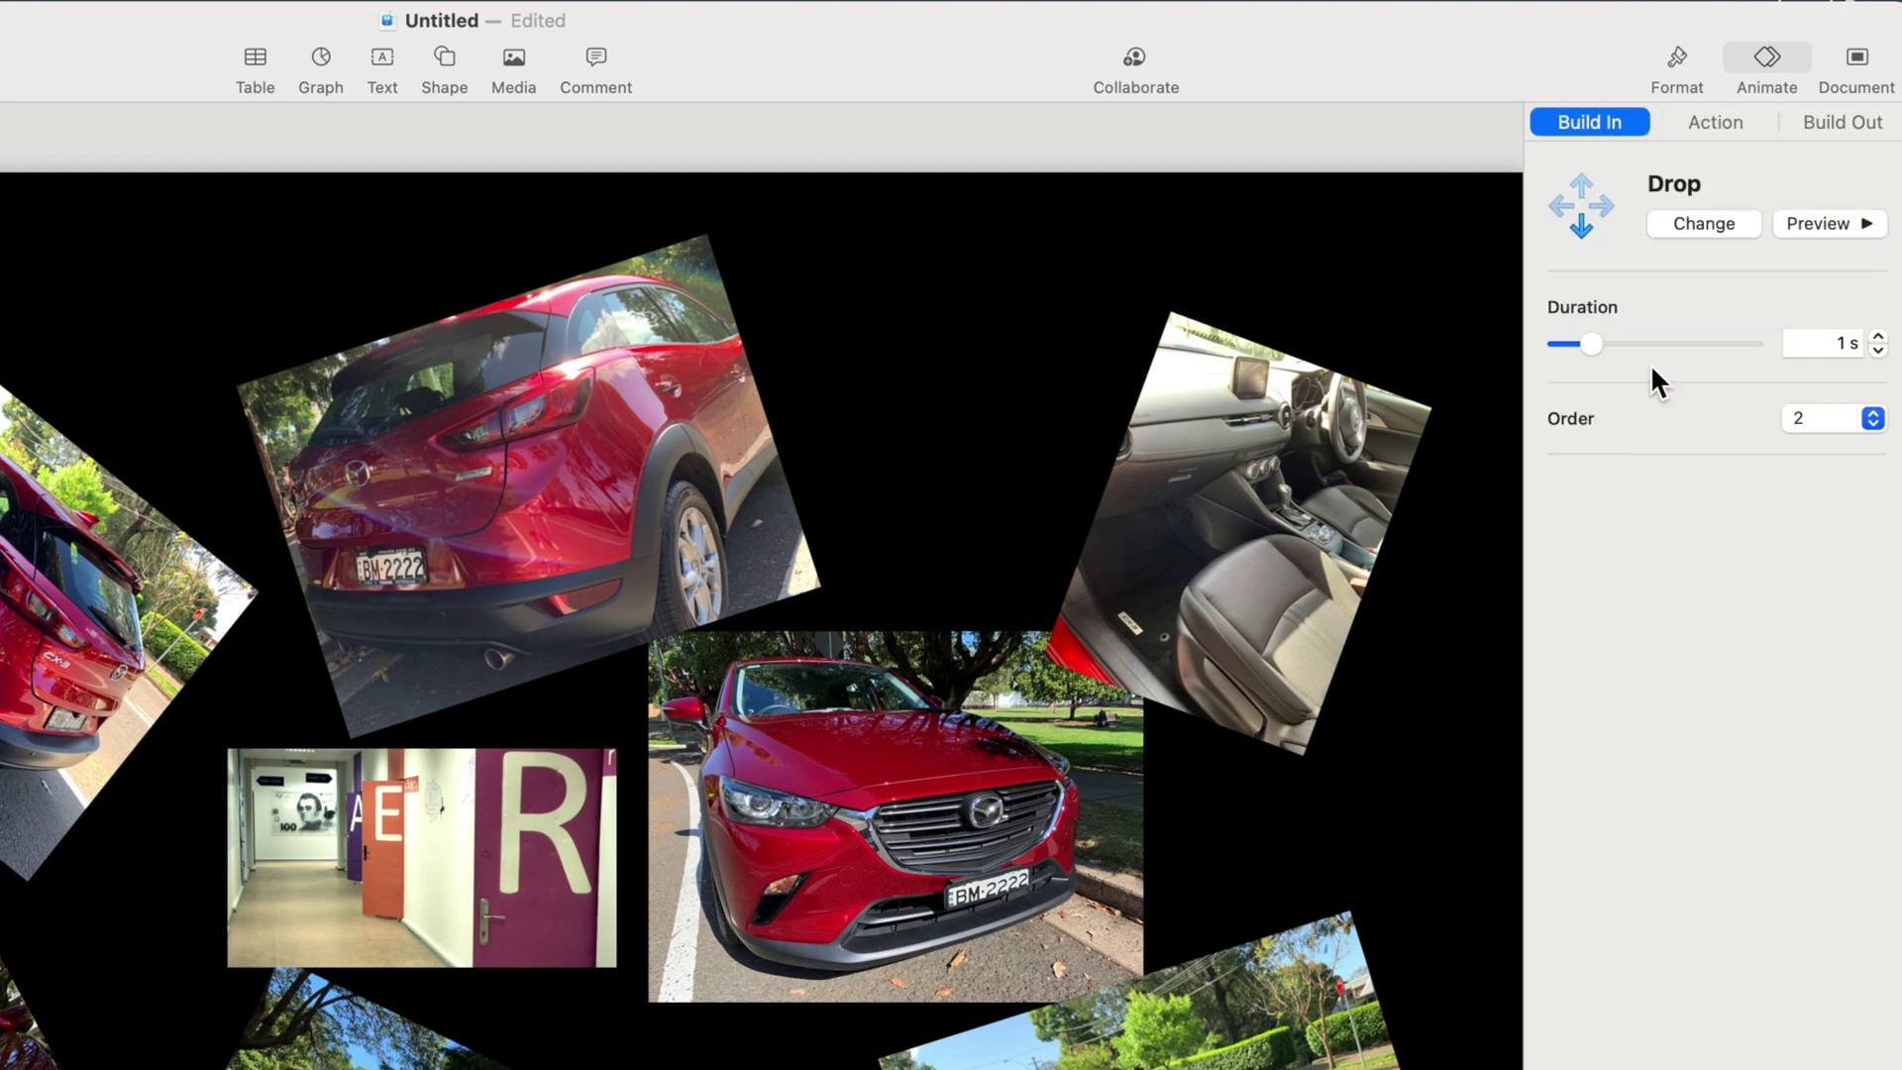
left_click(1878, 351)
left_click(1878, 350)
left_click(1878, 351)
left_click(1878, 350)
left_click(1878, 351)
Add a Pop action effect to the photo.
left_click(1714, 123)
left_click(1709, 223)
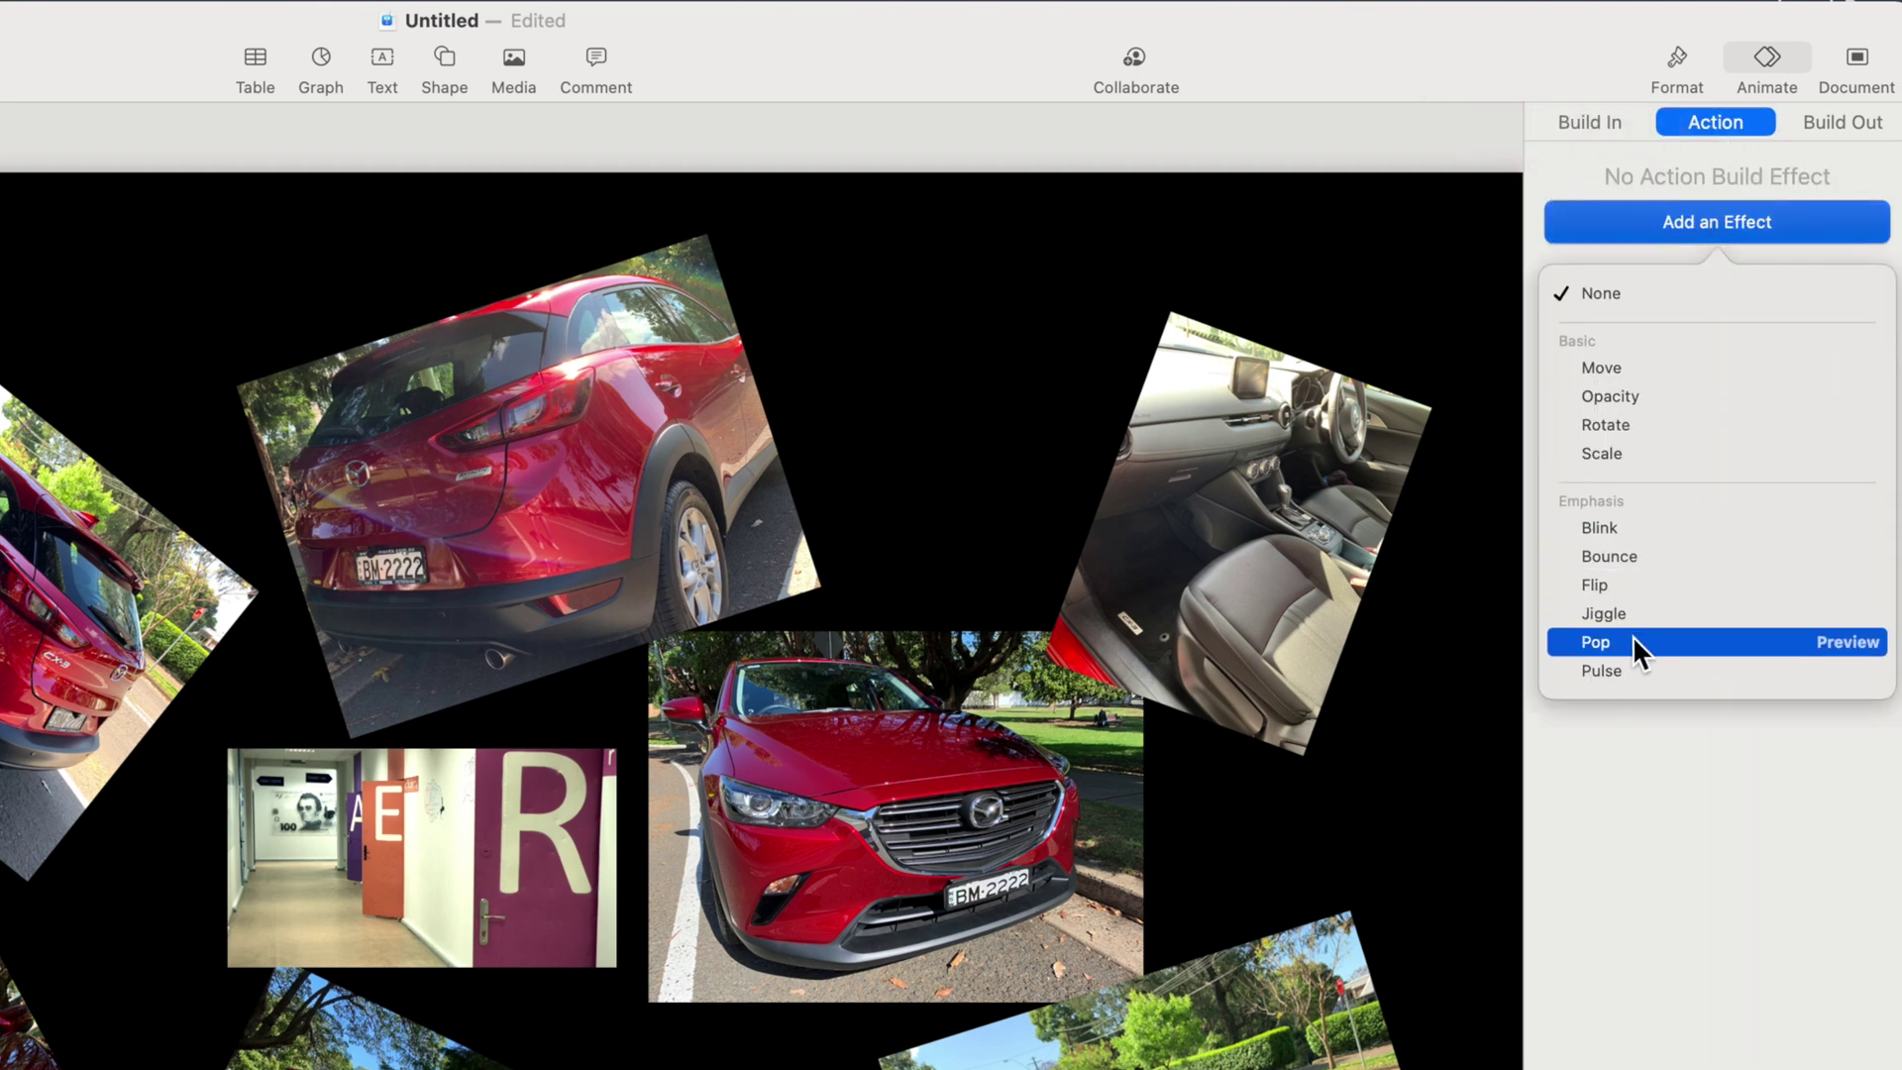
left_click(1596, 642)
Add a Move Out build-out lasting 0.5 s, travelling right to left.
left_click(1842, 123)
left_click(1729, 224)
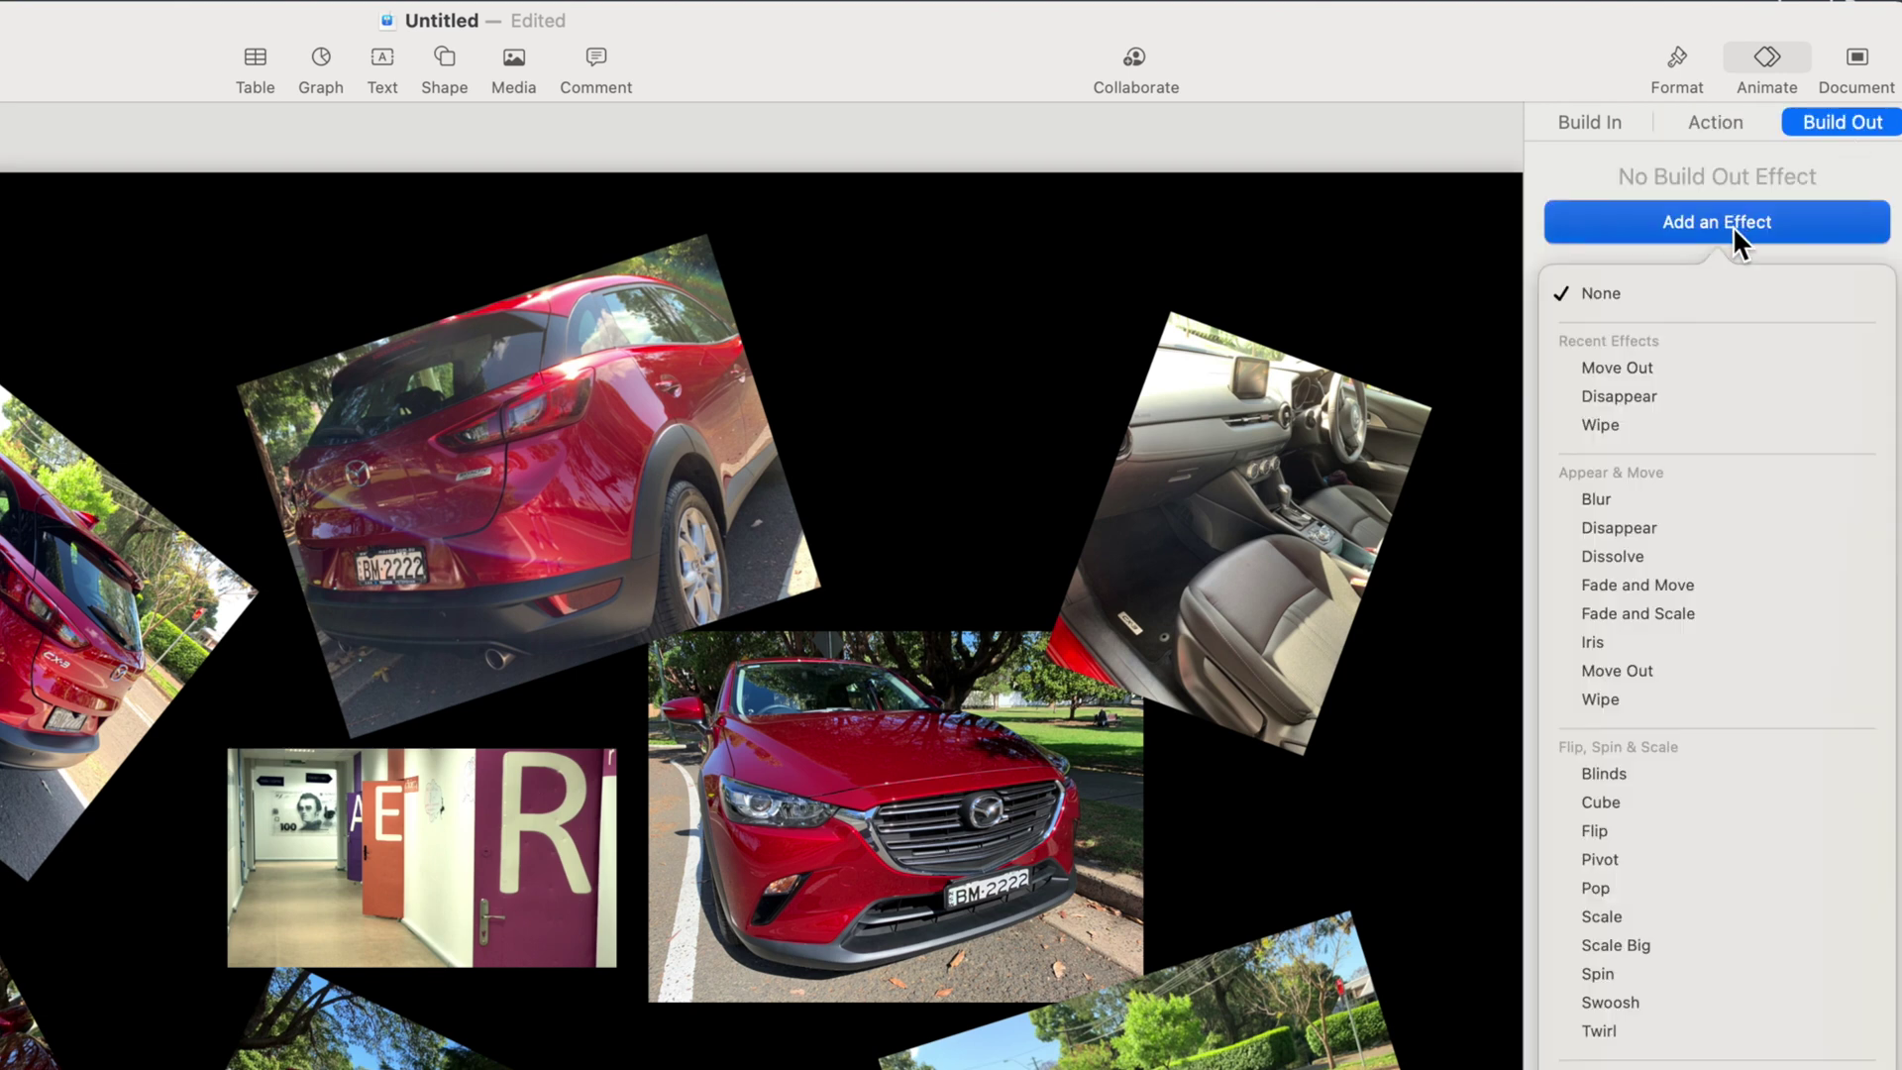
left_click(1626, 672)
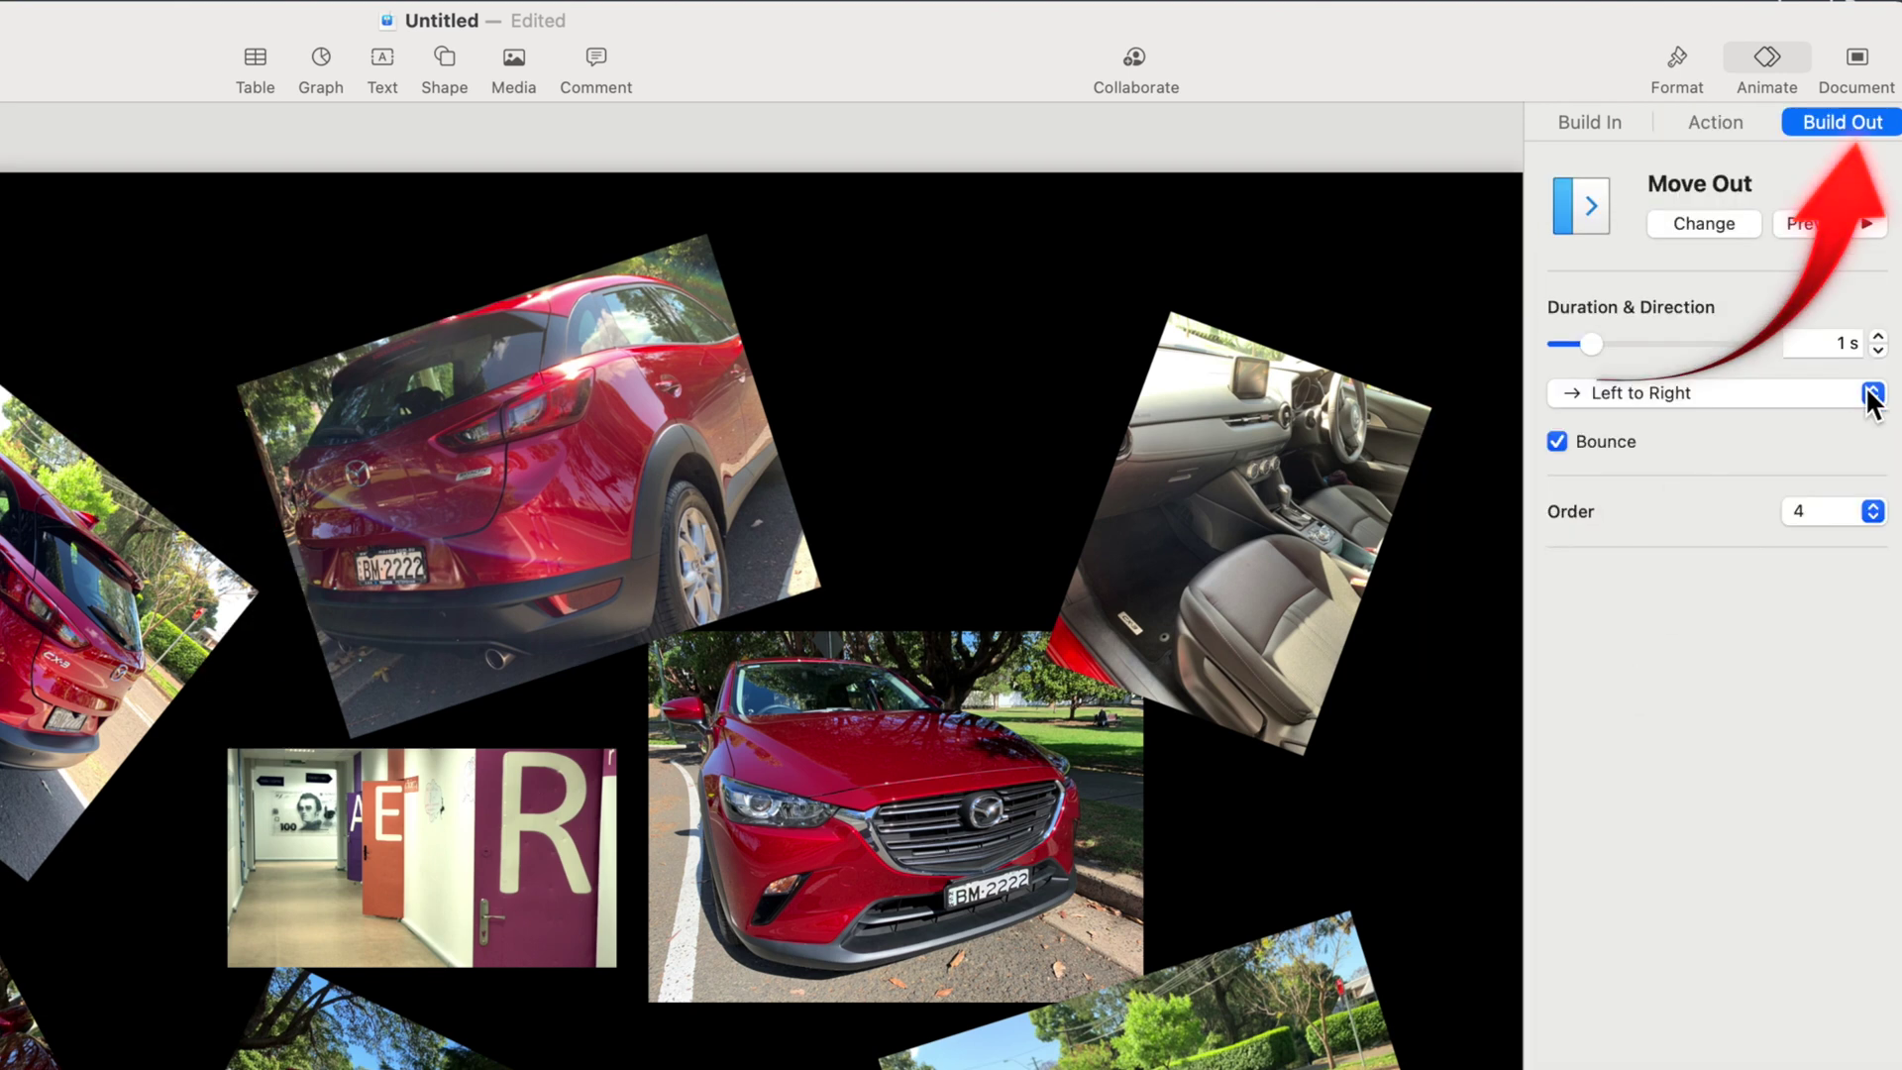
left_click(1878, 350)
left_click(1878, 350)
left_click(1878, 351)
left_click(1878, 350)
left_click(1878, 350)
left_click(1871, 394)
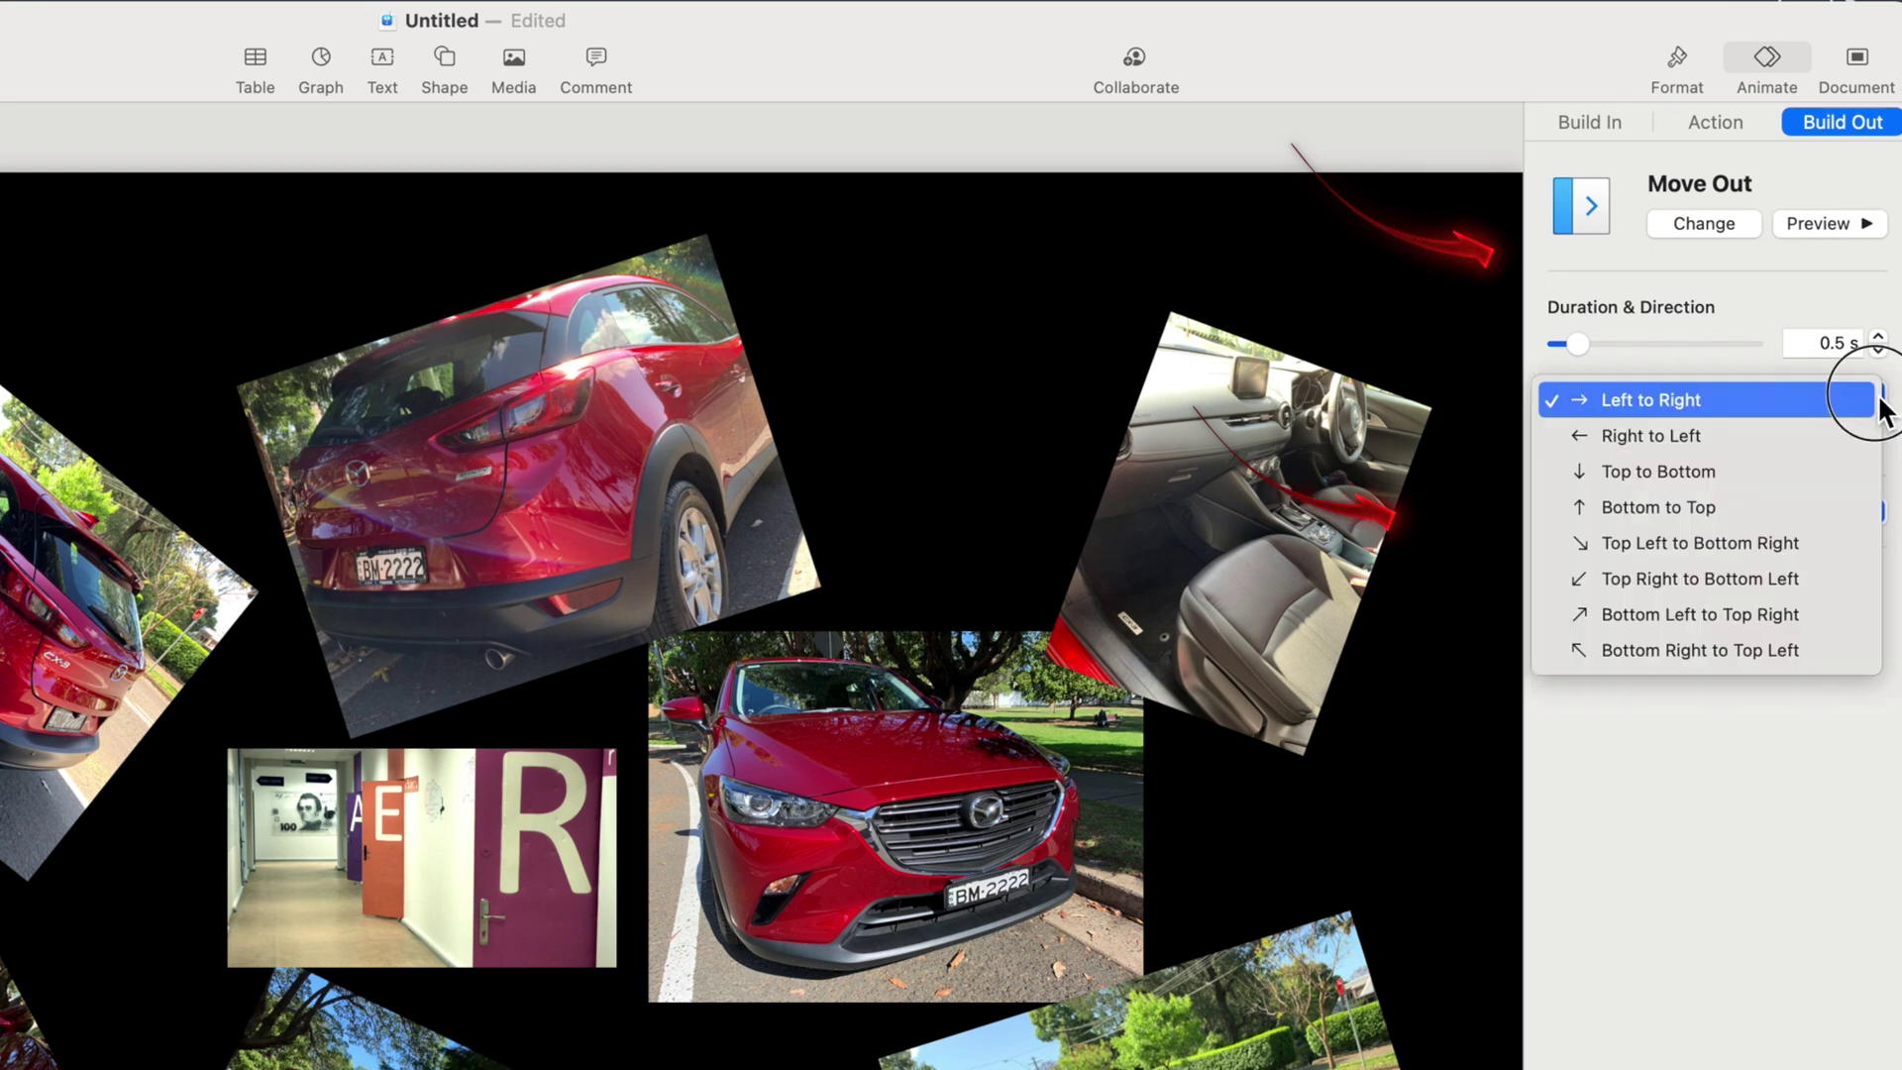
left_click(1731, 444)
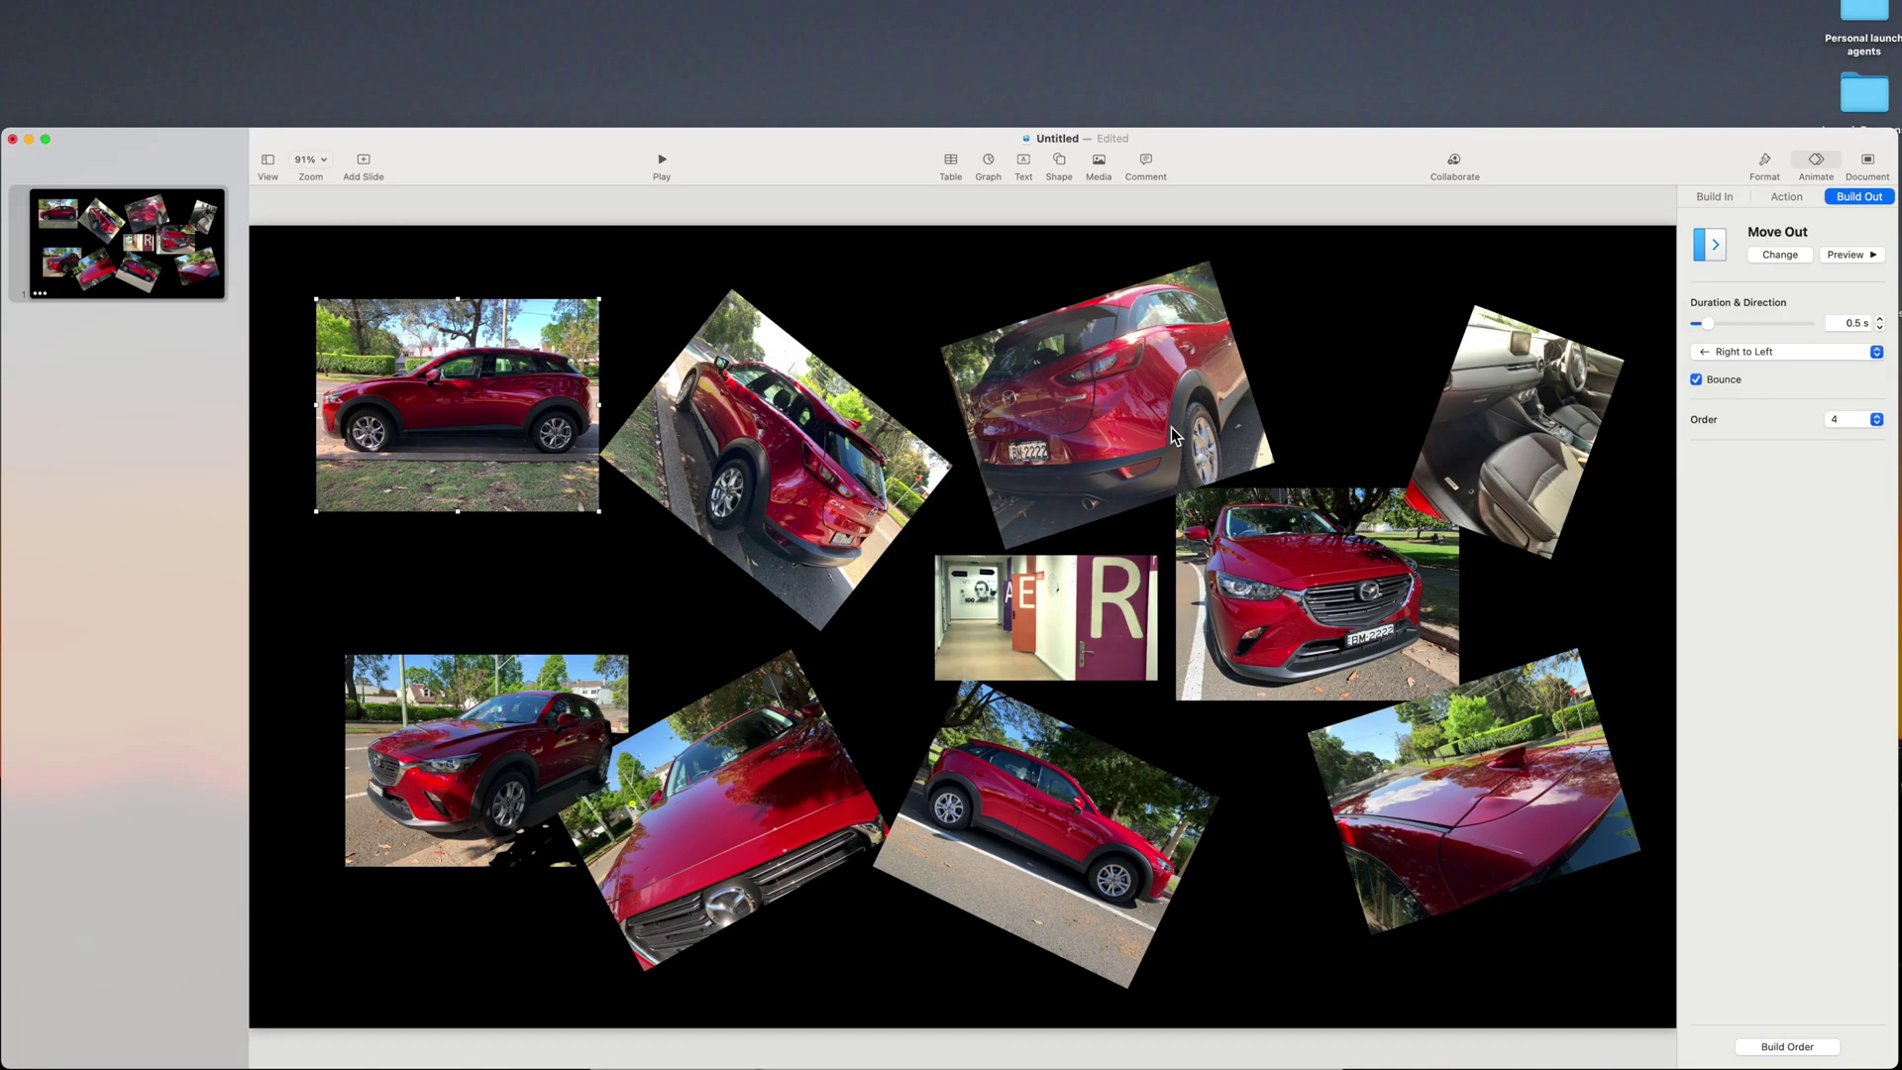
Select three tilted car photos and give them a Drop build-in.
left_click(1085, 400)
left_click(1069, 832, "shift")
left_click(1439, 555, "shift")
left_click(1715, 196)
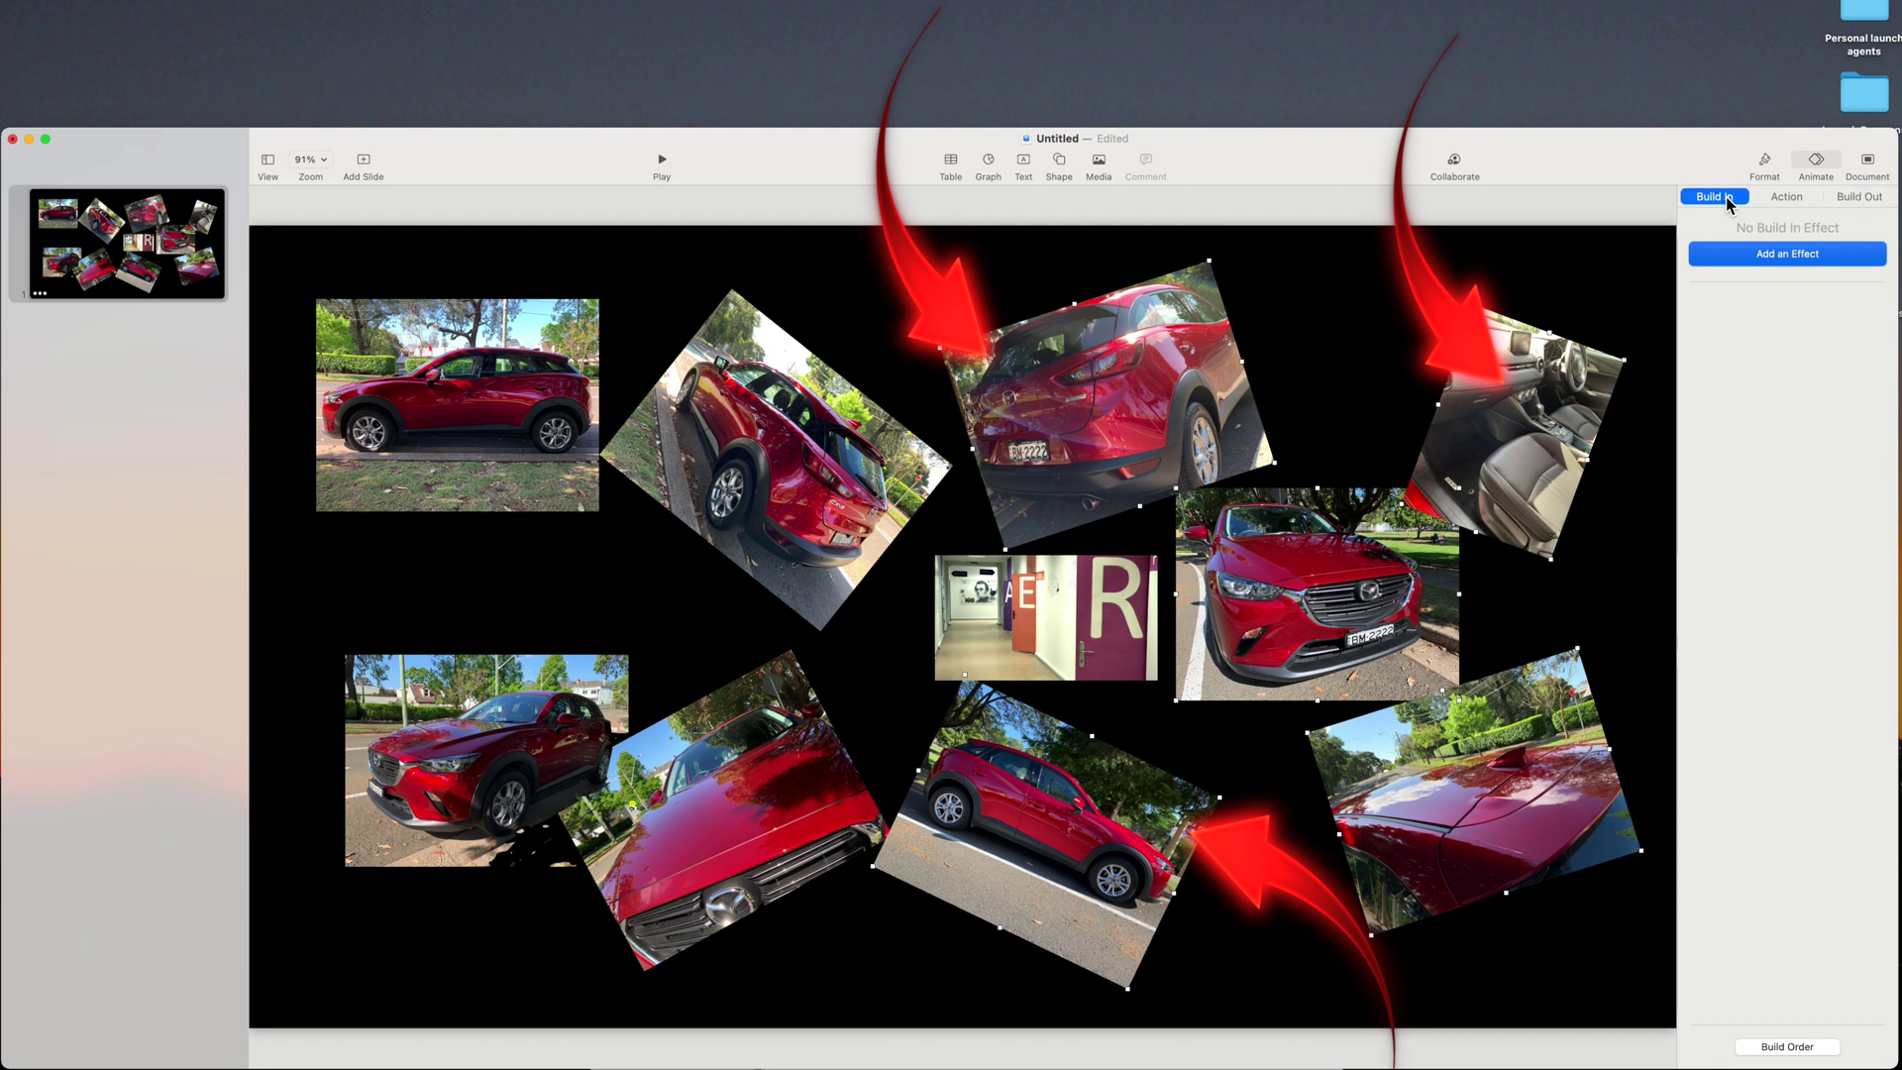
left_click(1758, 254)
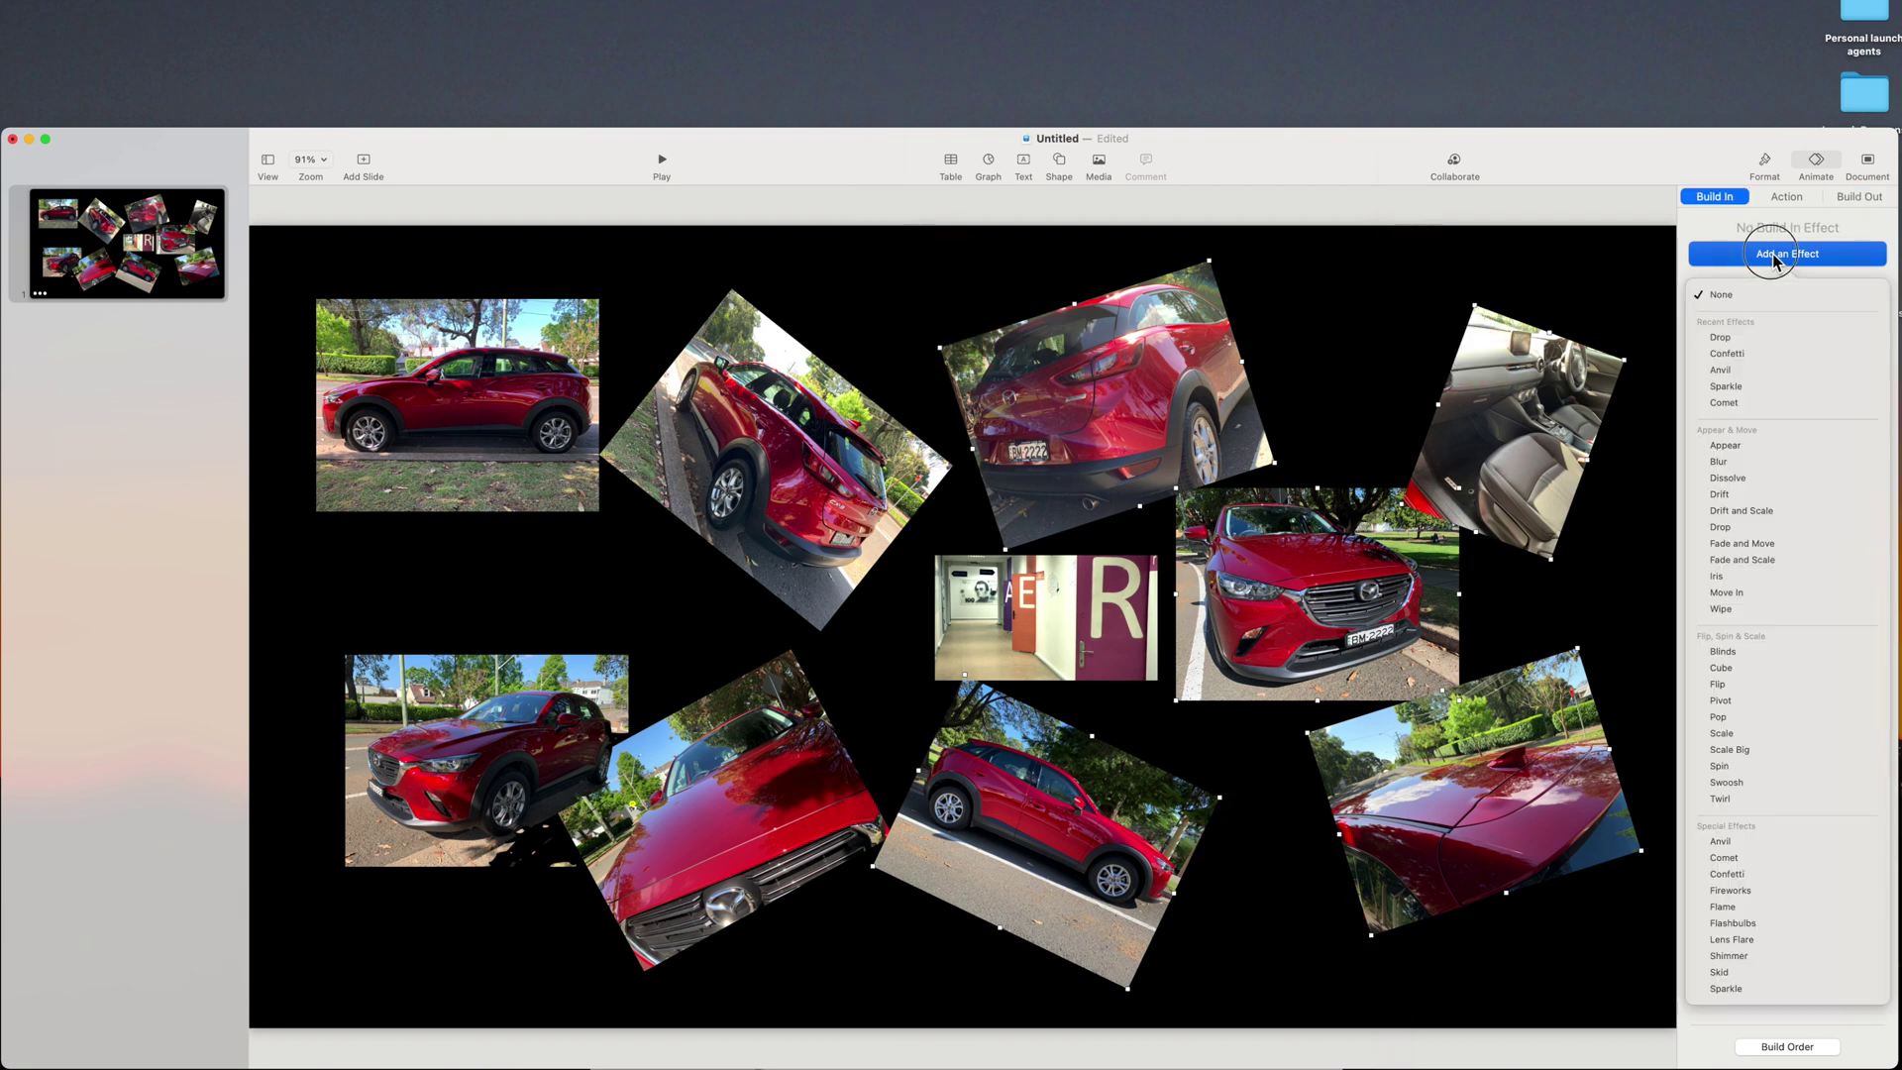
left_click(1740, 342)
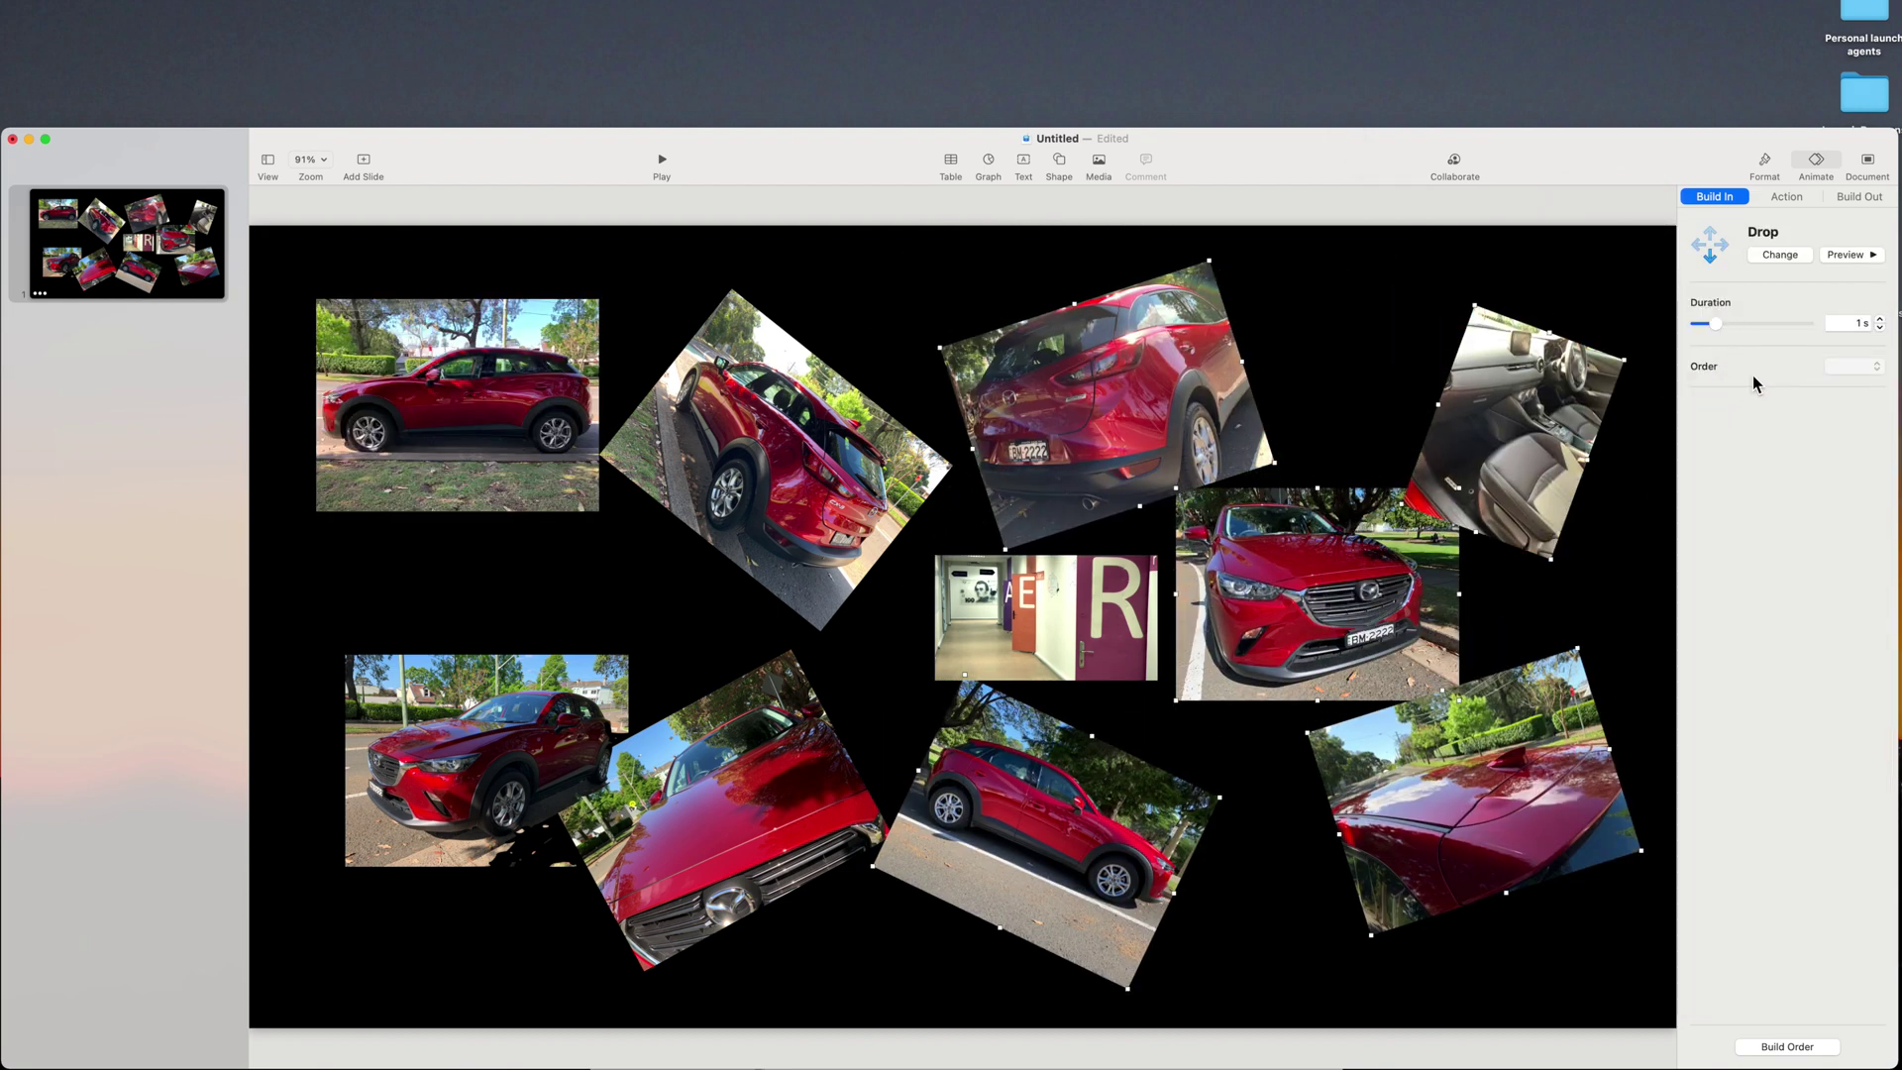
Add a Flip action and a Disappear build-out to the selected photos.
left_click(1786, 196)
left_click(1773, 261)
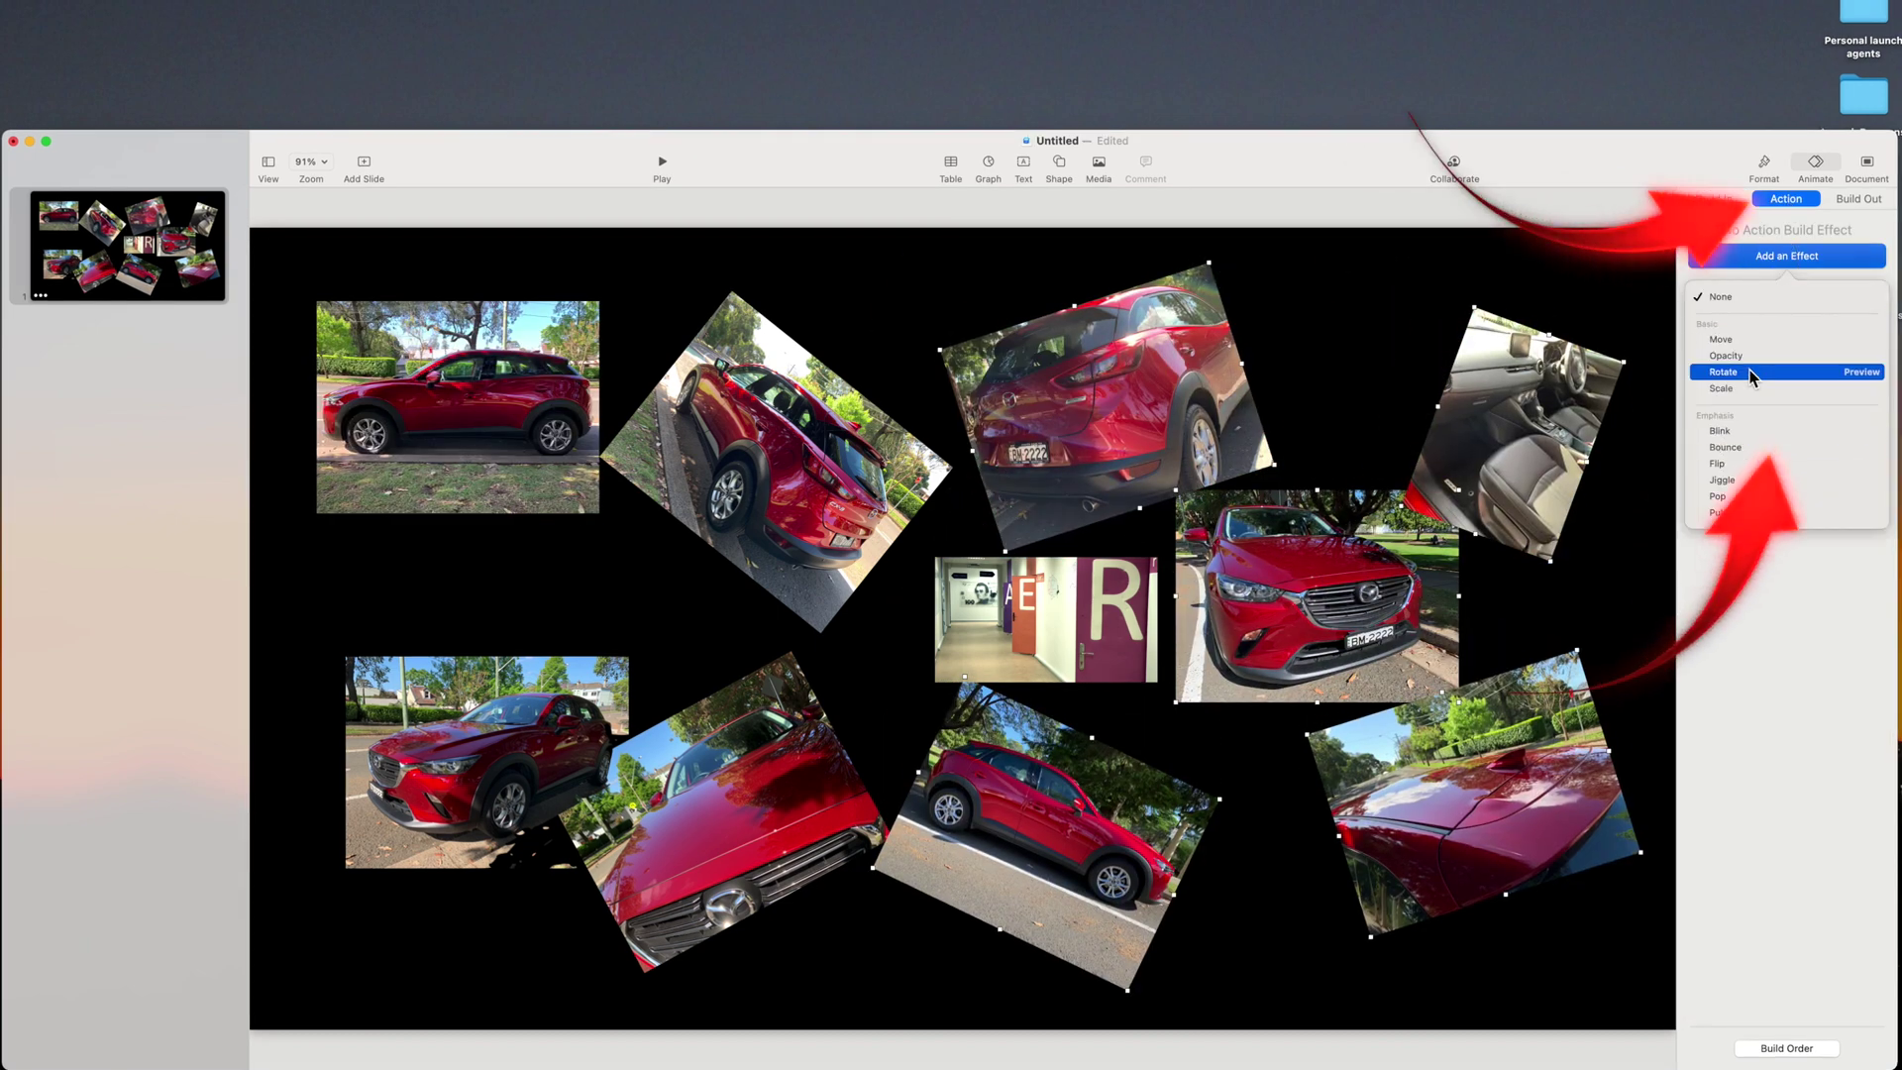
left_click(1735, 462)
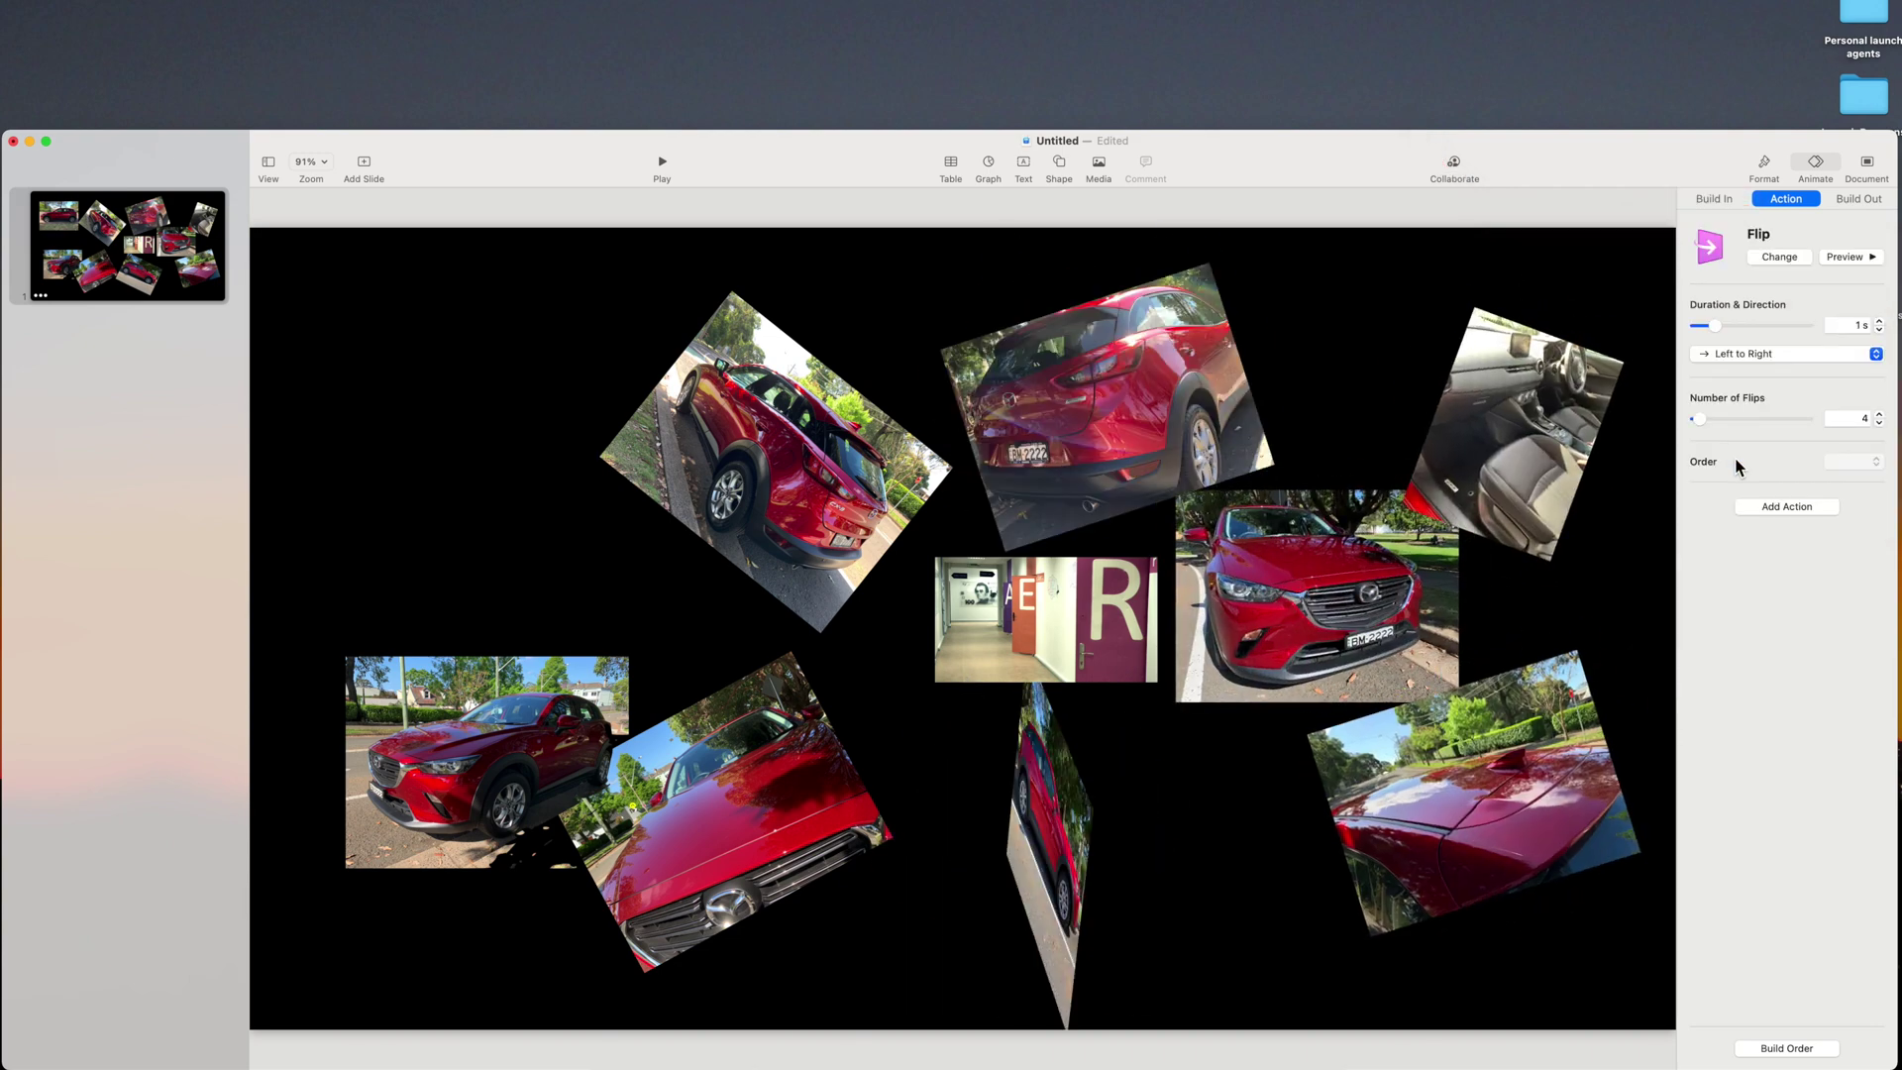
left_click(1868, 200)
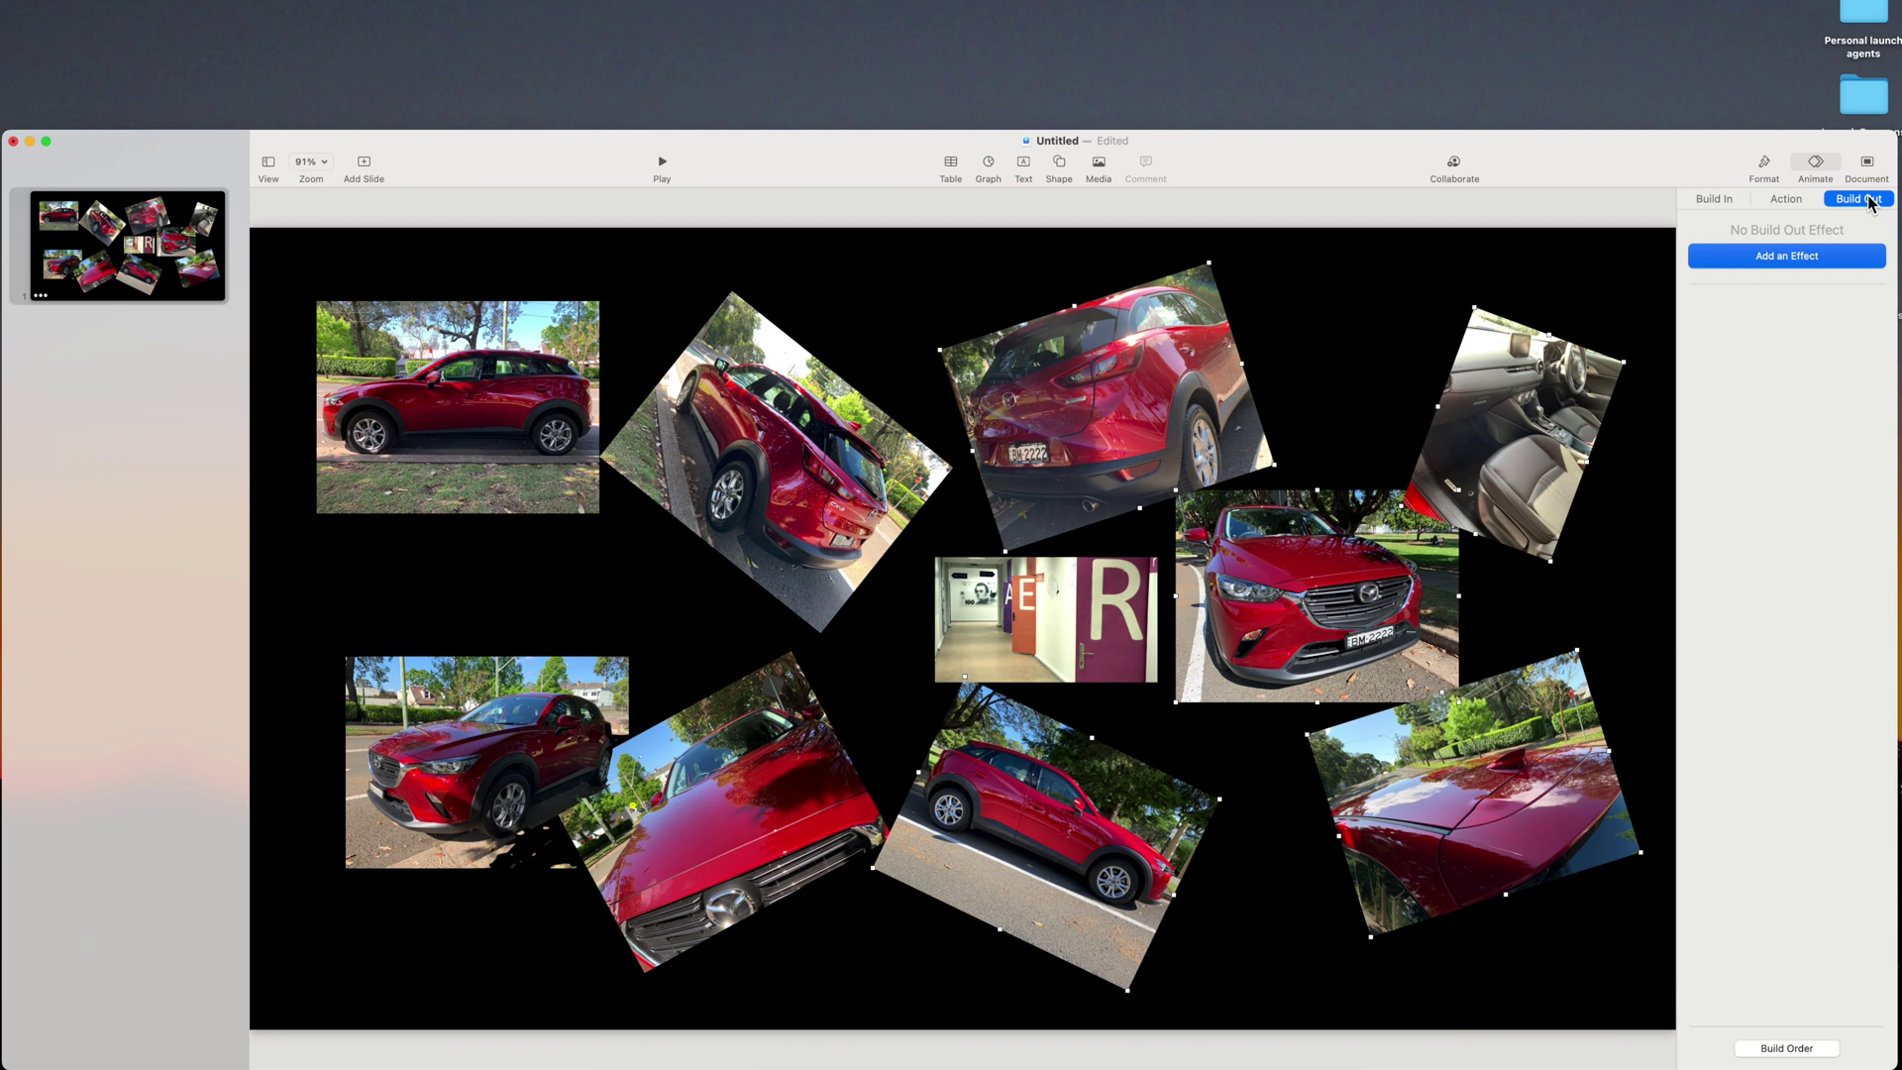
left_click(1800, 256)
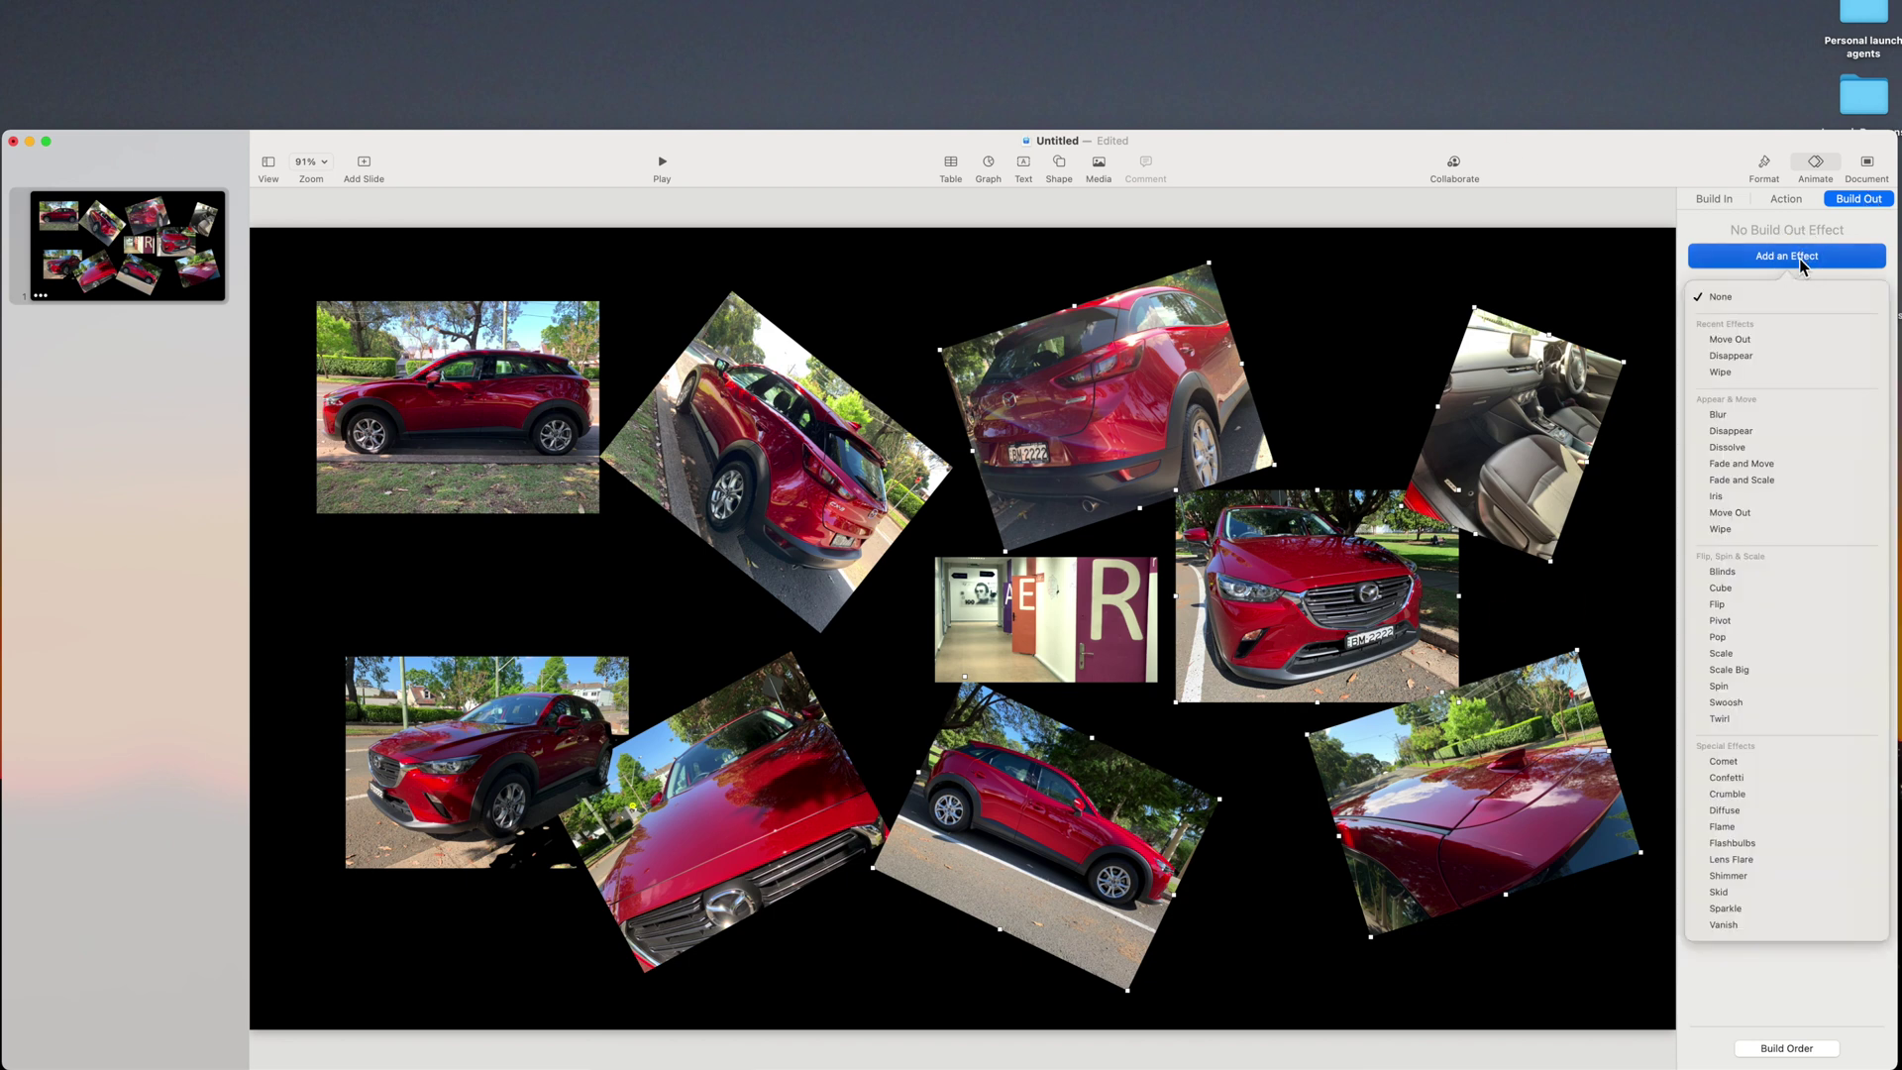
left_click(1762, 355)
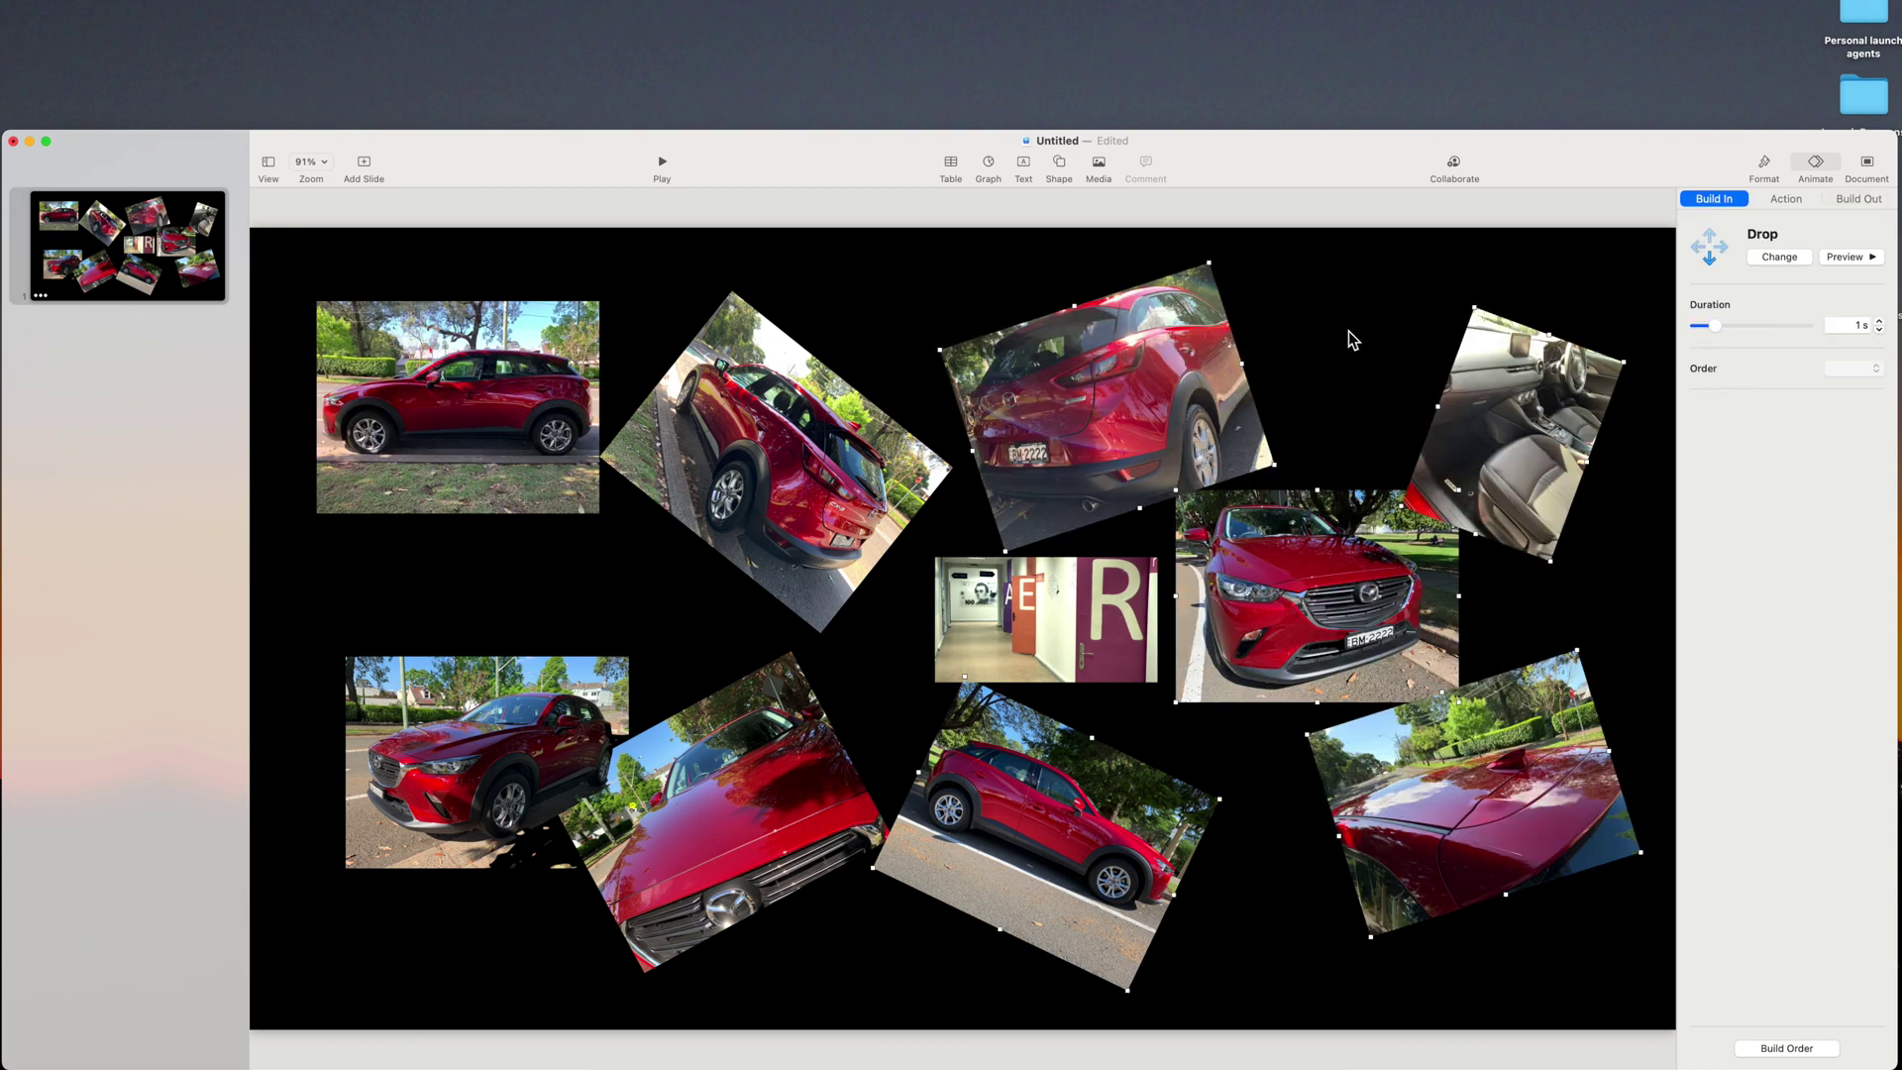
Set the bottom-left car photo's build-in to Sparkle, then Fireworks, finally Confetti.
left_click(1347, 331)
left_click(580, 764)
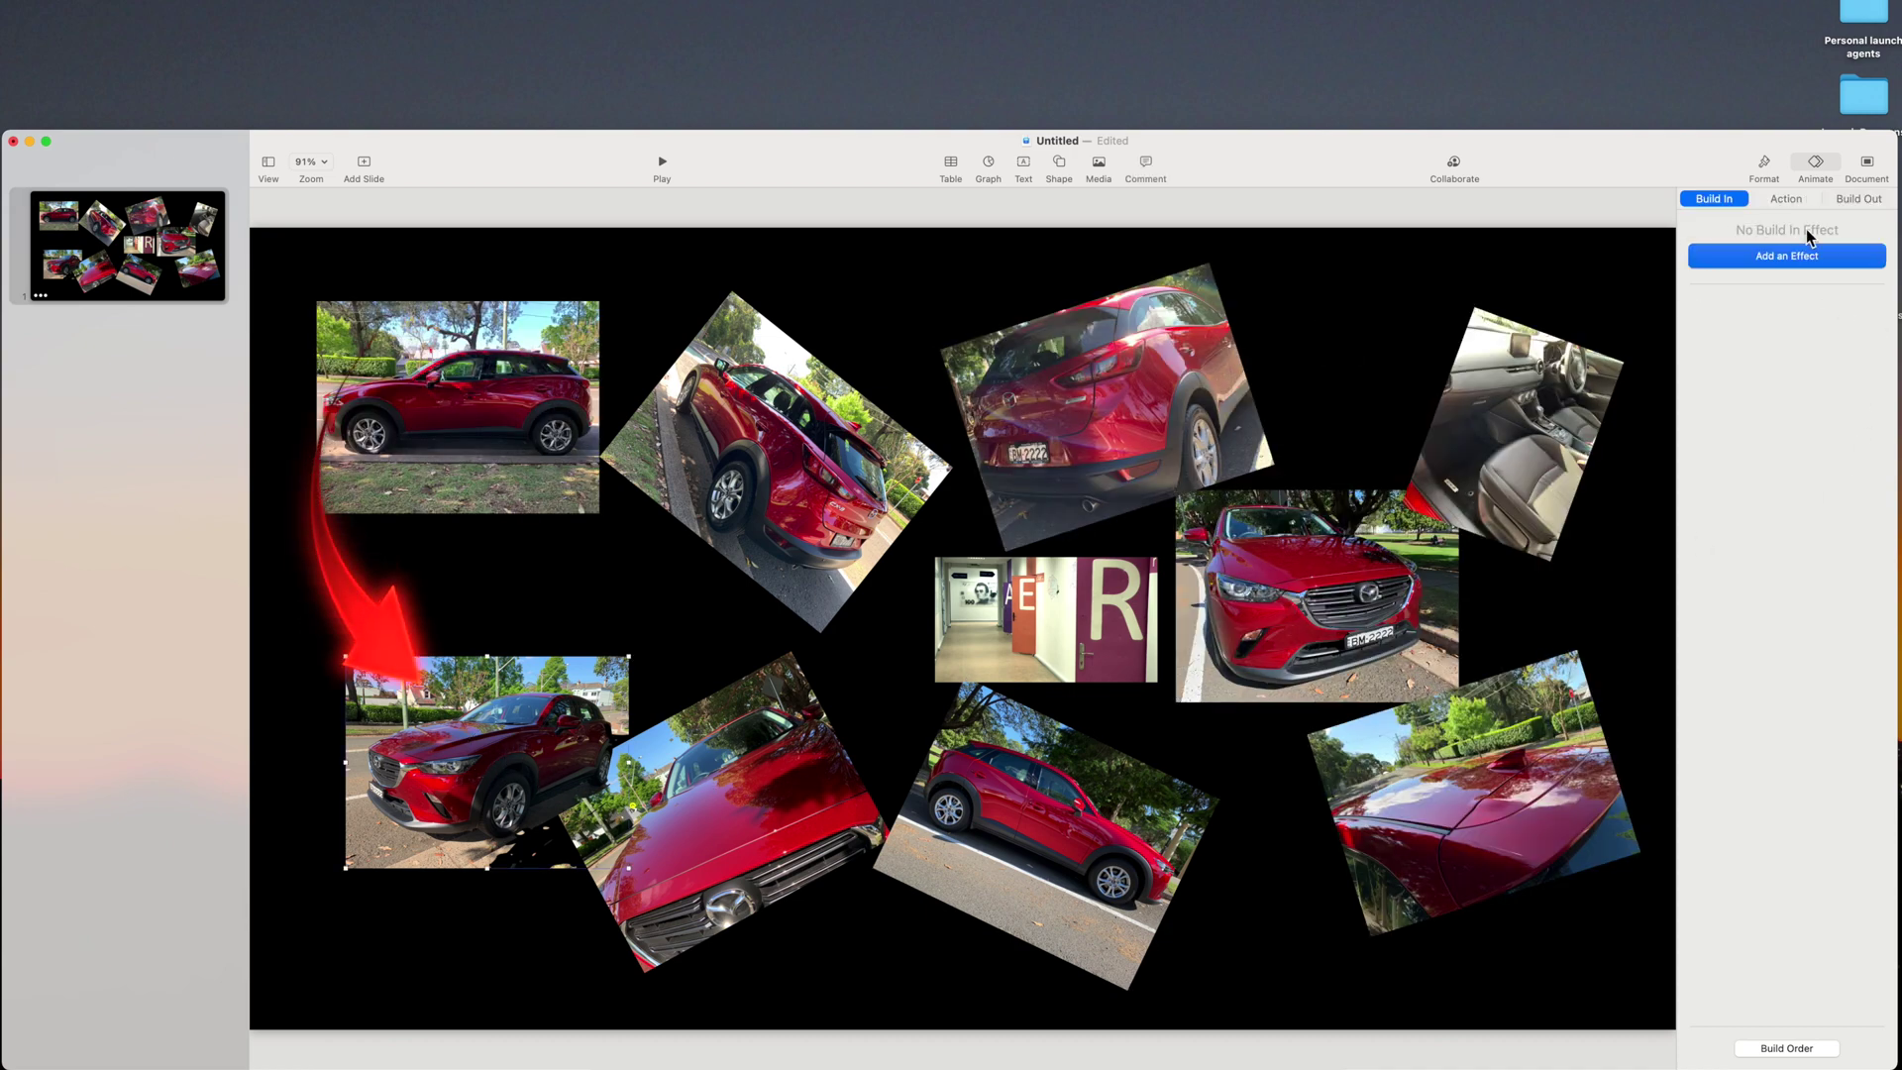
left_click(1714, 199)
left_click(1795, 260)
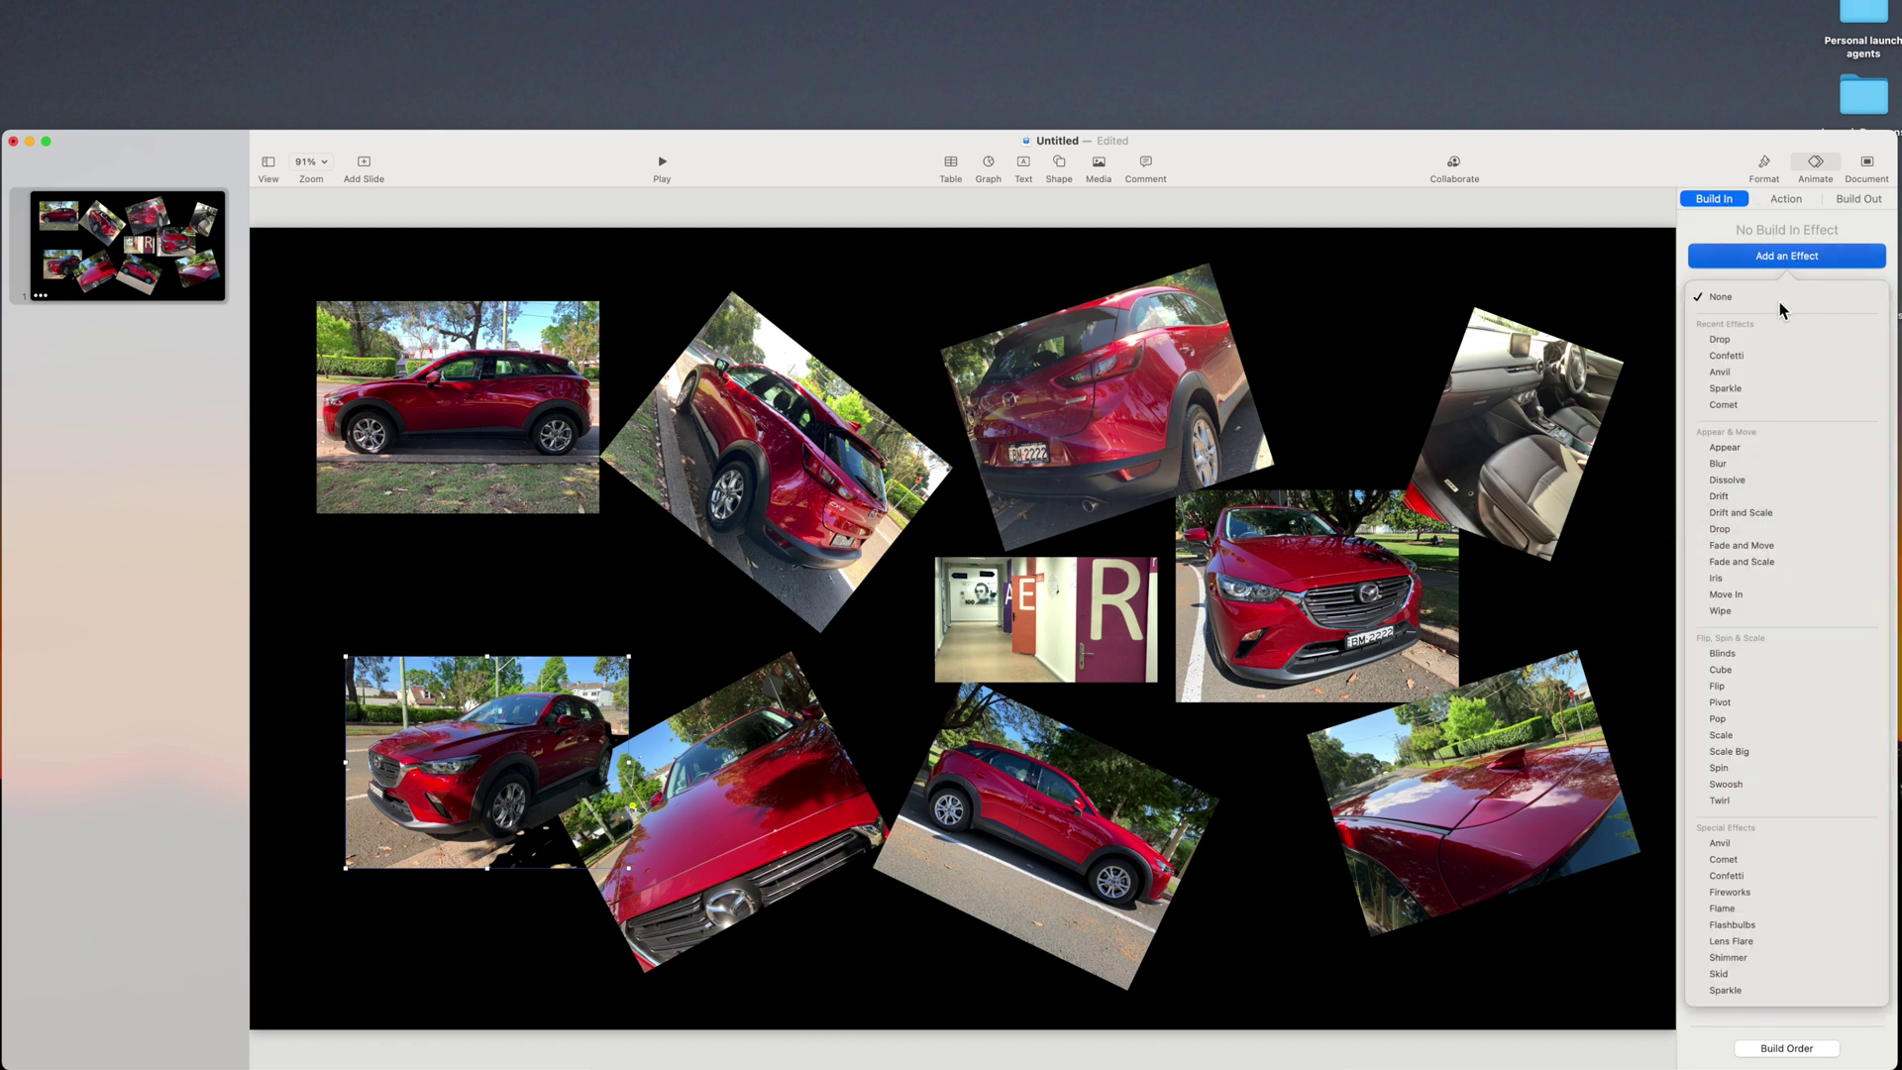
left_click(1727, 388)
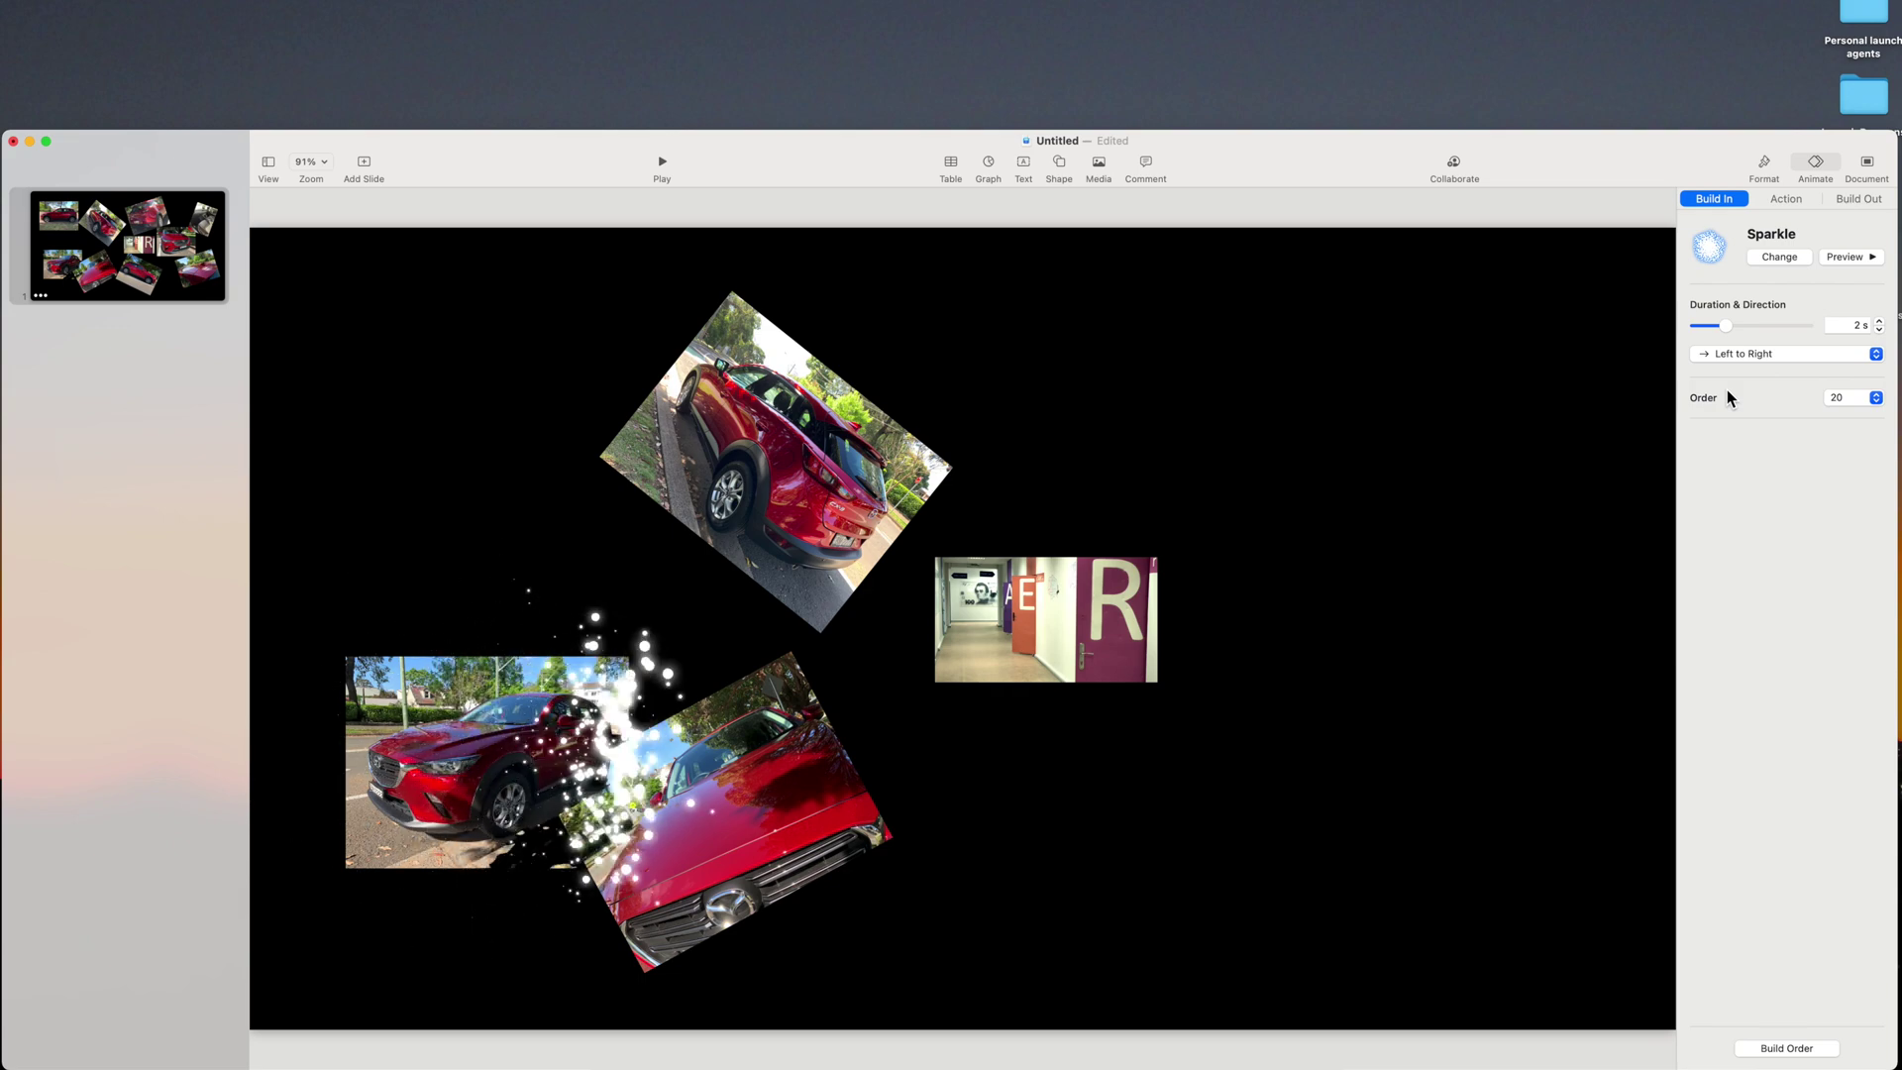
left_click(1779, 256)
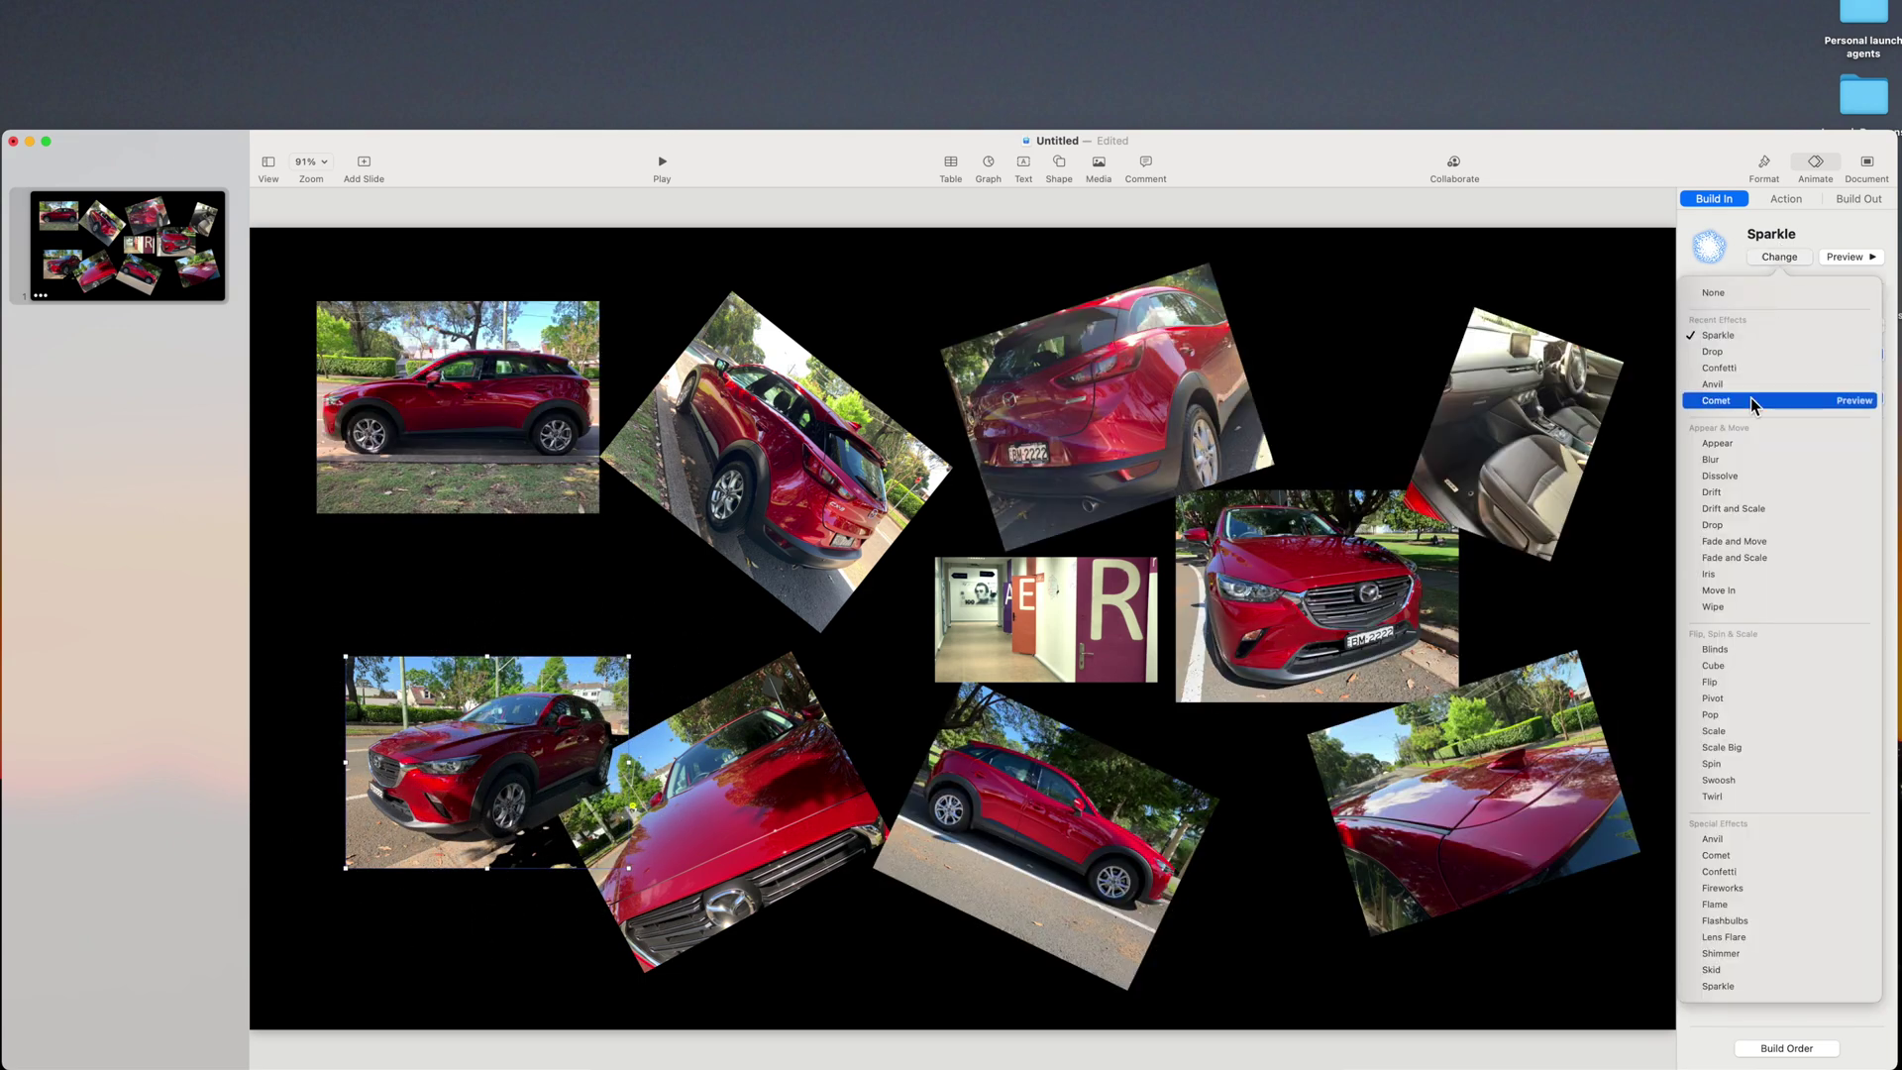
left_click(1739, 888)
left_click(1779, 256)
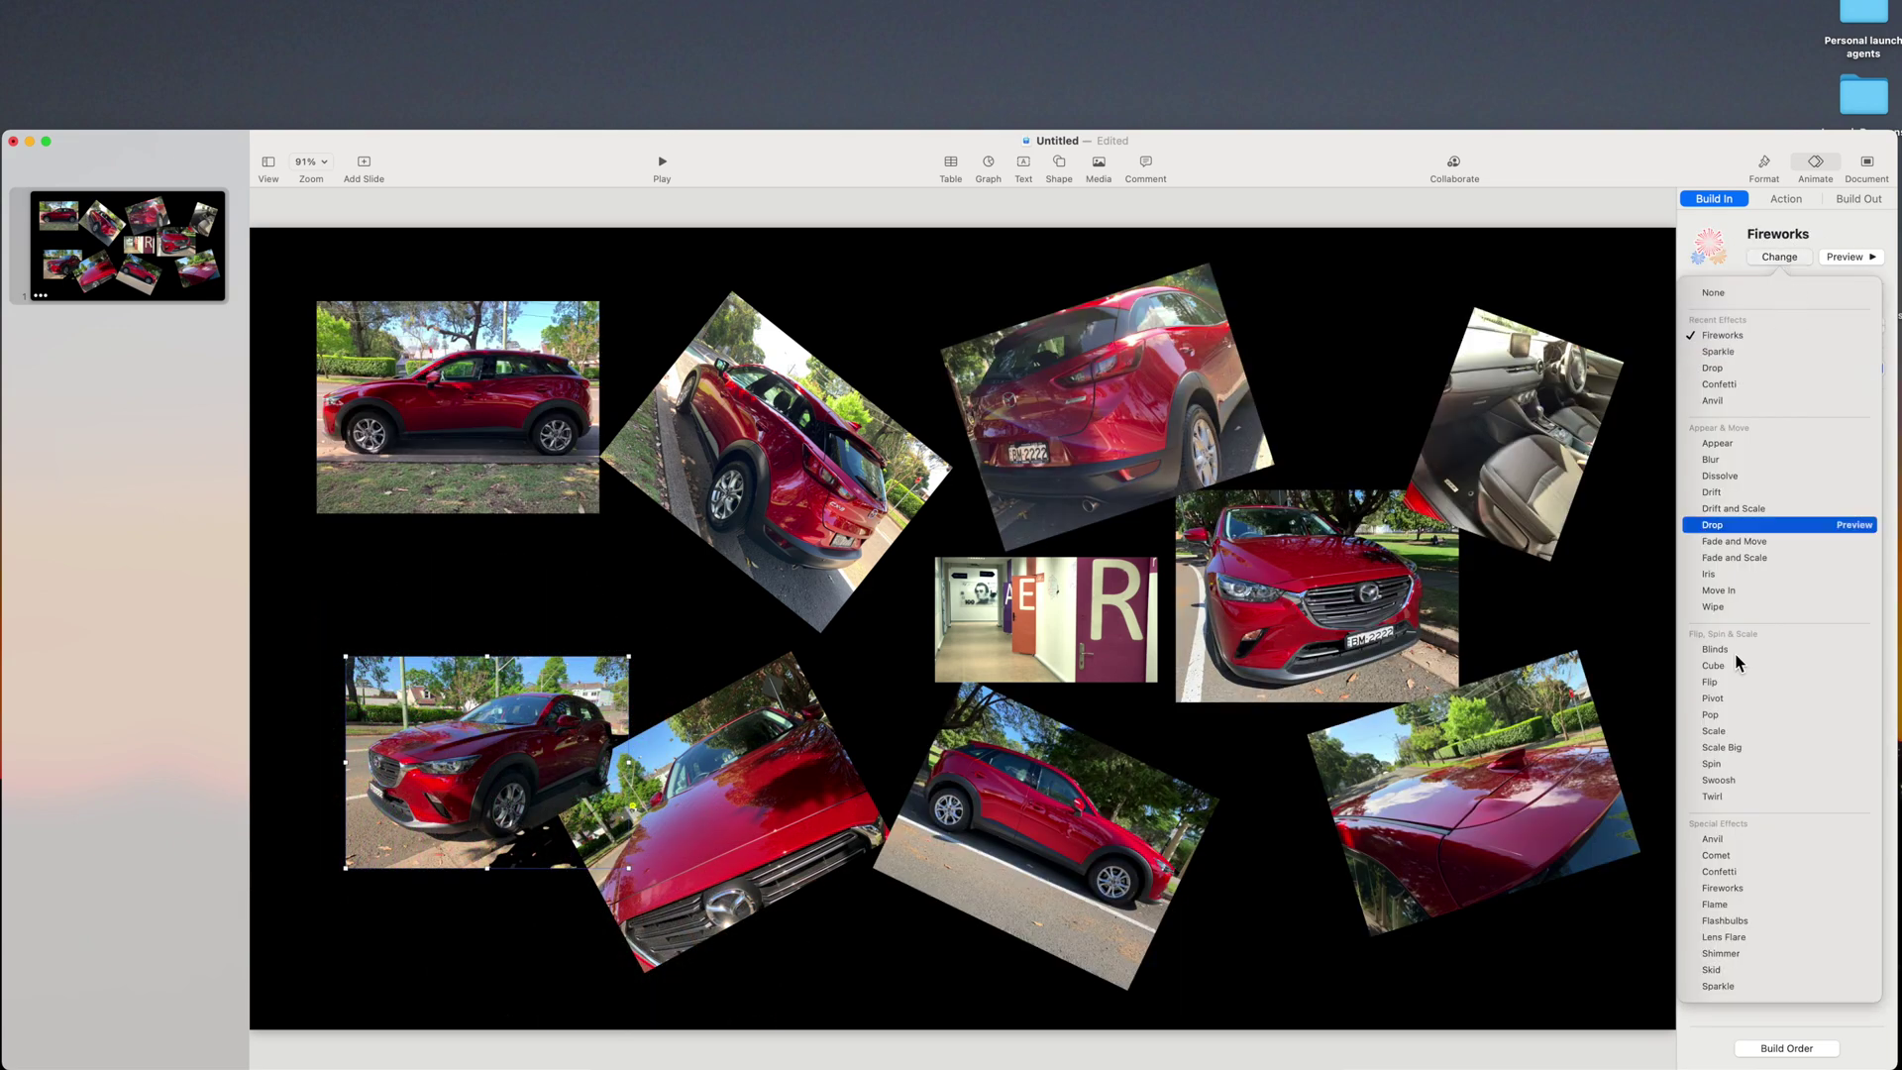
left_click(1738, 870)
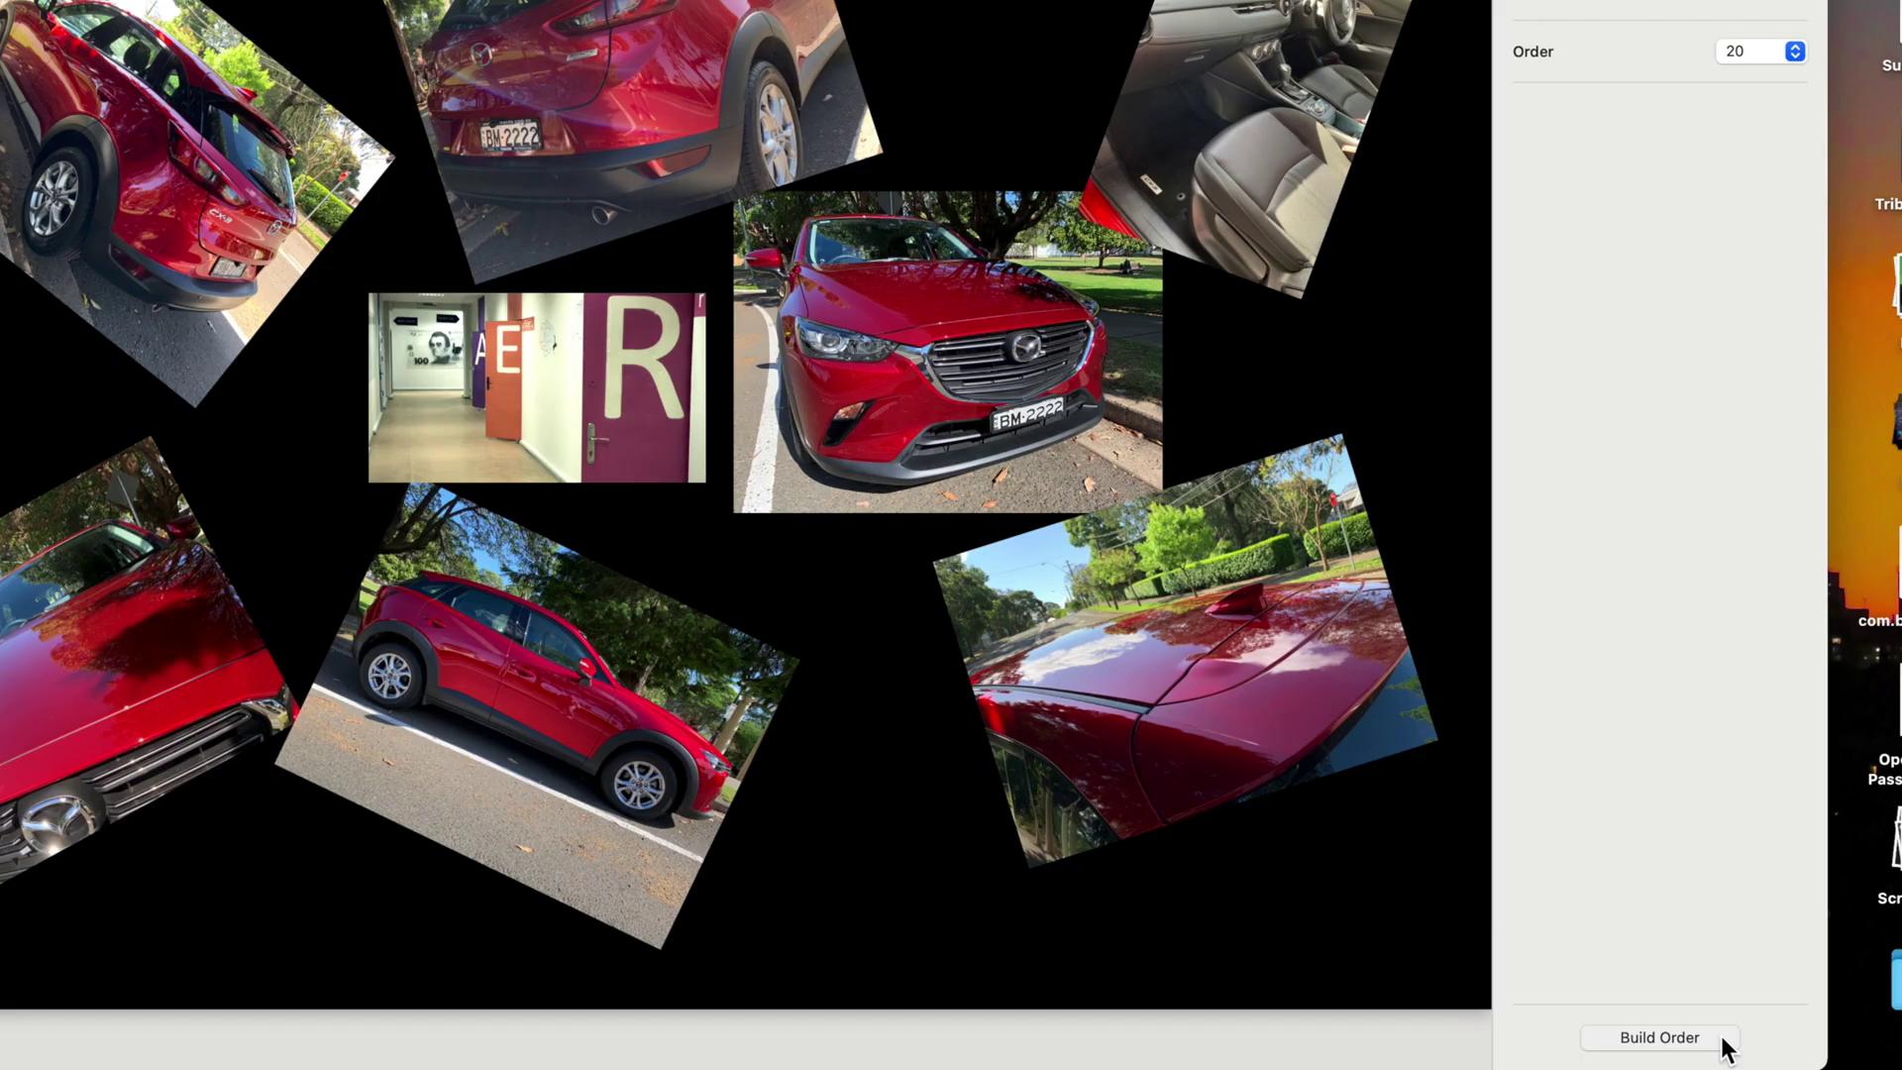
In Build Order, drag the IMG_8984 Flip action down to step 17, keeping Start On Click.
left_click(1830, 1052)
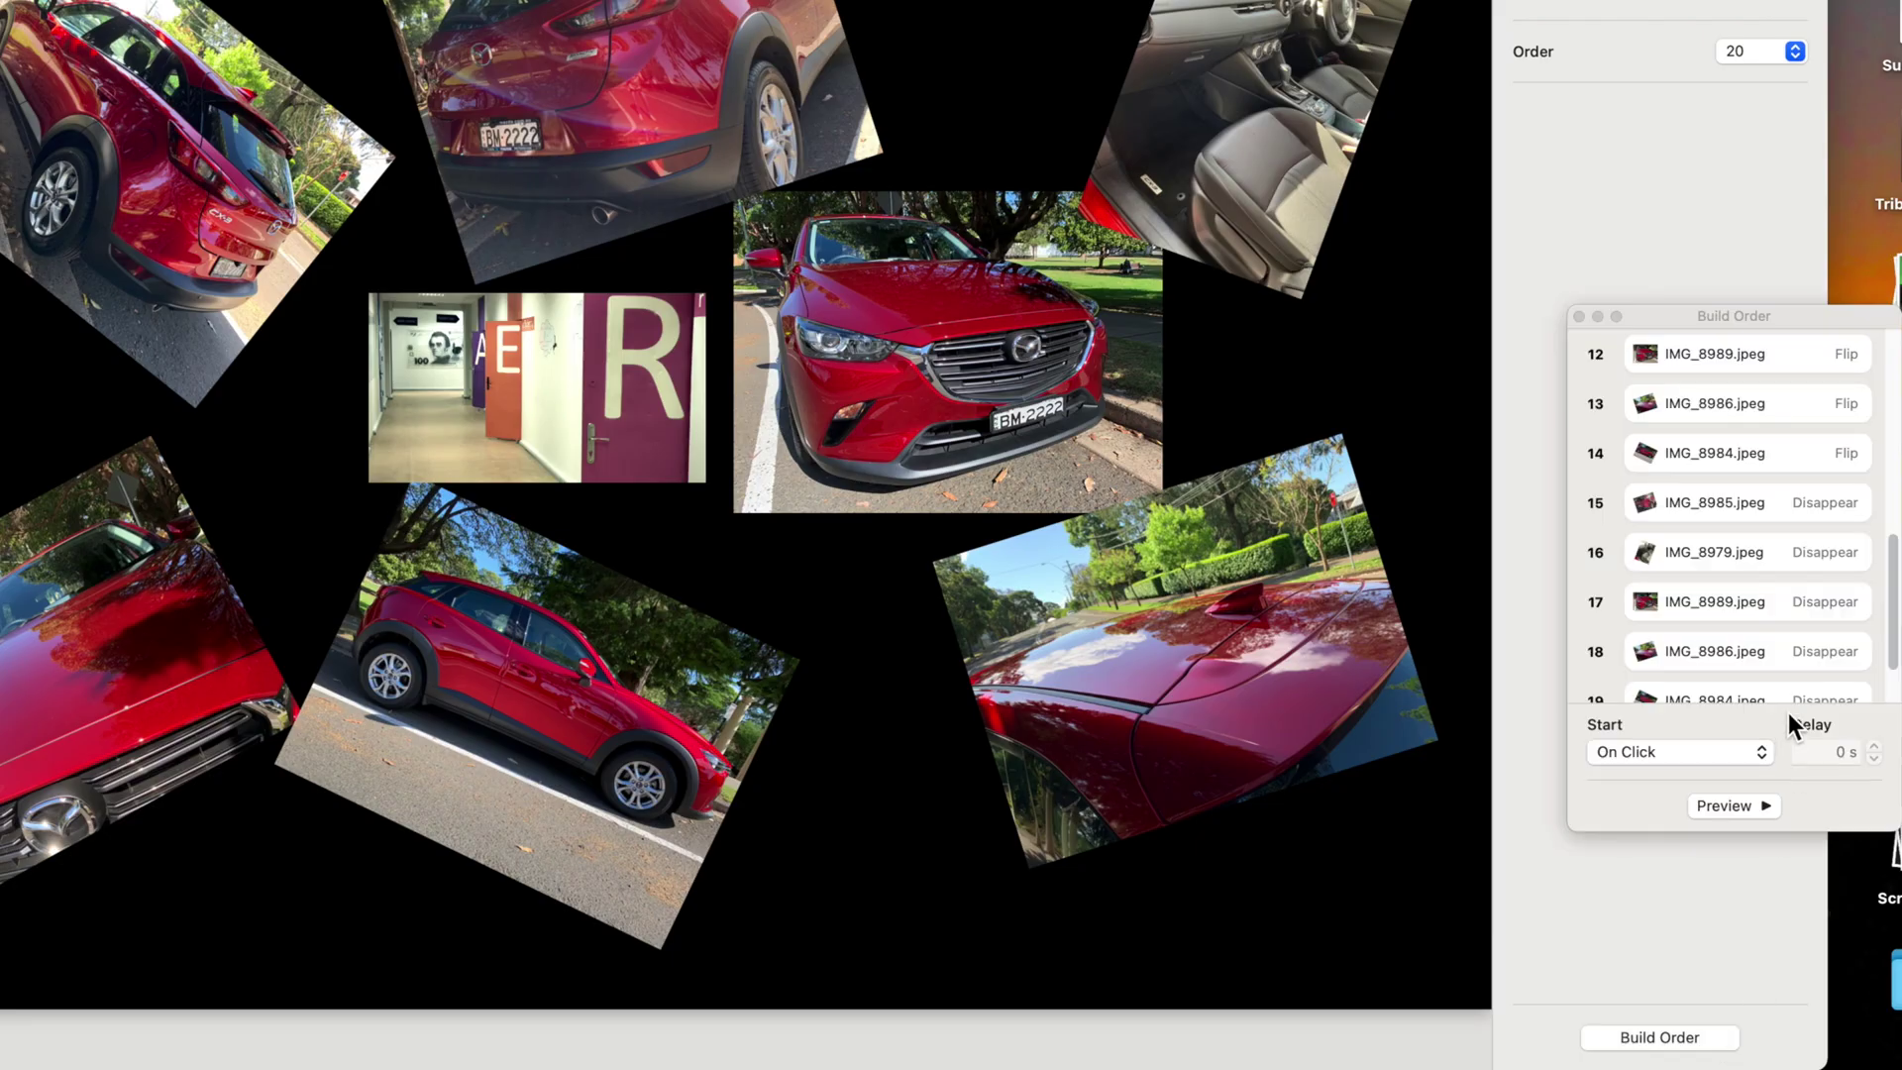
mouse_move(1708, 456)
left_mouse_down()
mouse_move(1697, 620)
mouse_move(1698, 594)
mouse_move(1761, 577)
left_mouse_up()
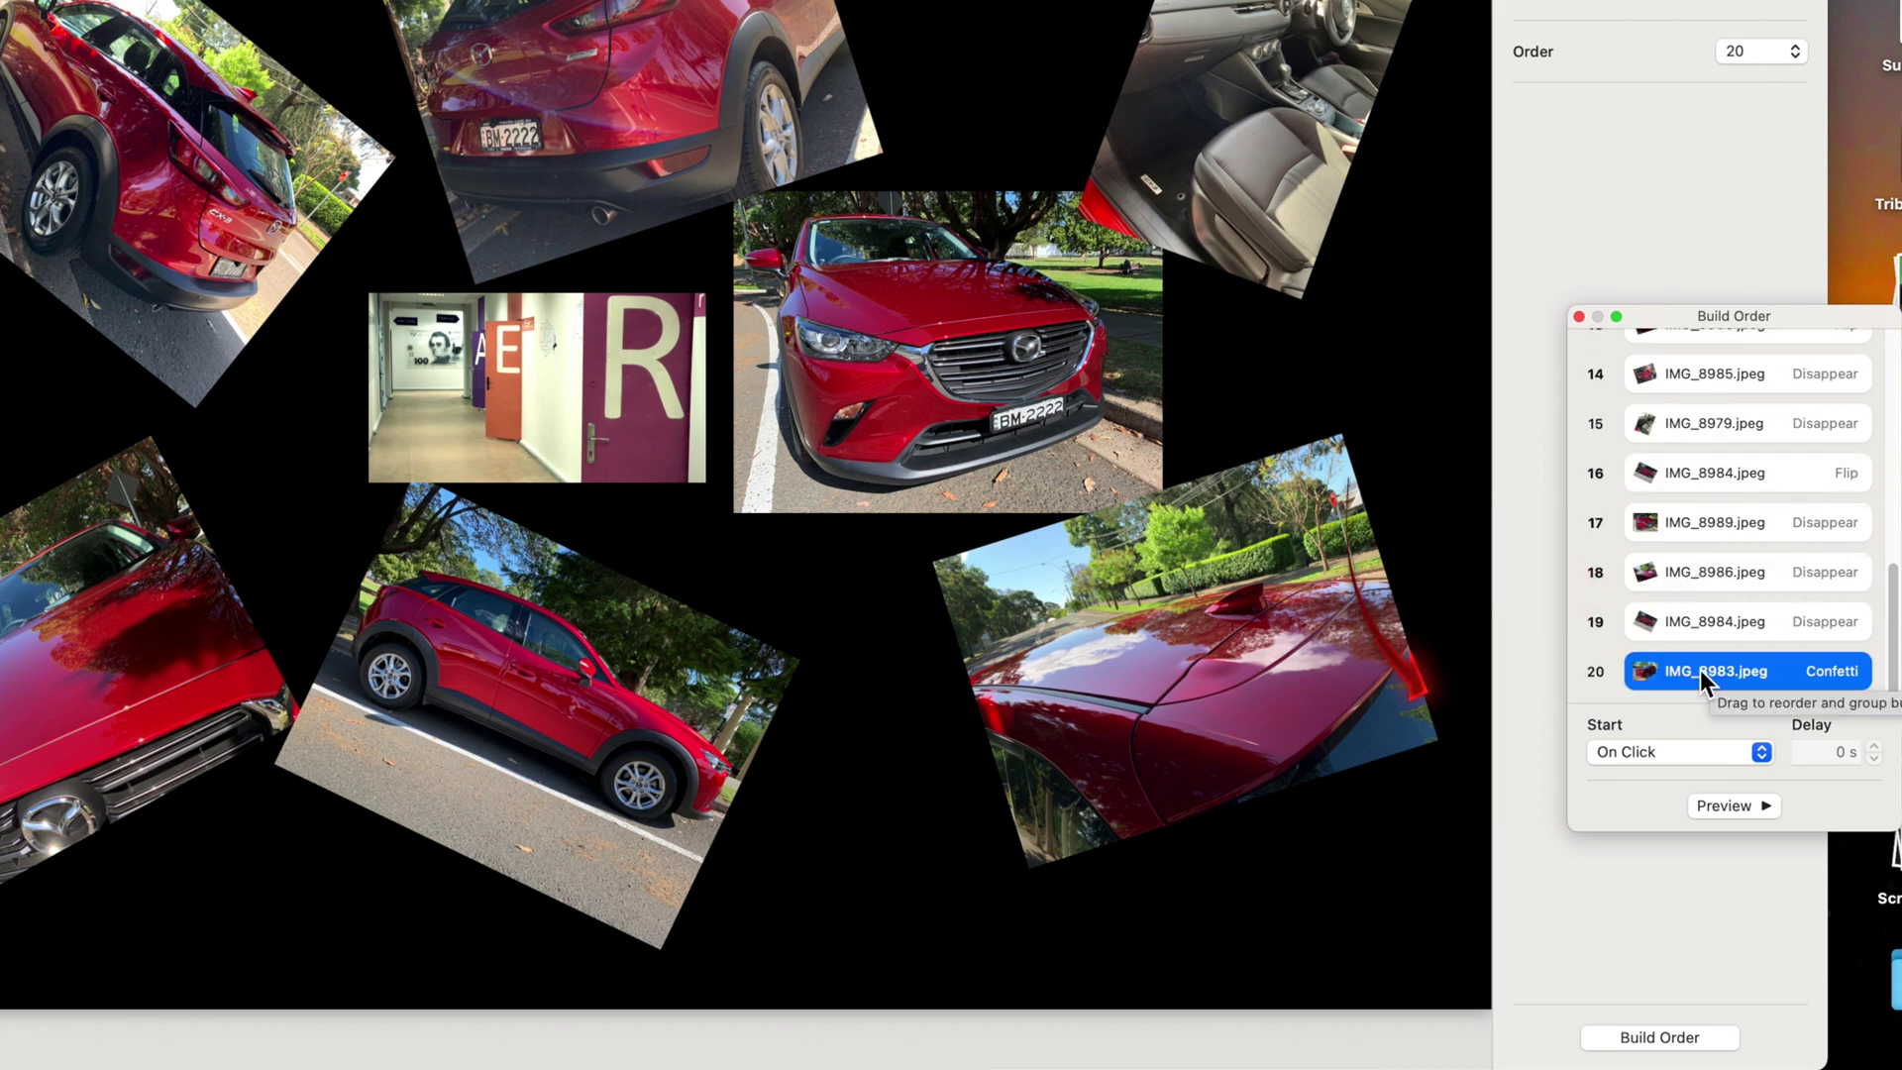
mouse_move(1728, 480)
left_mouse_down()
mouse_move(1716, 541)
mouse_move(1755, 550)
left_mouse_up()
left_click(1740, 763)
left_click(1740, 757)
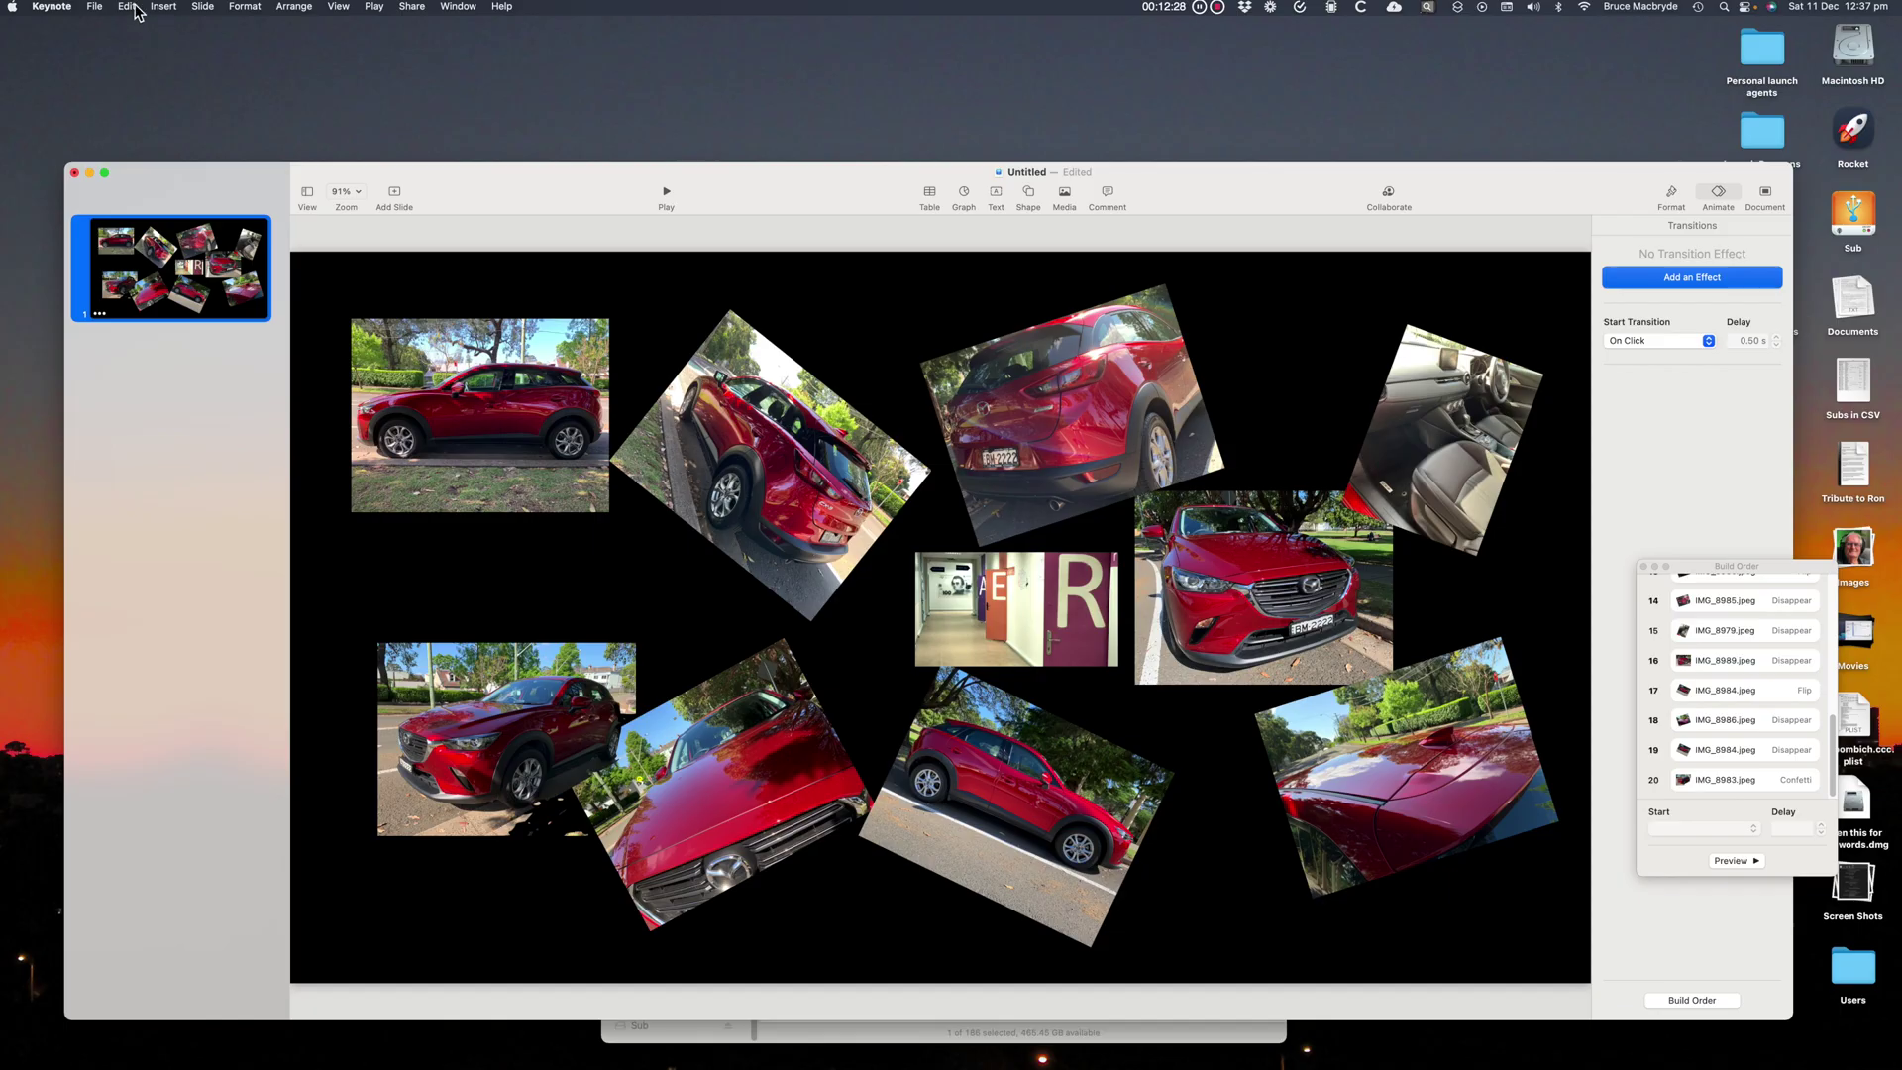
Duplicate the slide and replace the copy's top-left car photo with the laptop jpg from Downloads.
left_click(127, 6)
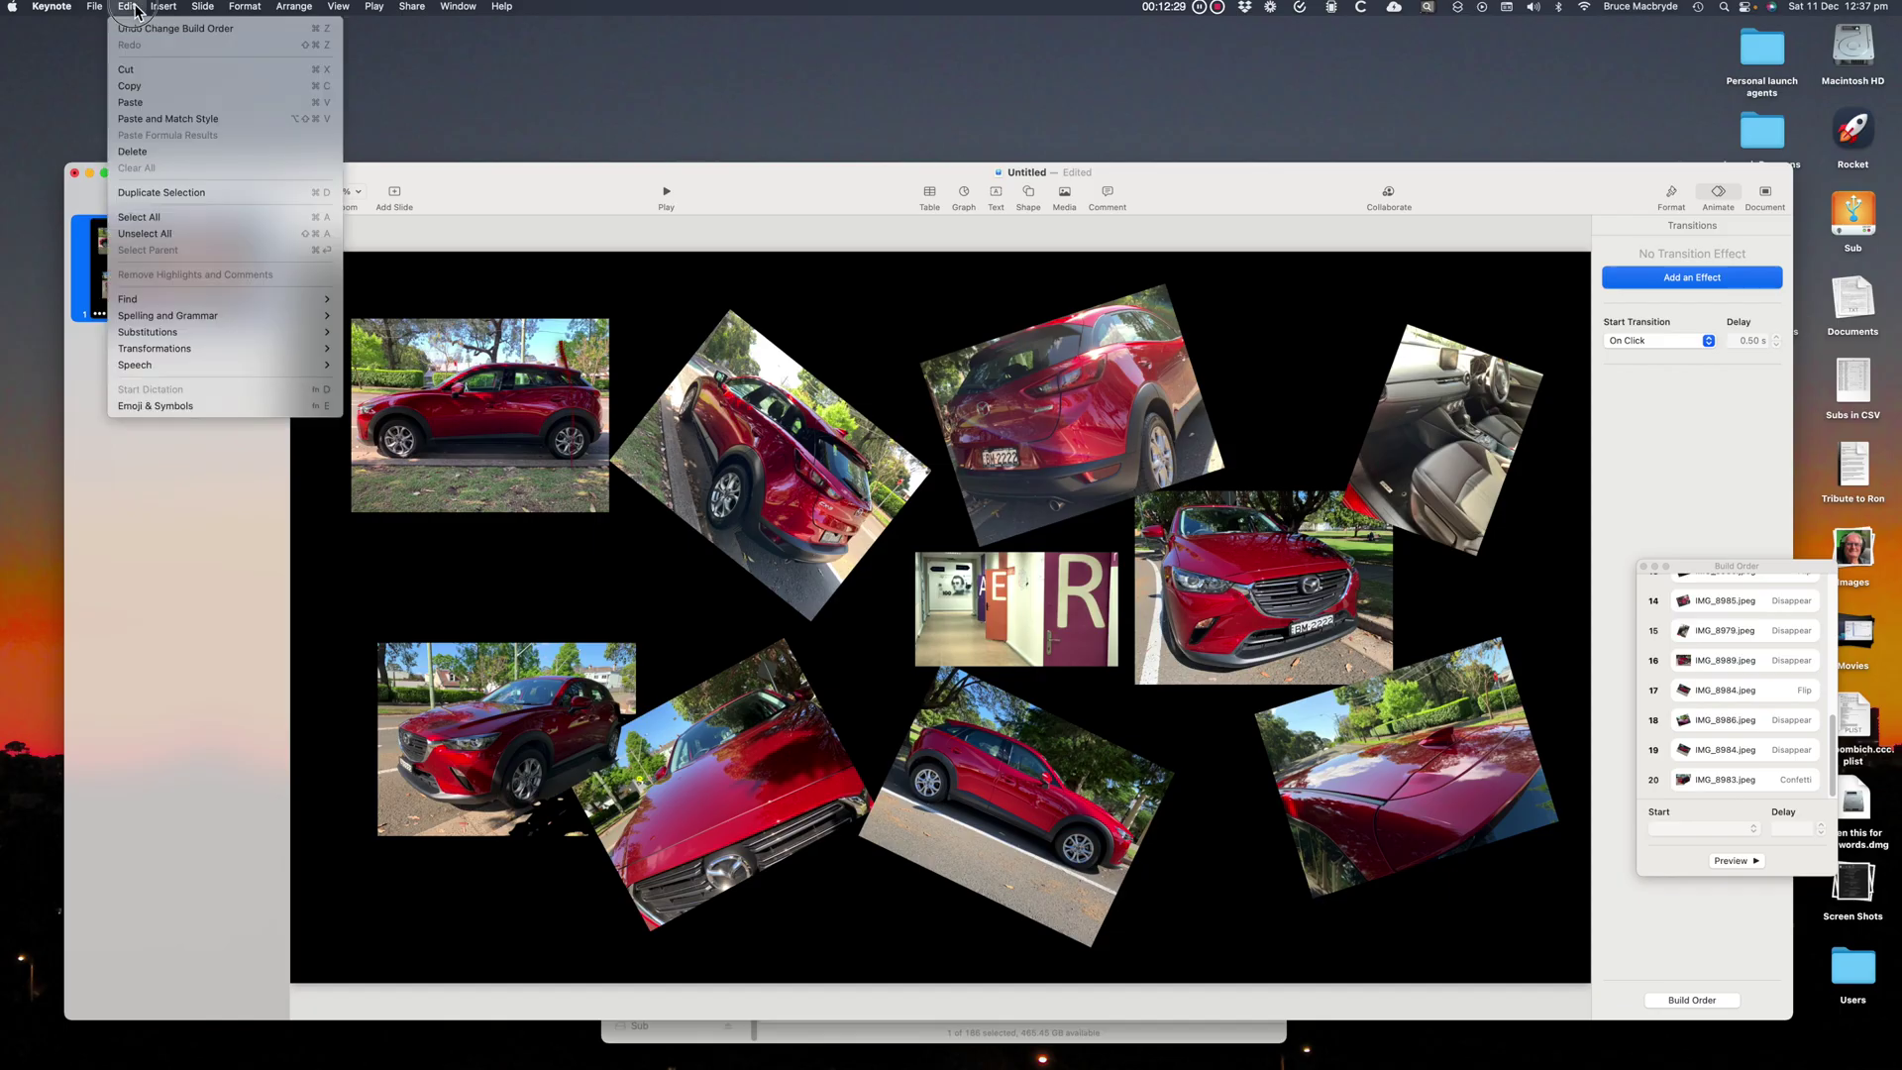
left_click(166, 192)
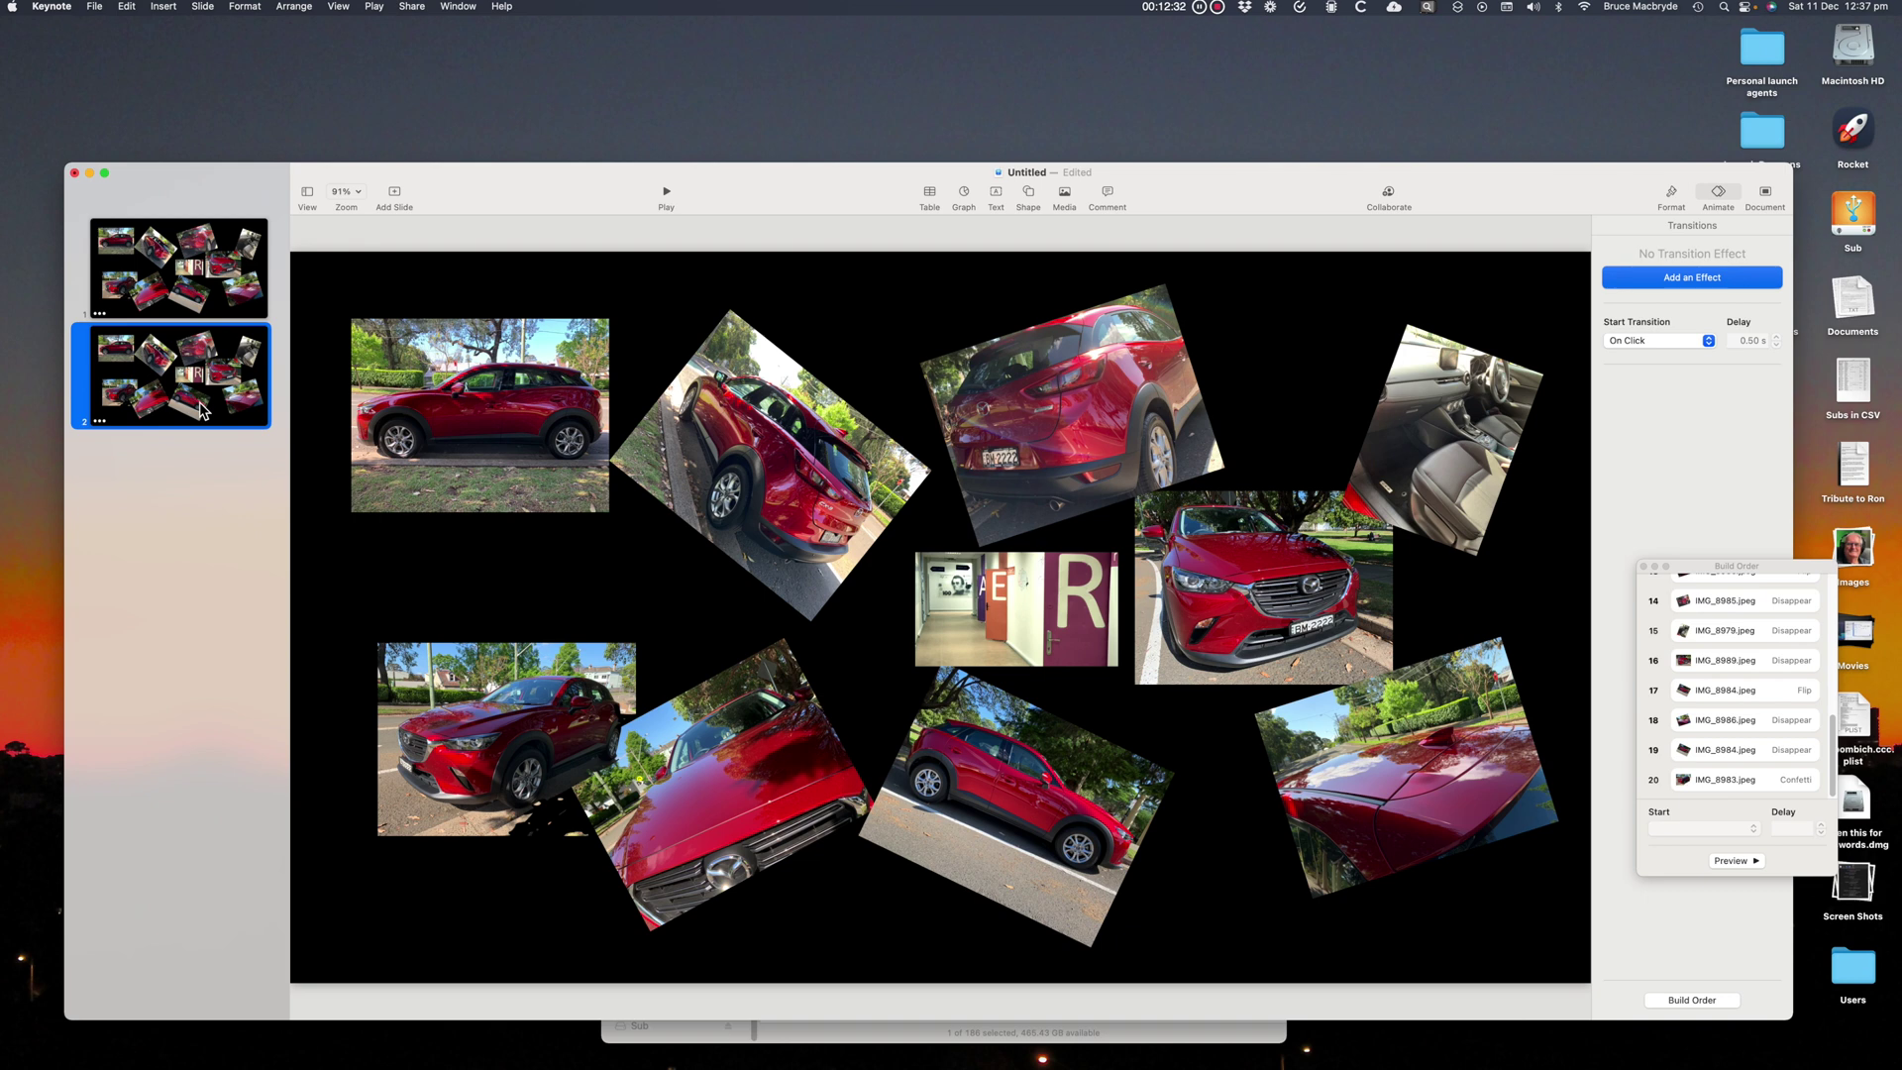
left_click(458, 403)
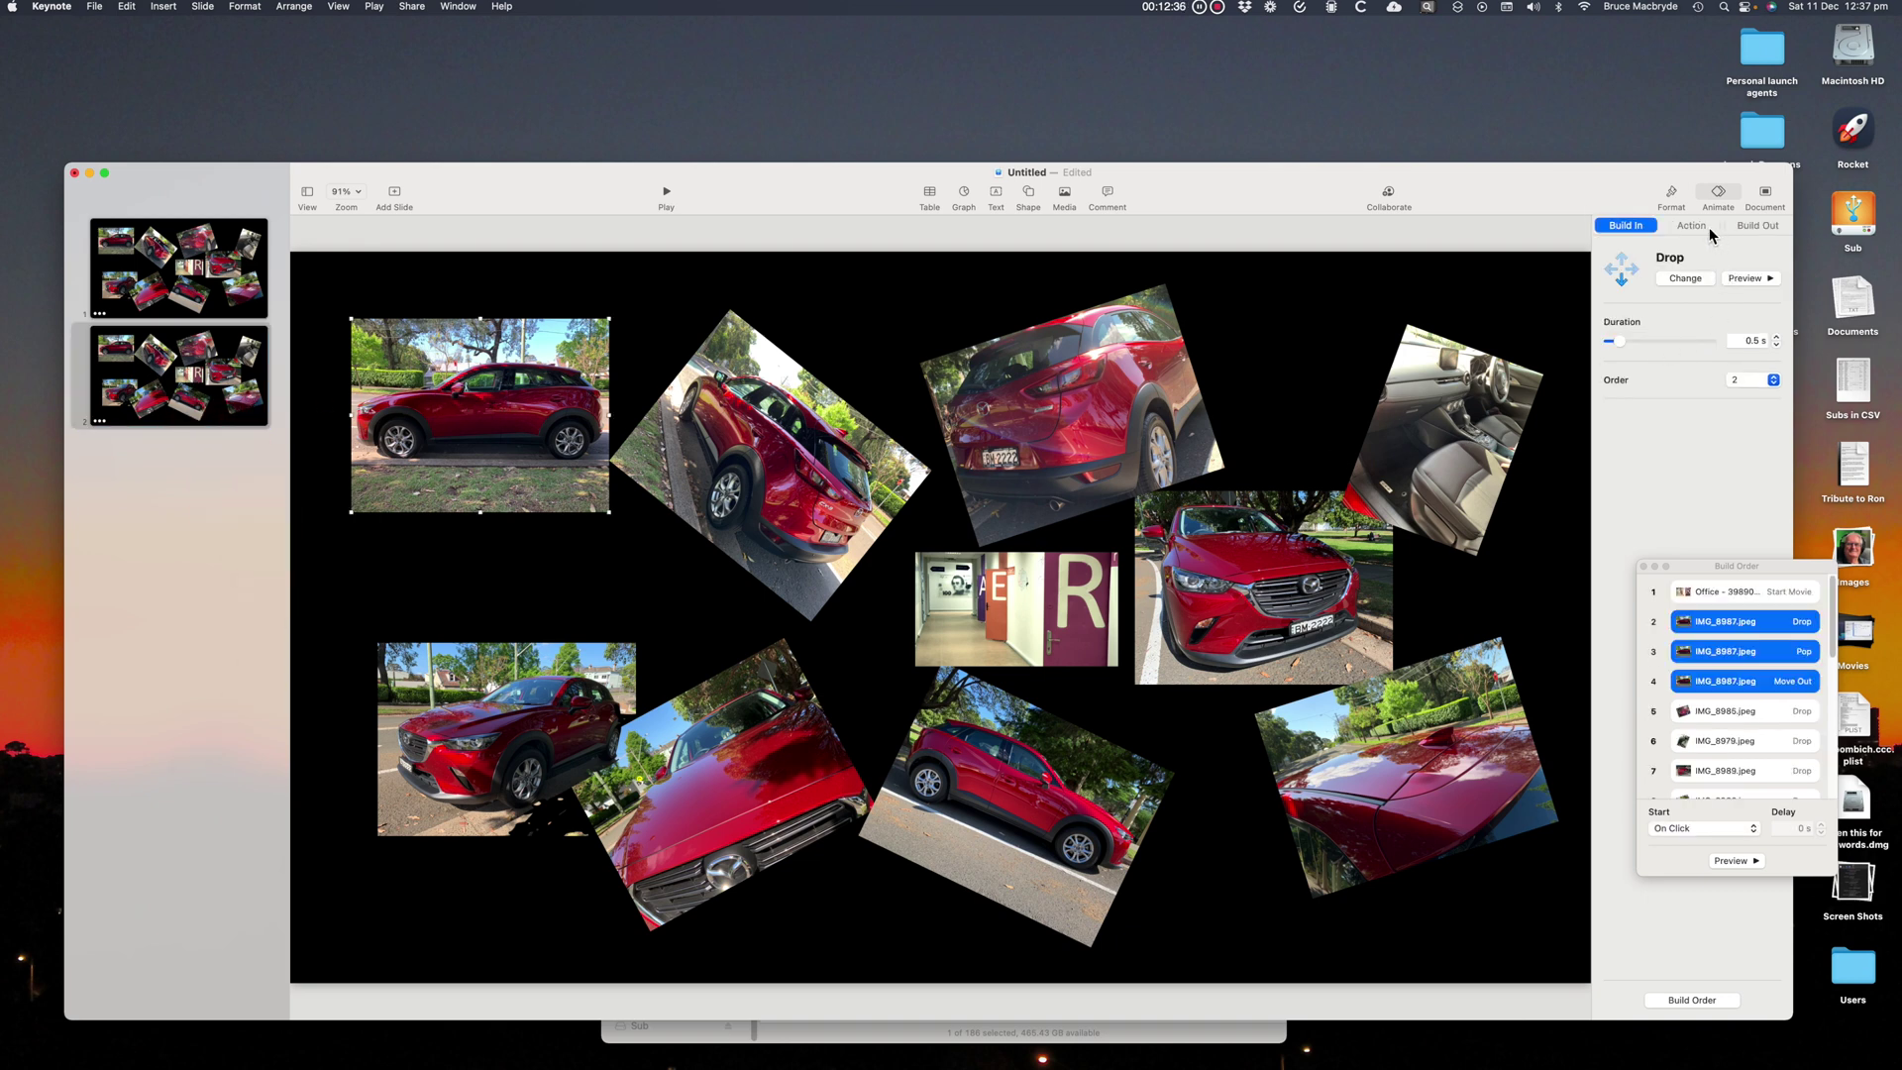
left_click(1671, 198)
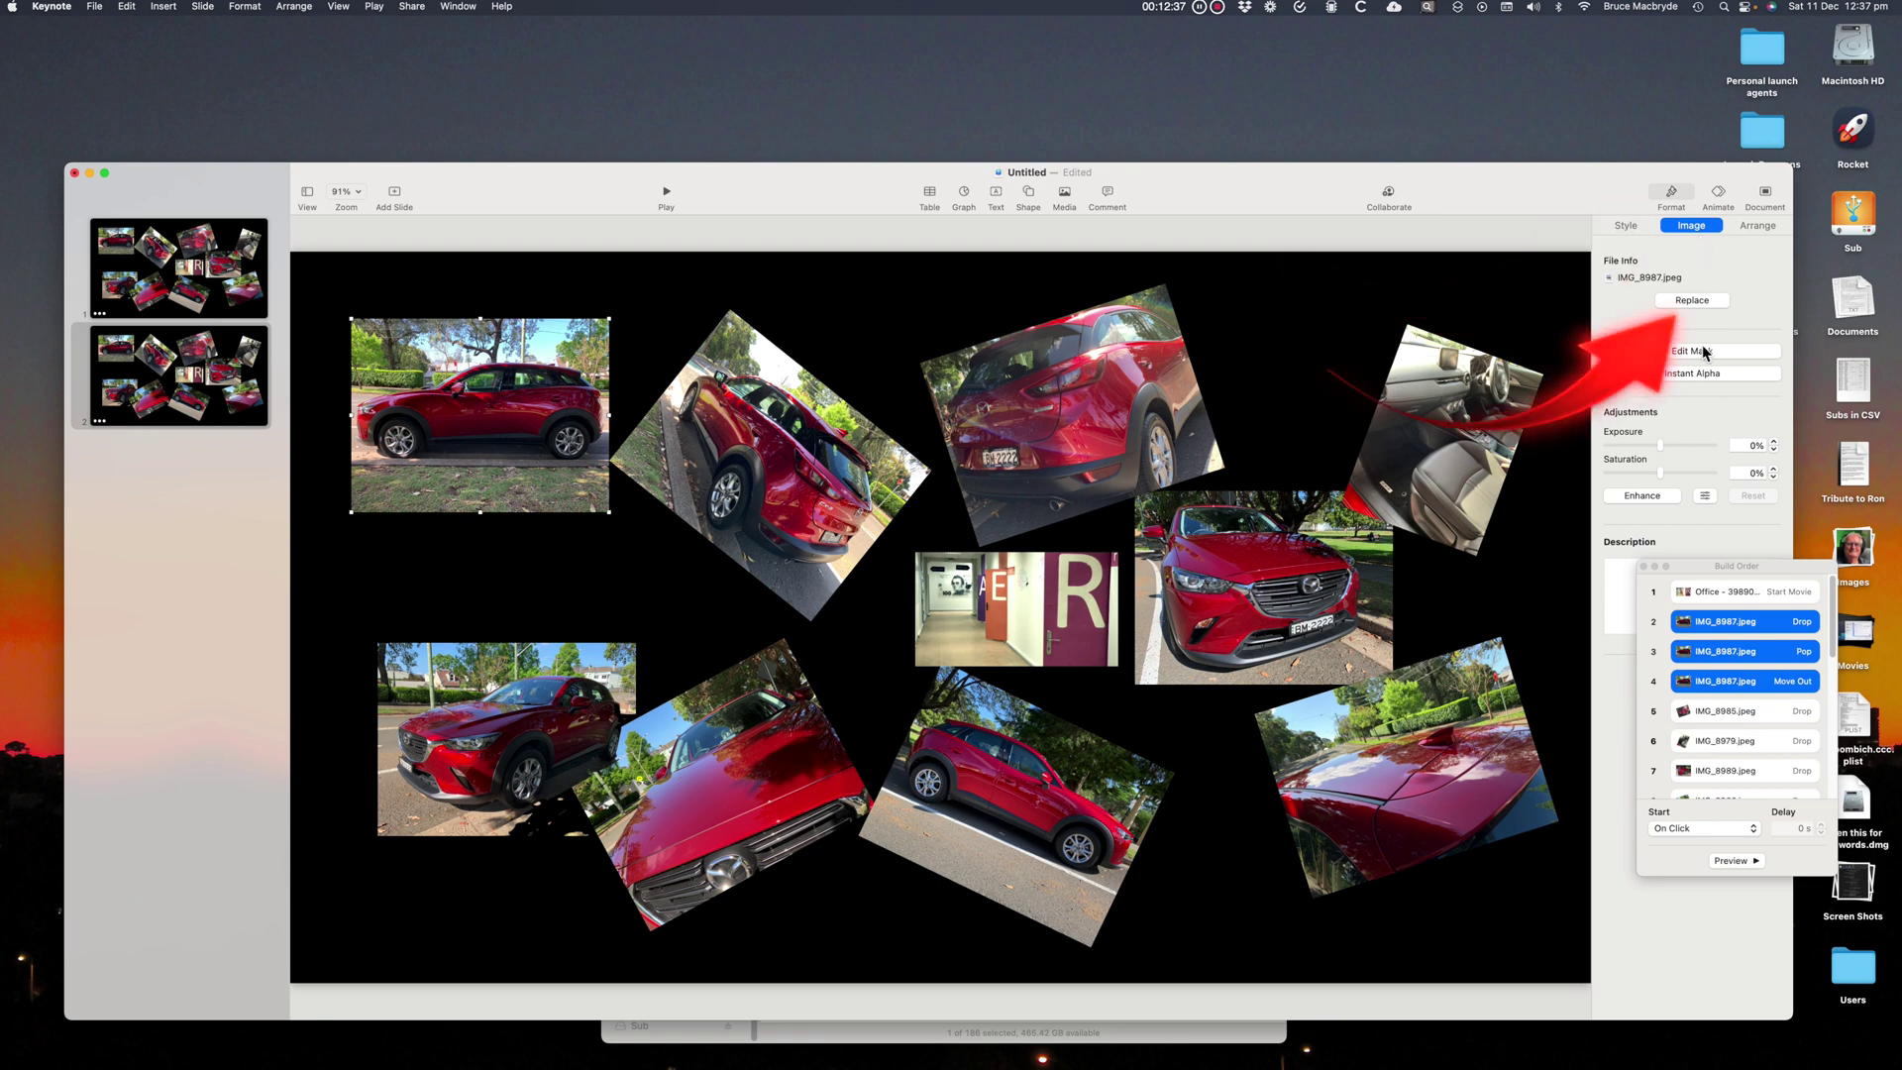
left_click(1694, 301)
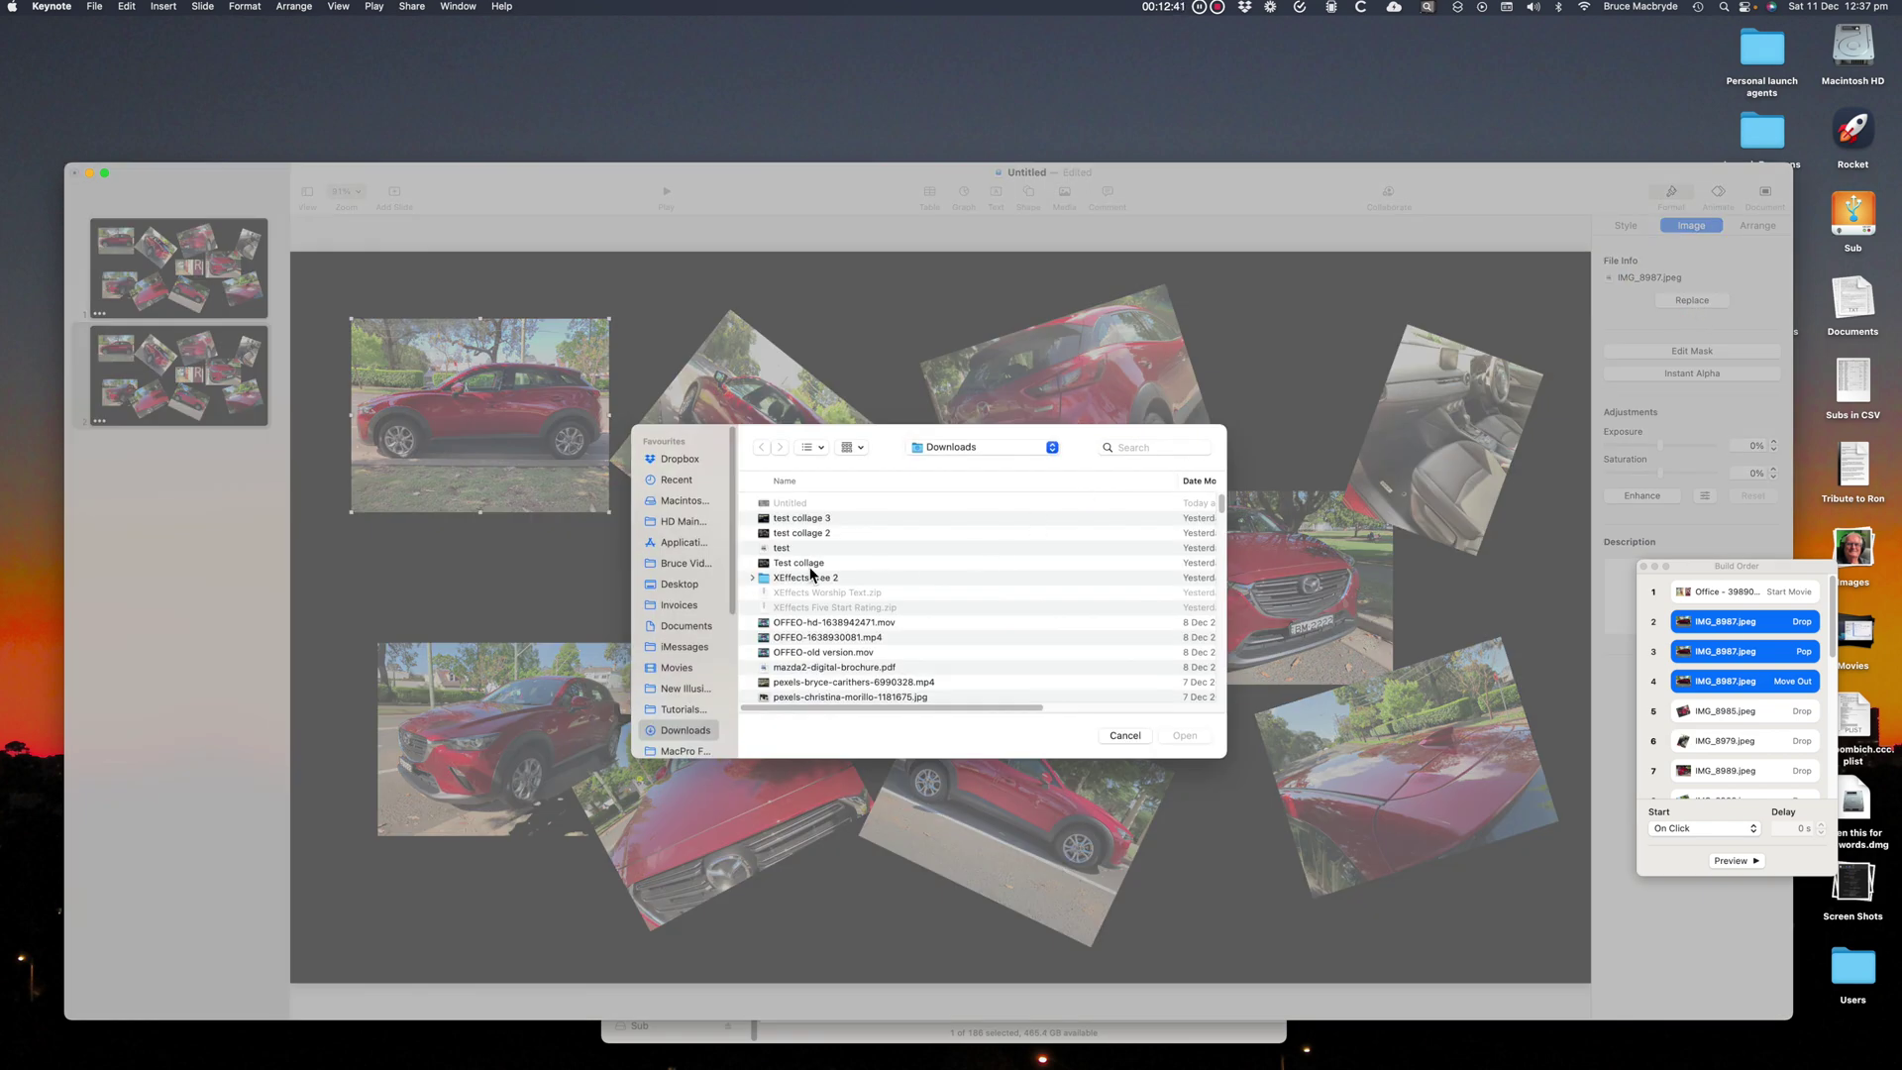
scroll(810, 575, "down", 5)
left_click(758, 615)
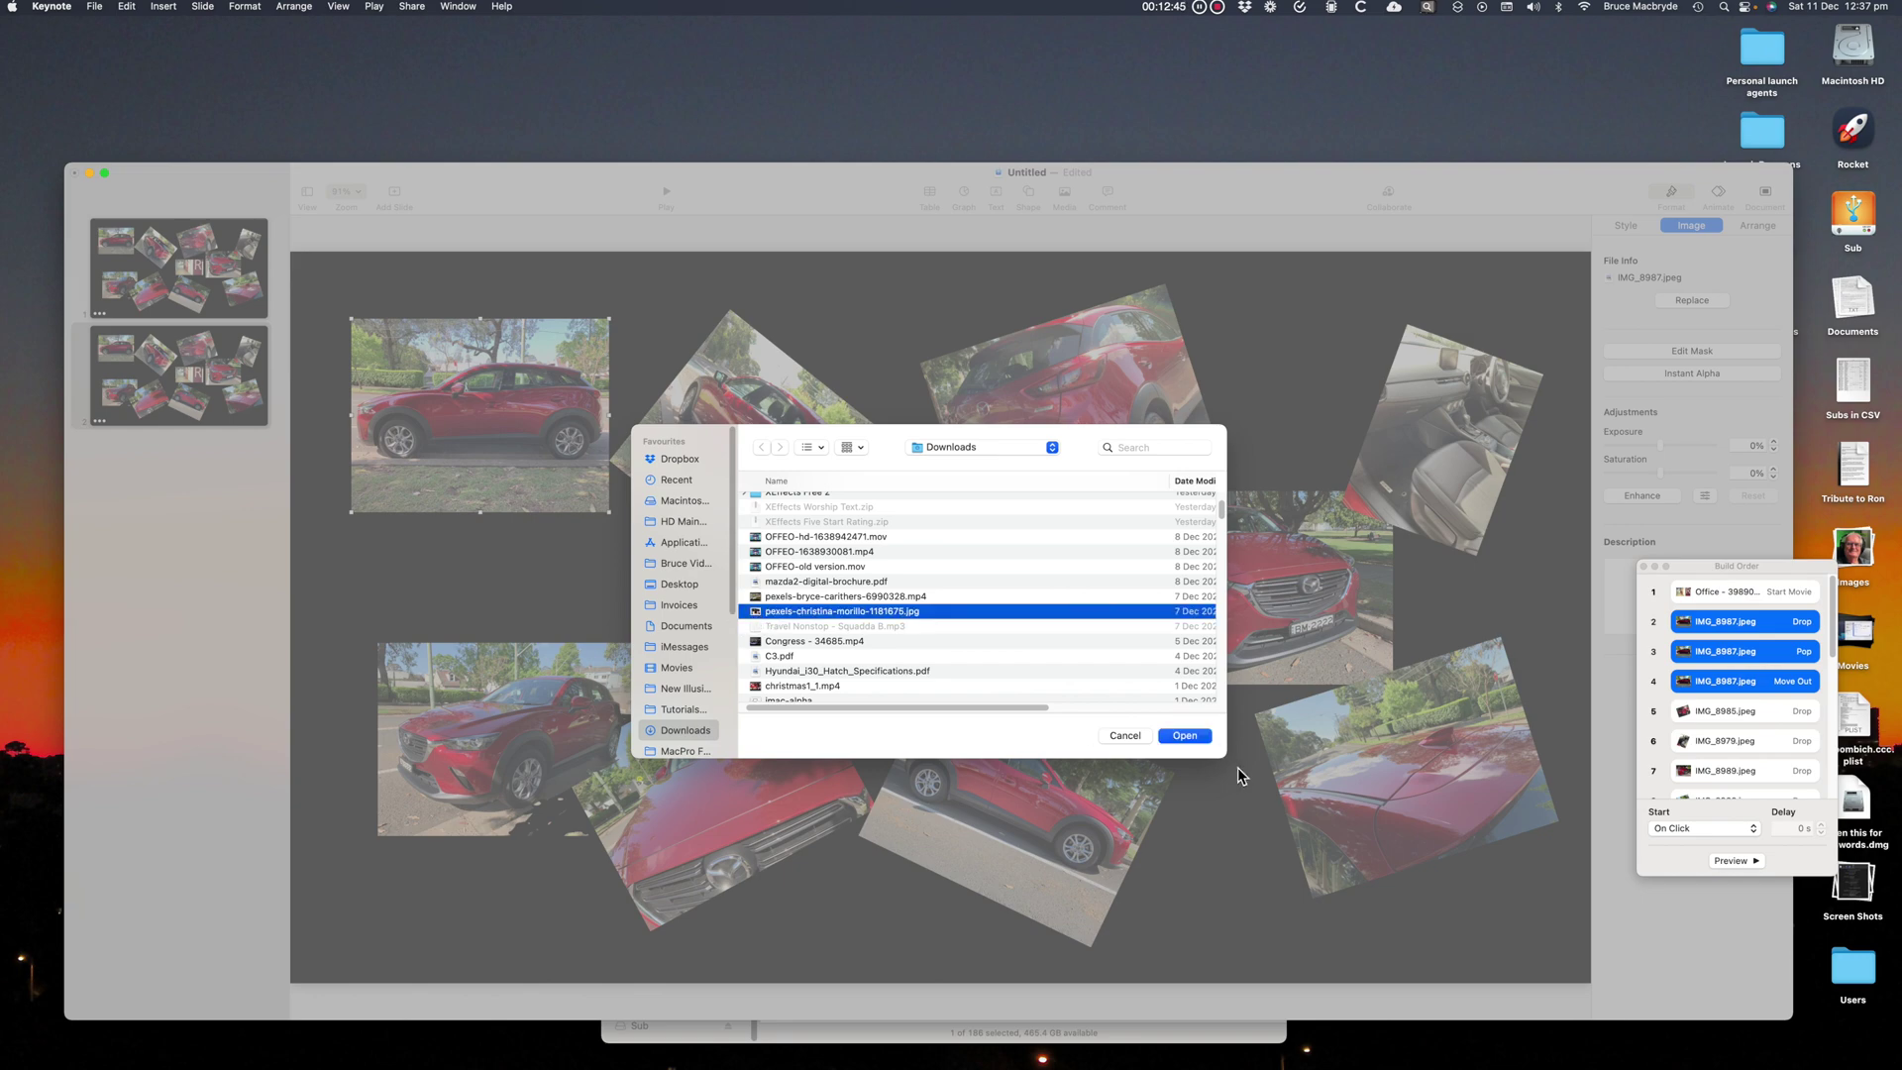
left_click(1193, 738)
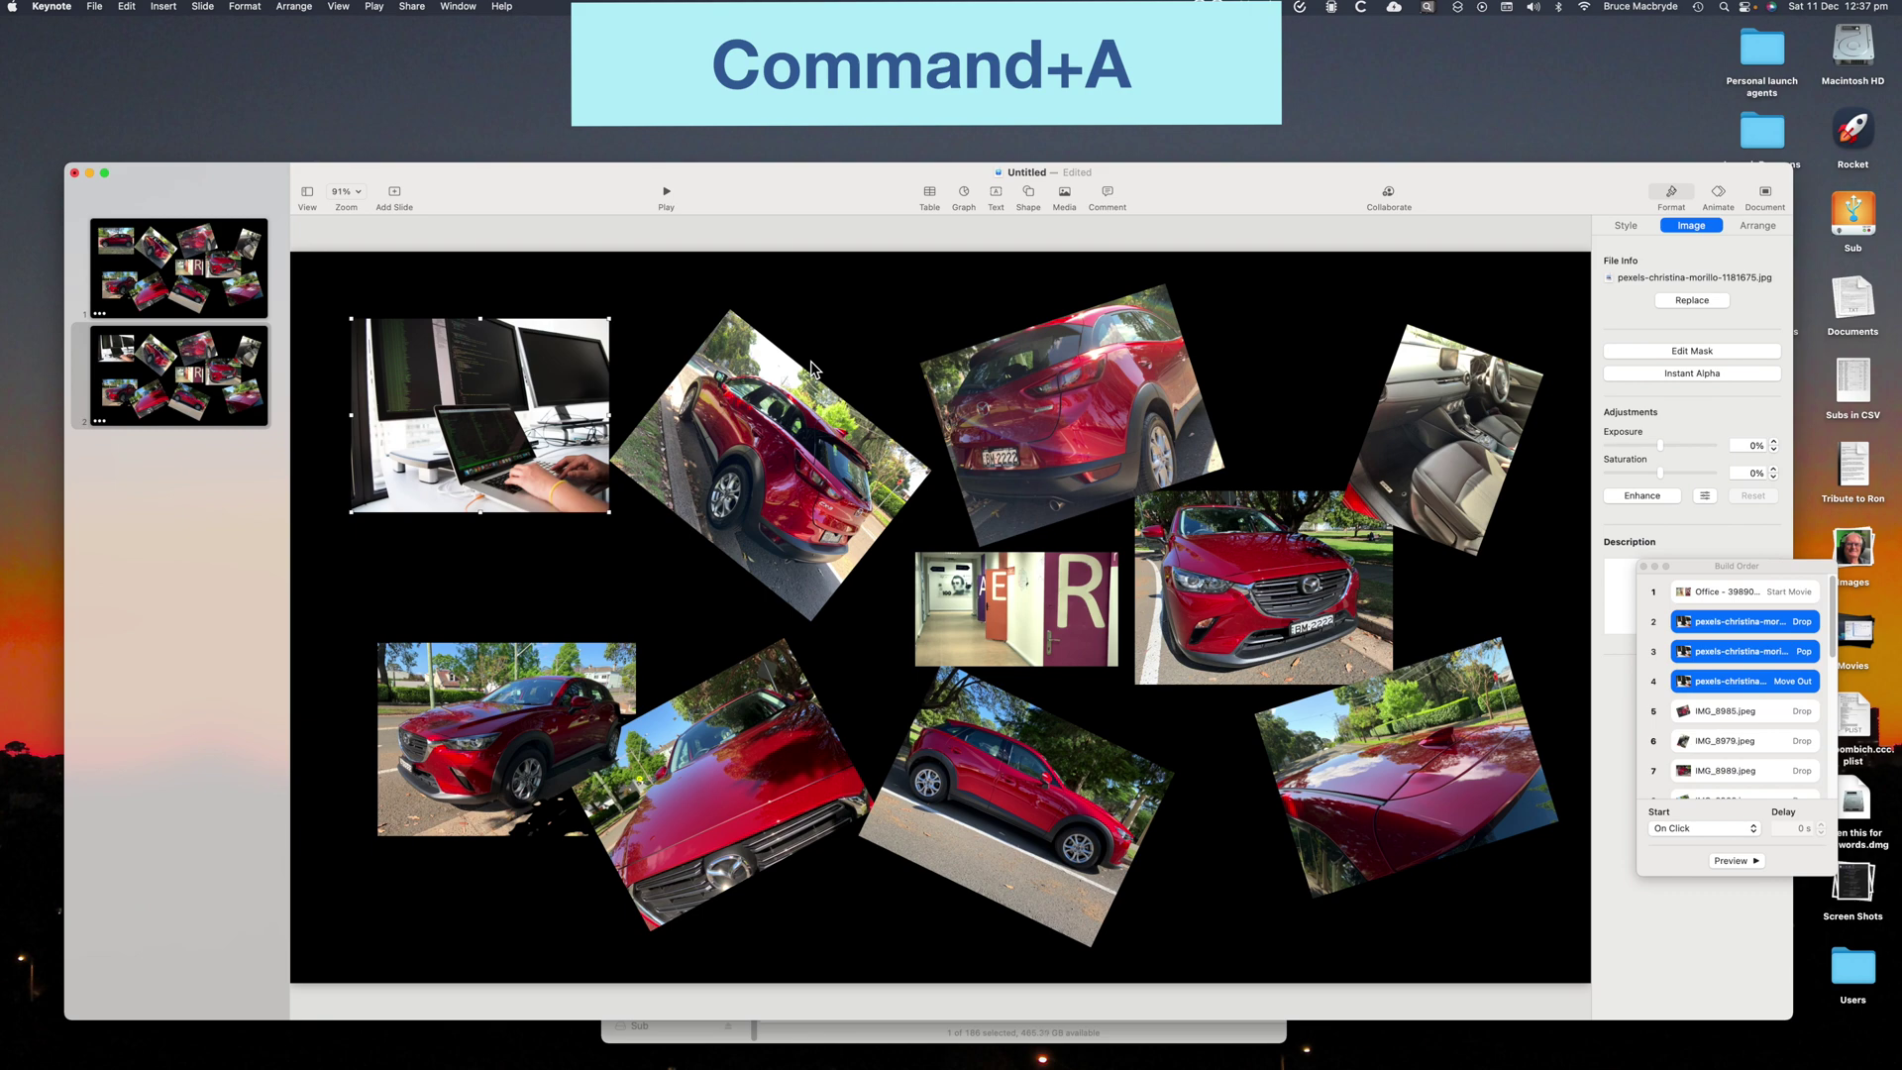
Delete every photo on slide 2 and give slide 1 an Iris transition.
left_click_drag(359, 284, 1486, 880)
key("Delete")
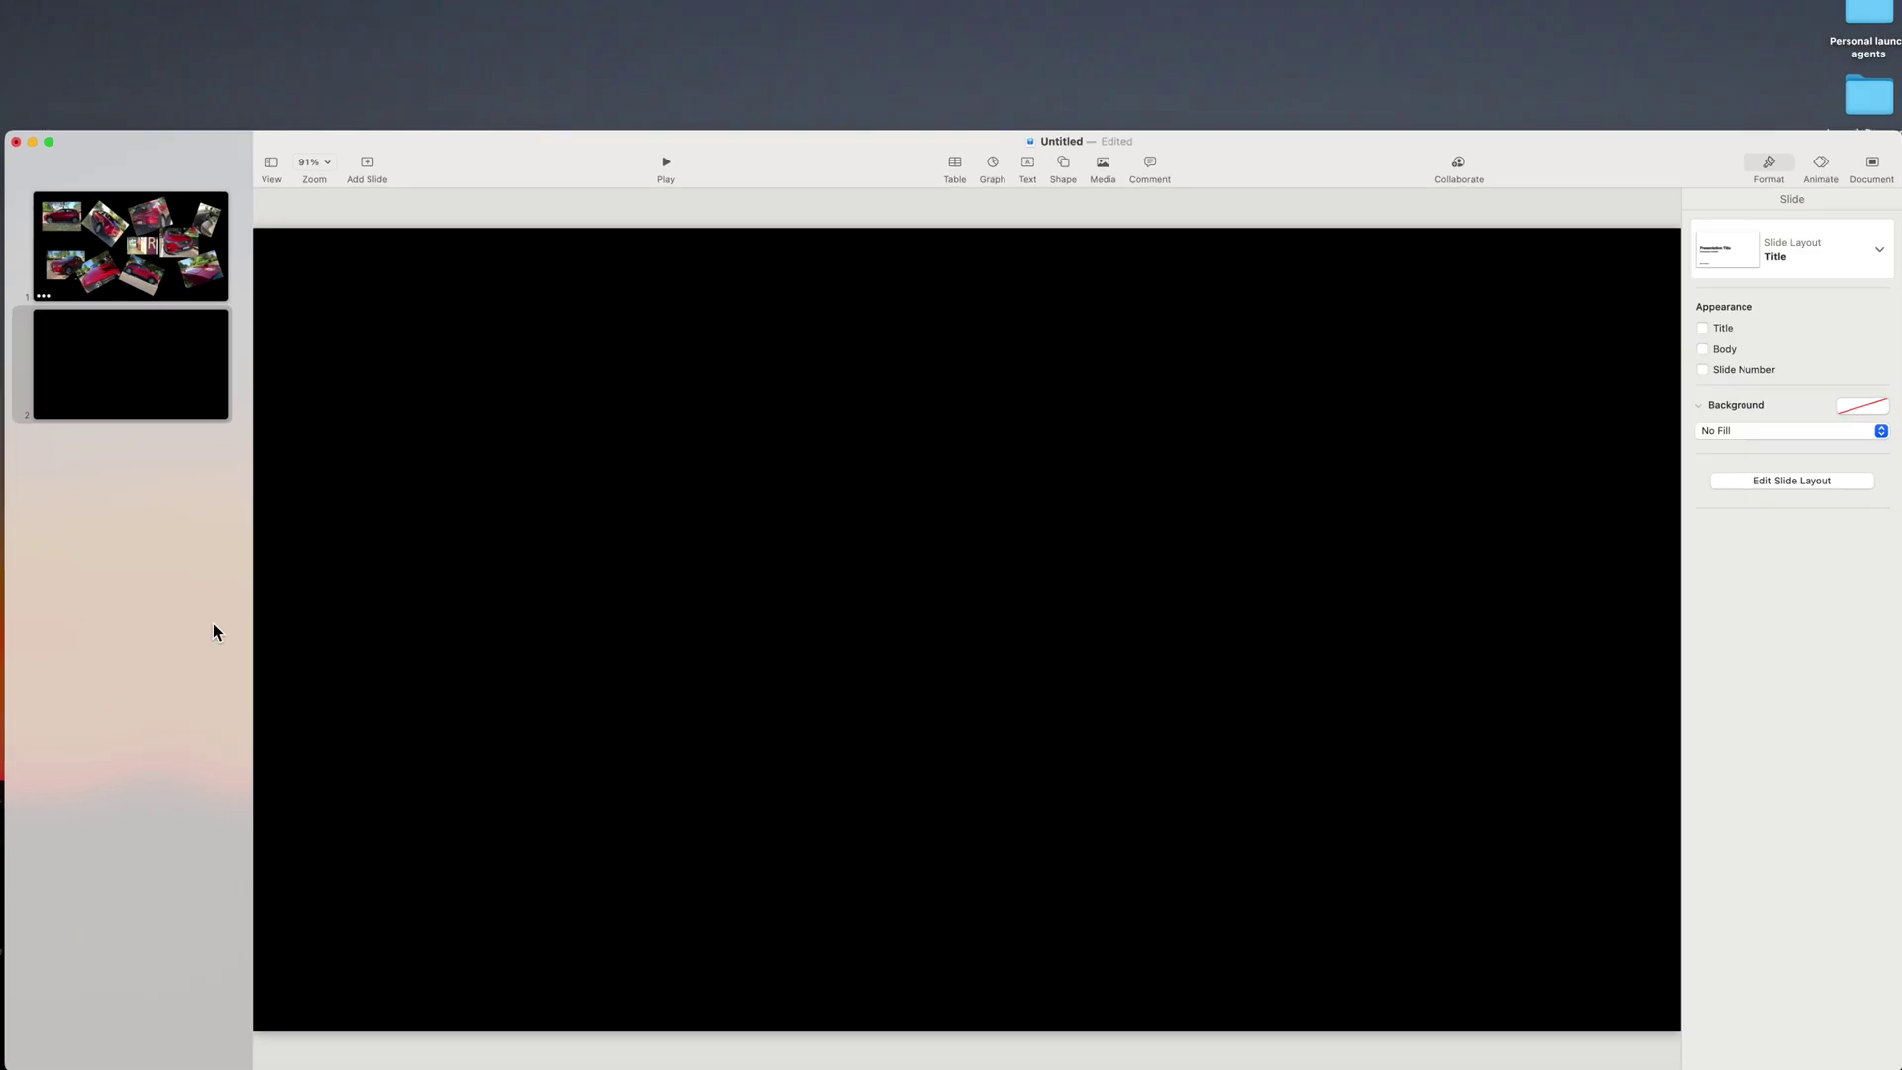
left_click(109, 259)
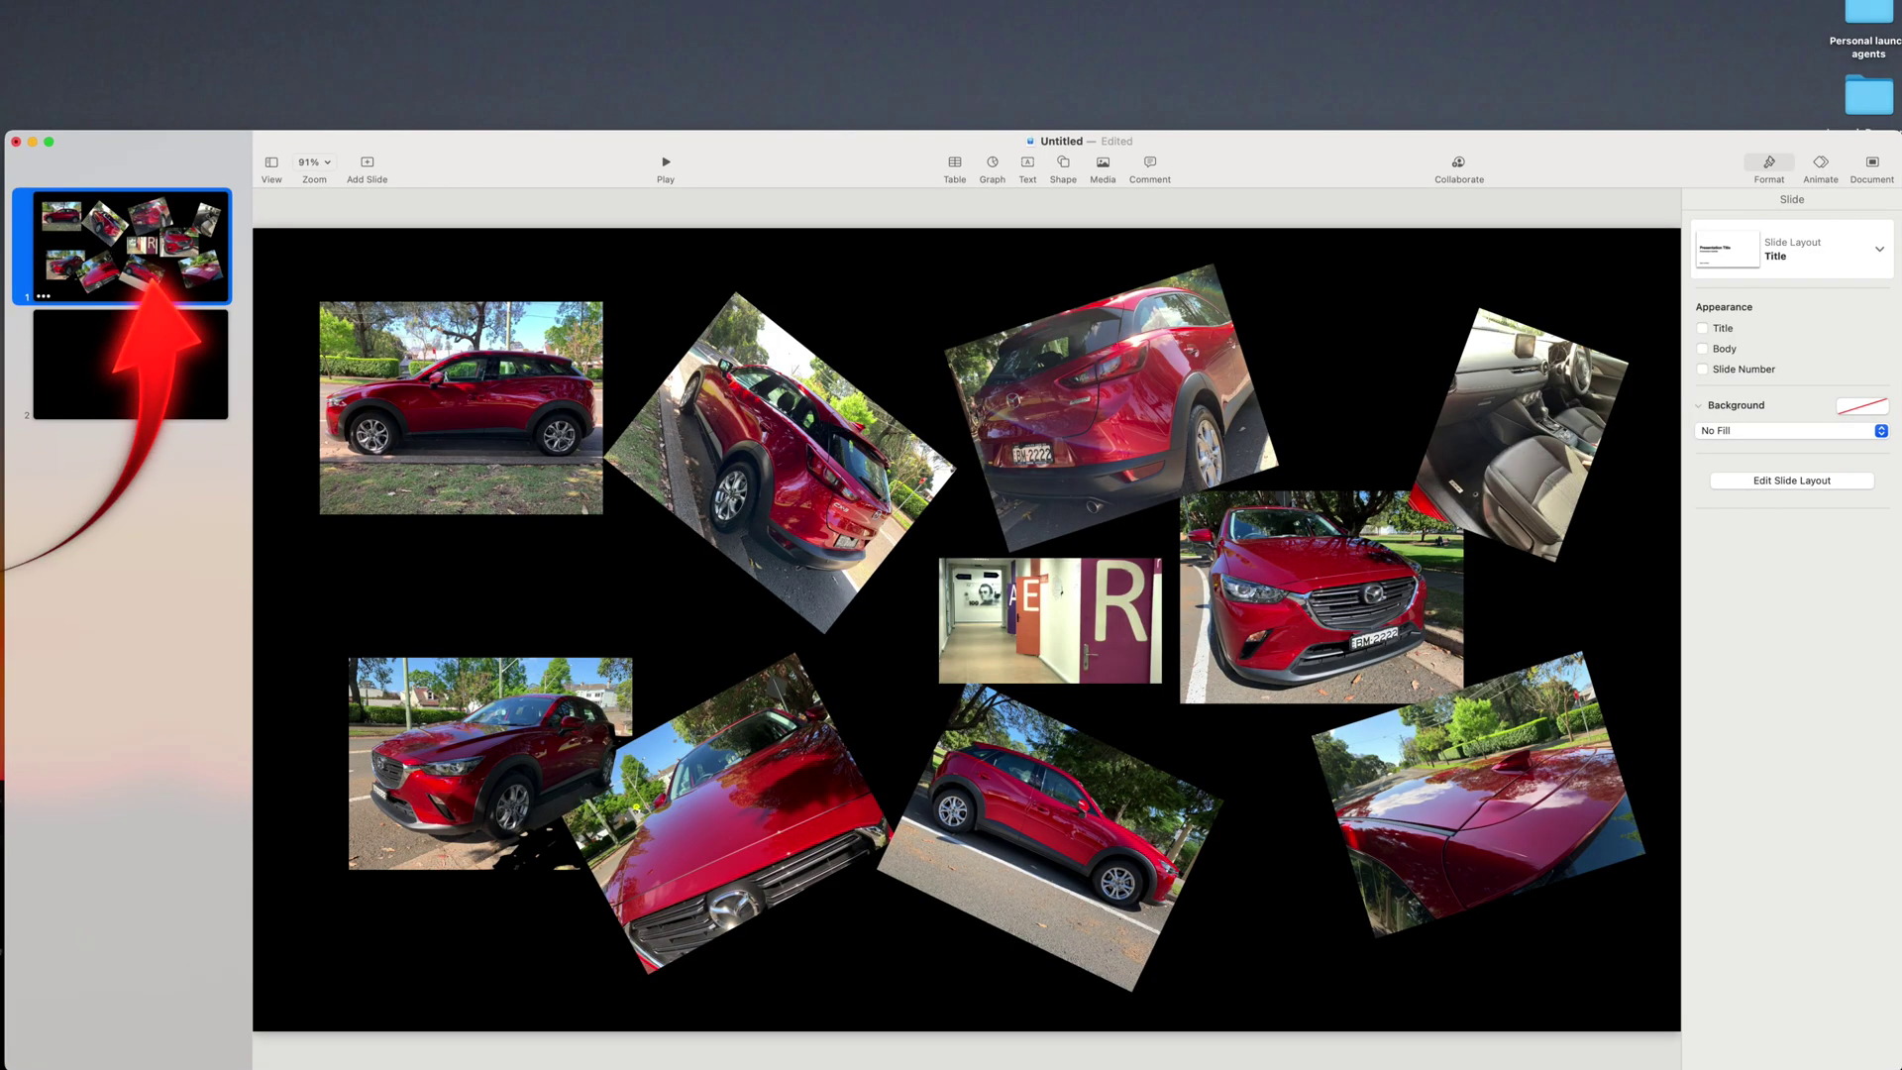
left_click(1832, 168)
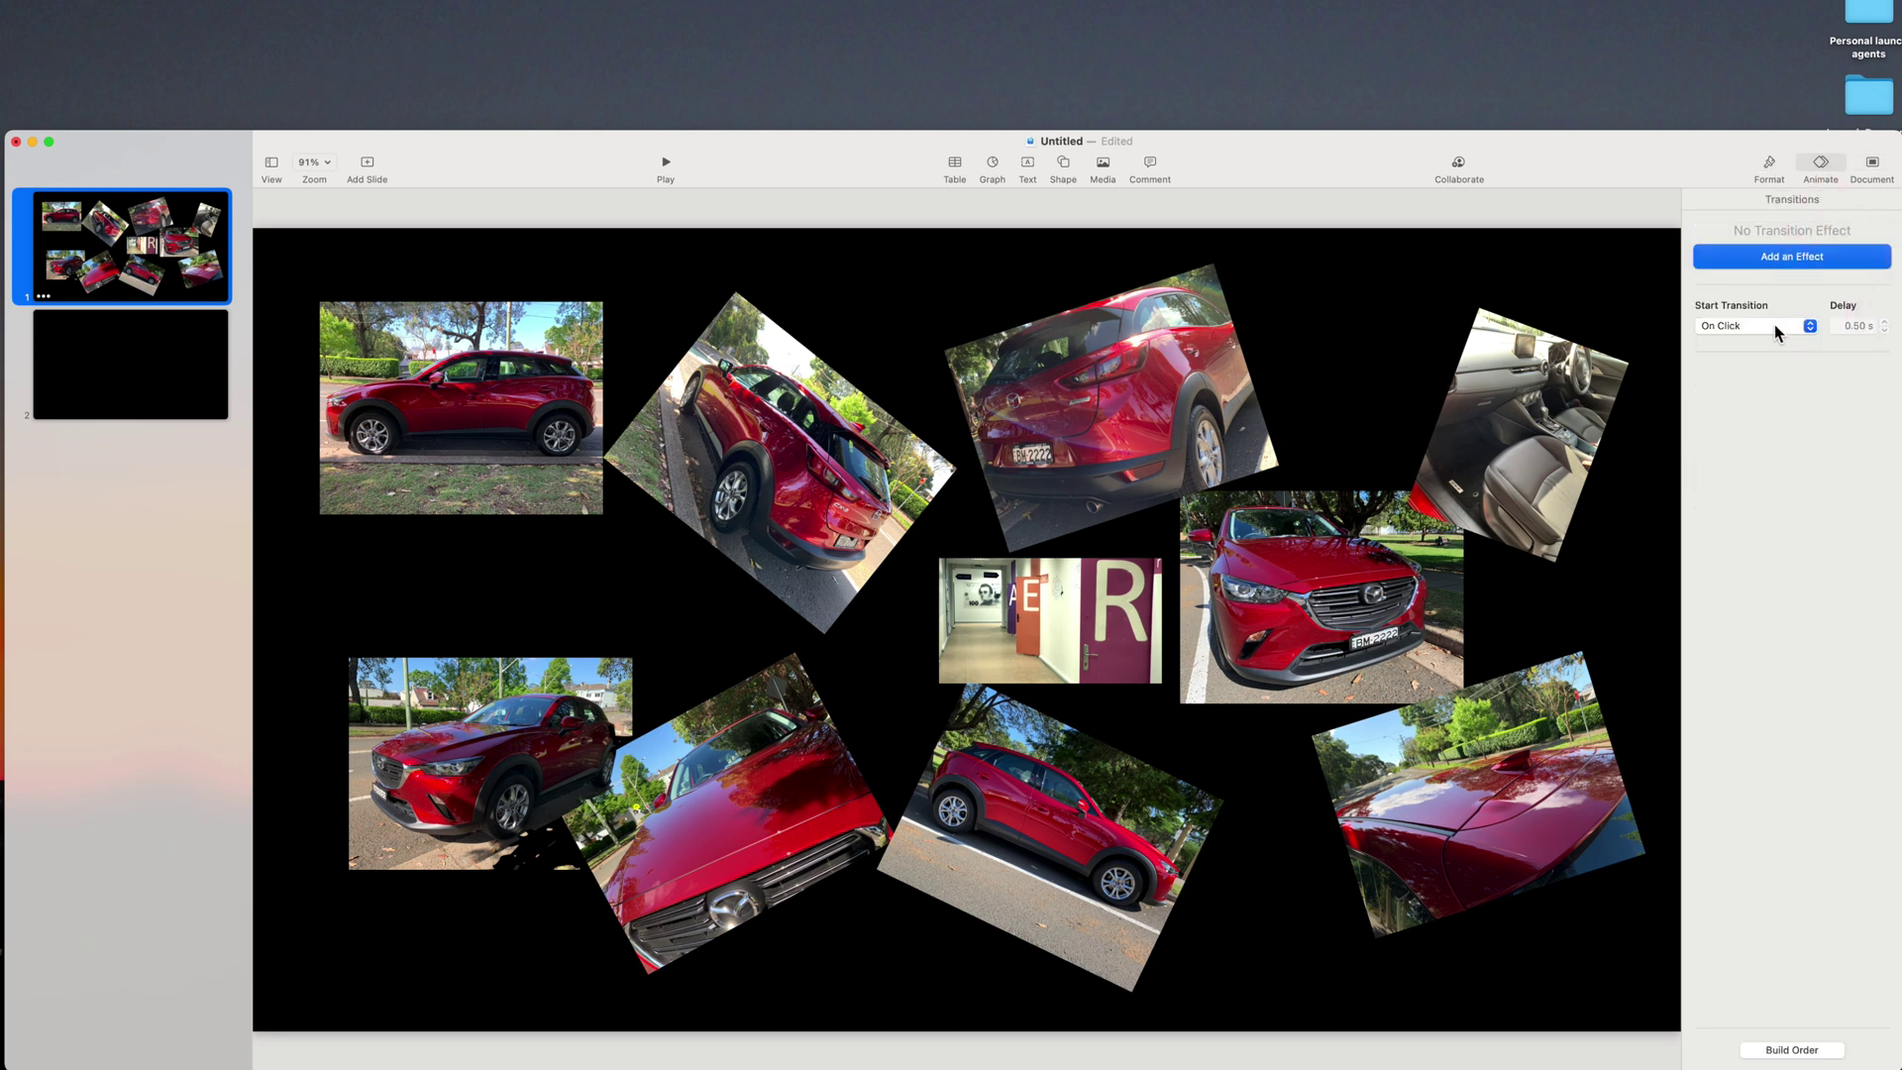
left_click(1779, 256)
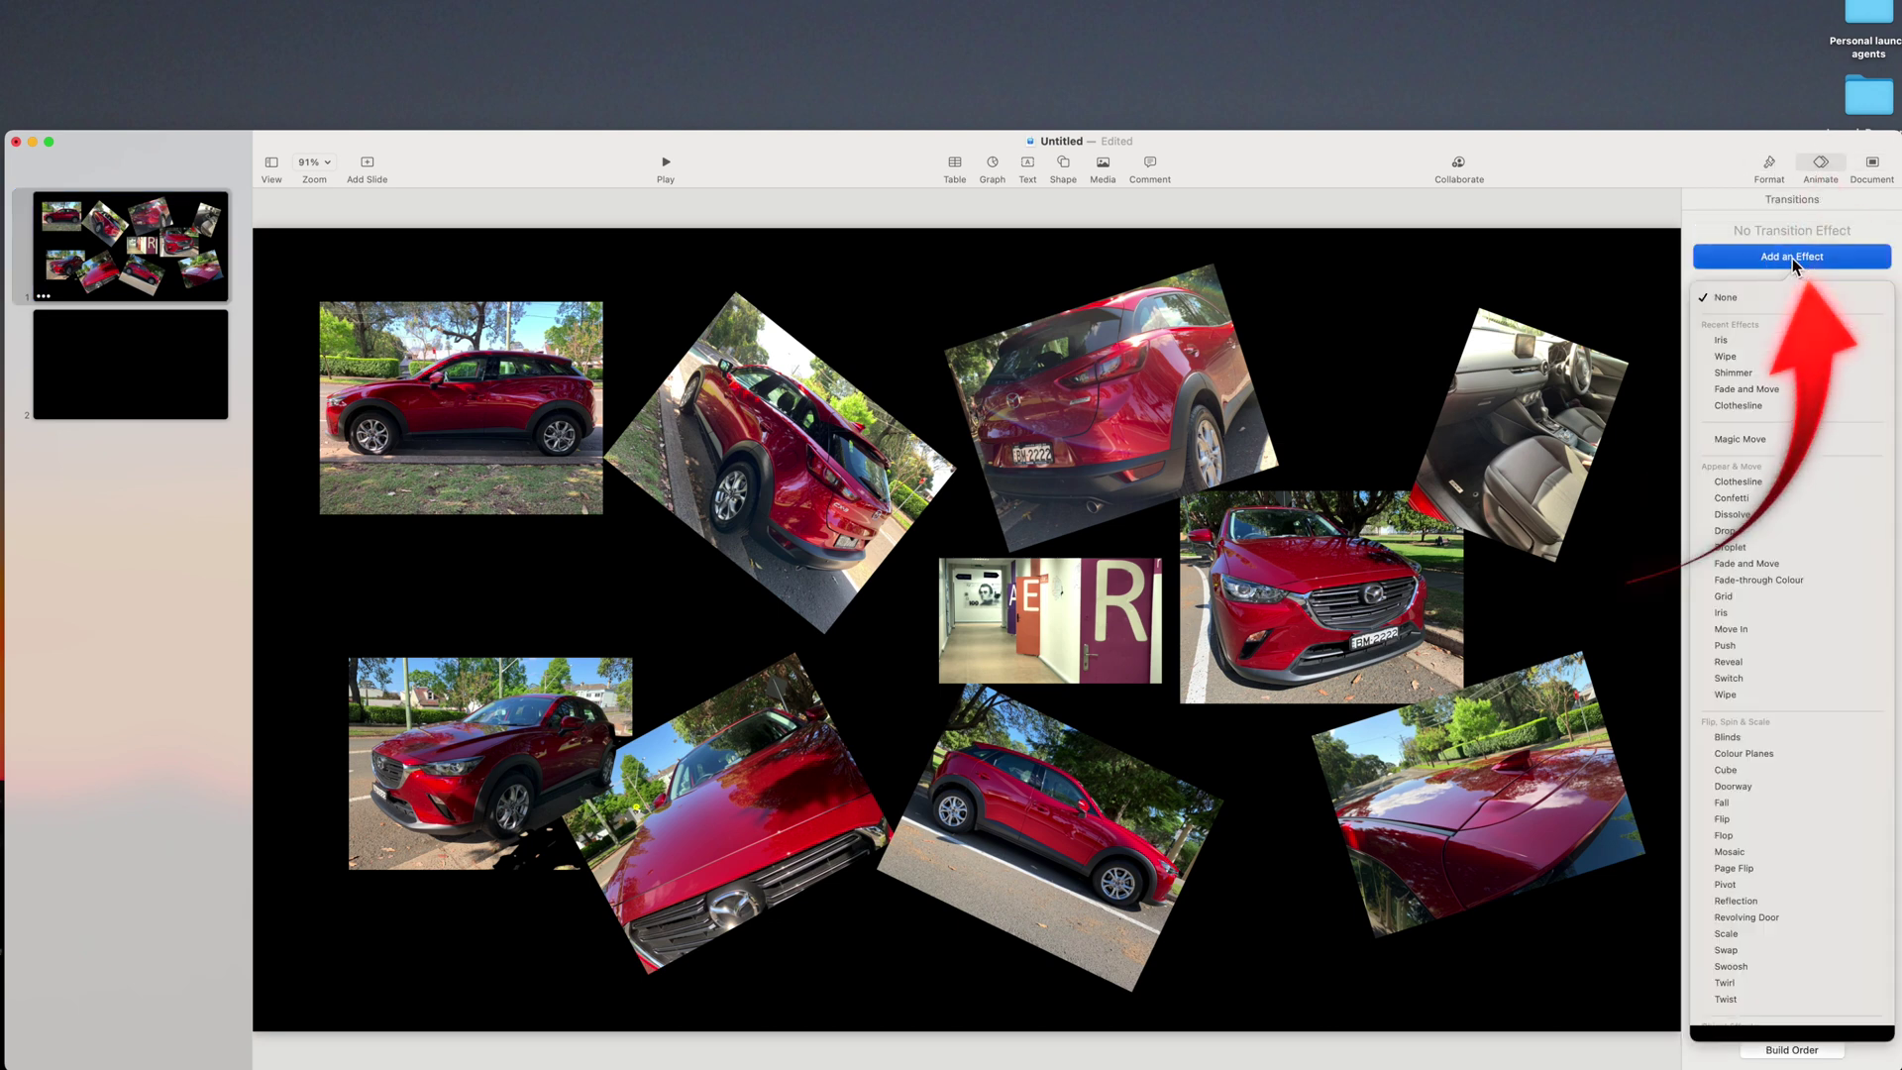
left_click(1757, 345)
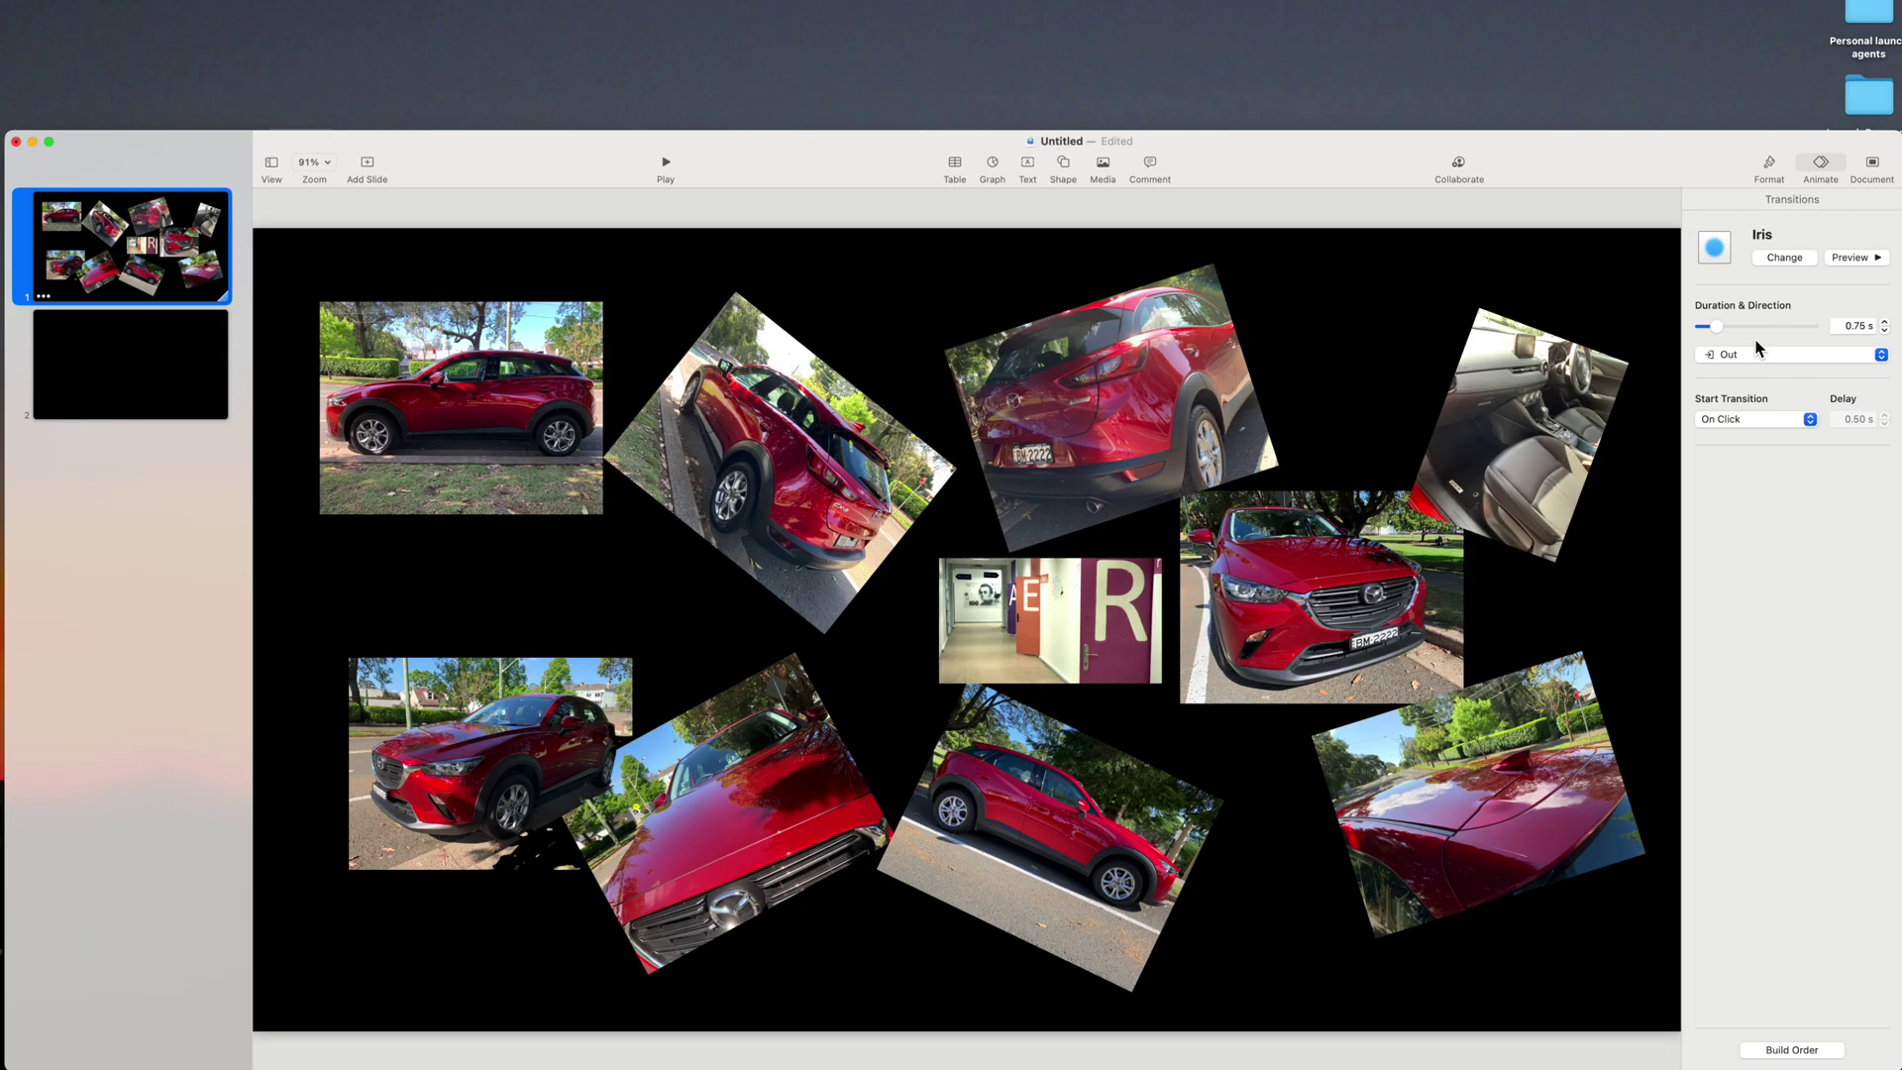
Start a PDF export from File > Export To, cancel it, and return to the Export To formats.
left_click(44, 0)
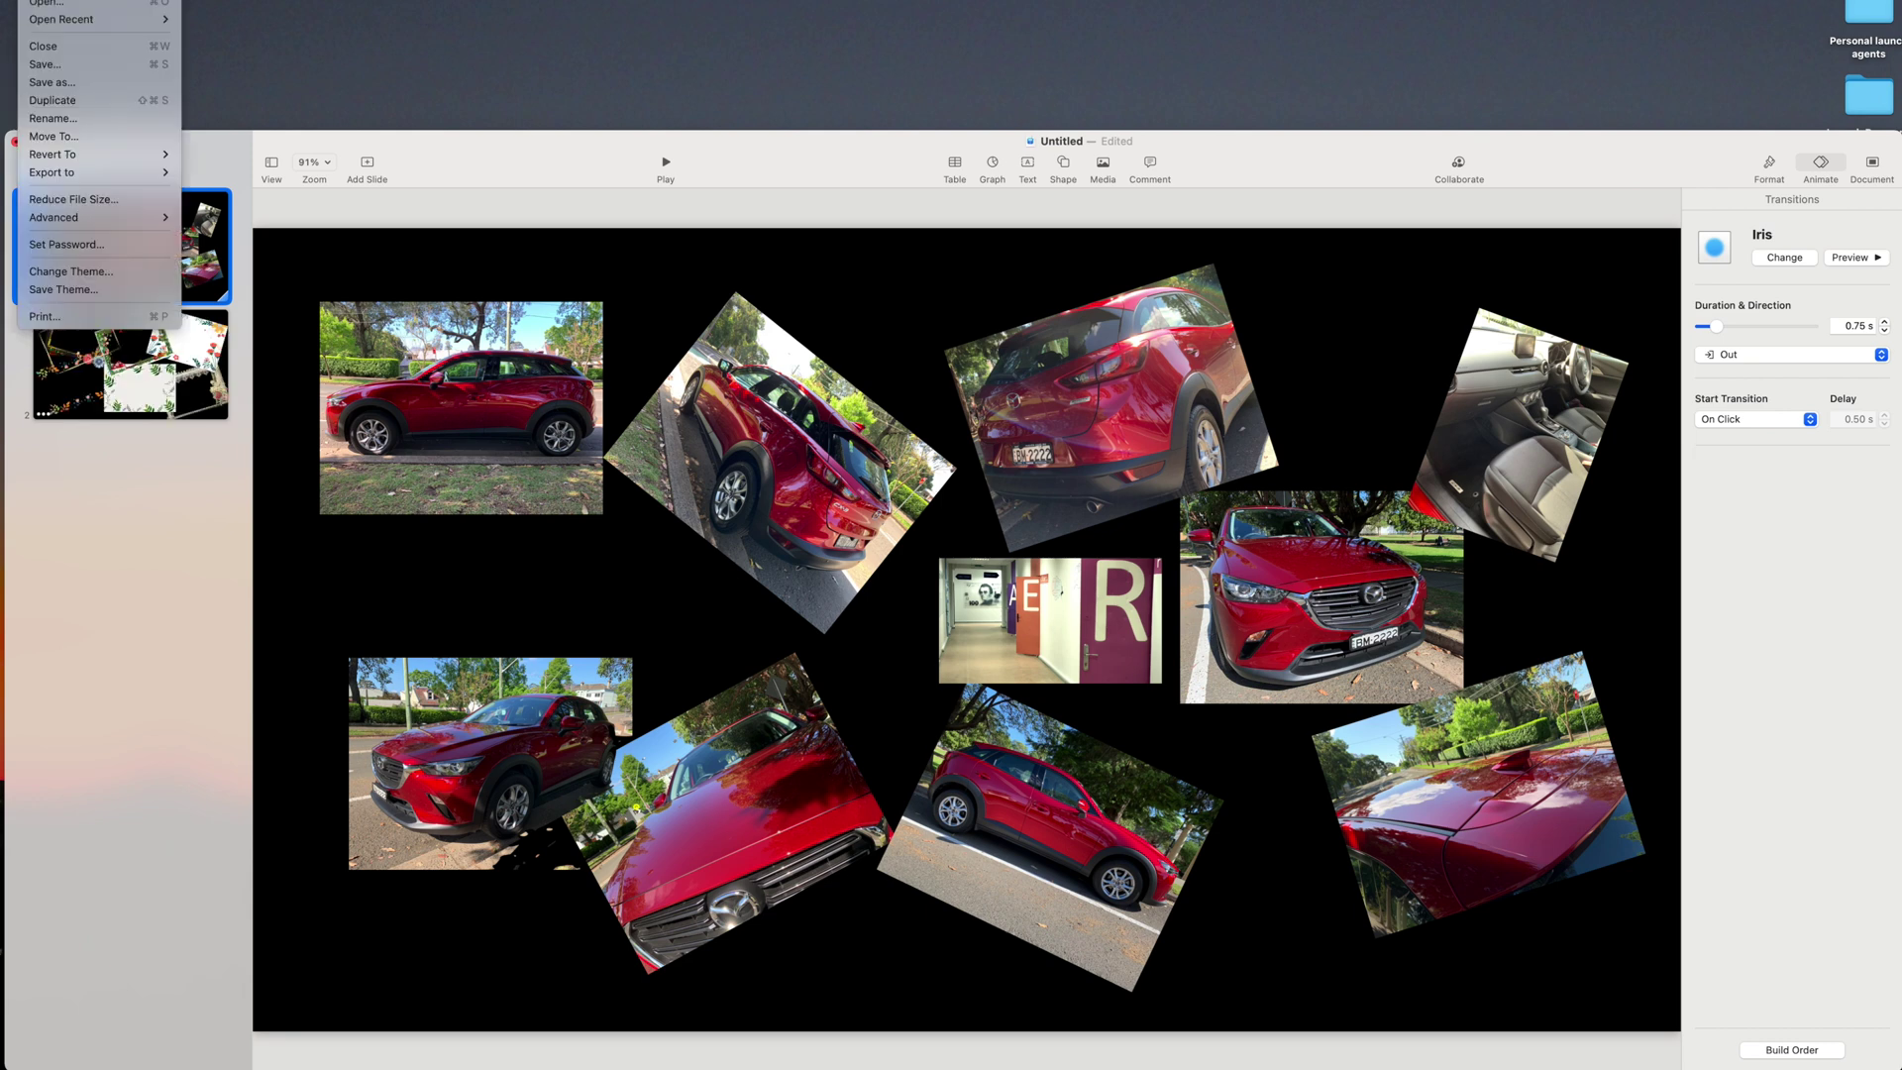
mouse_move(66, 178)
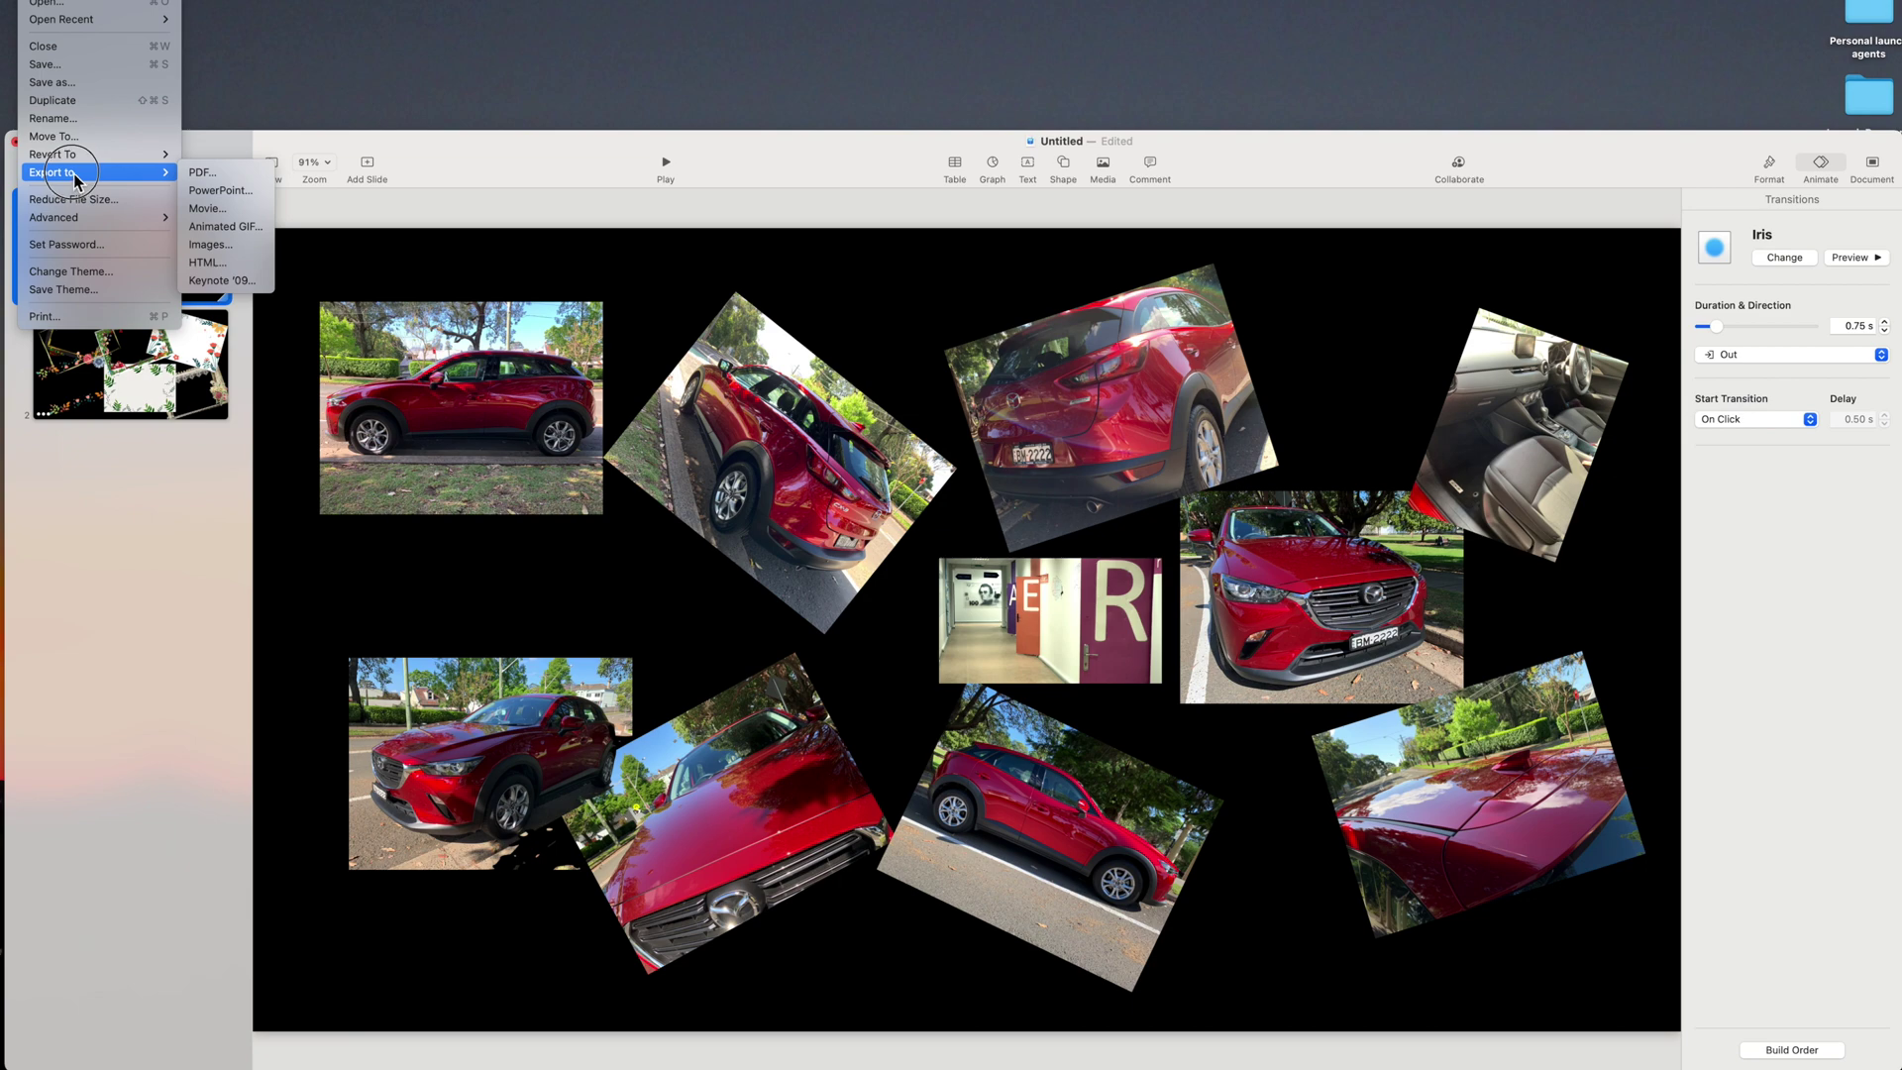
left_click(206, 175)
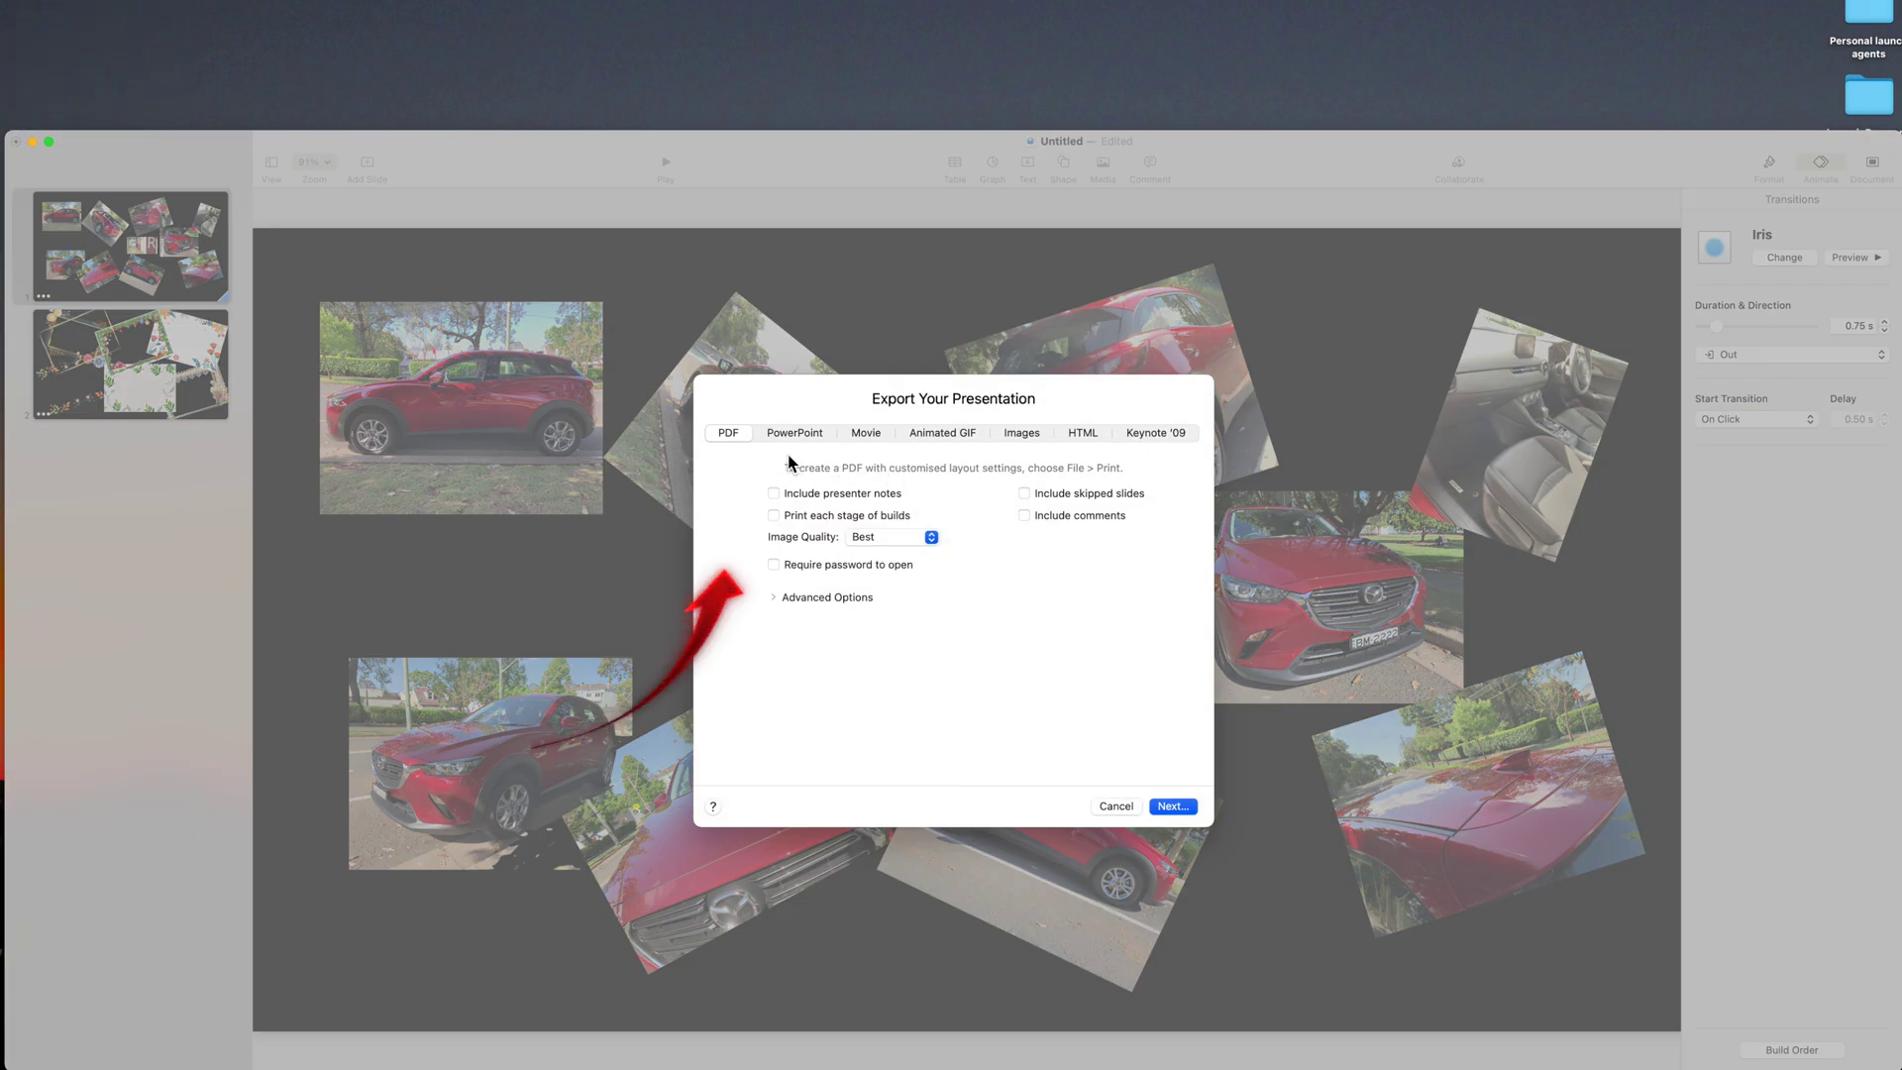
left_click(1115, 807)
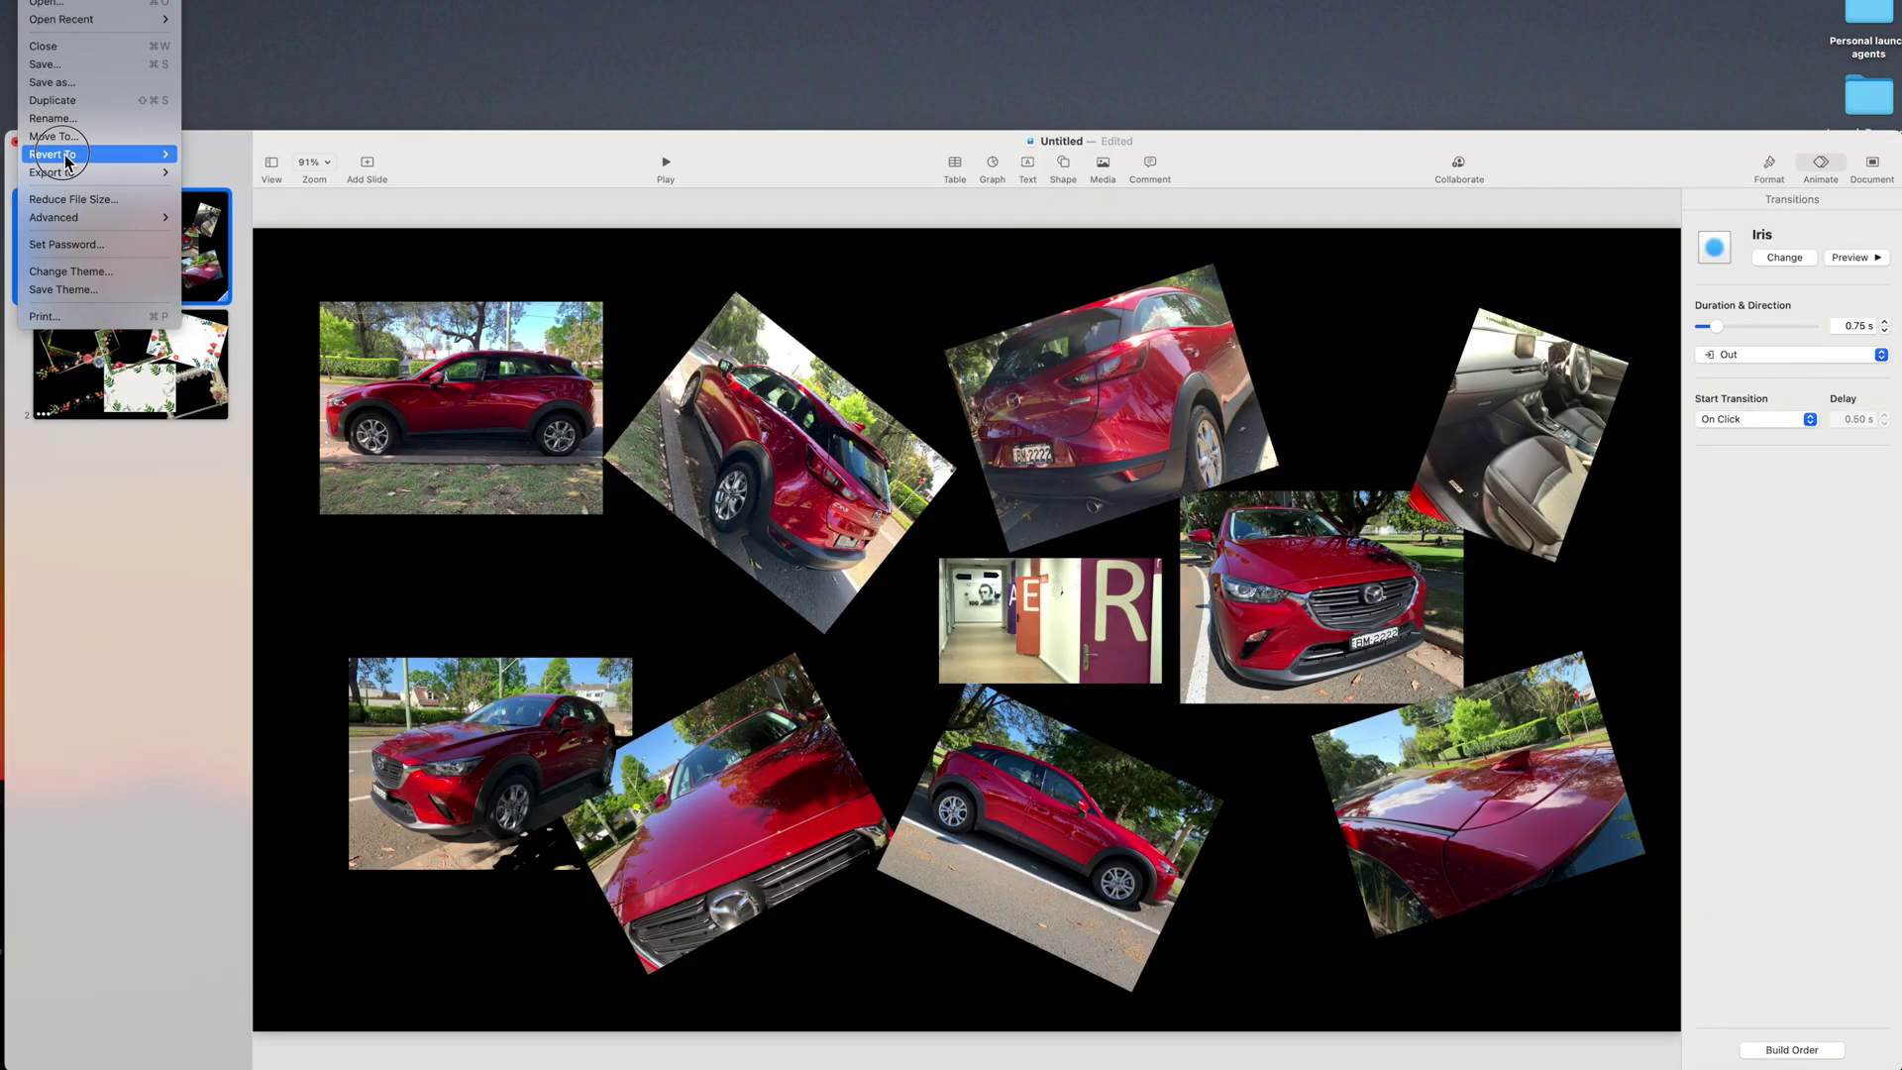
mouse_move(69, 174)
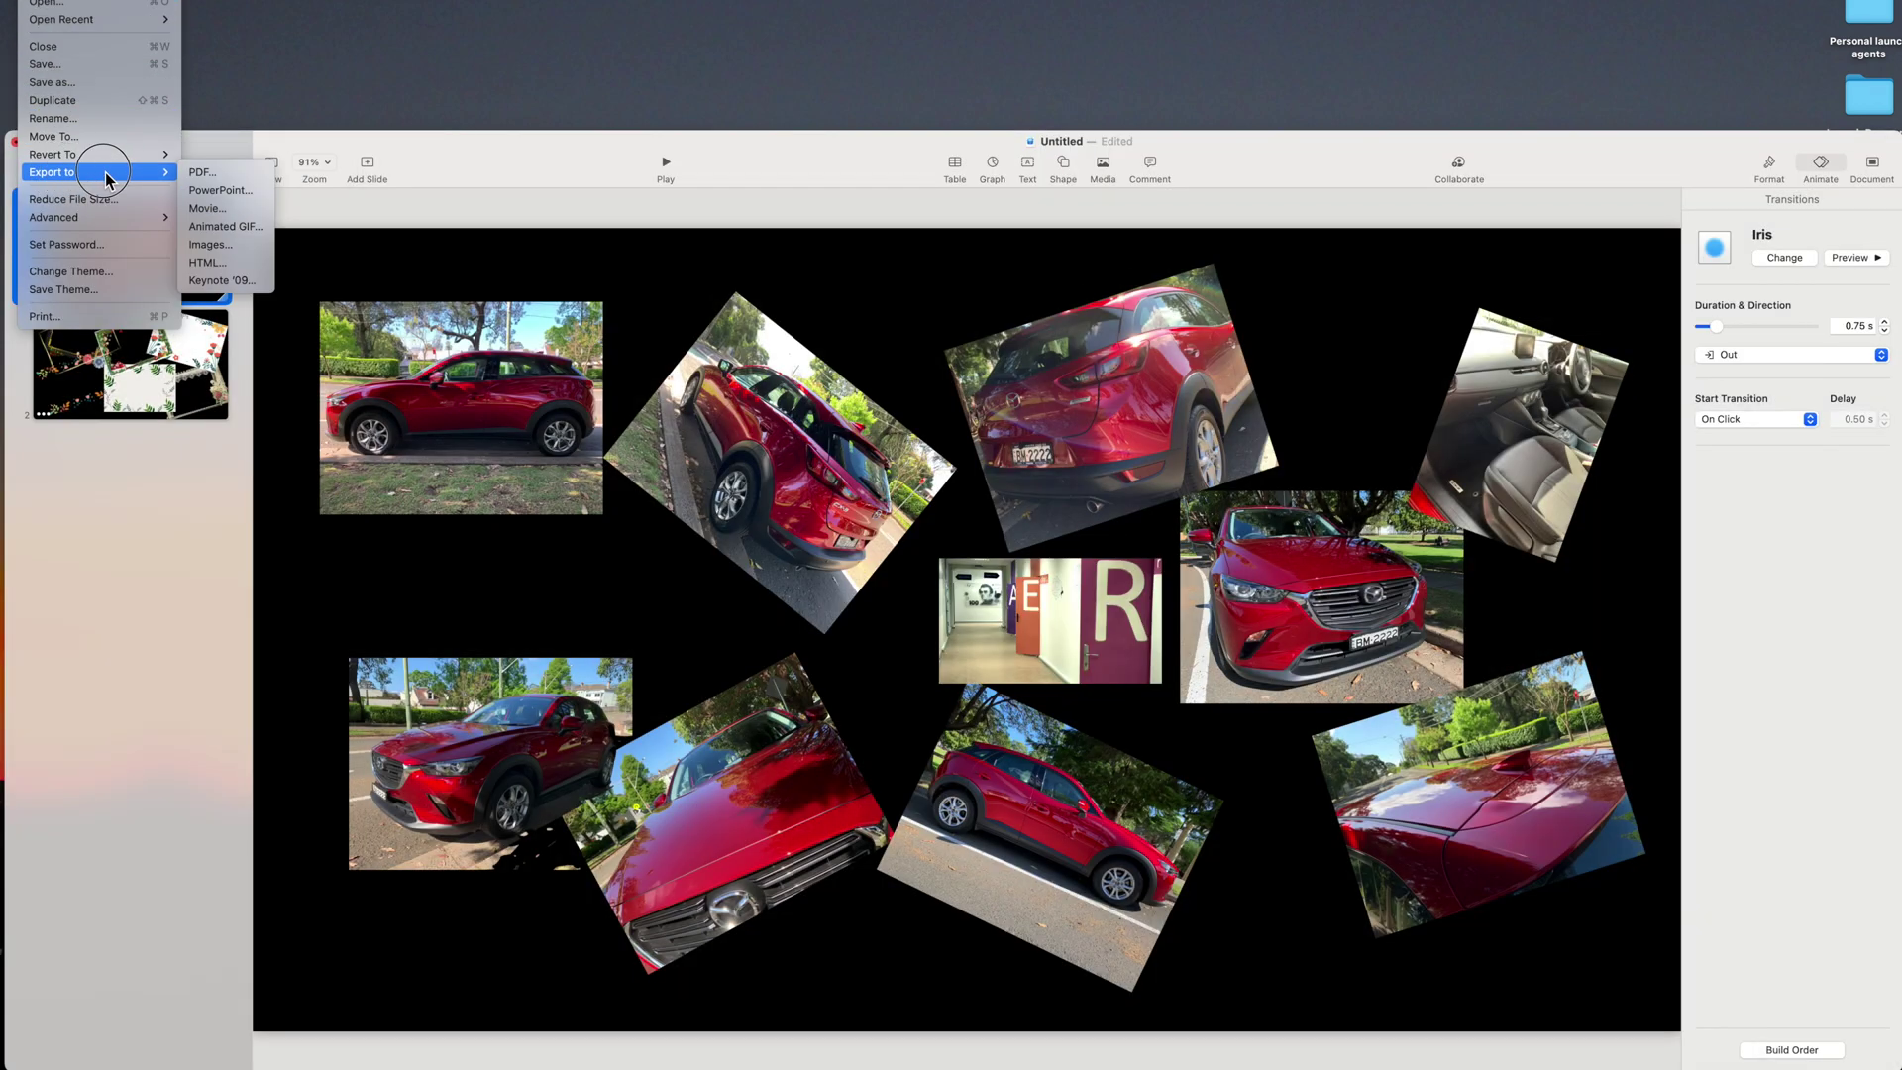
Export the movie at custom 1920 × 1080, Apple ProRes 4444 compression, with transparent backgrounds enabled.
left_click(233, 210)
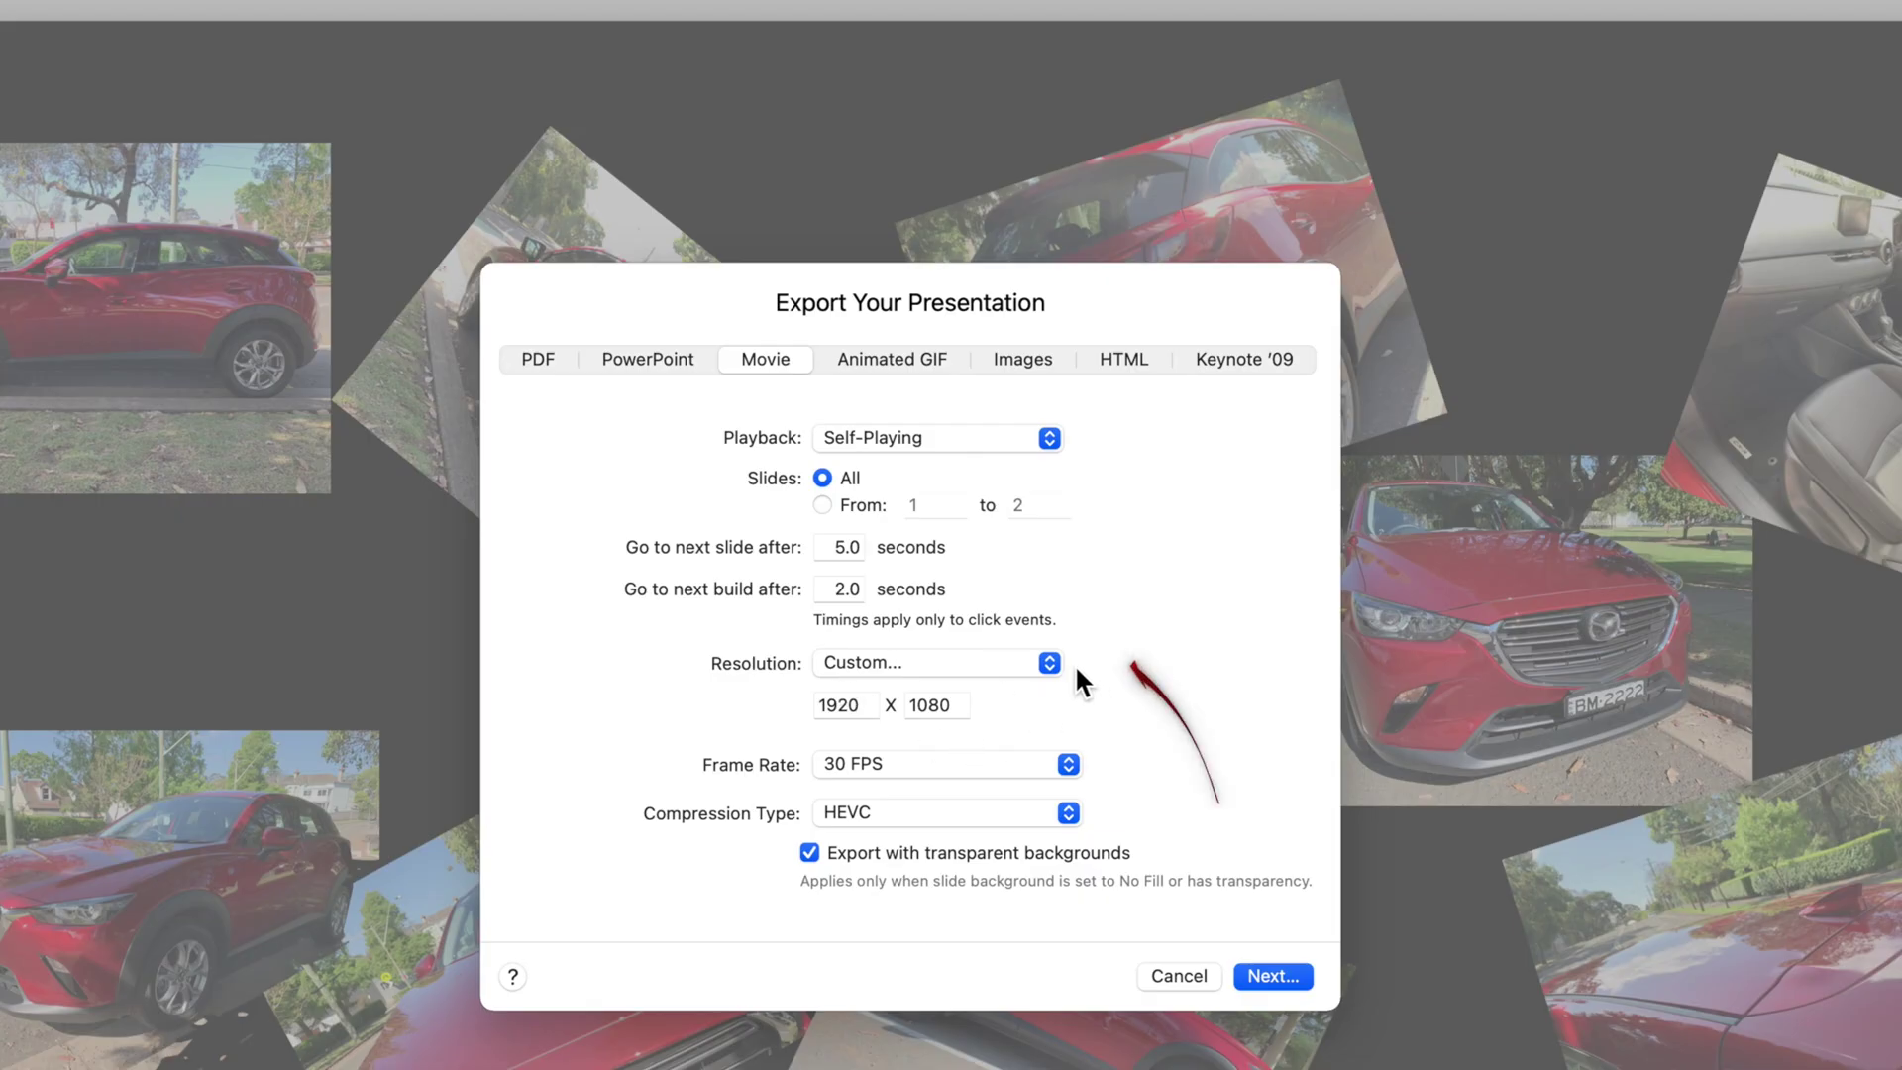
left_click(1049, 659)
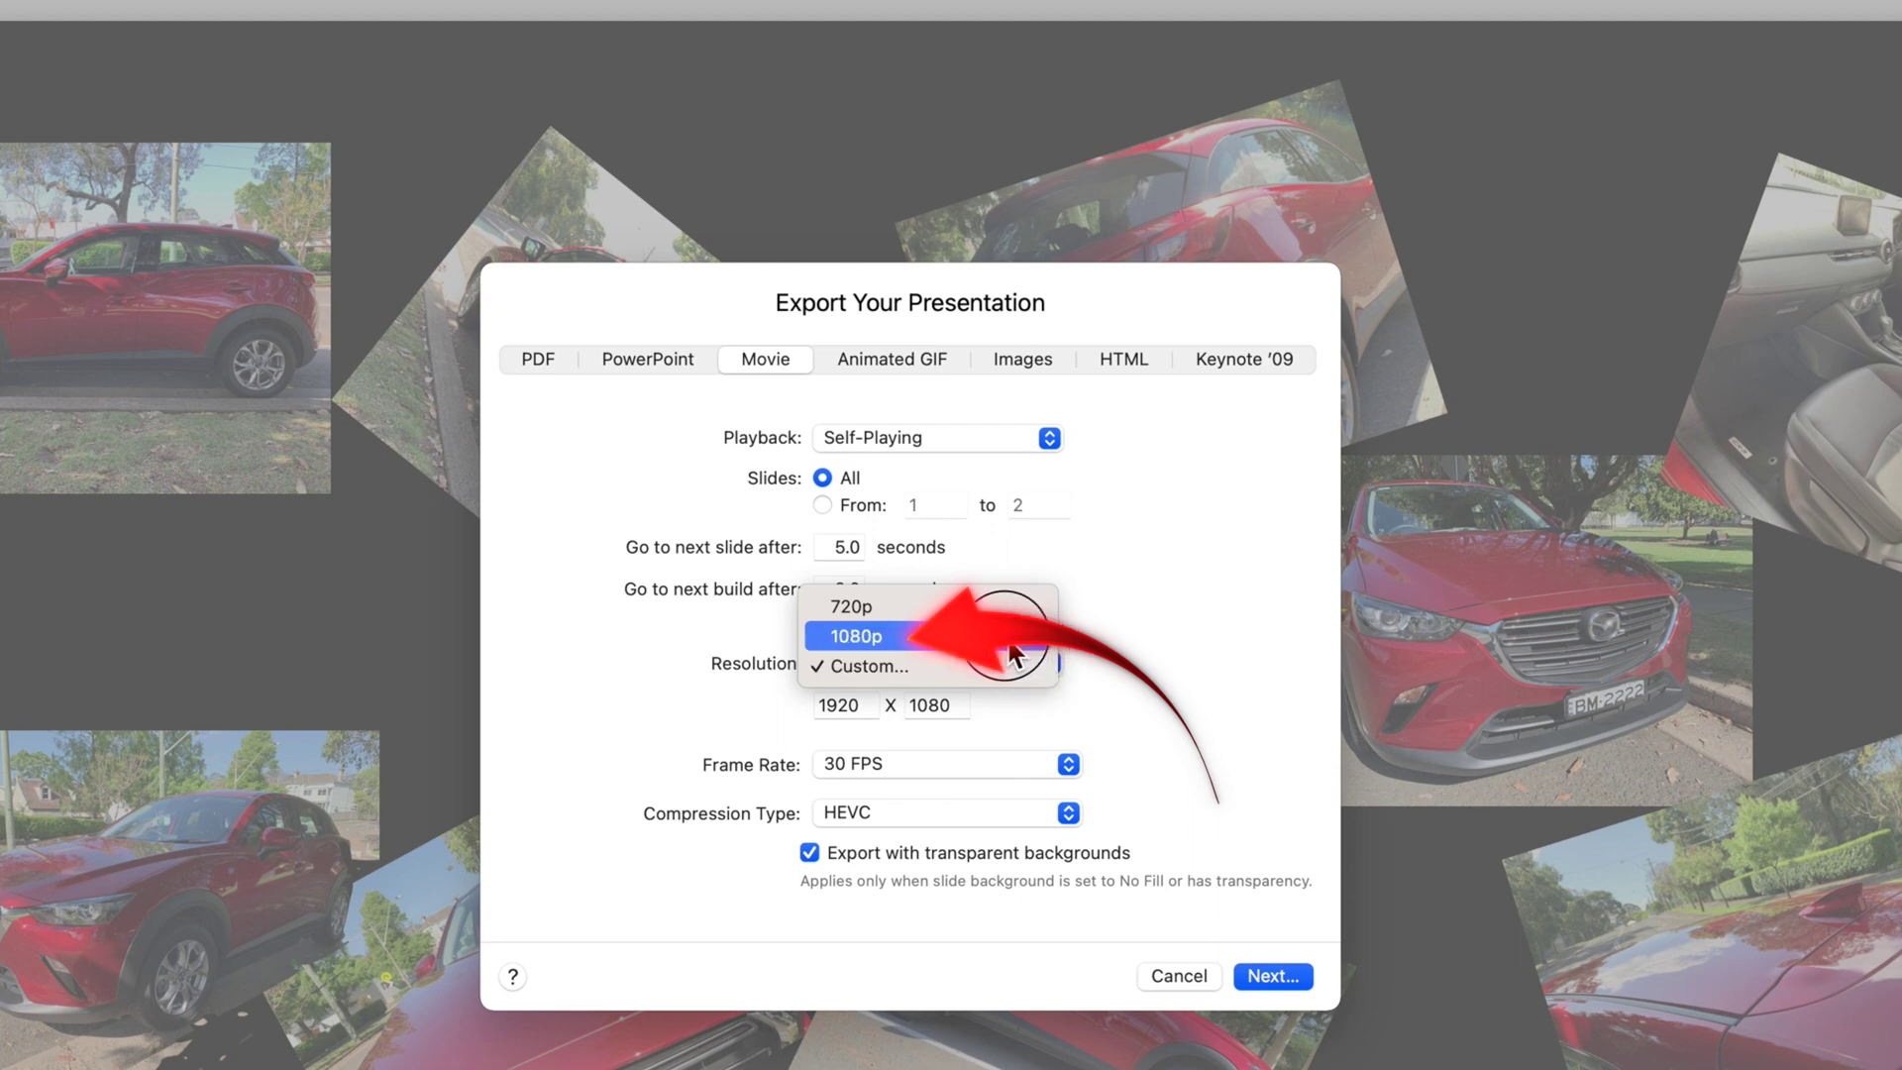
left_click(1052, 634)
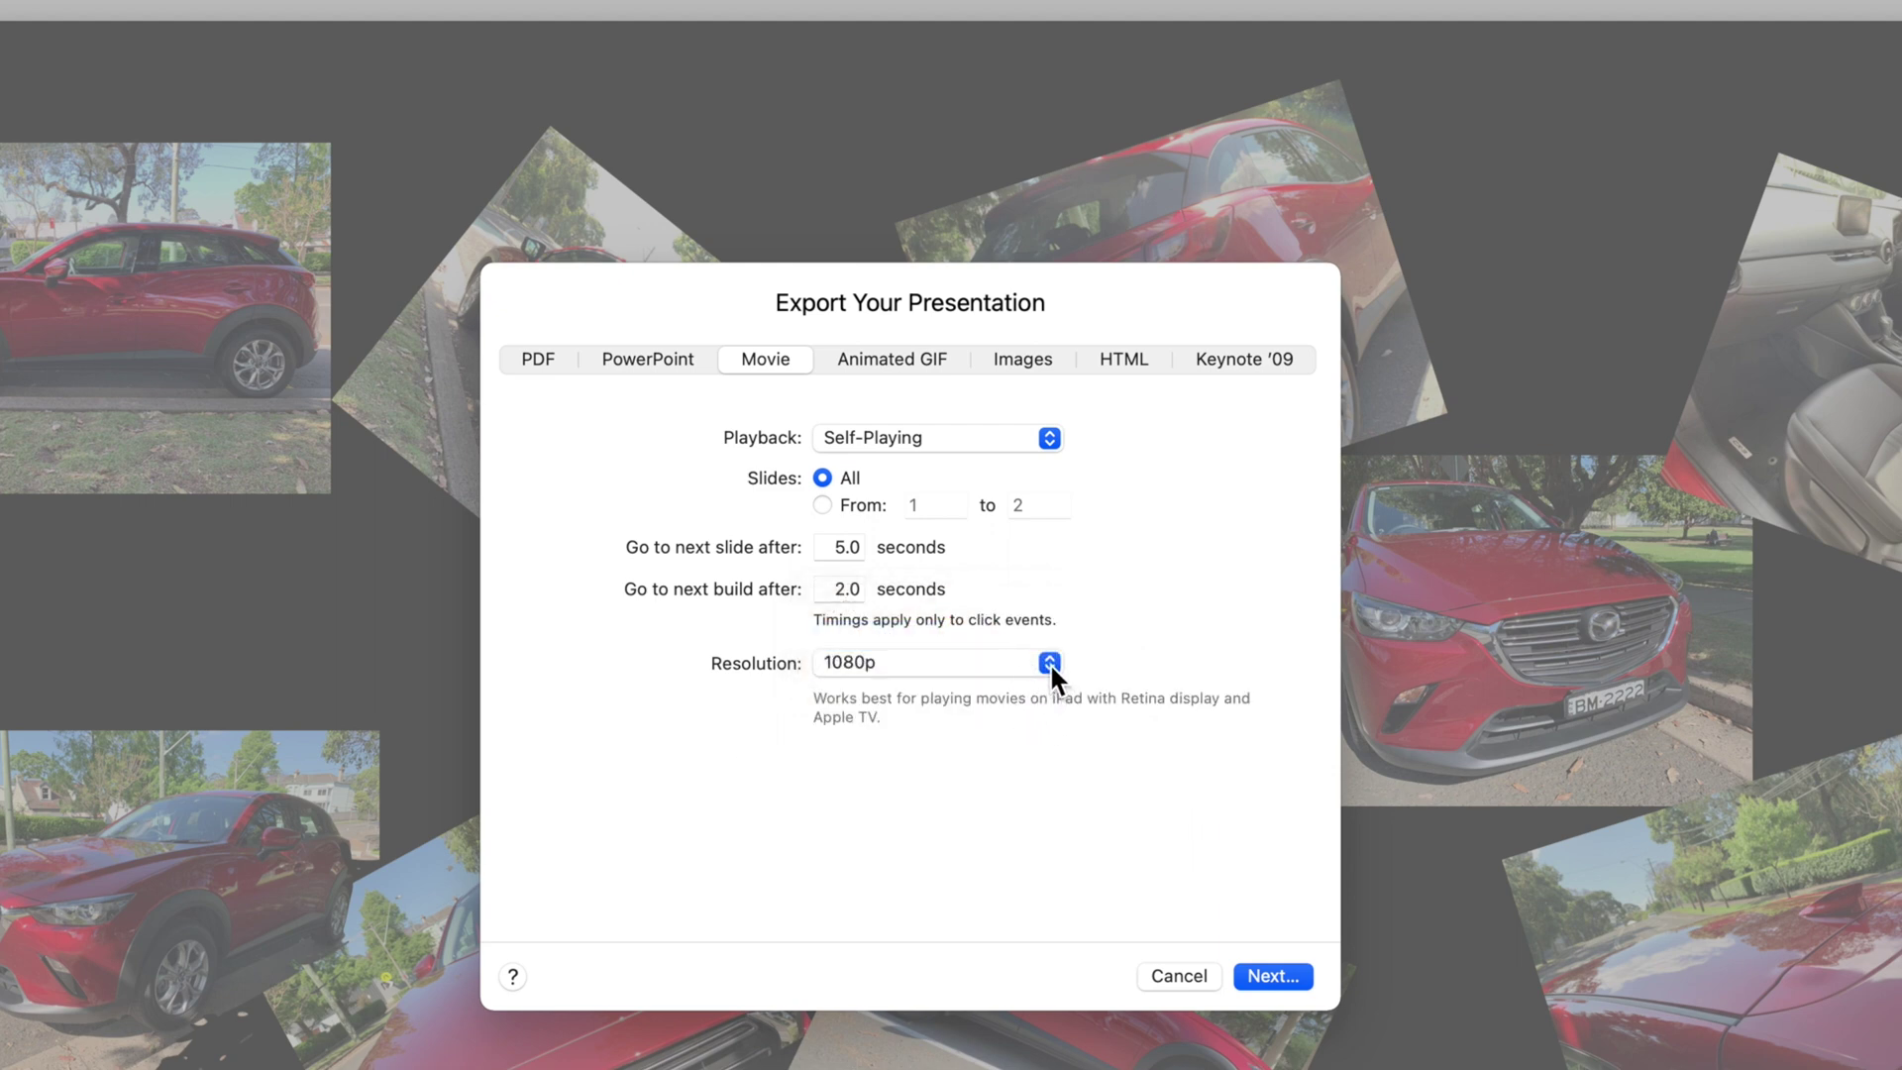
left_click(1047, 662)
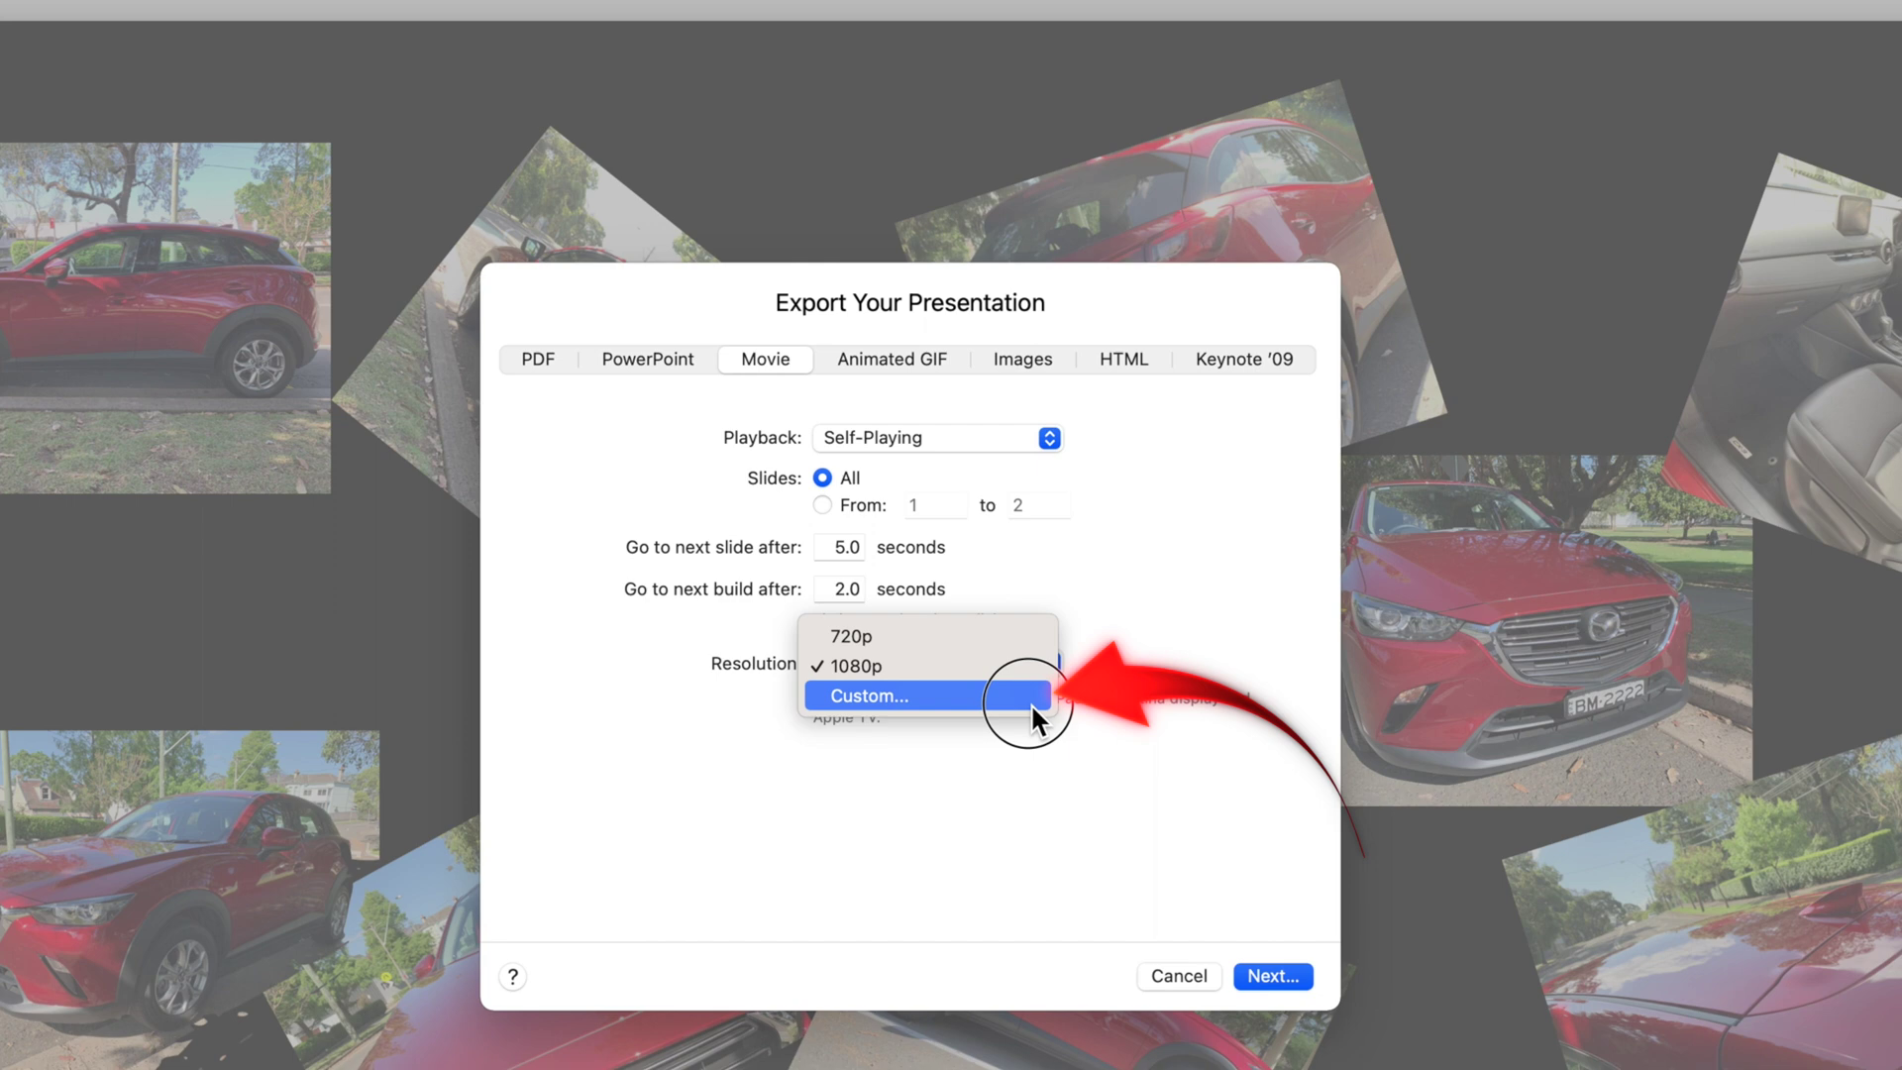
left_click(1030, 699)
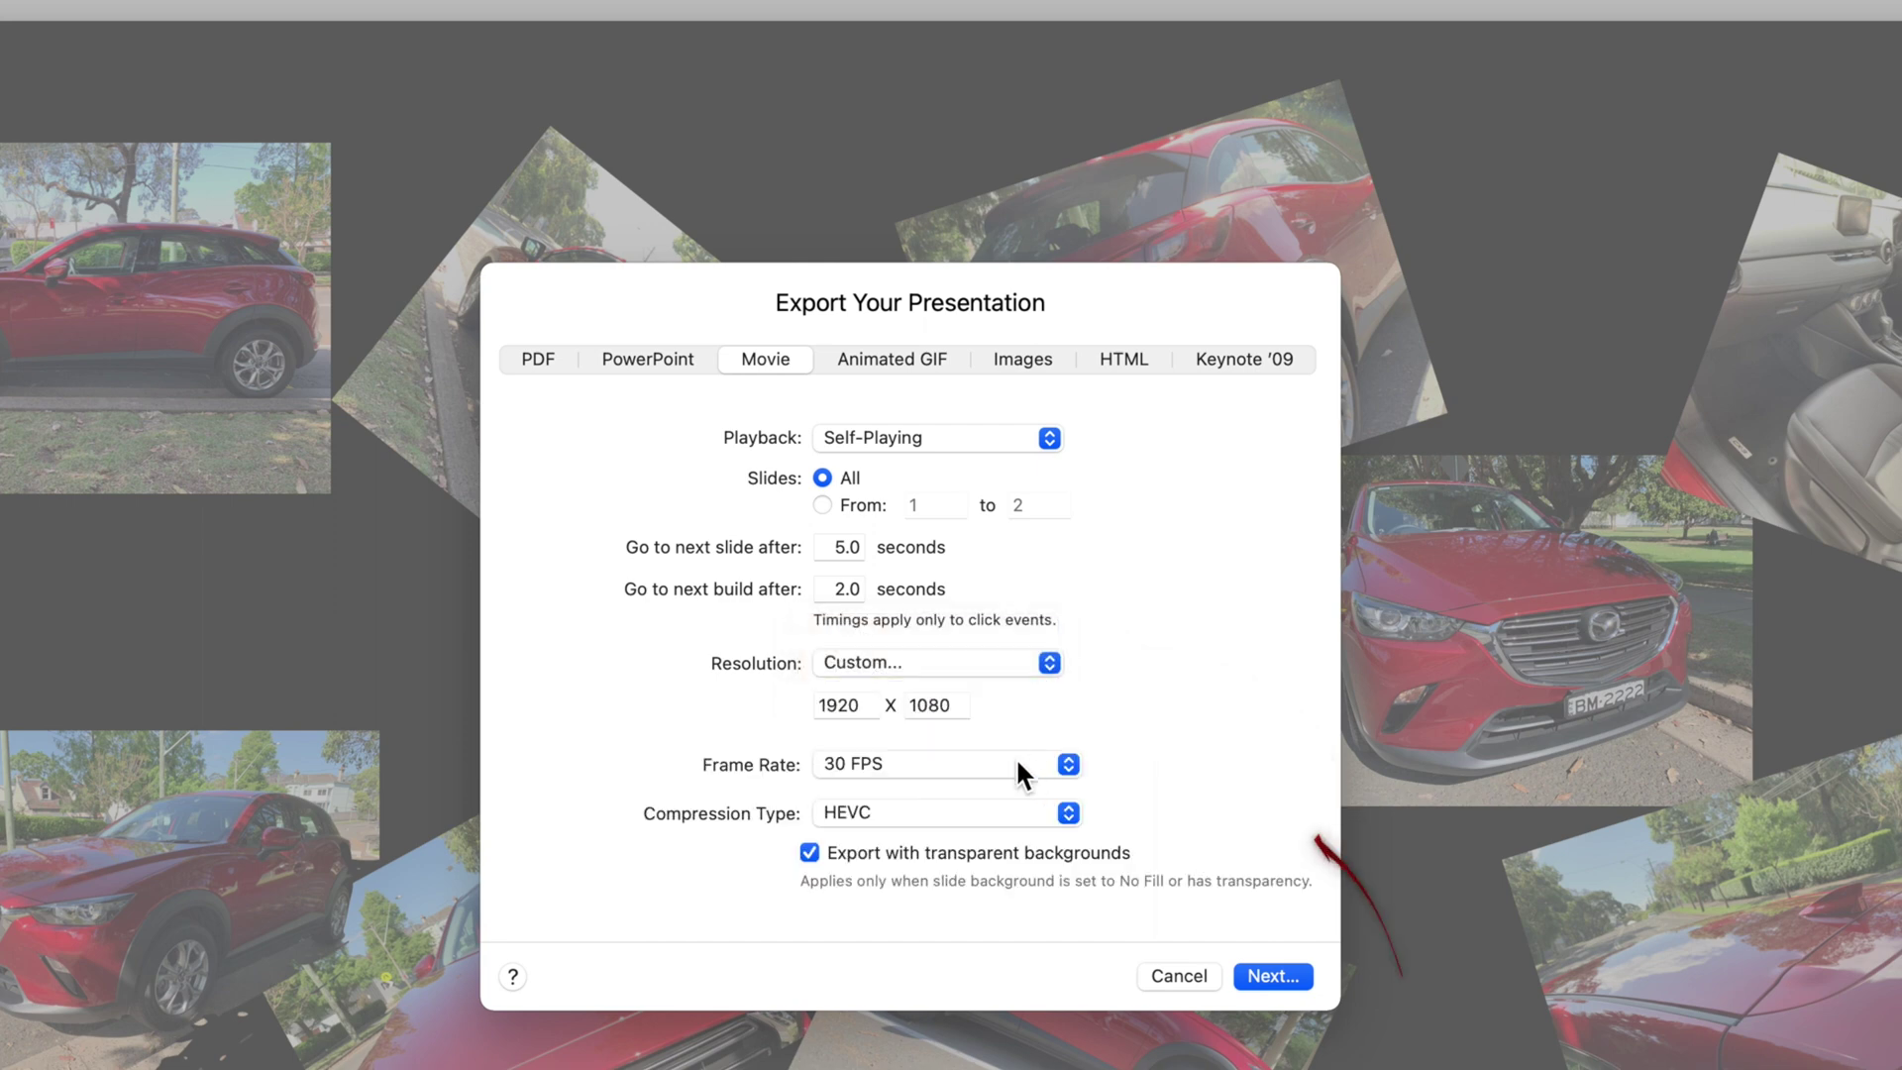
left_click(1067, 811)
left_click(1067, 810)
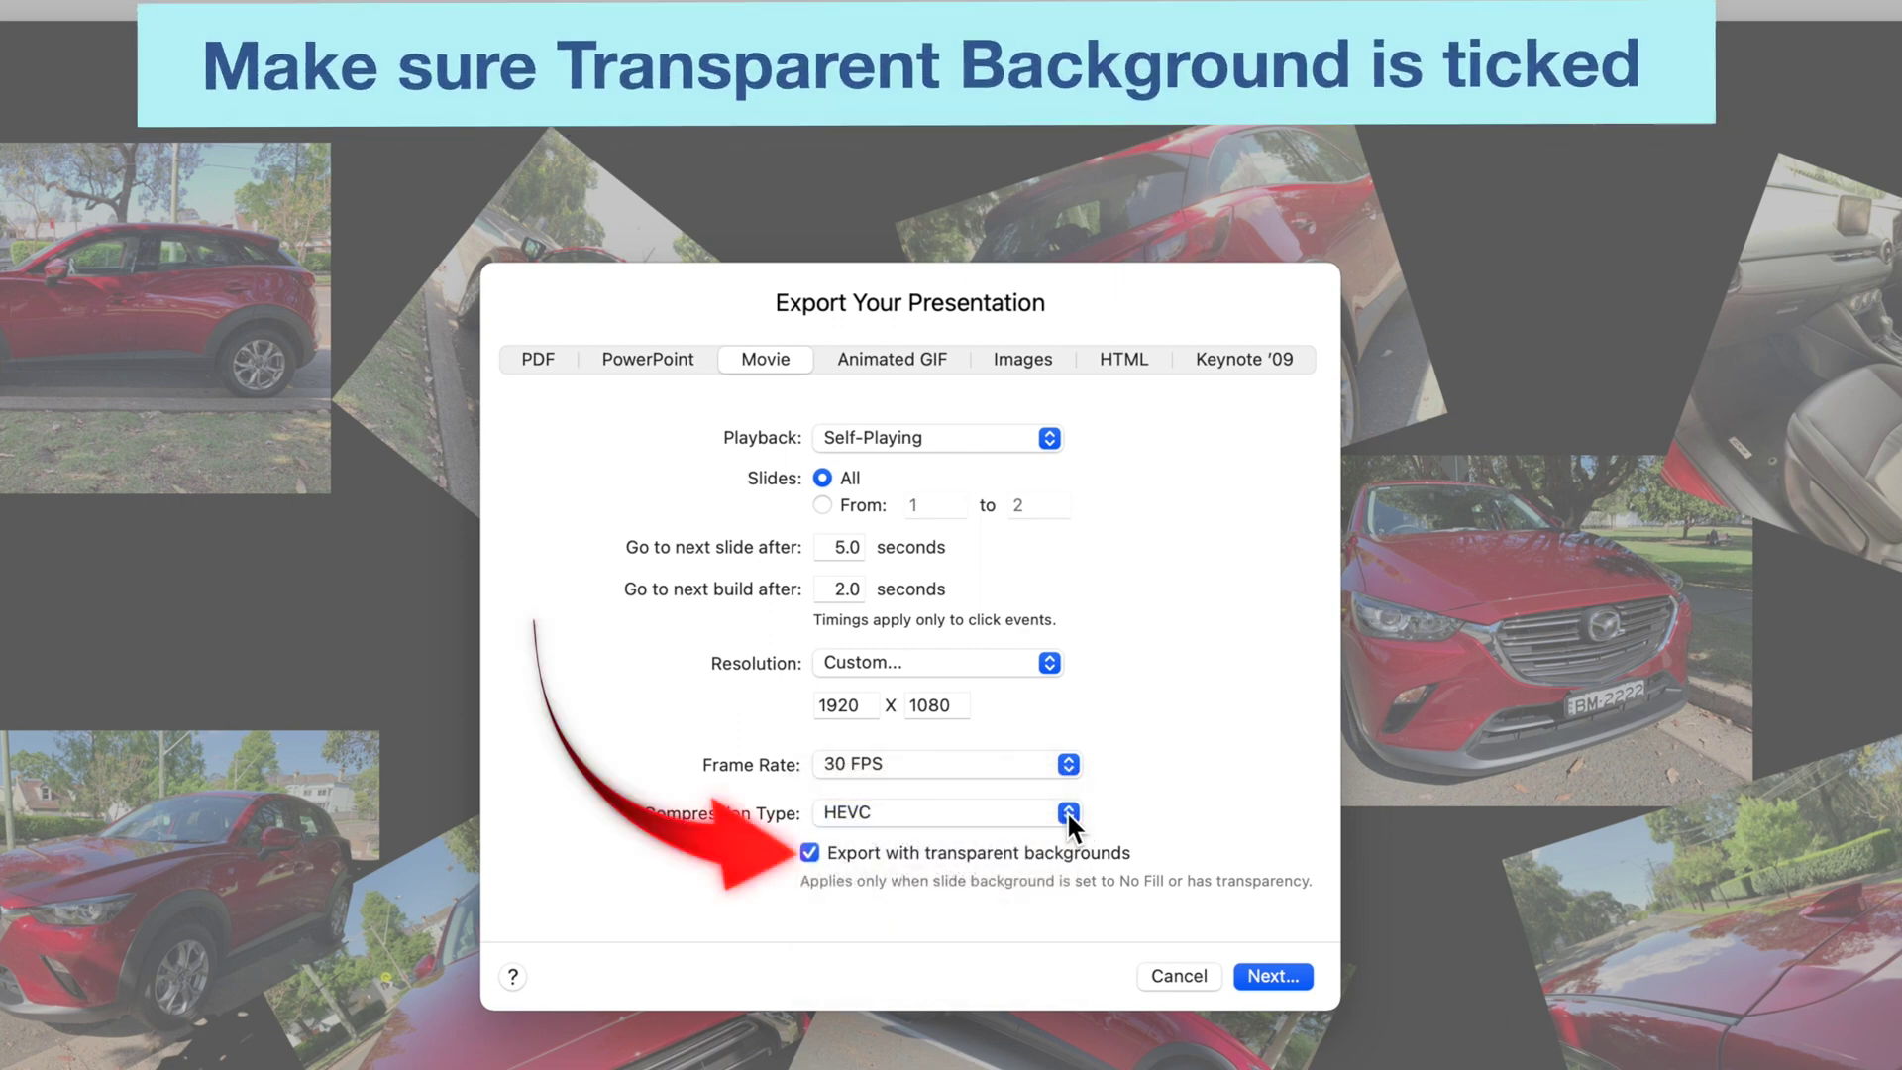
left_click(808, 854)
left_click(809, 853)
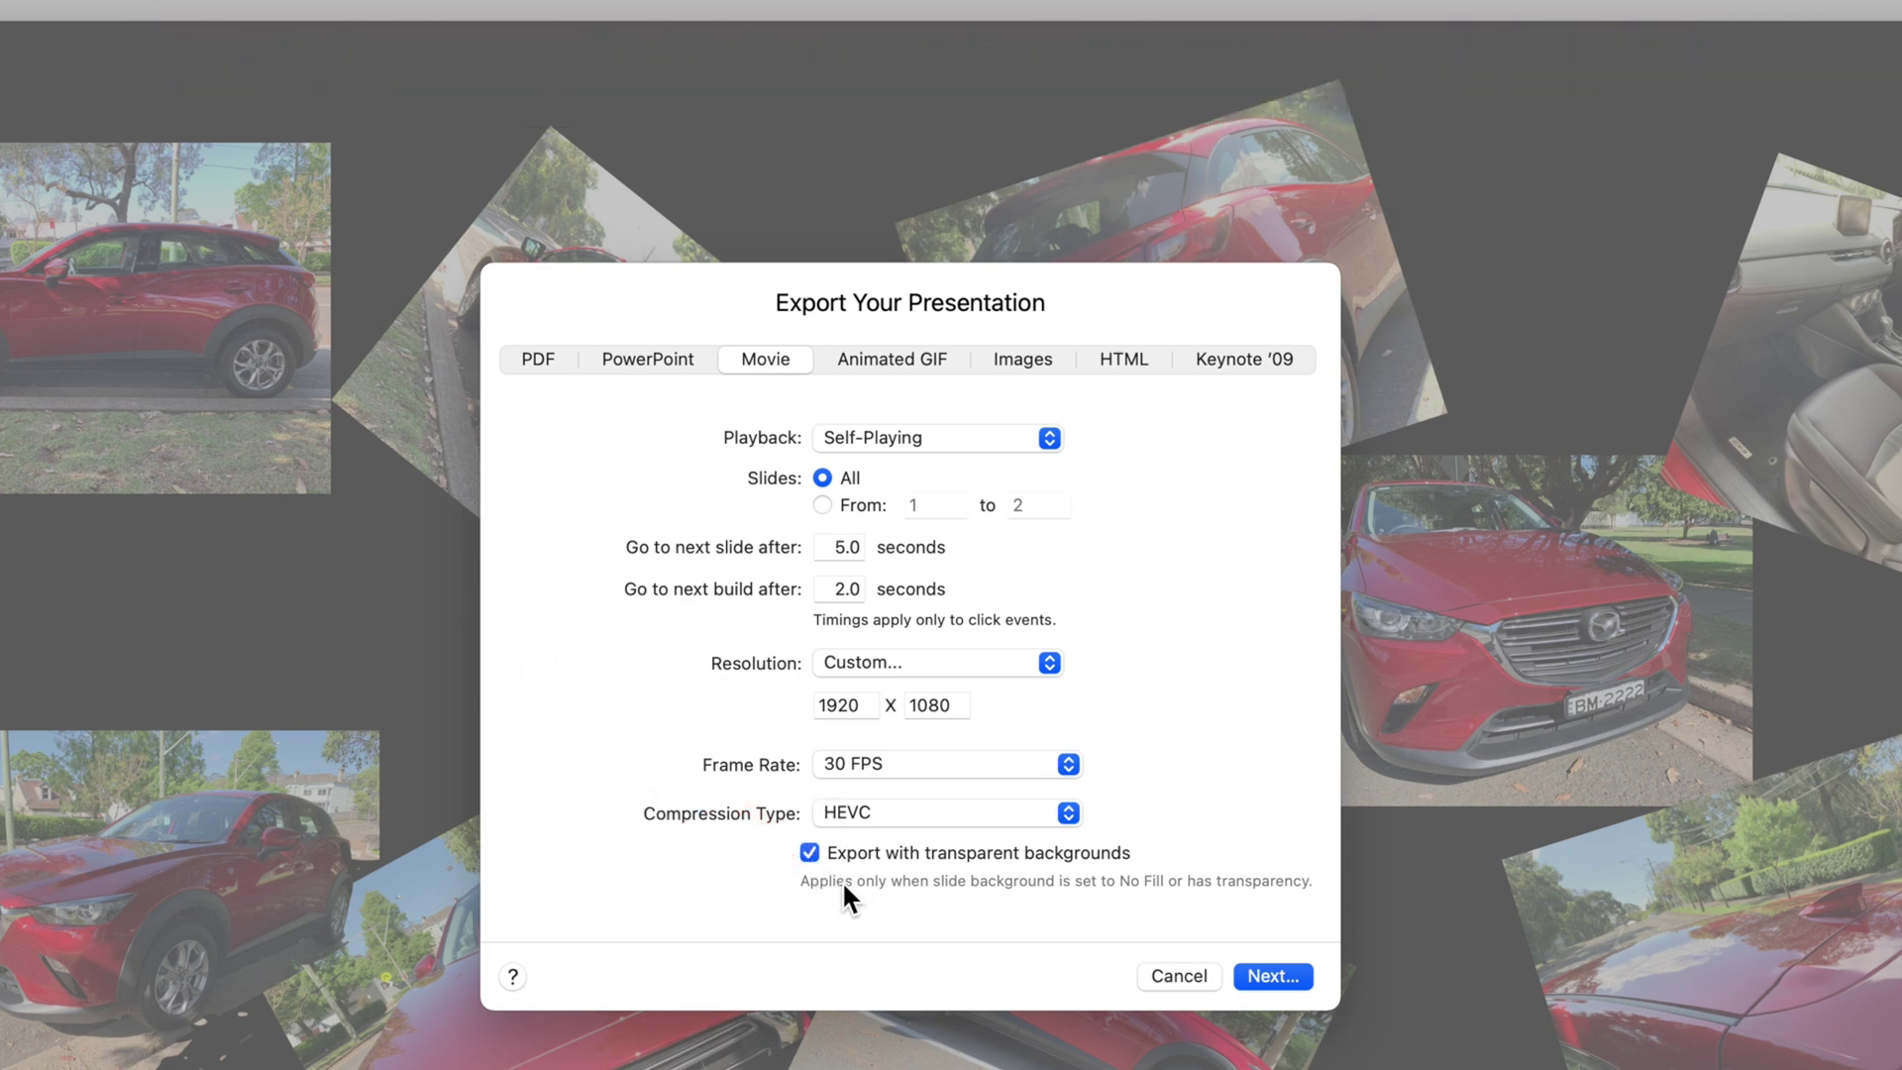
left_click(905, 806)
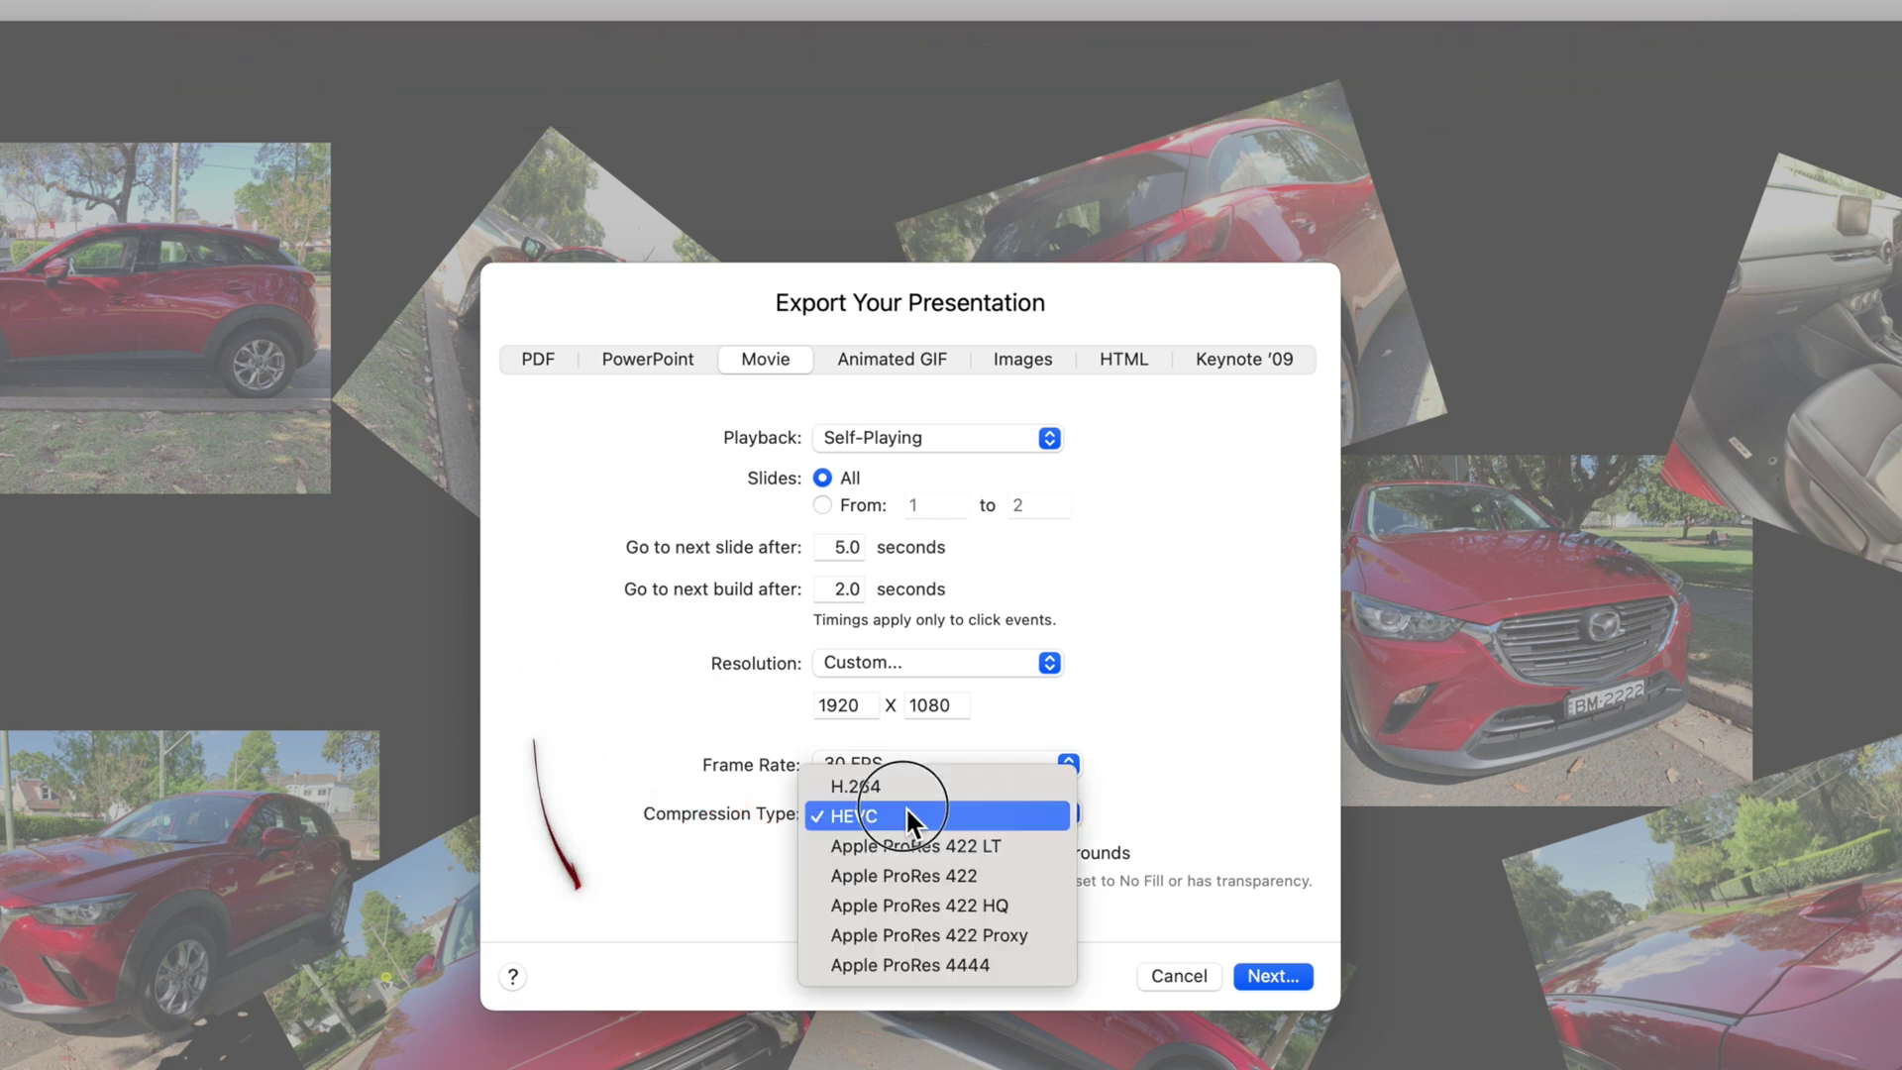
left_click(925, 965)
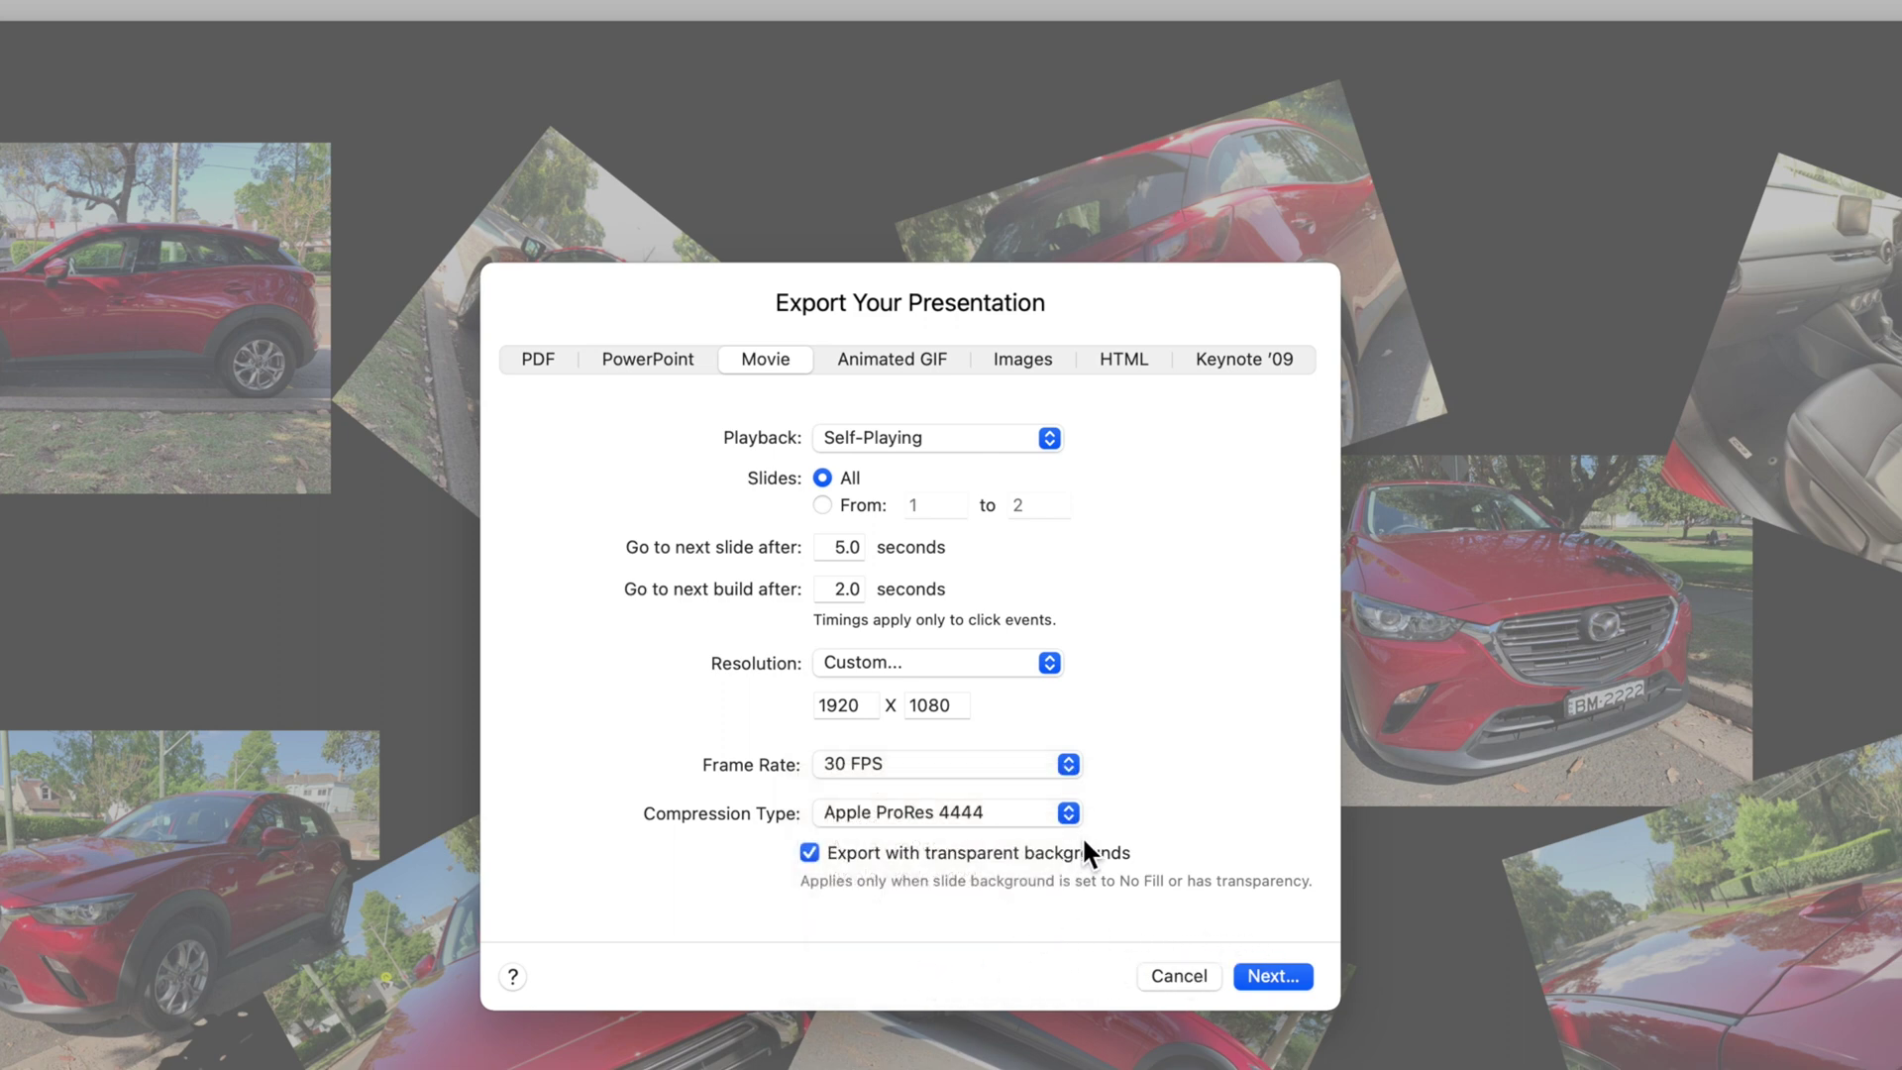
left_click(1065, 813)
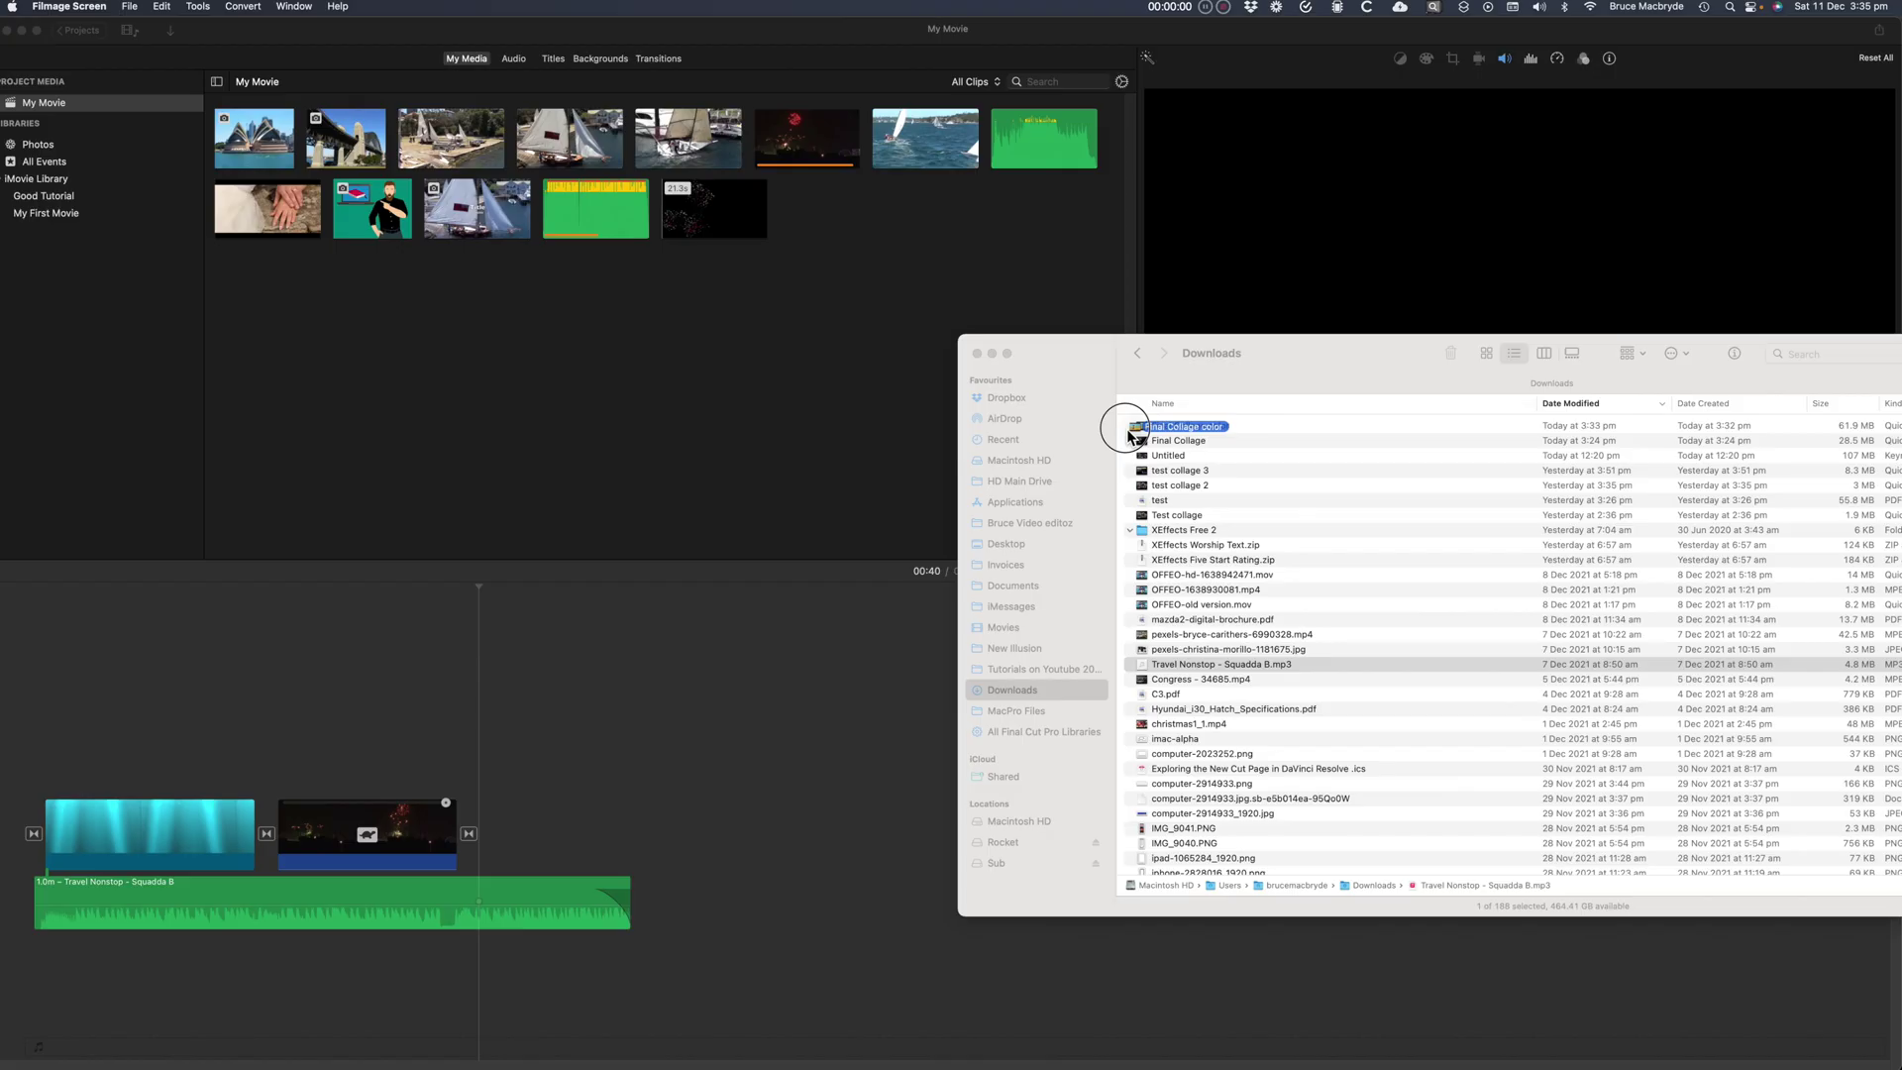
Import the Final Collage color movie from Downloads and play it as the timeline's last clip.
left_click_drag(1129, 436, 490, 842)
key("space")
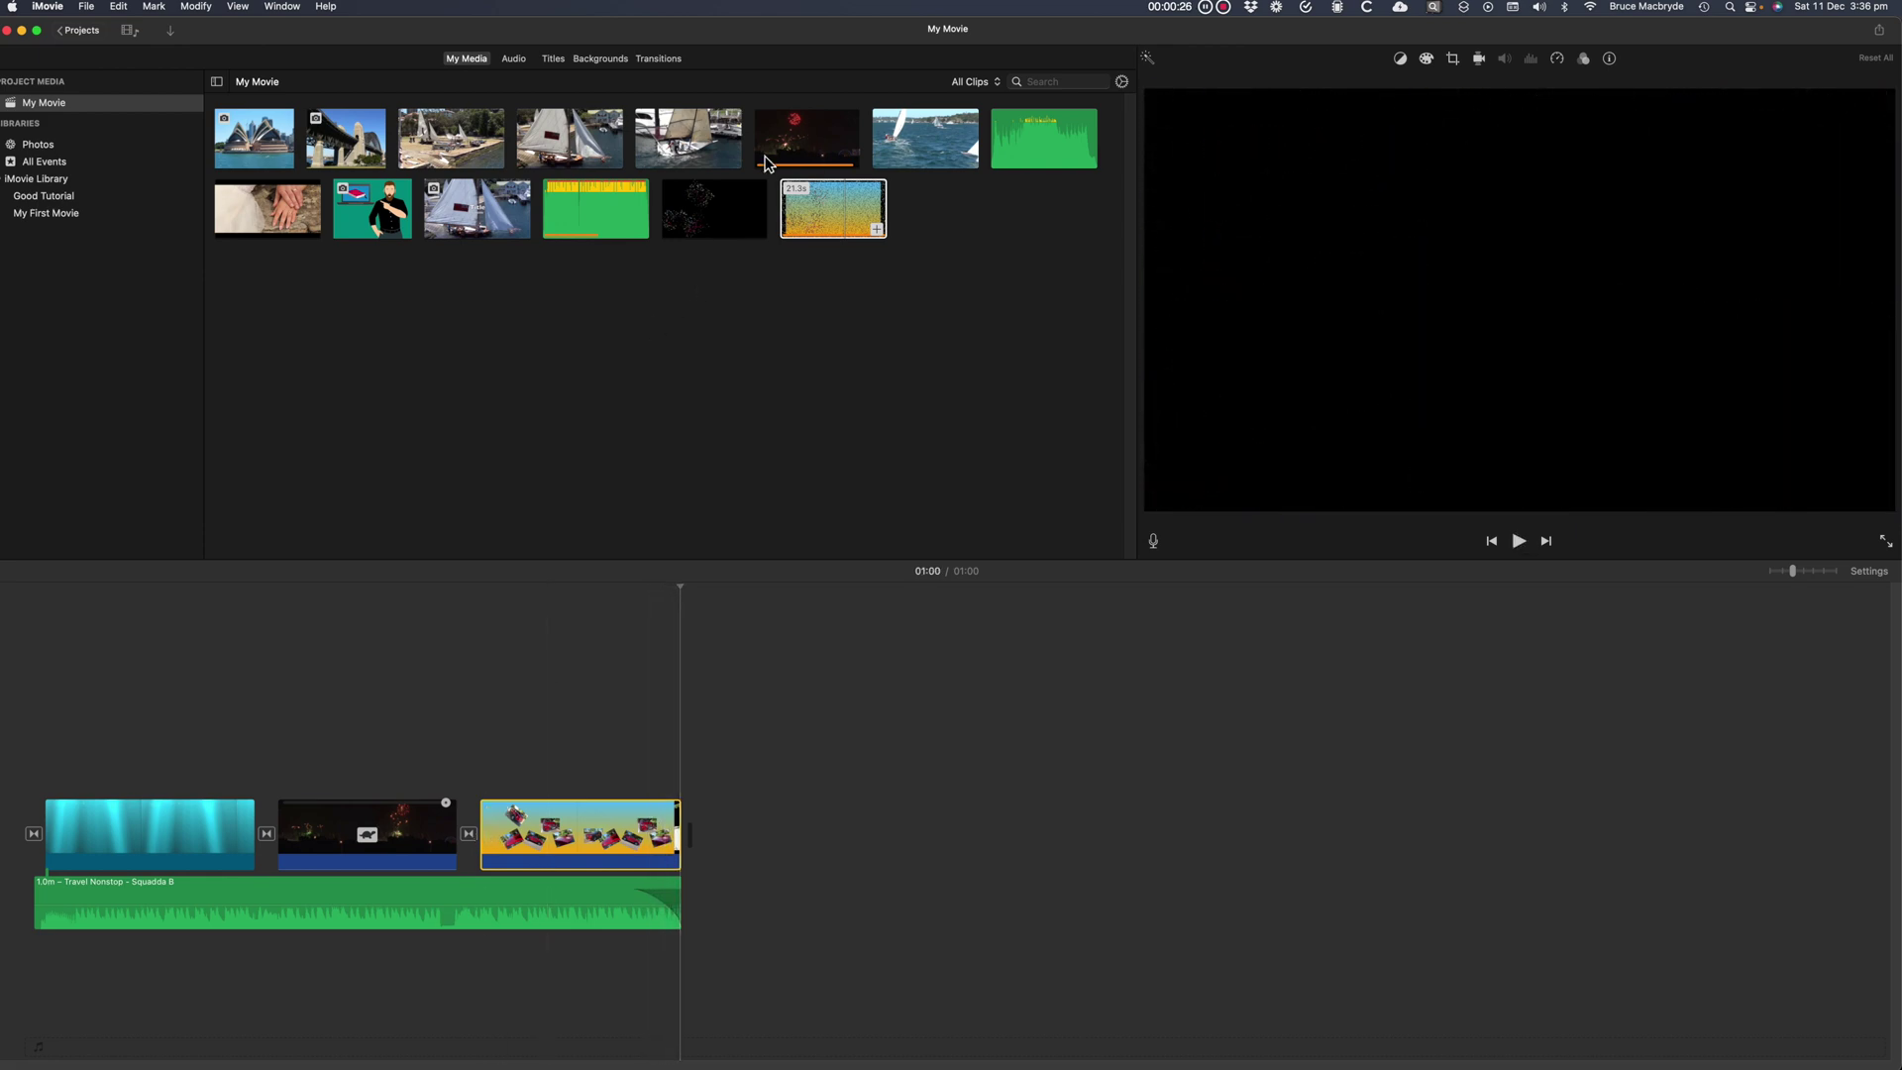
Add two collage cutaway overlays, above the fireworks clip and at the start, previewing each.
left_click_drag(700, 212, 293, 730)
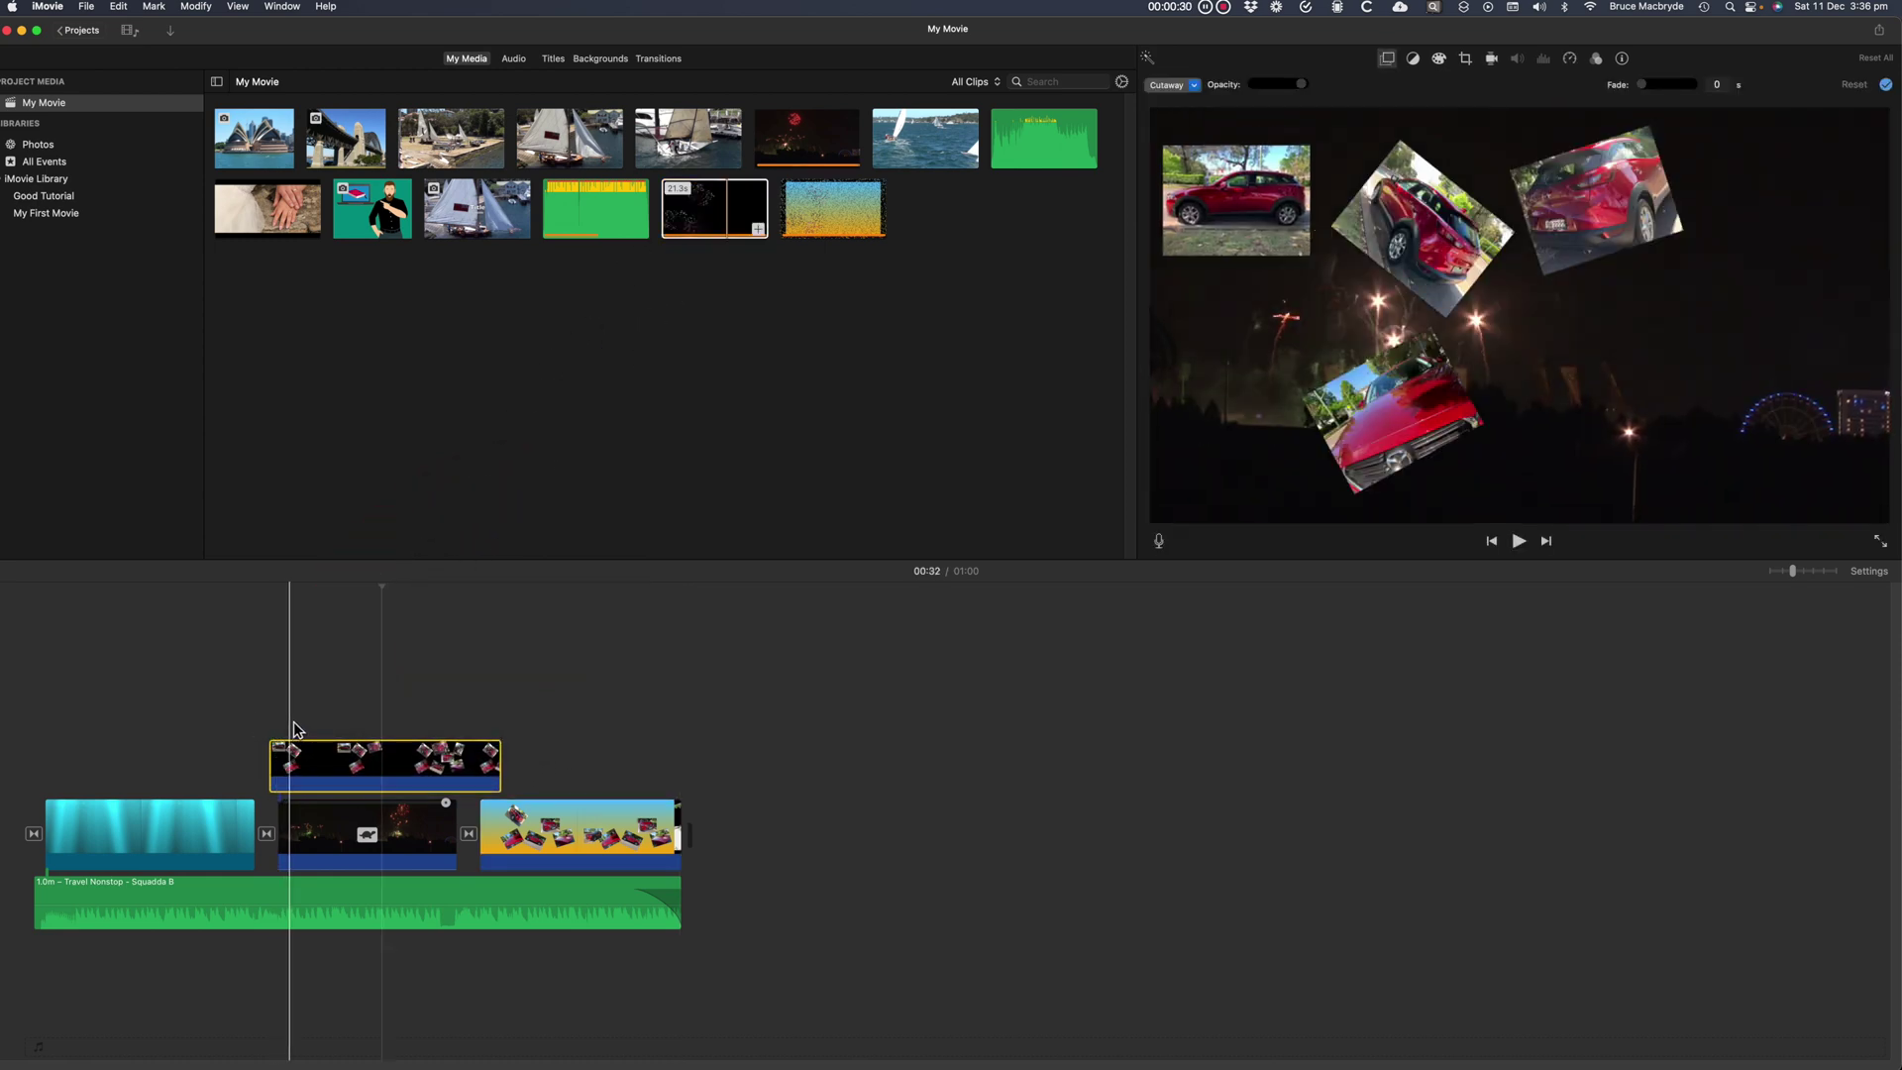
key("space")
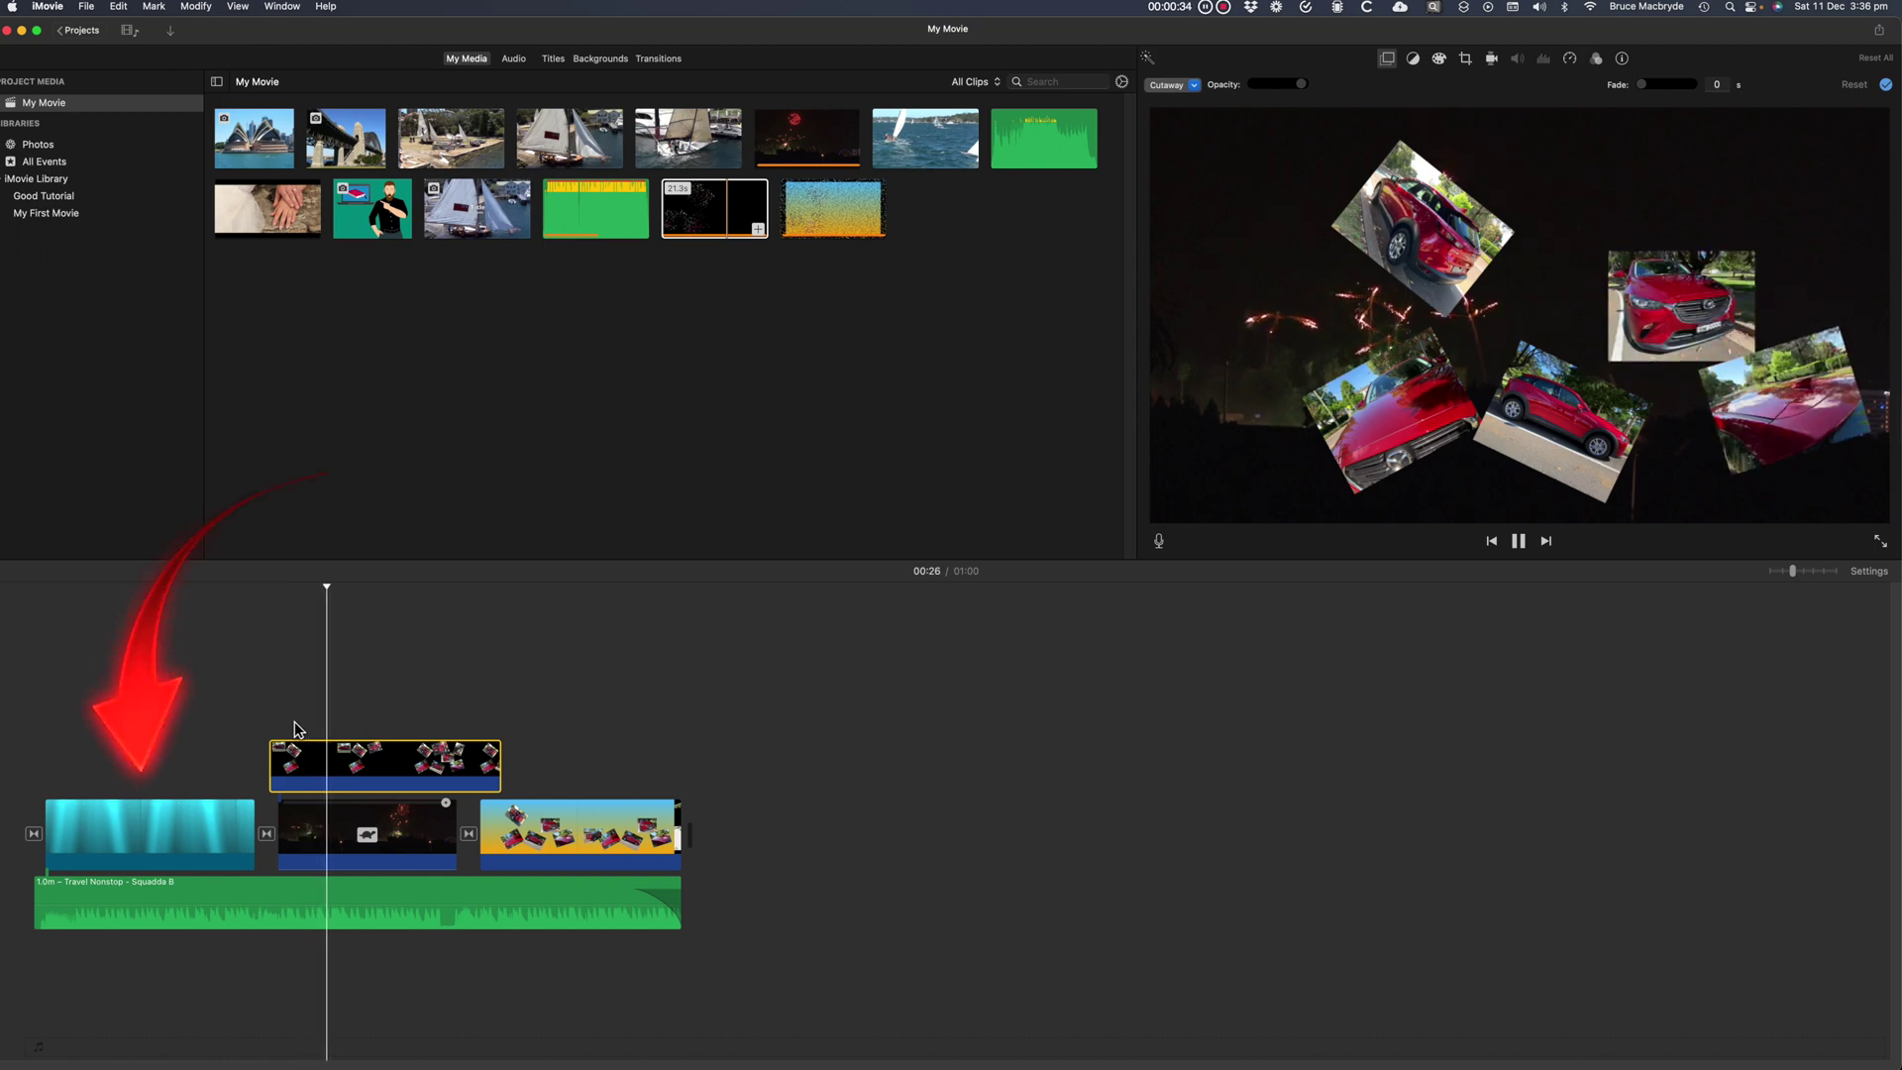
left_click_drag(713, 208, 46, 705)
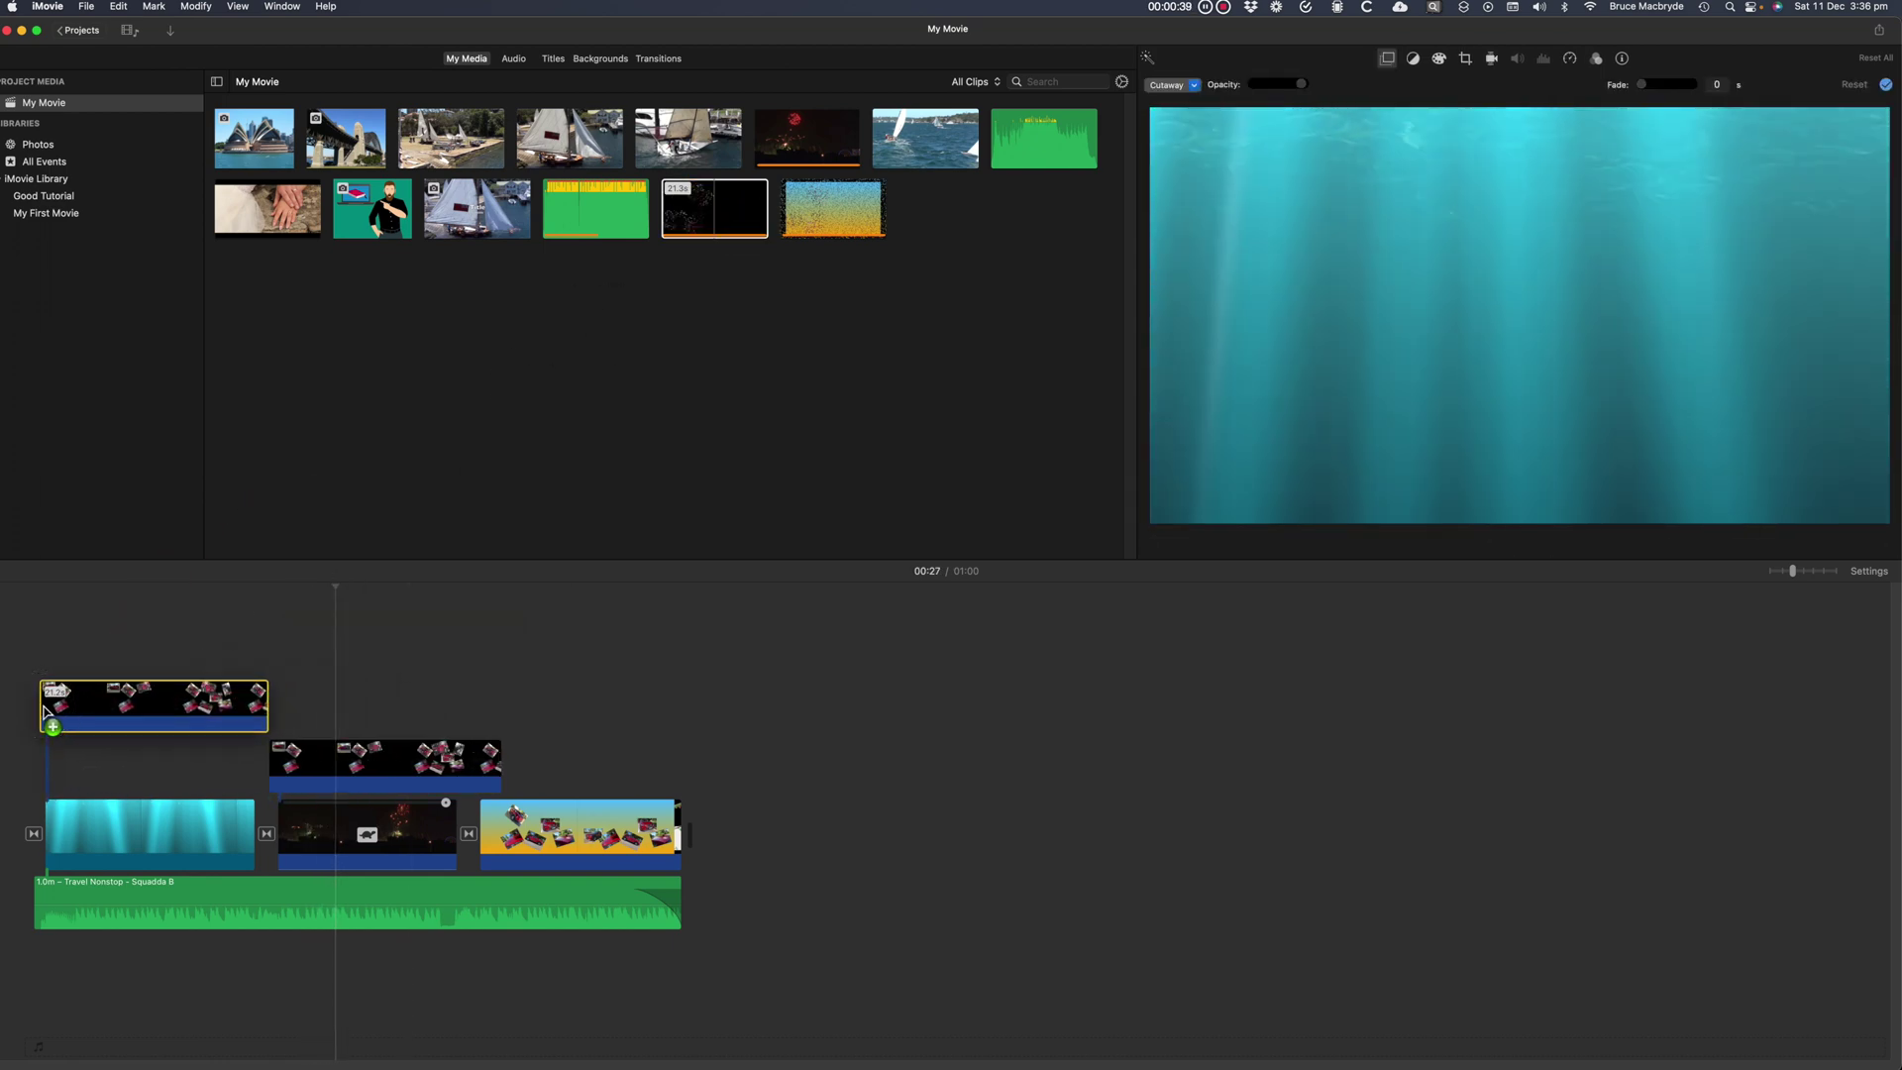
key("space")
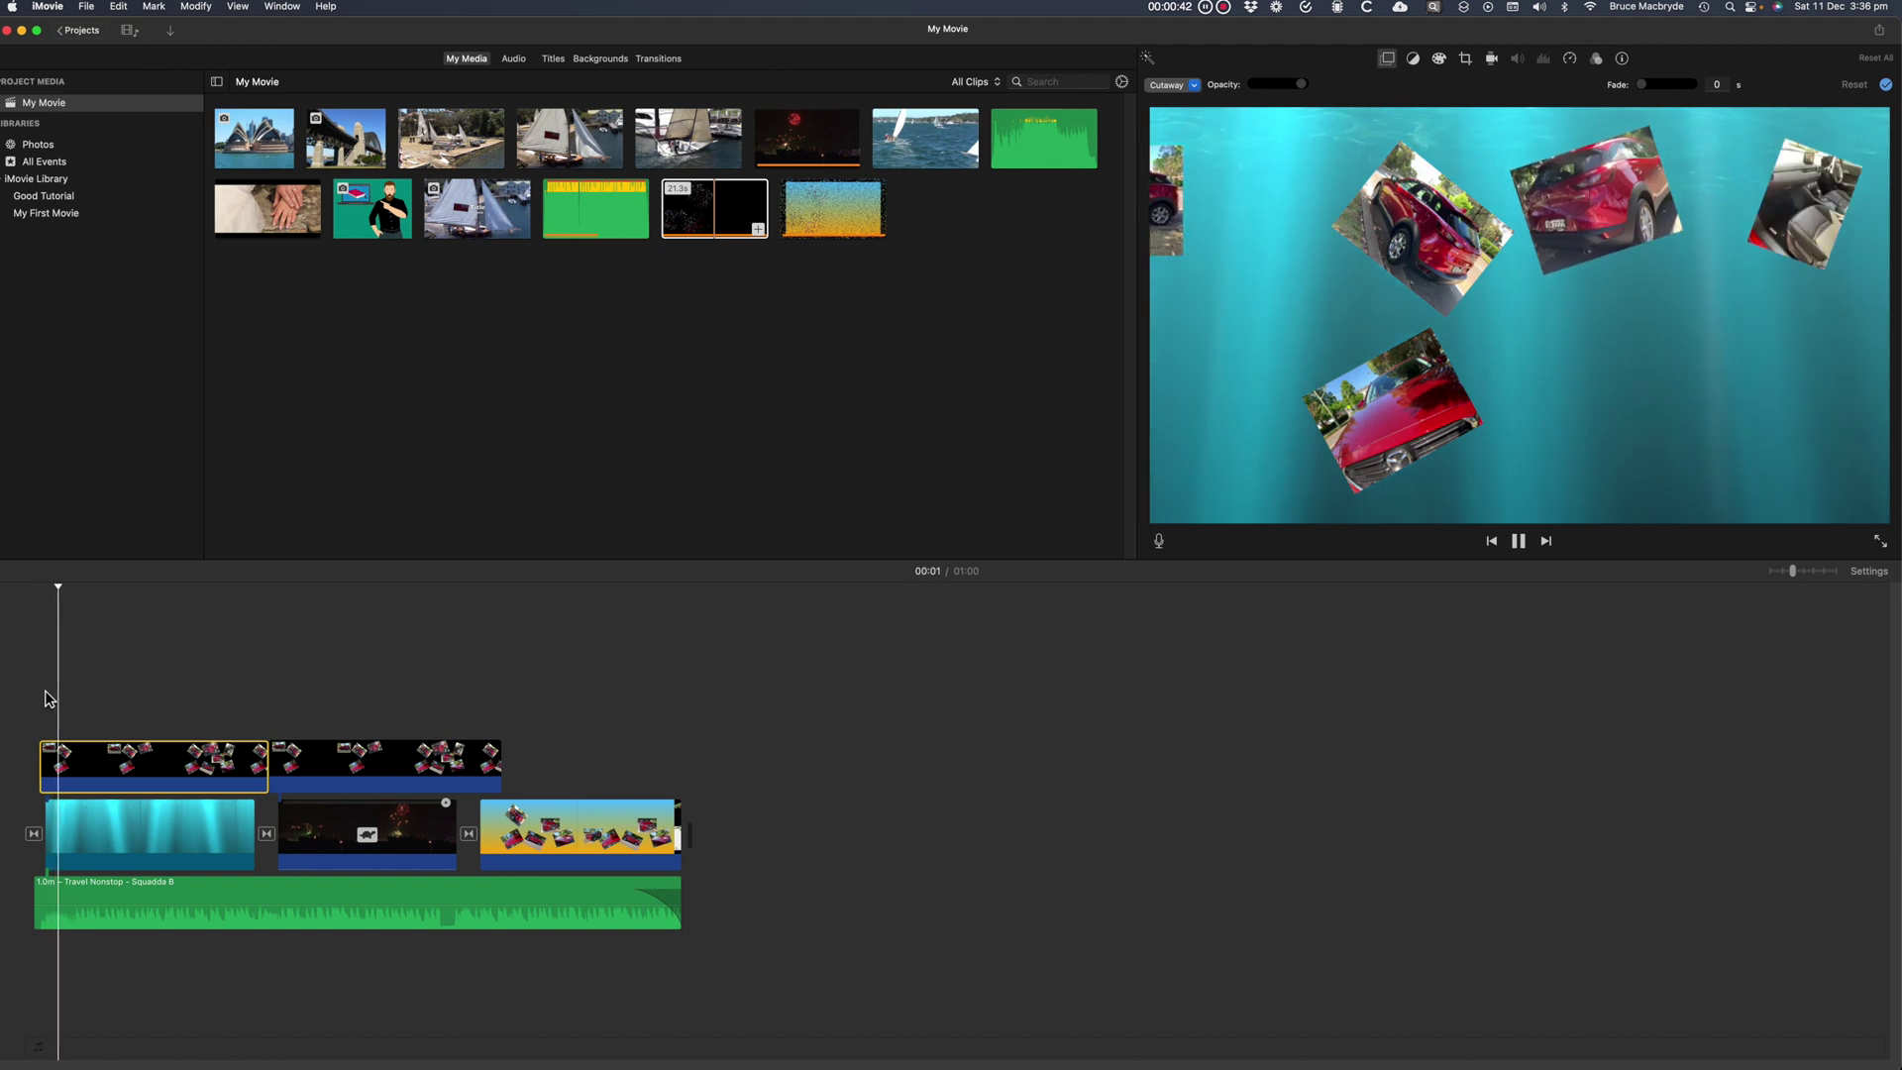